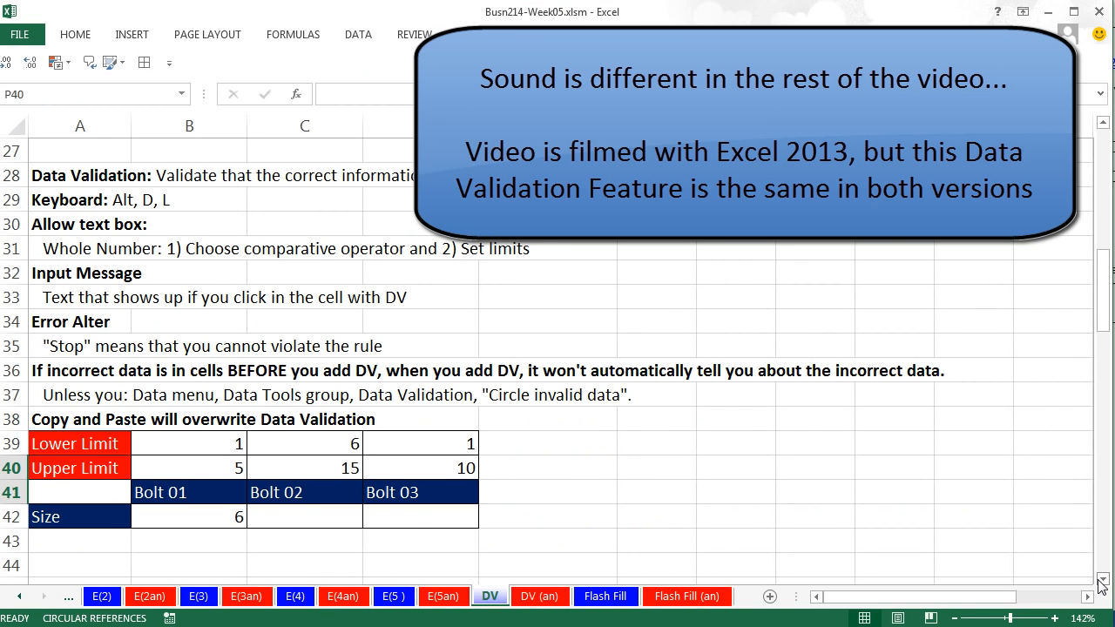
# Examine the three bolts' Size cells in row 42 against their lower and upper limits in rows 39 and 40.
pyautogui.click(1101, 579)
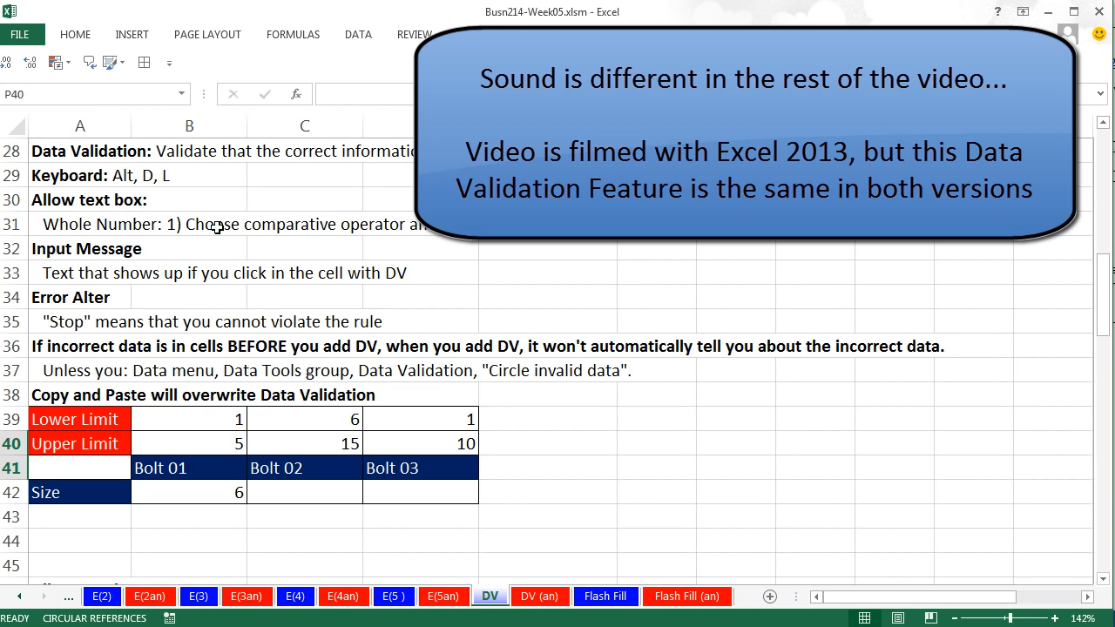
pyautogui.click(212, 491)
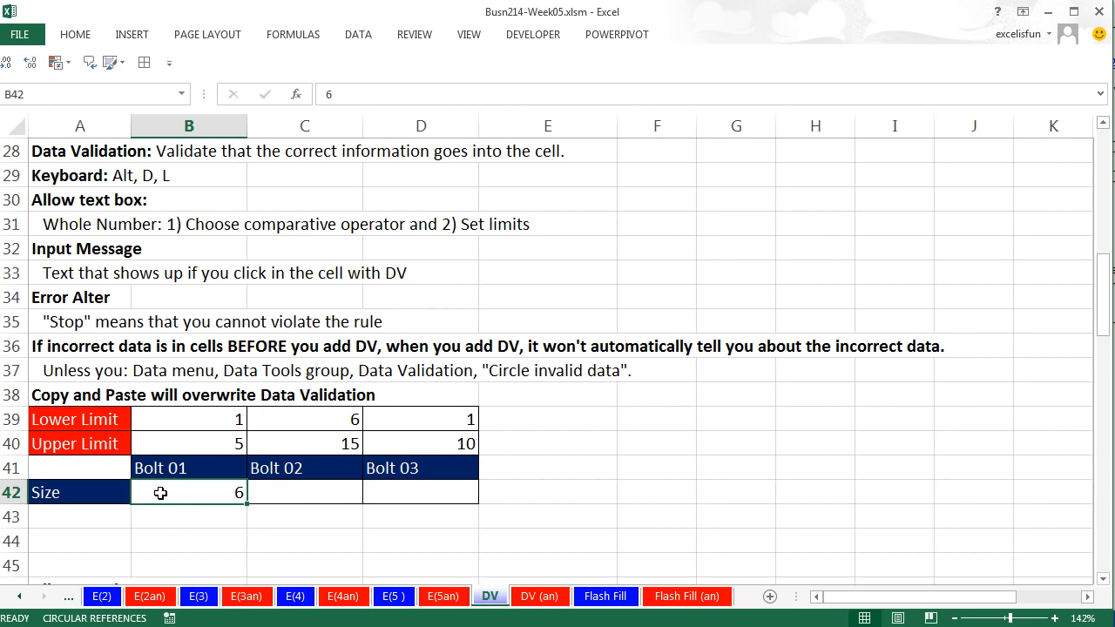
pyautogui.click(275, 491)
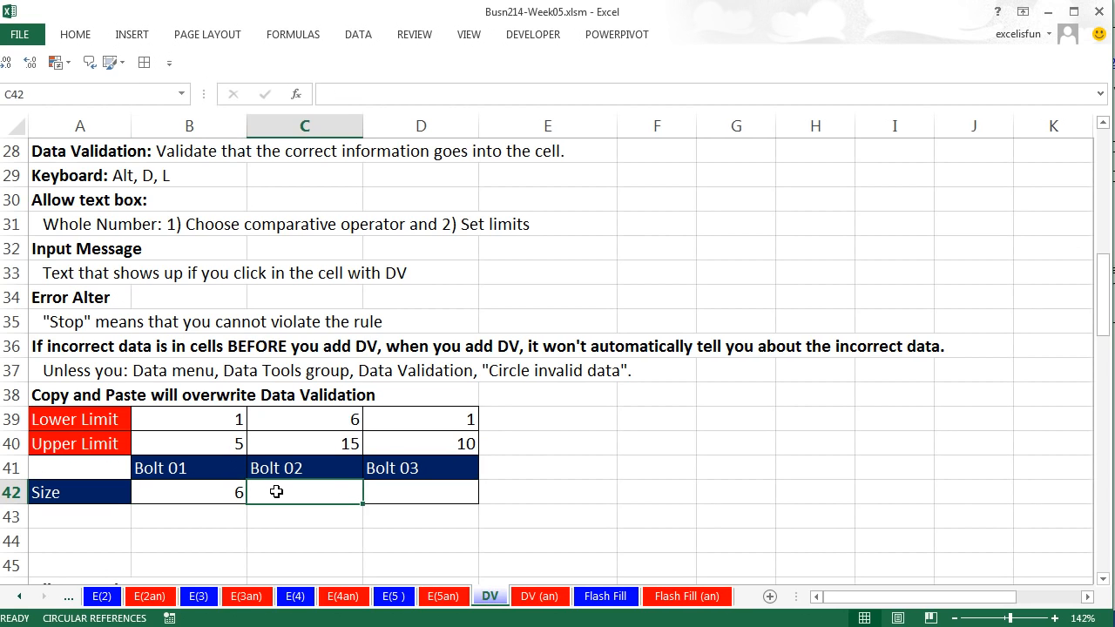
pyautogui.click(420, 492)
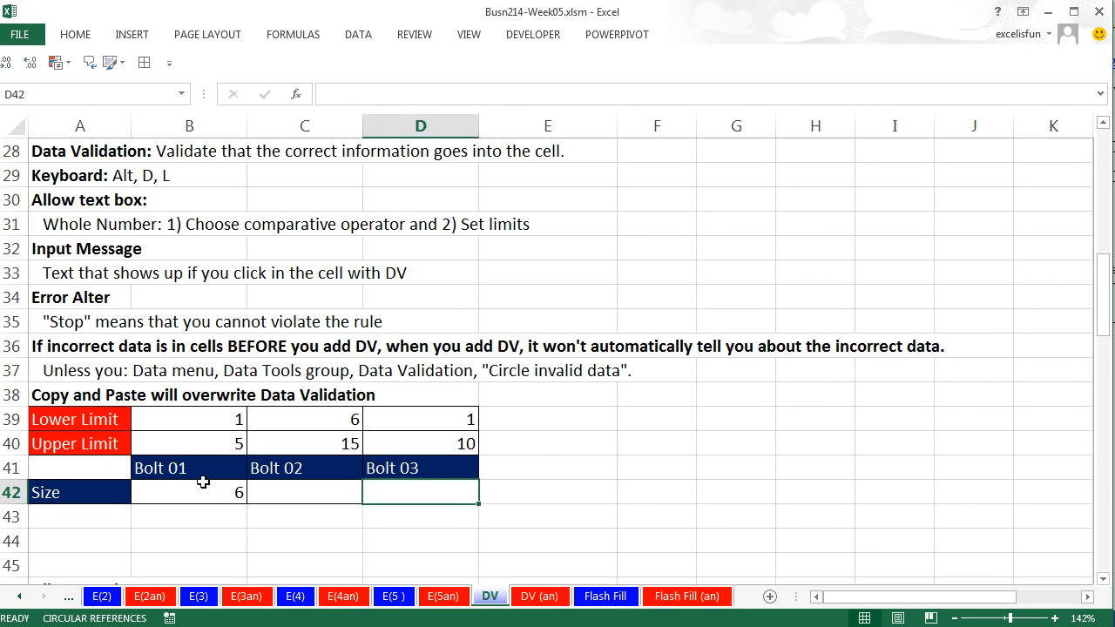
pyautogui.click(207, 426)
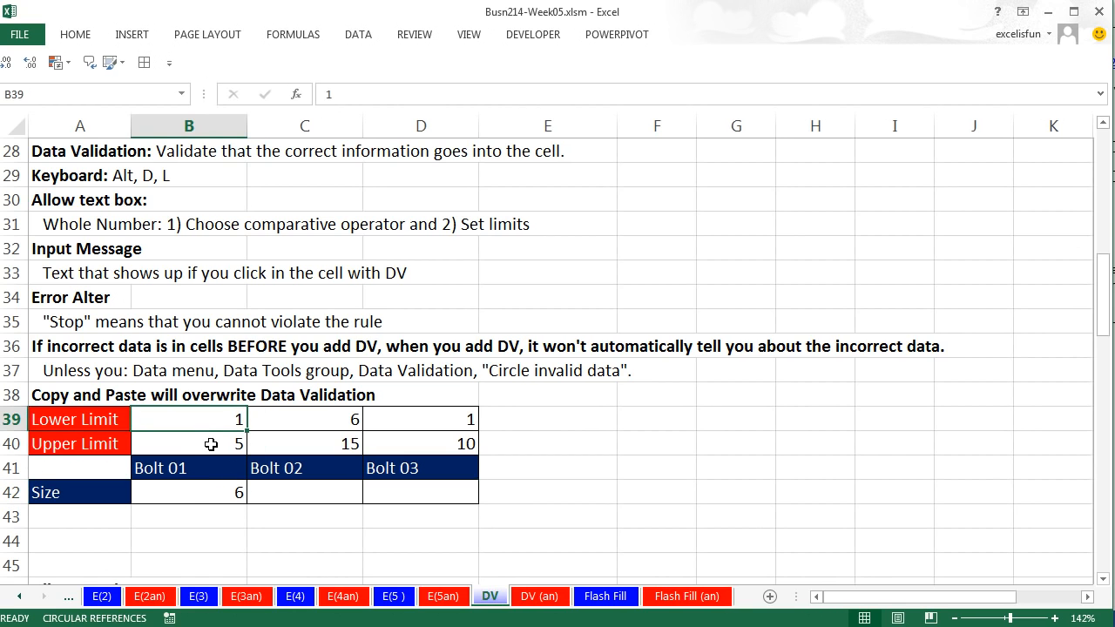
pyautogui.click(335, 427)
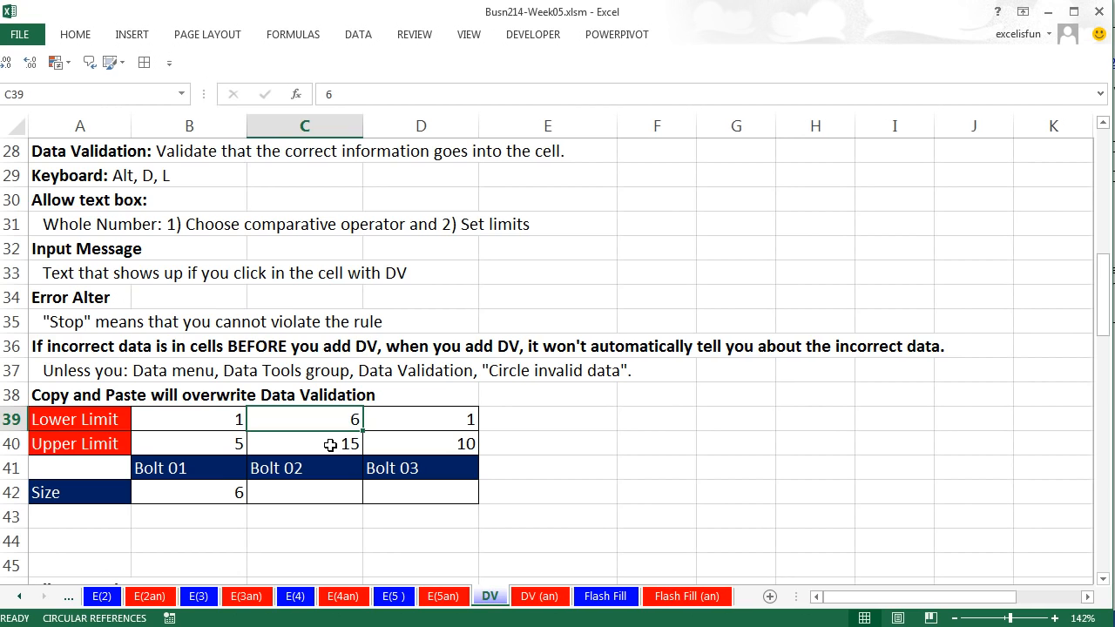
pyautogui.click(331, 445)
pyautogui.click(185, 499)
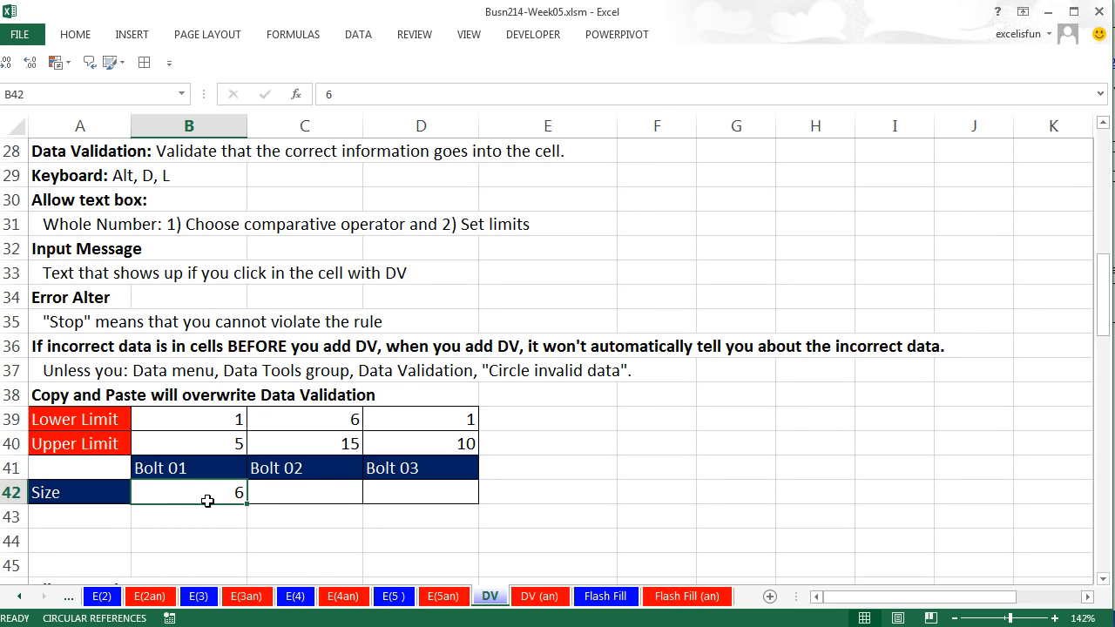
# Select the Size cells B42:D42 for Bolt 01, Bolt 02 and Bolt 03.
pyautogui.moveTo(185, 493); pyautogui.dragTo(390, 497)
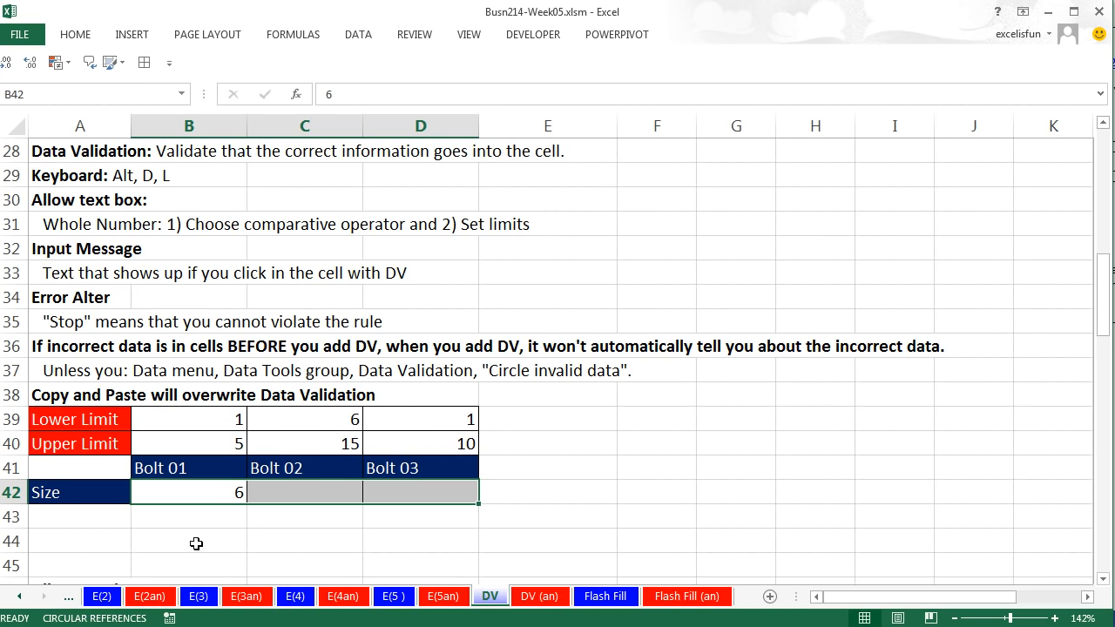
pyautogui.click(359, 37)
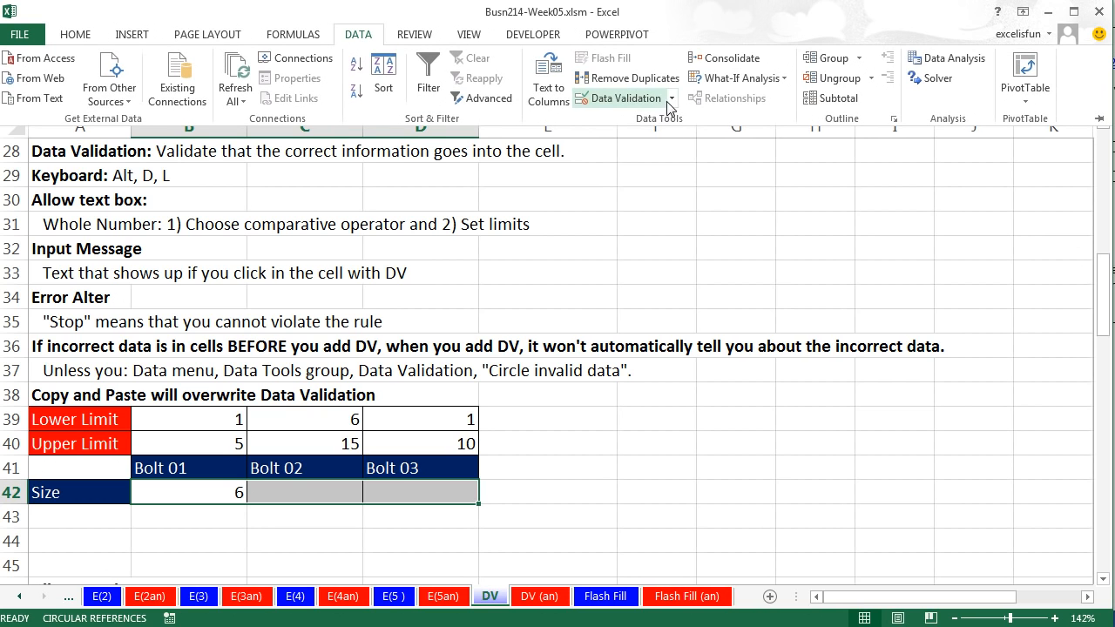
pyautogui.click(624, 99)
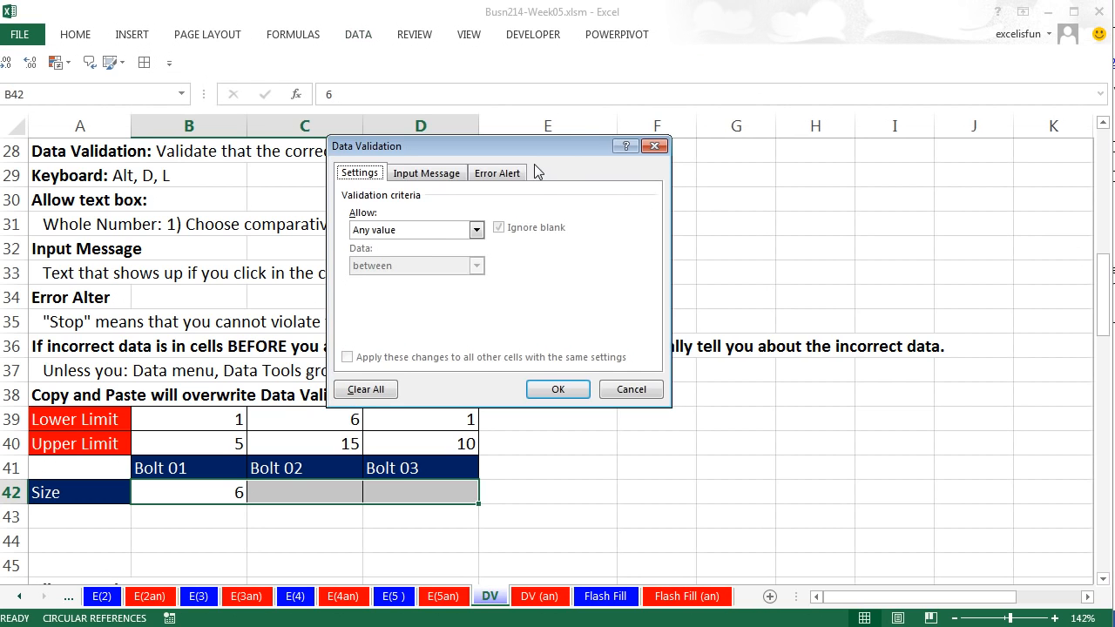
pyautogui.press('Escape')
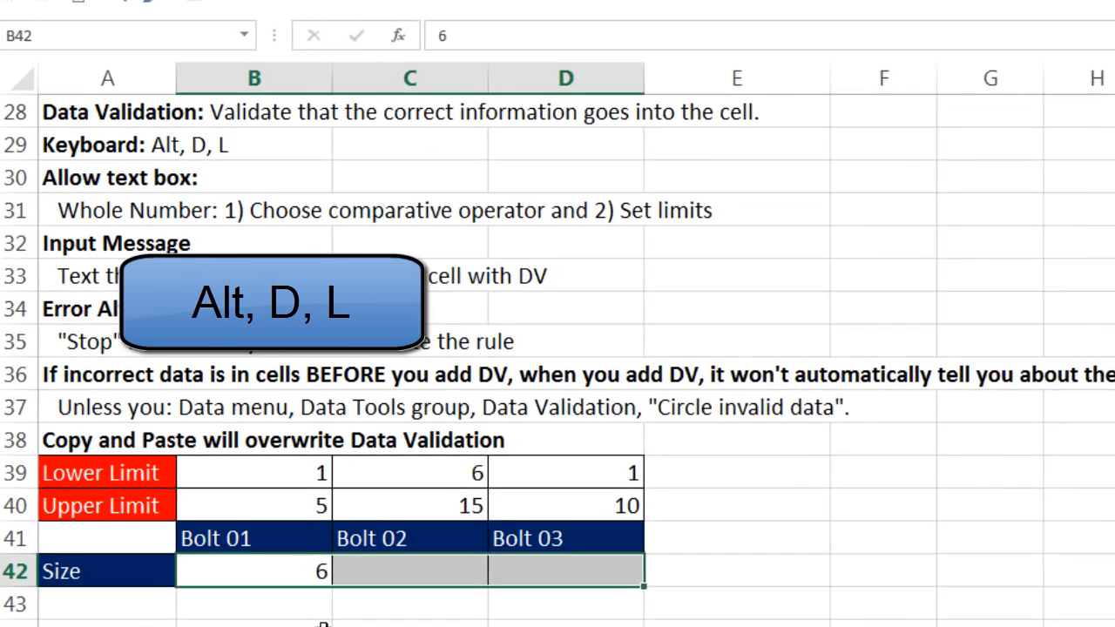
# Set data validation on the selected Size cells to allow whole numbers between a minimum of =B39 and a maximum of =B40.
pyautogui.hotkey('alt', 'd')
pyautogui.press('l')
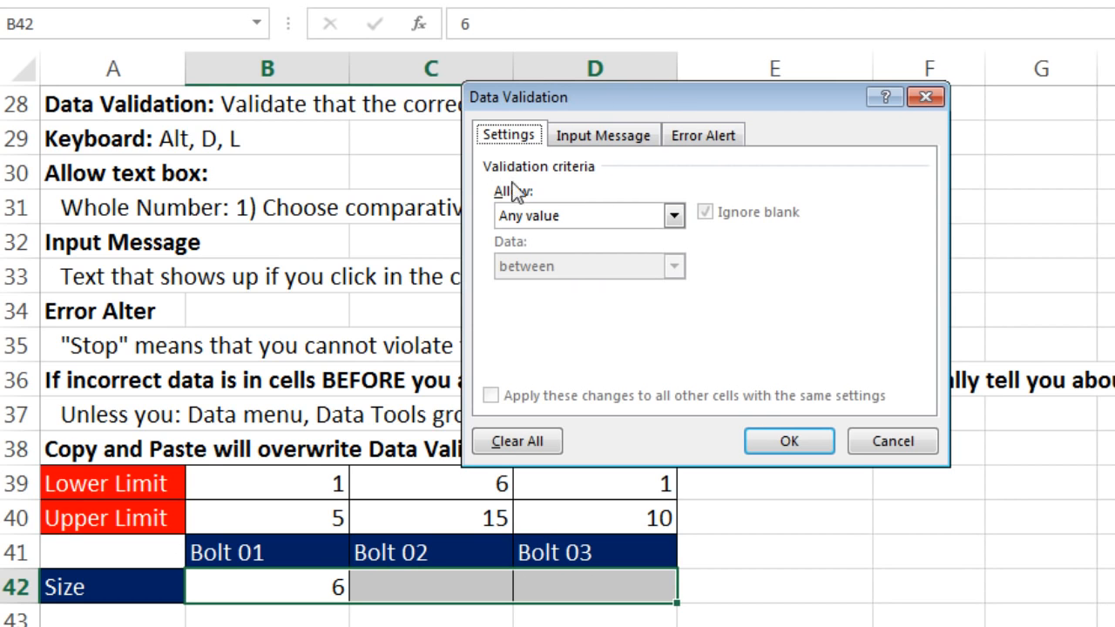
pyautogui.click(675, 215)
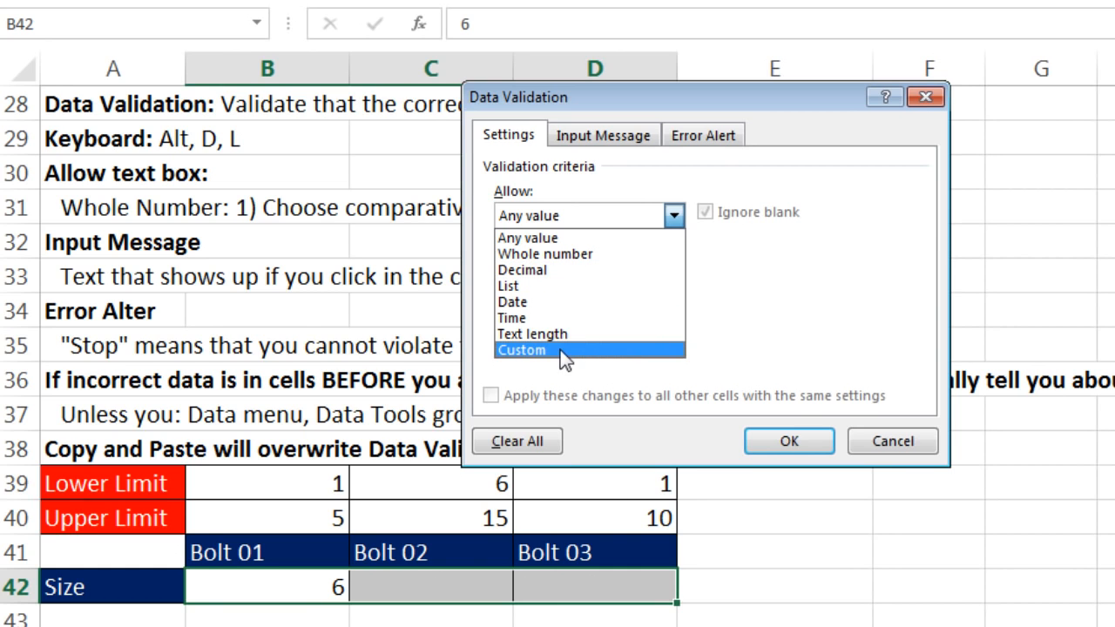
pyautogui.click(575, 254)
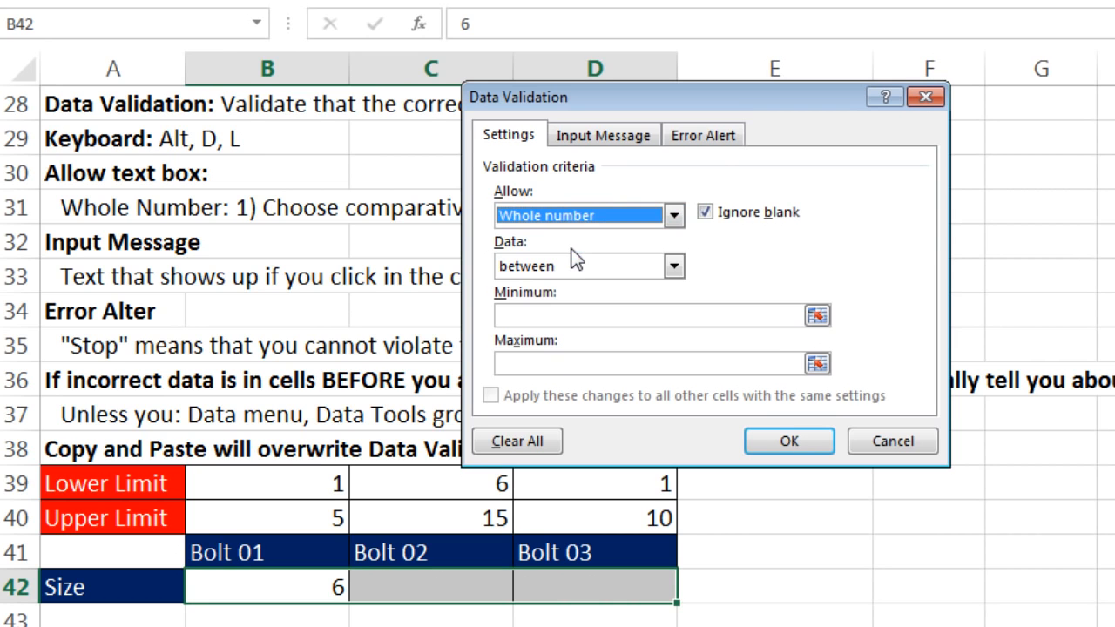
pyautogui.click(675, 268)
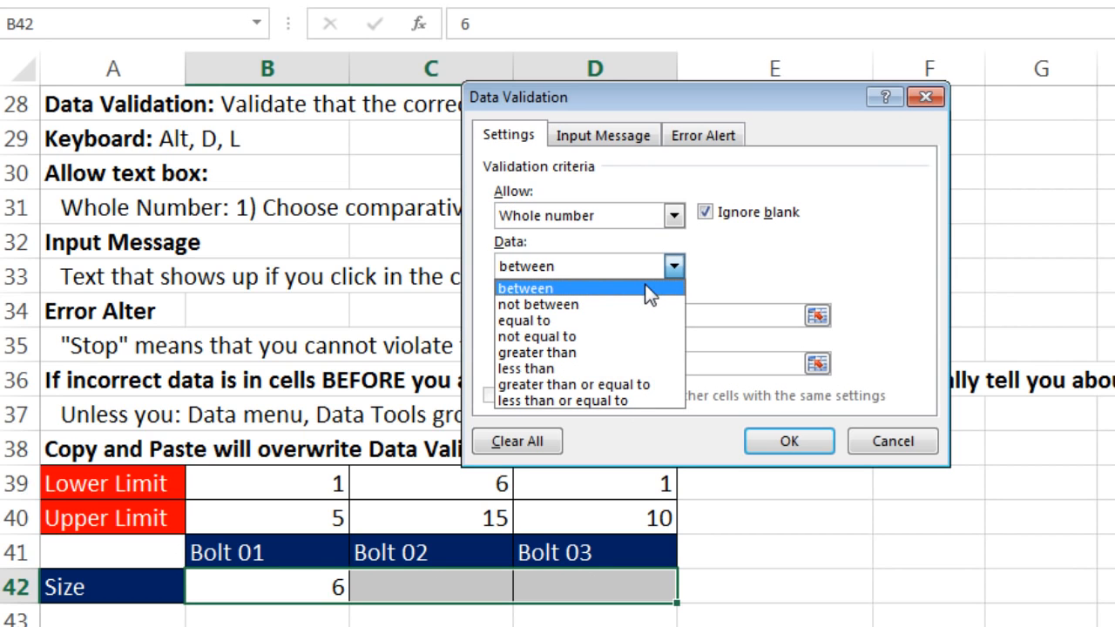
pyautogui.click(644, 288)
pyautogui.click(580, 317)
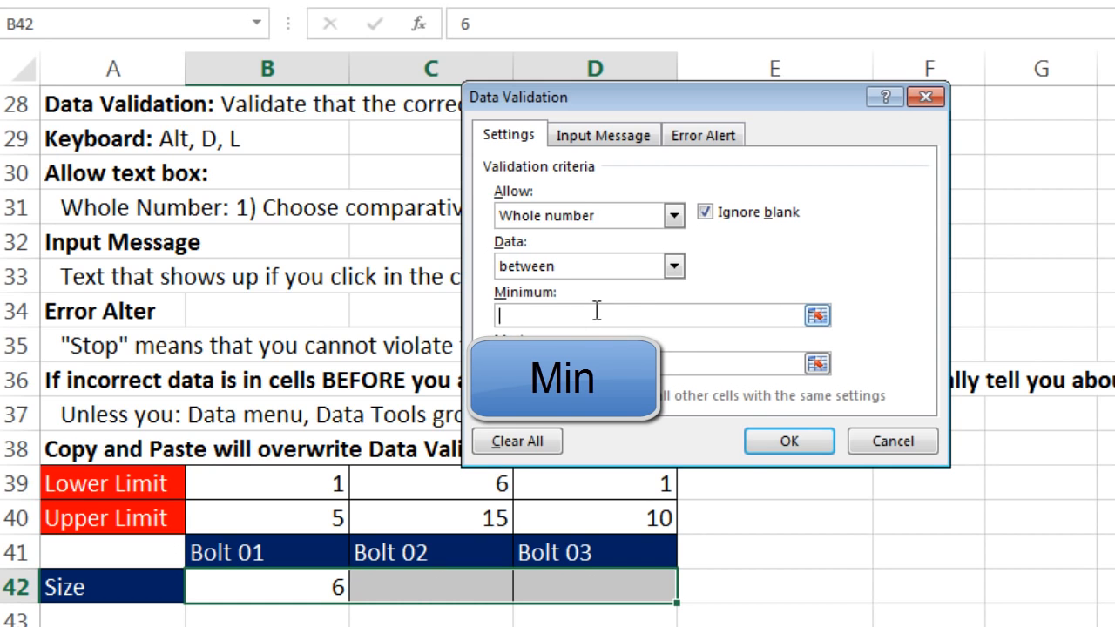
pyautogui.click(284, 484)
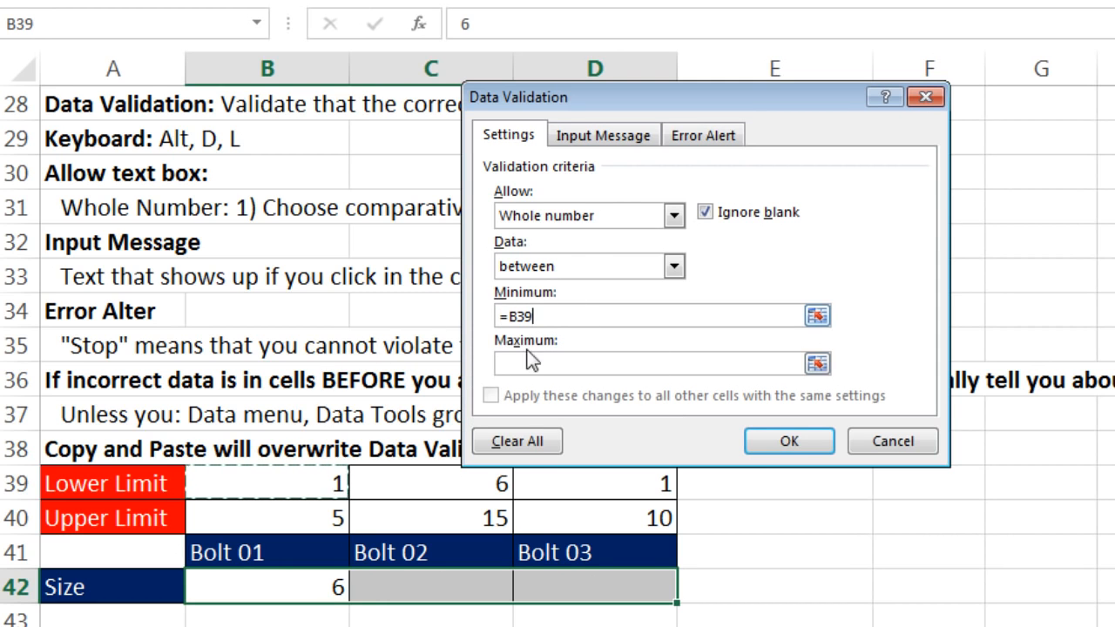
pyautogui.click(535, 362)
pyautogui.click(311, 516)
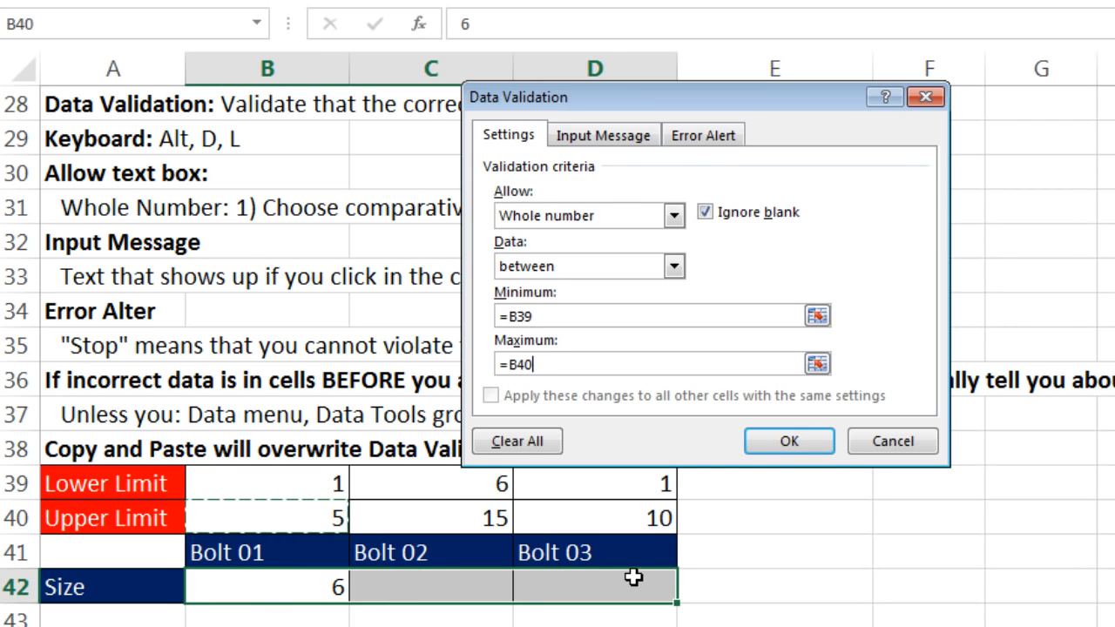
# Add an input message to the validation, titled "Whole Numbers" and reading "Whole Numbers between the limits".
pyautogui.click(605, 140)
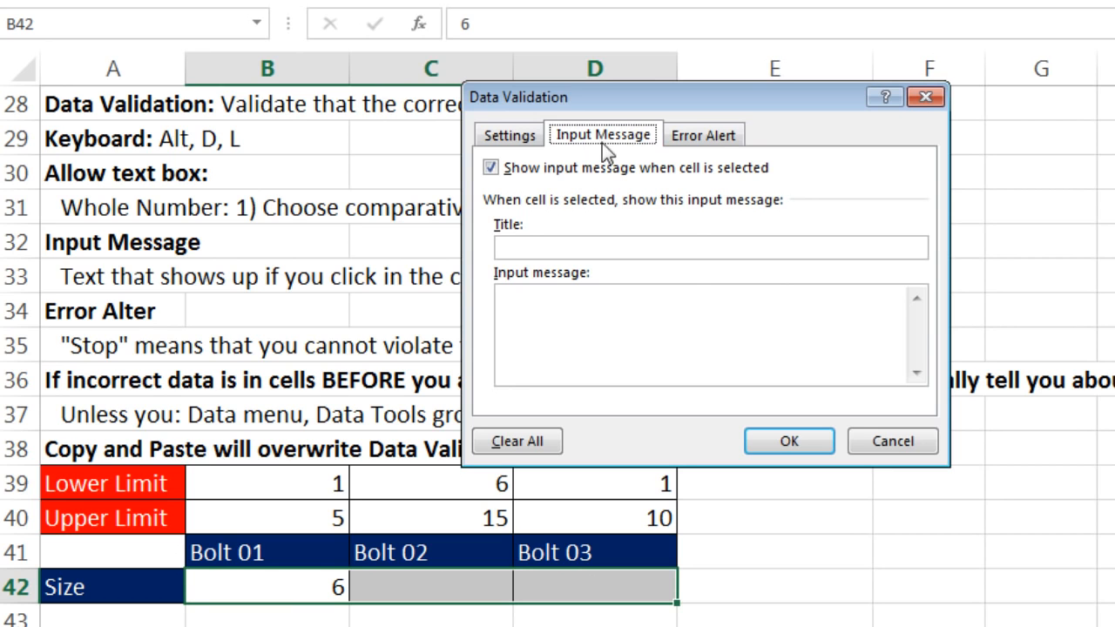
pyautogui.click(704, 139)
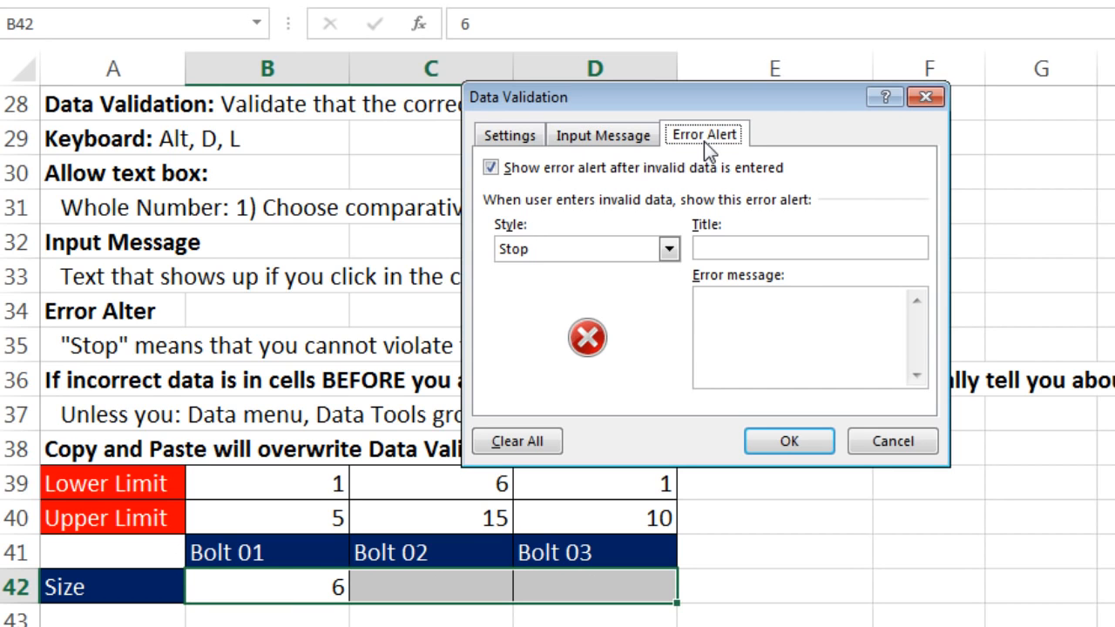
pyautogui.click(609, 142)
pyautogui.click(603, 251)
pyautogui.write('Whole Numbers')
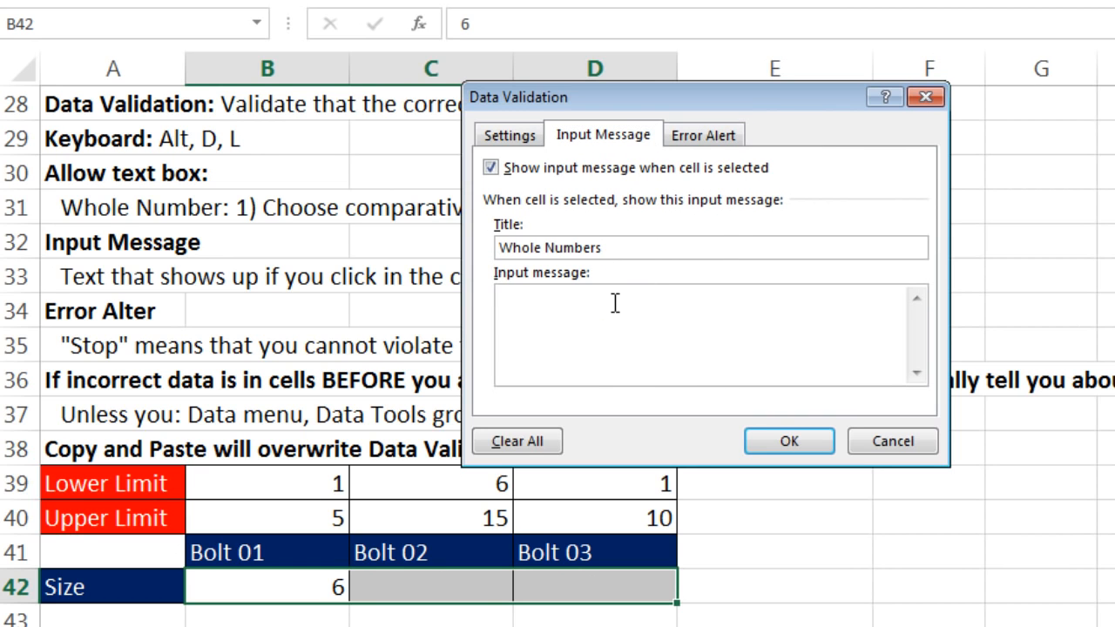
pyautogui.click(599, 324)
pyautogui.write('Whole Numbers between the limits')
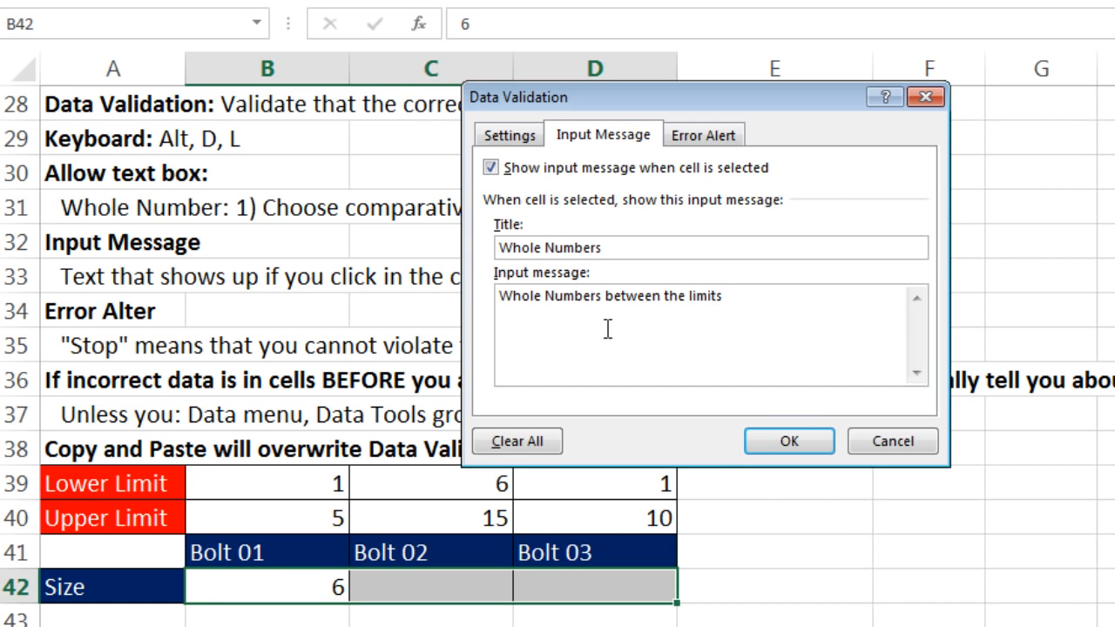
# Add a Stop error alert titled "Whole Numbers Only" reading "Please Enter a Whole Number Between the Limits", and apply the validation.
pyautogui.click(709, 134)
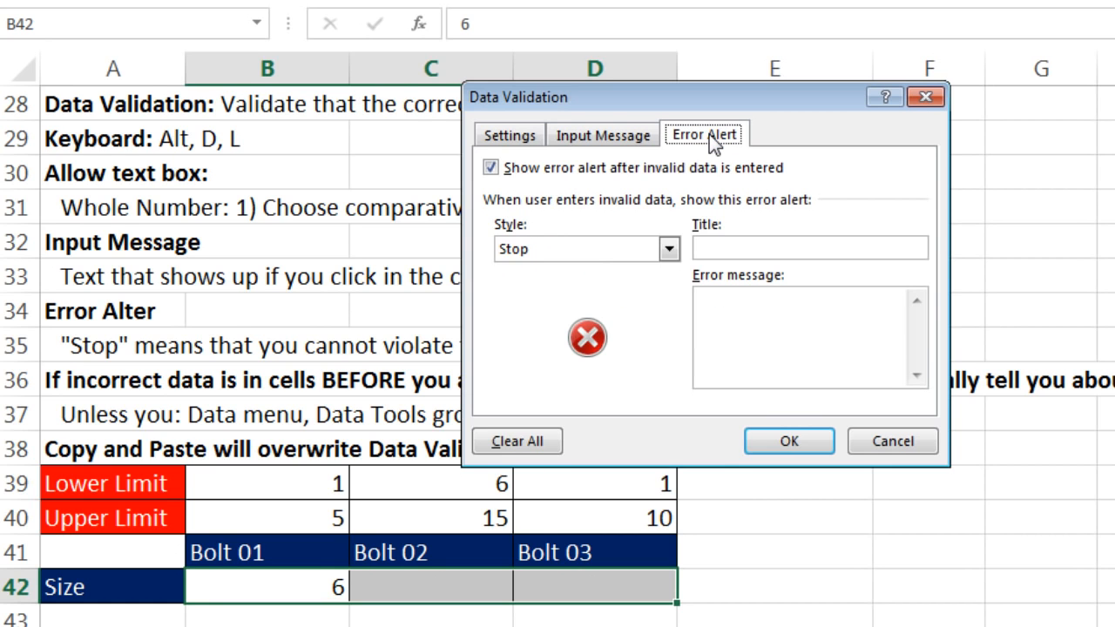
pyautogui.click(669, 249)
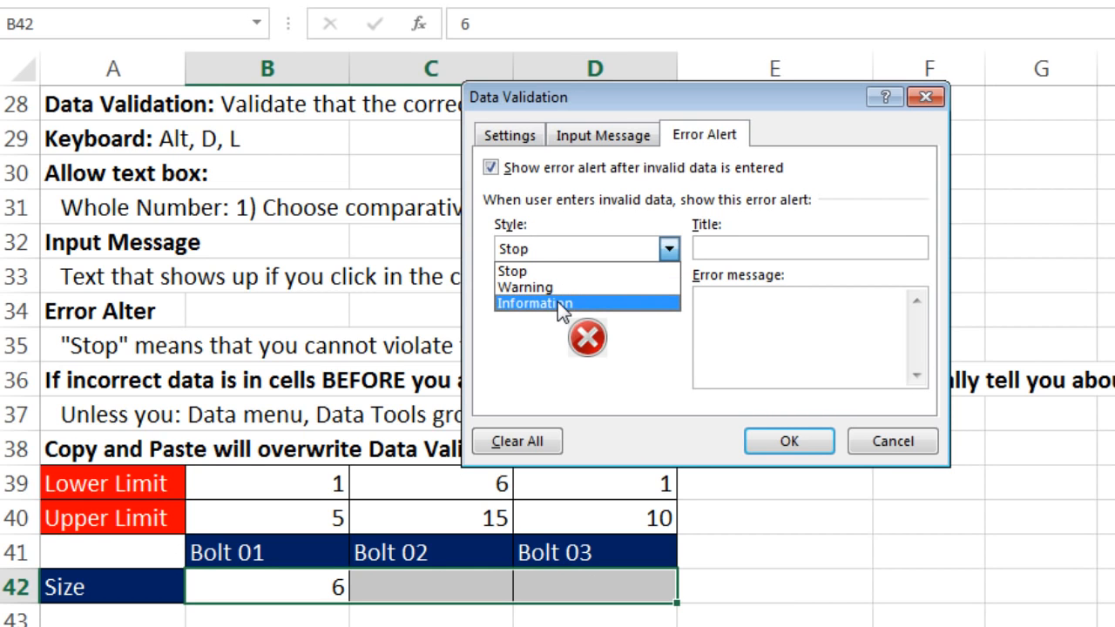
pyautogui.click(599, 250)
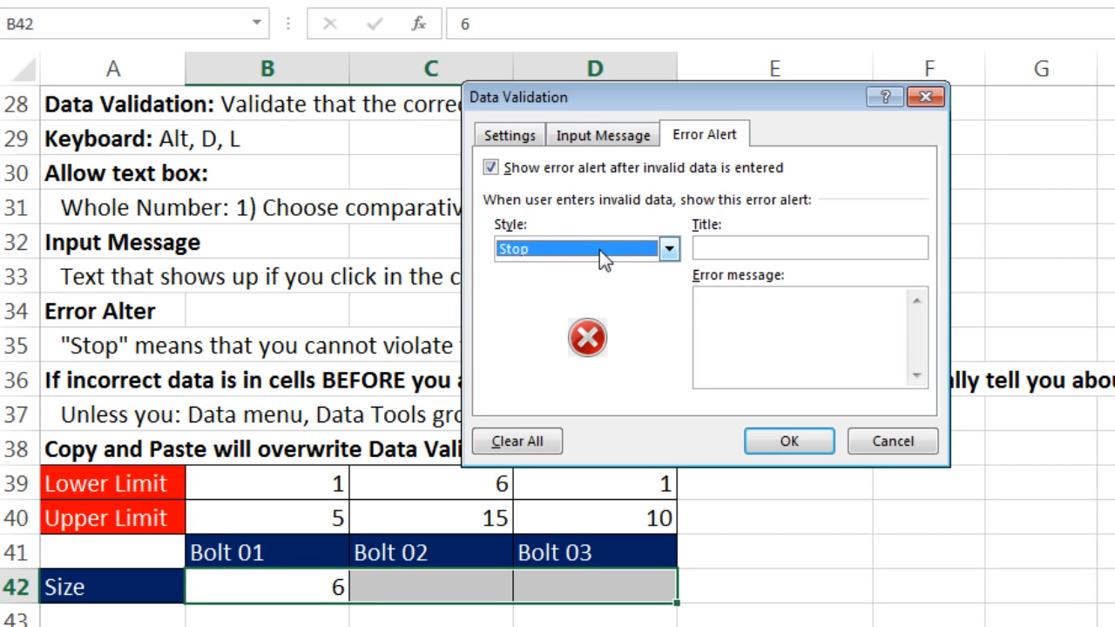
pyautogui.click(728, 240)
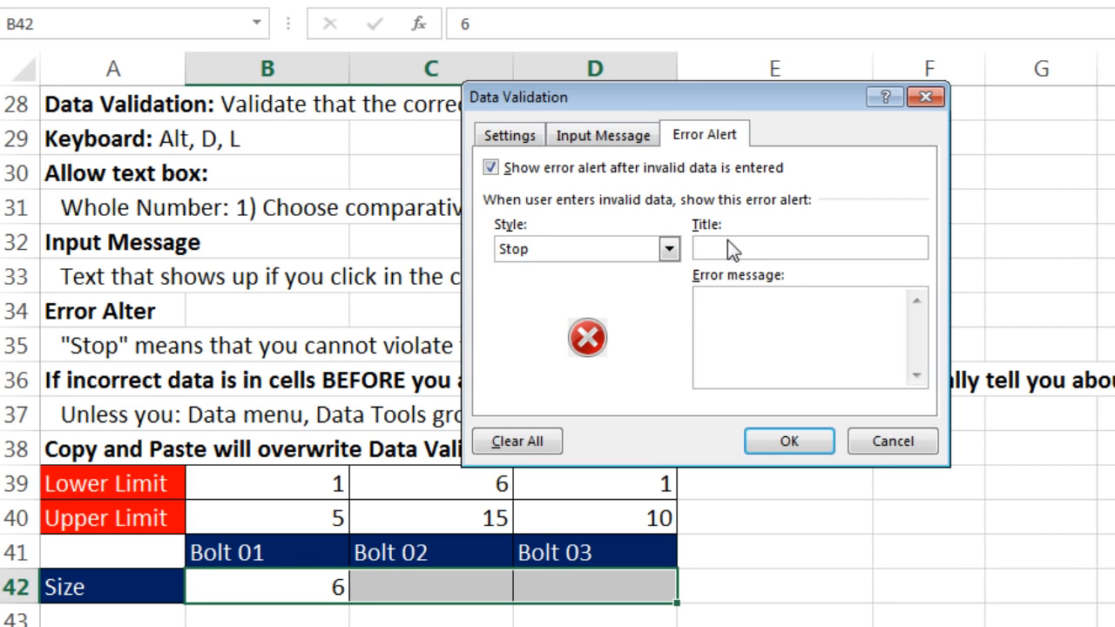
pyautogui.write('Whole Numbers Only')
pyautogui.click(839, 362)
pyautogui.write('Please Enter a Whole Number Between the Limits')
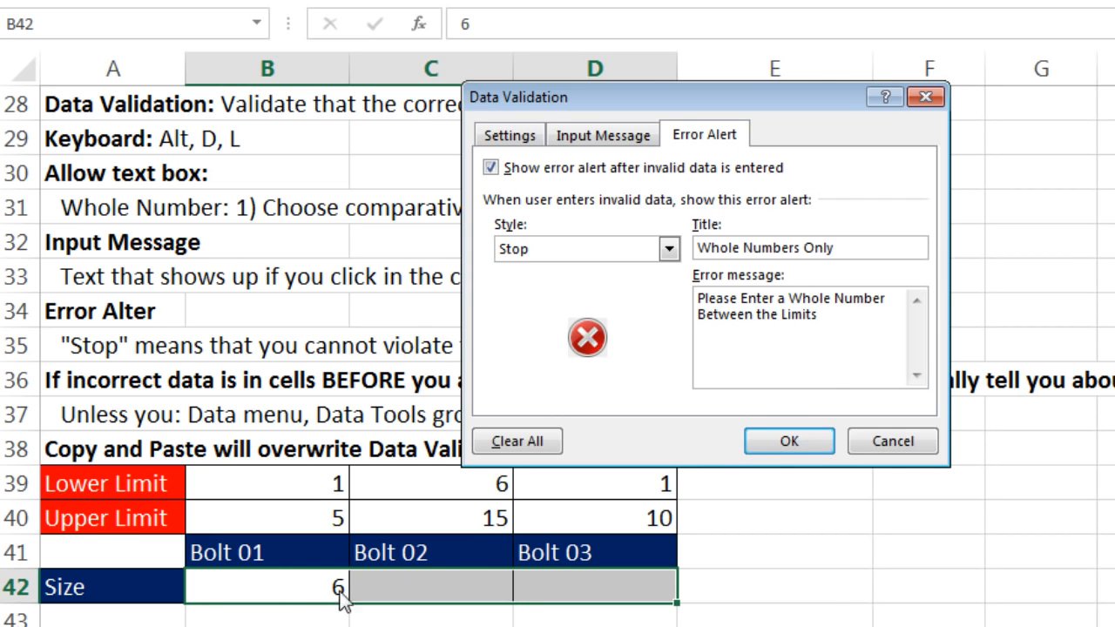
pyautogui.click(786, 441)
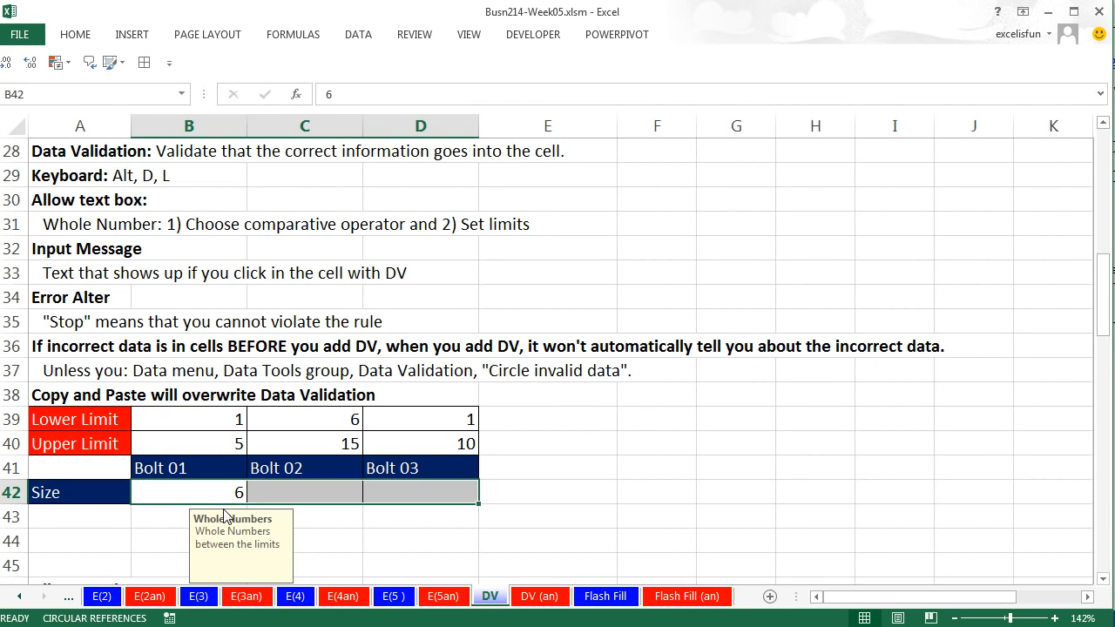
# Check the input message on each of the Size cells B42, C42 and D42.
pyautogui.click(196, 496)
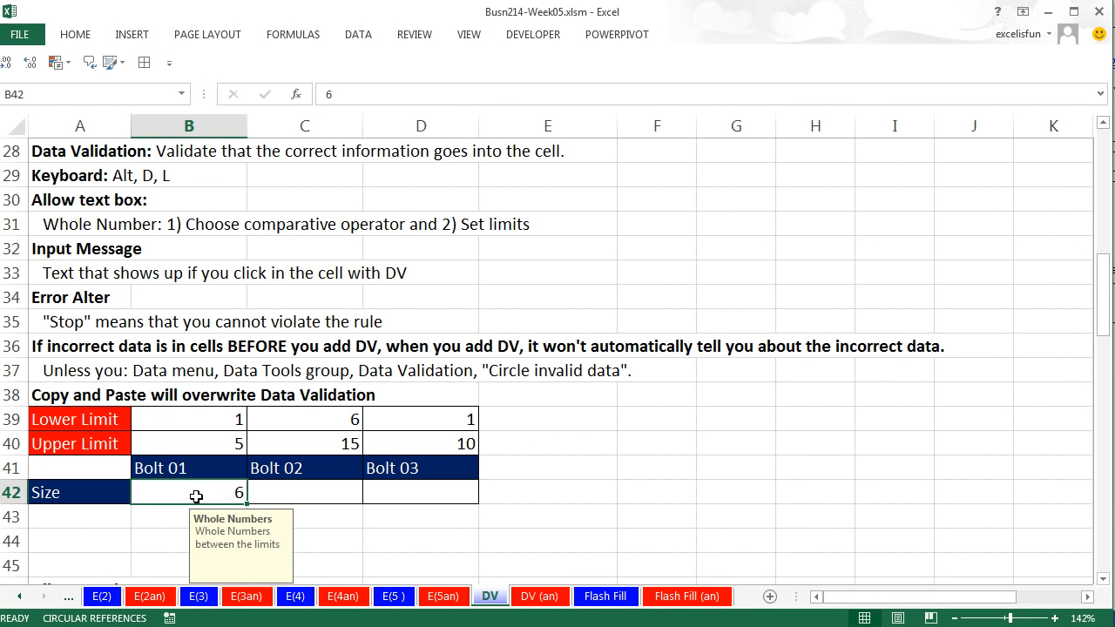
pyautogui.click(323, 492)
pyautogui.click(430, 495)
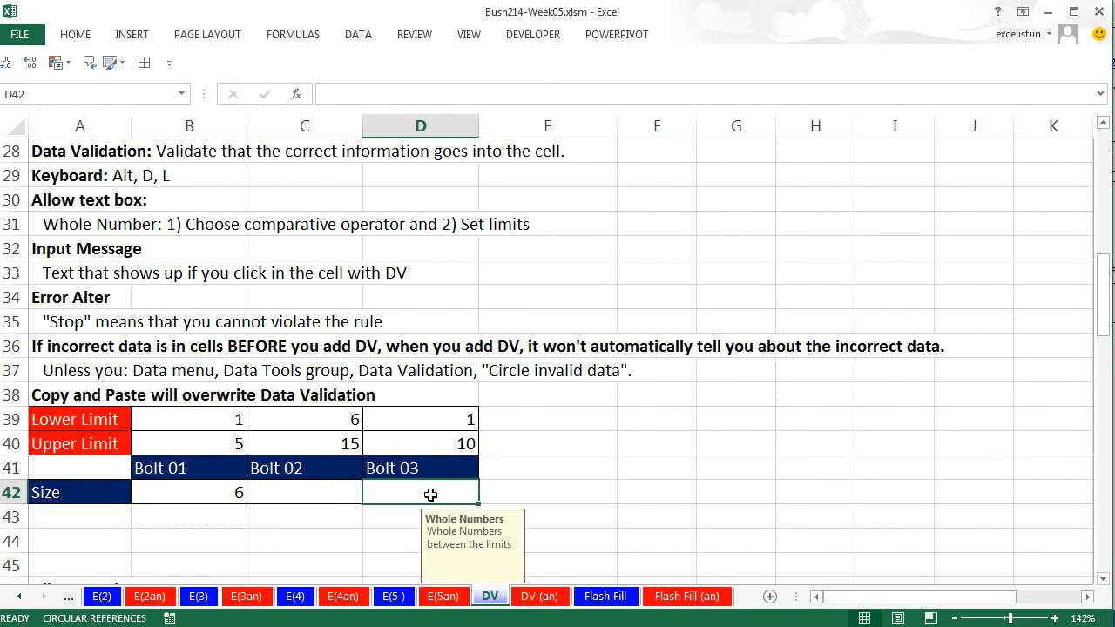
# Circle the invalid data on the sheet to check the existing Bolt 01 size in B42.
pyautogui.click(229, 494)
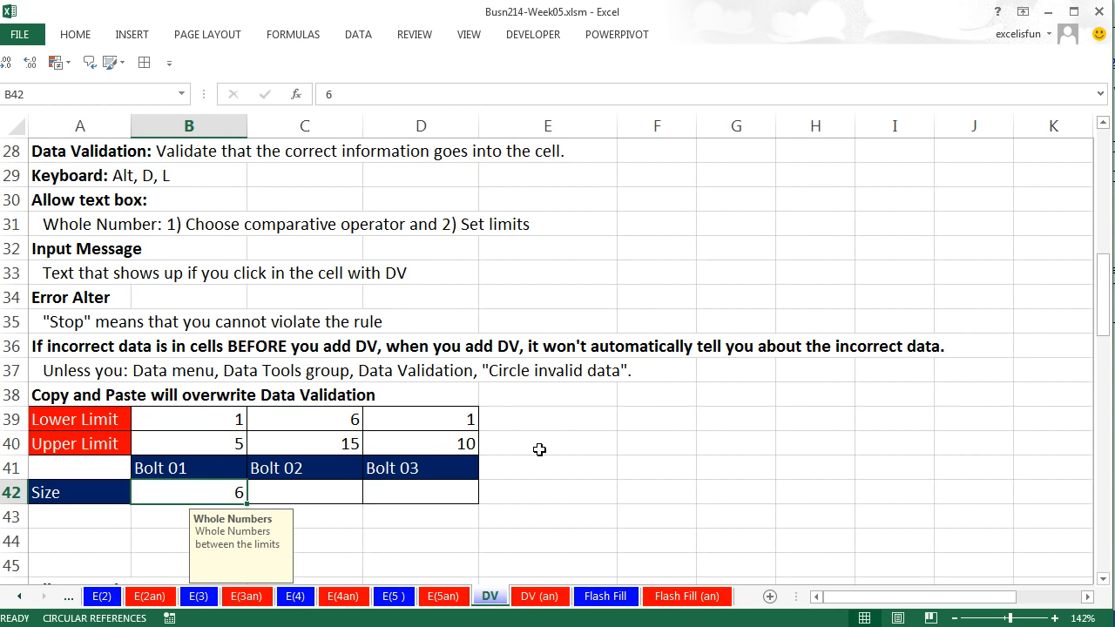
pyautogui.click(360, 41)
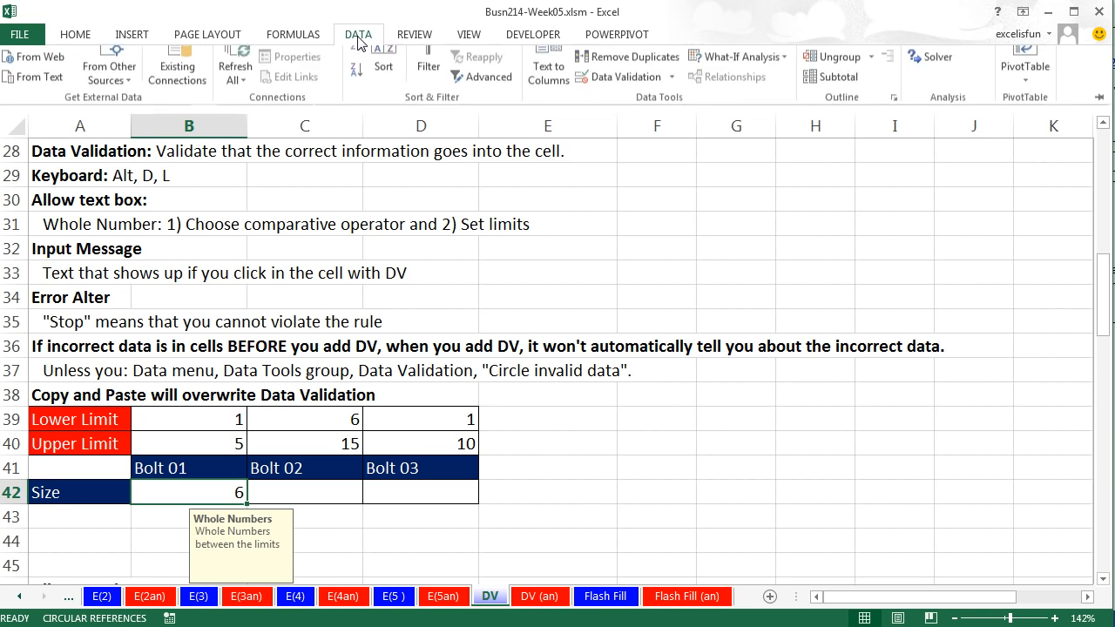
pyautogui.click(672, 98)
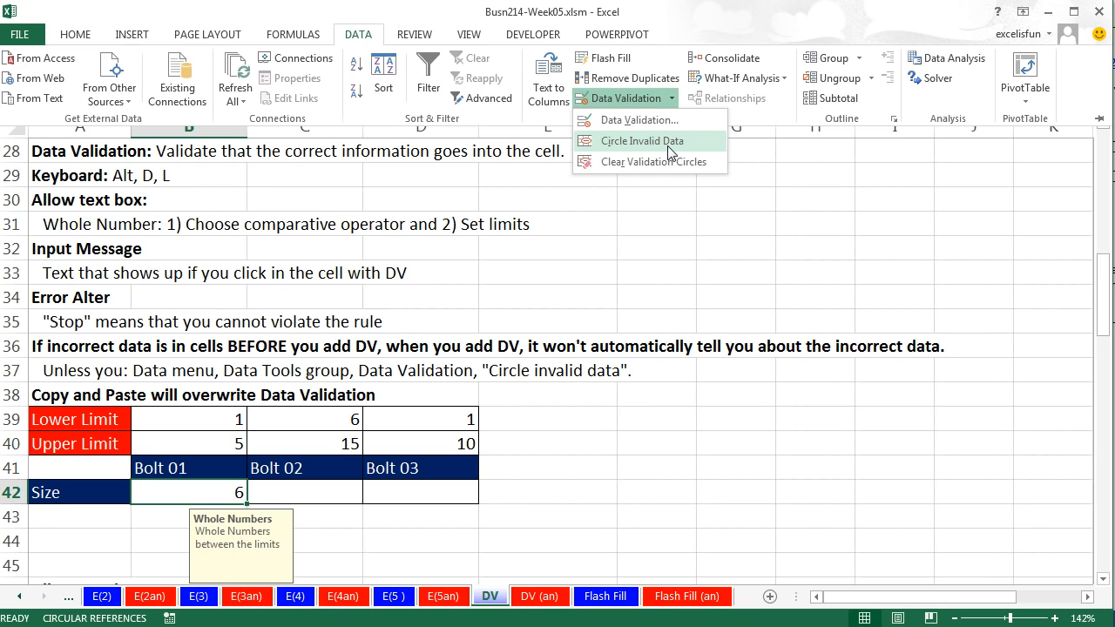
pyautogui.click(670, 153)
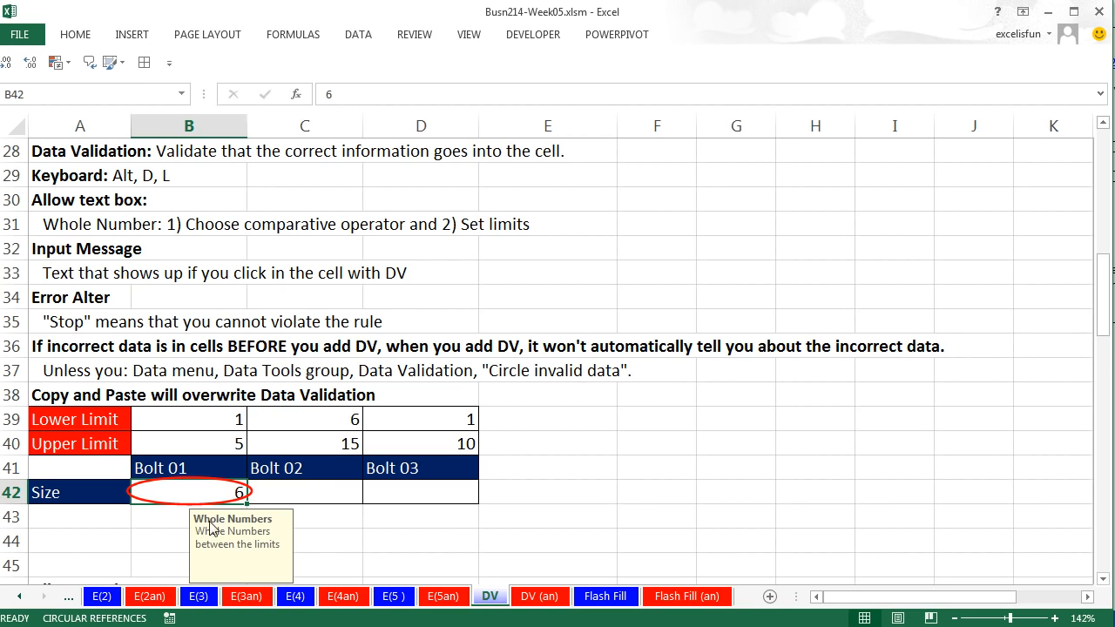
# Set the Bolt 01 size in B42 to 5 and clear the validation circles from the sheet.
pyautogui.write('5')
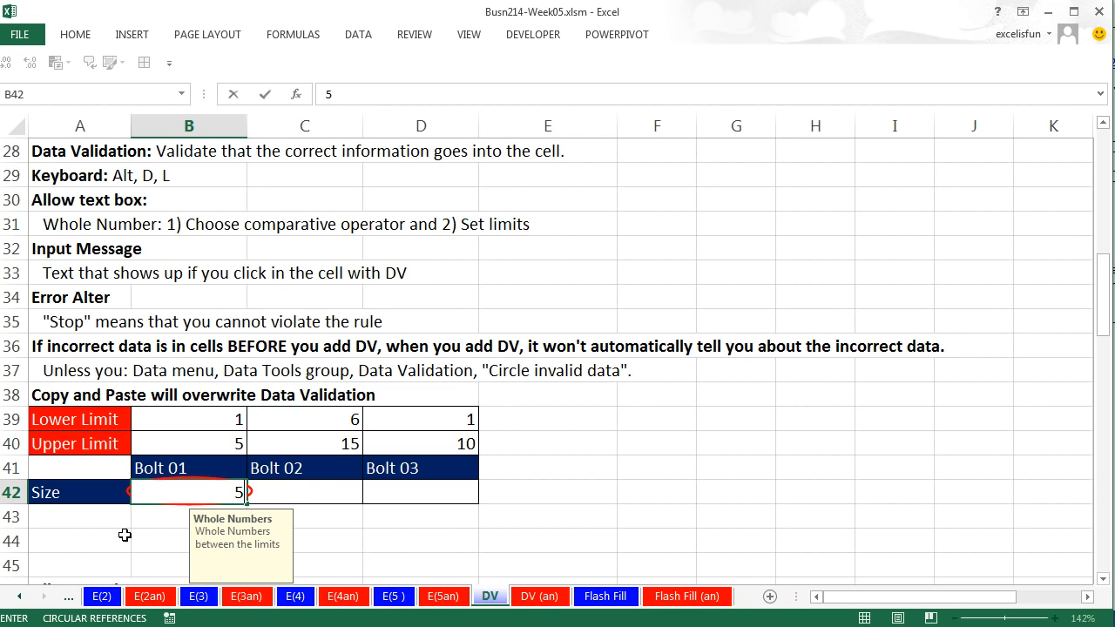
pyautogui.click(172, 533)
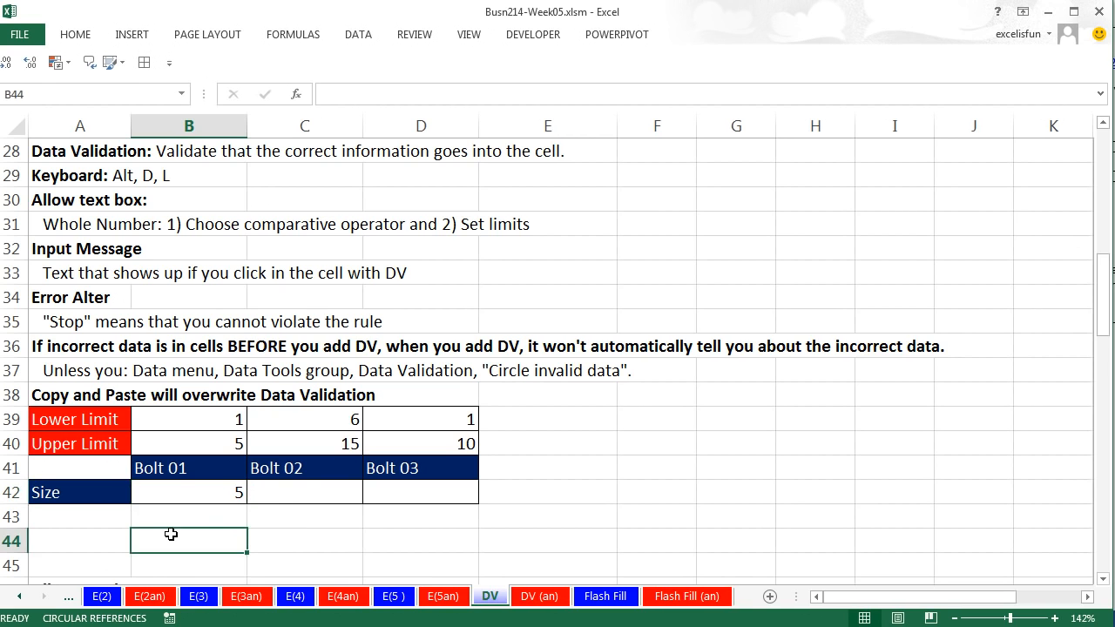
pyautogui.click(193, 488)
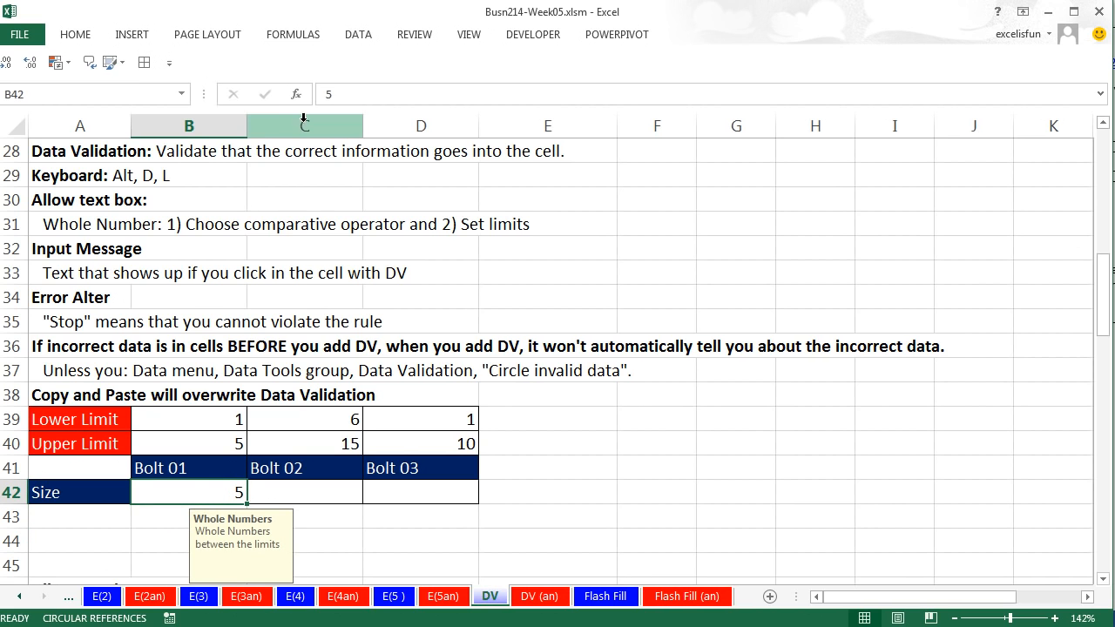
pyautogui.click(358, 41)
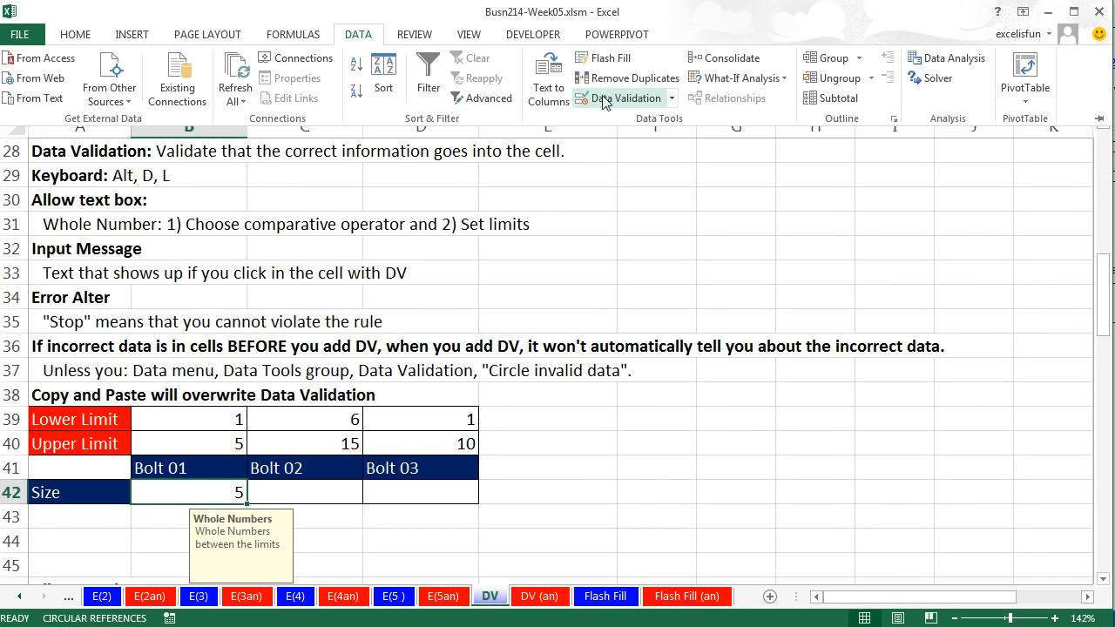
pyautogui.click(672, 99)
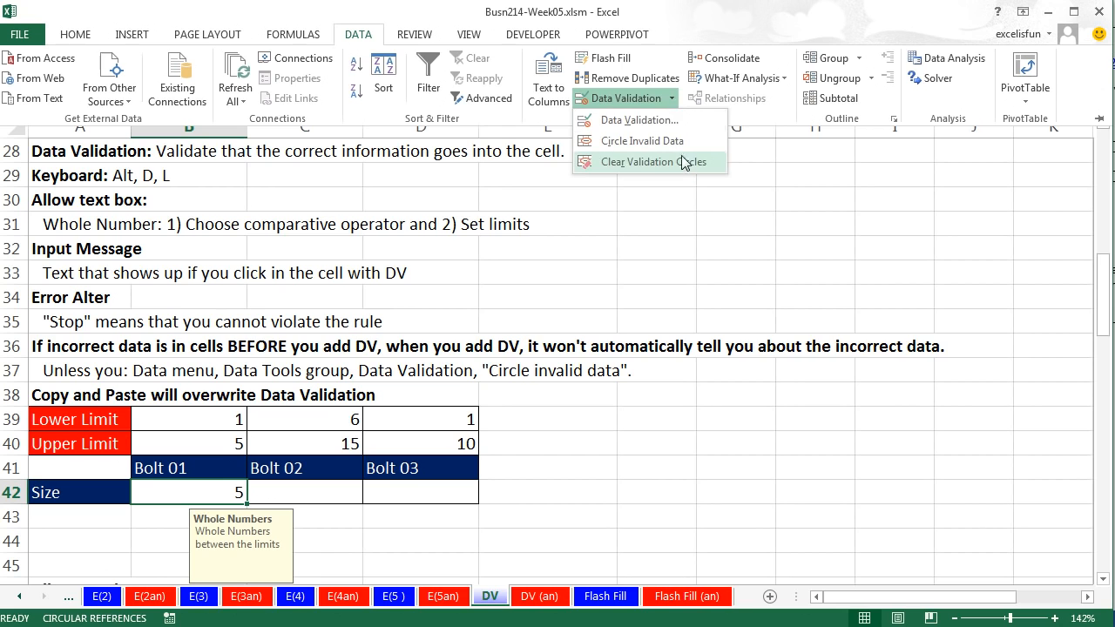
pyautogui.click(658, 169)
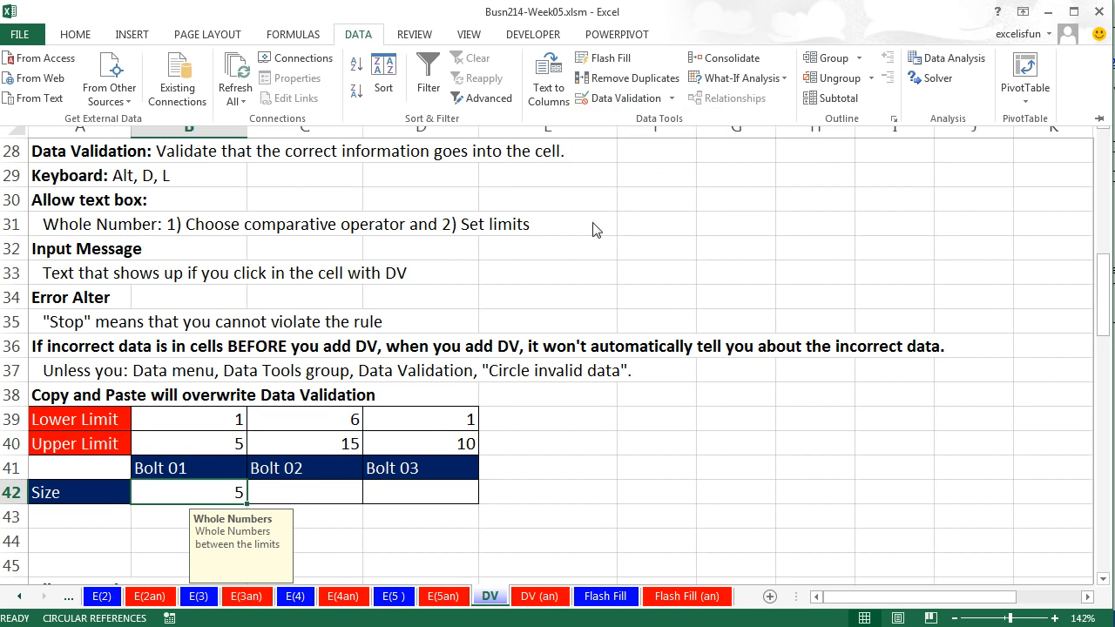
pyautogui.hotkey('ctrl', 'F1')
# Try to enter 50 as the Bolt 02 size in C42 to test the error alert, and choose to retry.
pyautogui.click(313, 493)
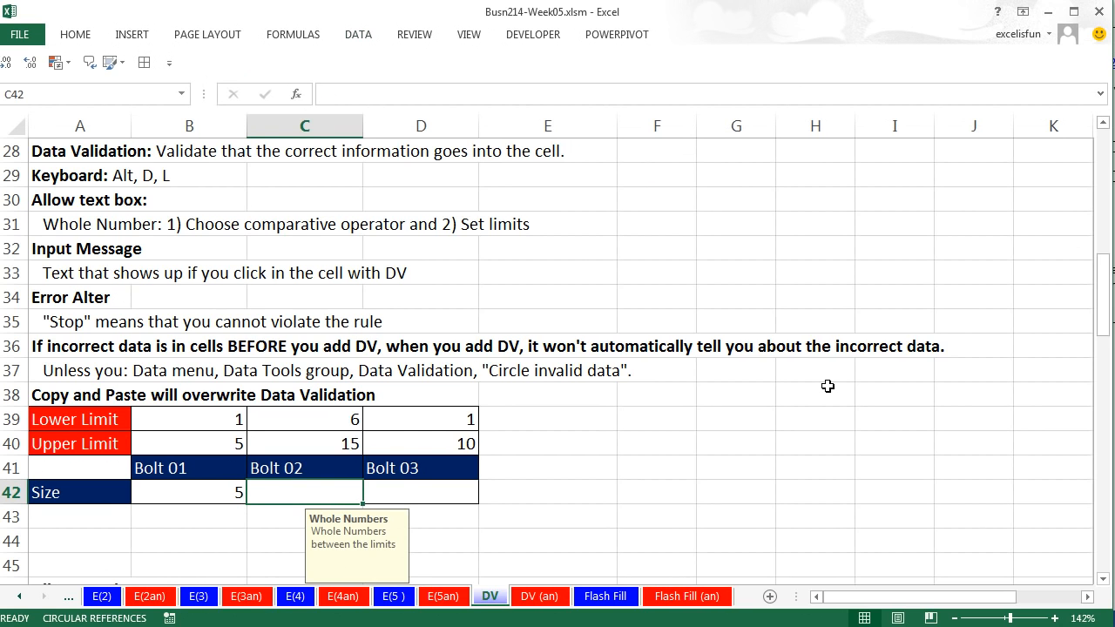
pyautogui.write('50')
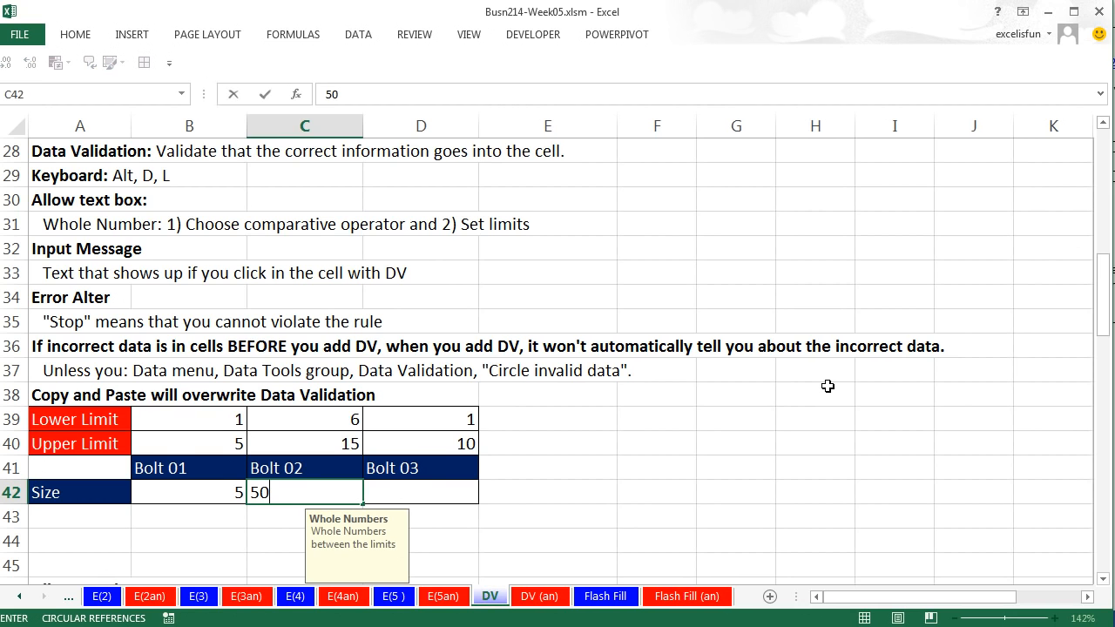
pyautogui.press('Return')
pyautogui.moveTo(888, 162); pyautogui.dragTo(398, 317)
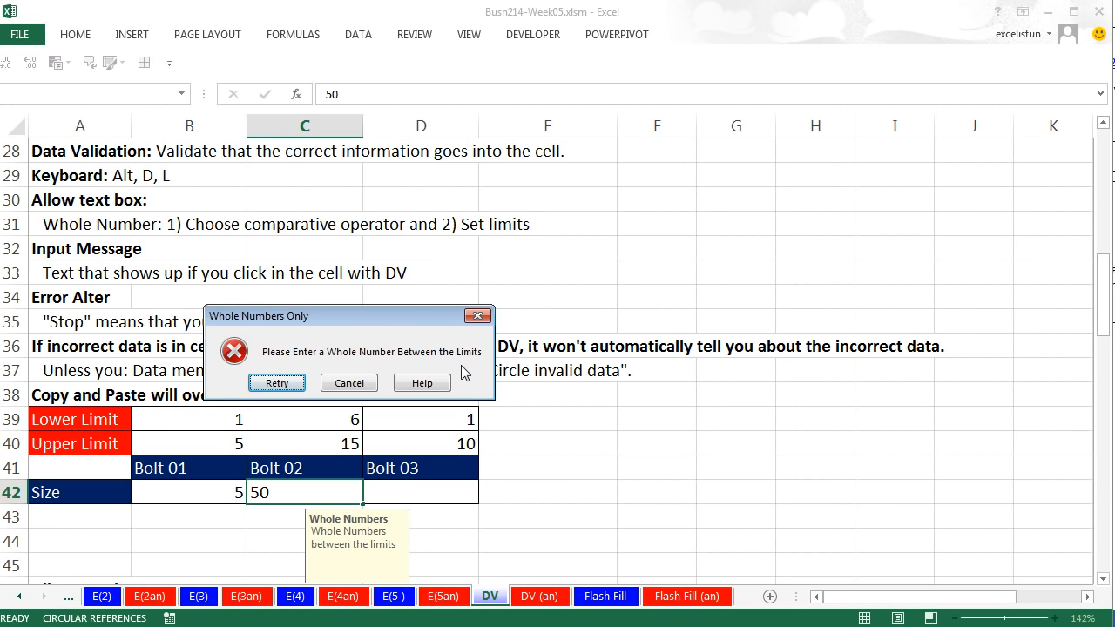
pyautogui.click(277, 384)
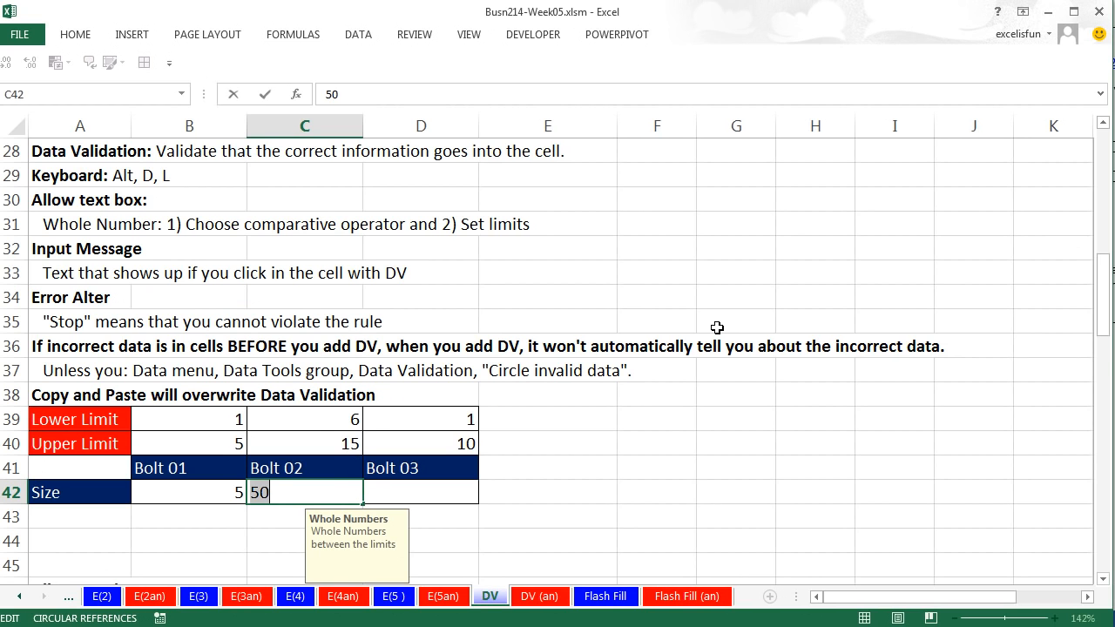
# Test valid Bolt 02 sizes in C42 by entering 12, 15 and finally 6.
pyautogui.write('12')
pyautogui.hotkey('ctrl', 'Return')
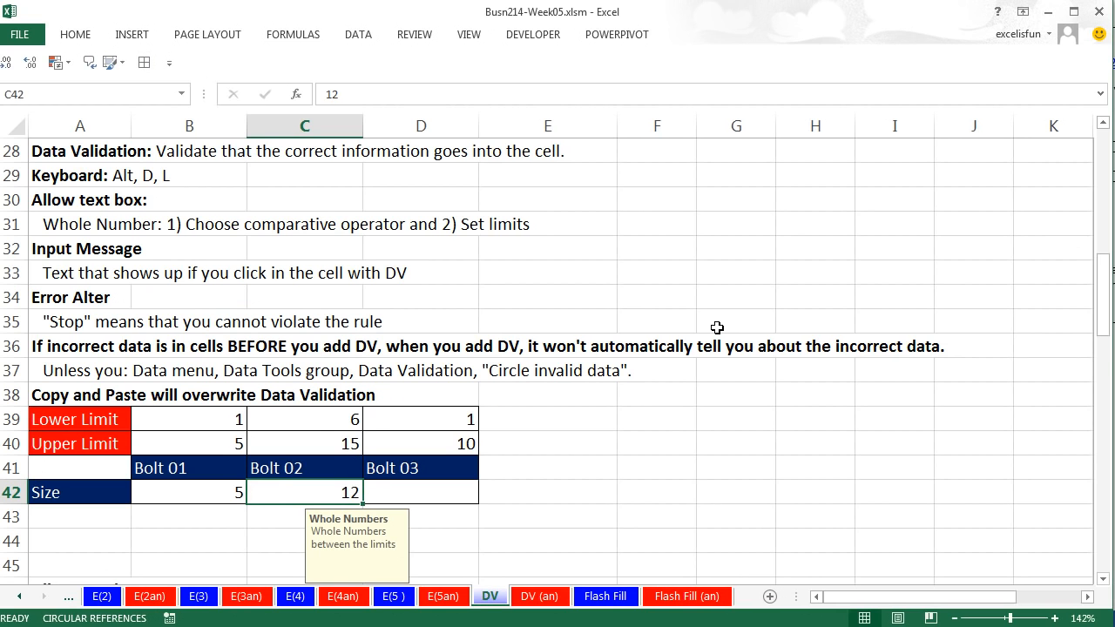
pyautogui.write('15')
pyautogui.hotkey('ctrl', 'Return')
pyautogui.write('6')
pyautogui.hotkey('ctrl', 'Return')
# Try to enter the decimal value 6.25 in C42 to test the whole-number rule, and cancel the entry.
pyautogui.write('6.')
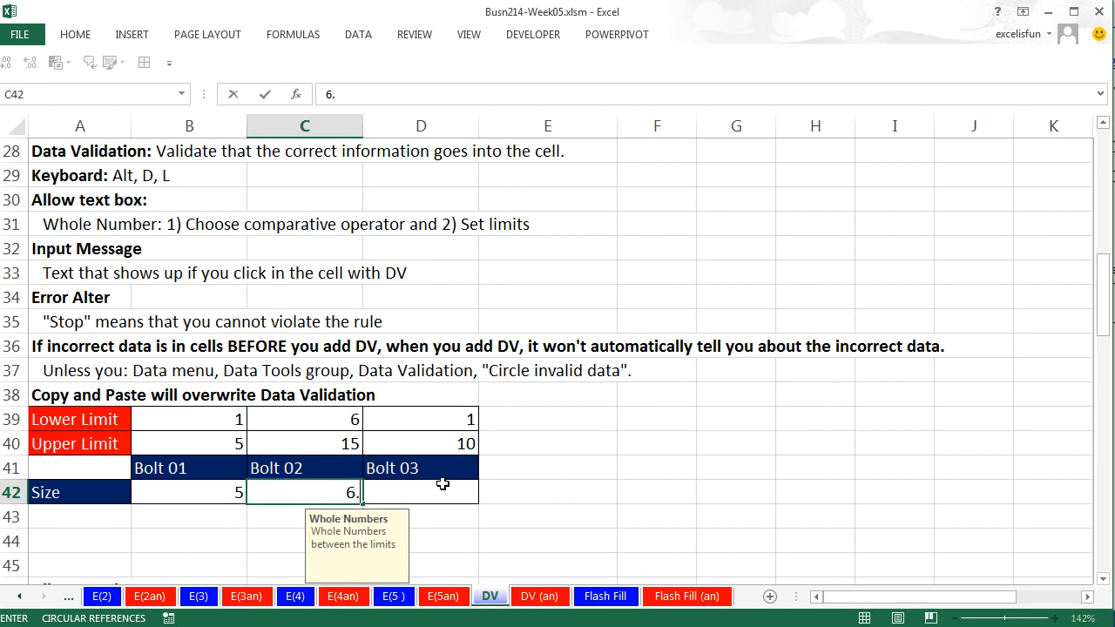
pyautogui.write('25')
pyautogui.hotkey('ctrl', 'Return')
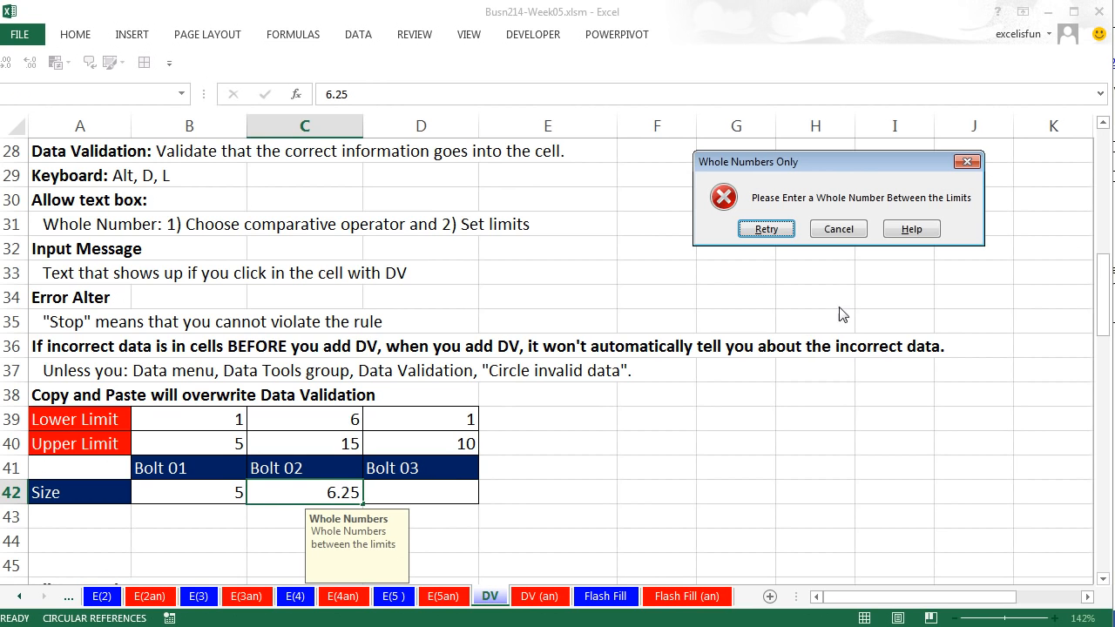
pyautogui.moveTo(810, 164); pyautogui.dragTo(344, 307)
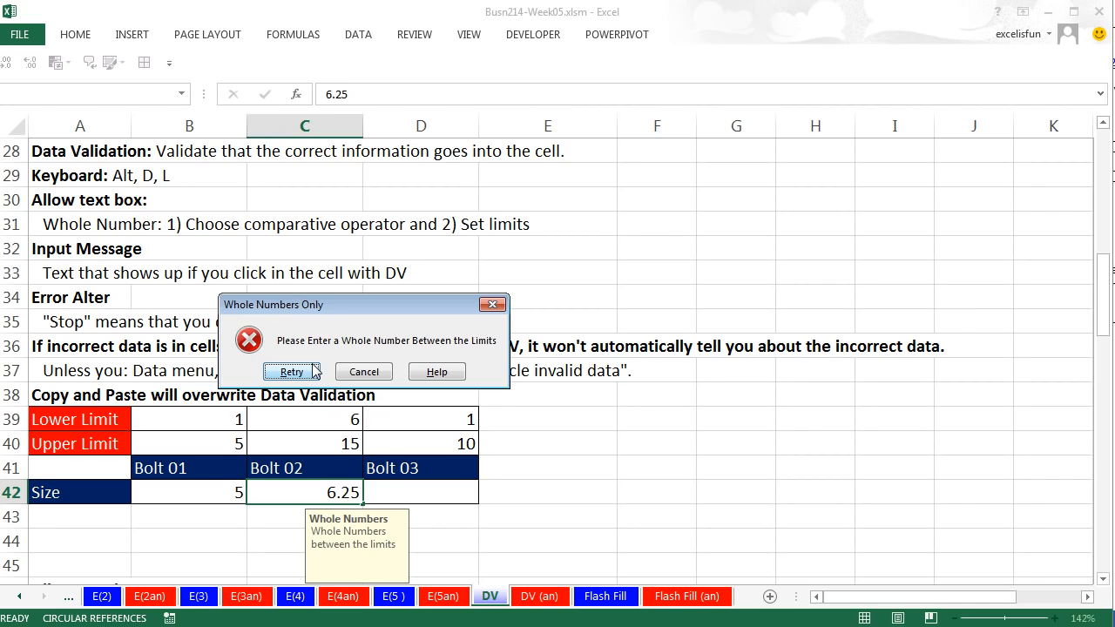
pyautogui.click(364, 372)
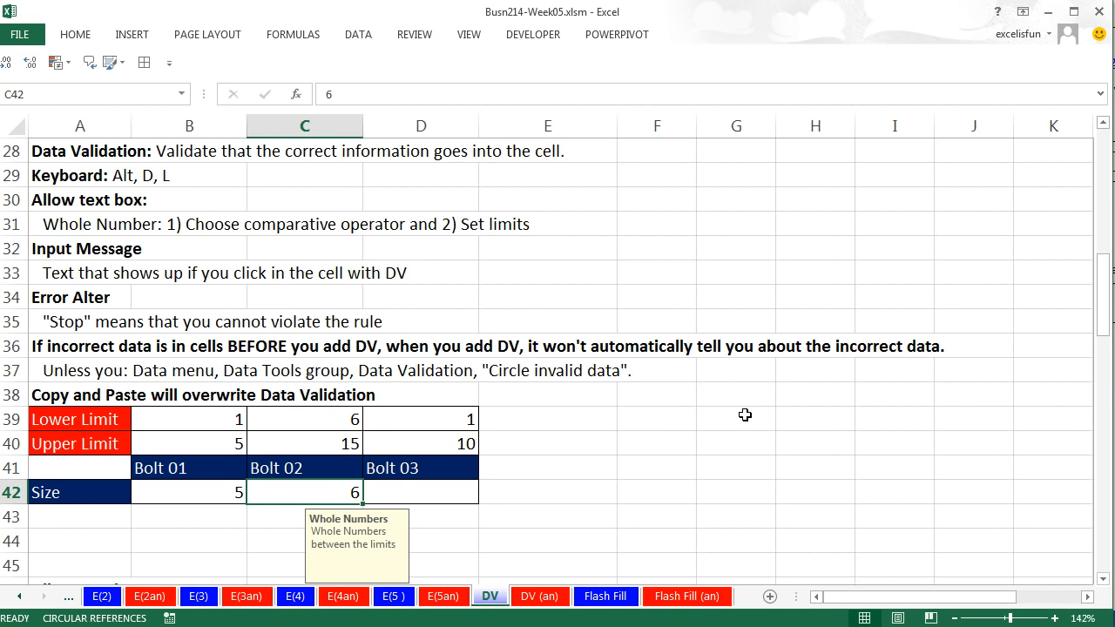
# Enter 50 in F39, copy that cell and paste it over the Bolt 02 size in C42.
pyautogui.click(669, 419)
pyautogui.write('50')
pyautogui.hotkey('ctrl', 'Return')
pyautogui.hotkey('ctrl', 'c')
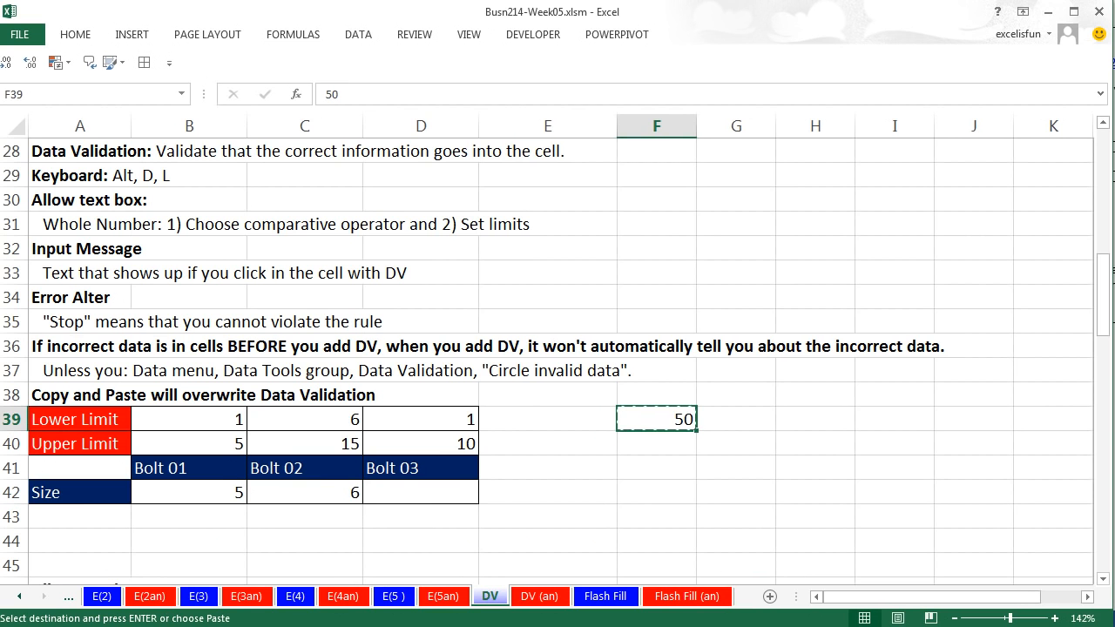
pyautogui.click(319, 485)
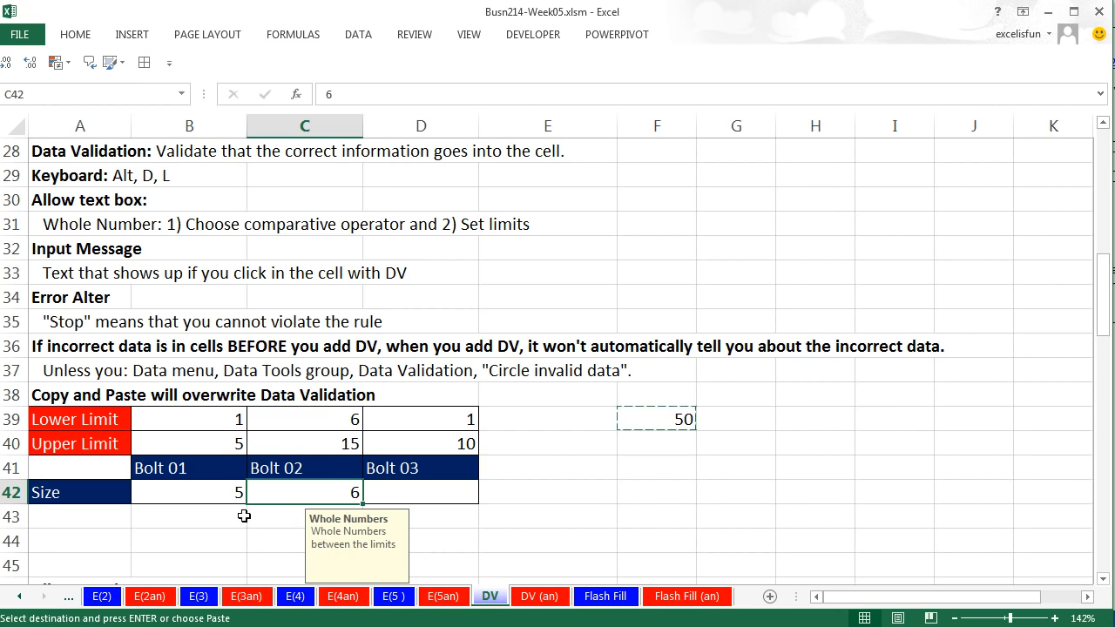
pyautogui.hotkey('ctrl', 'v')
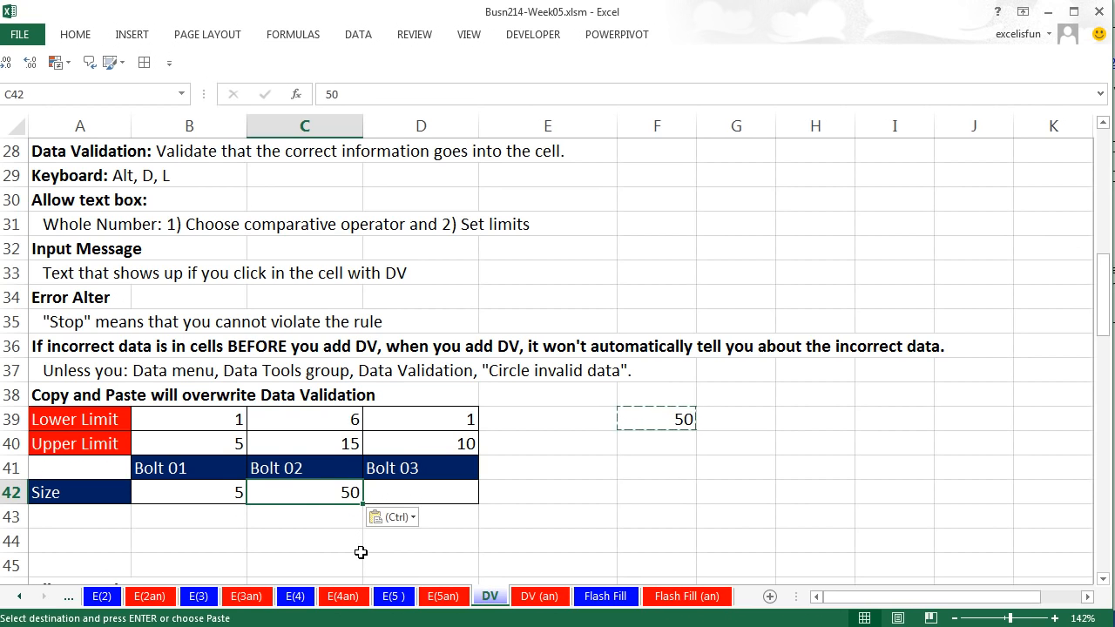
# Check the data validation settings of C42 for the pasted value, and leave them without changes.
pyautogui.doubleClick(324, 493)
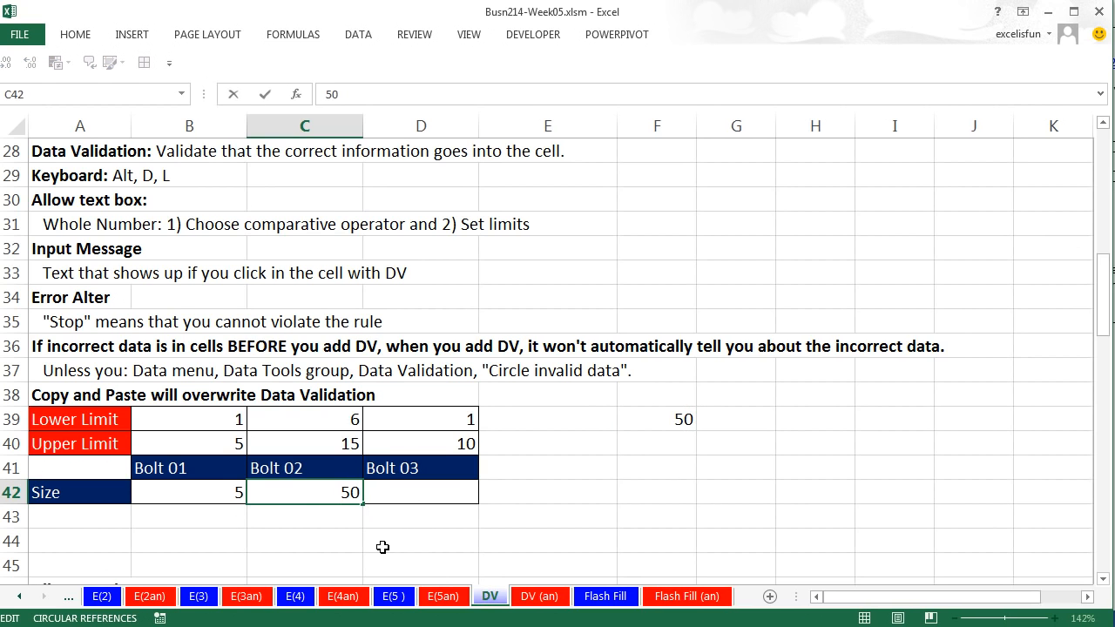
pyautogui.hotkey('alt', 'd')
pyautogui.press('l')
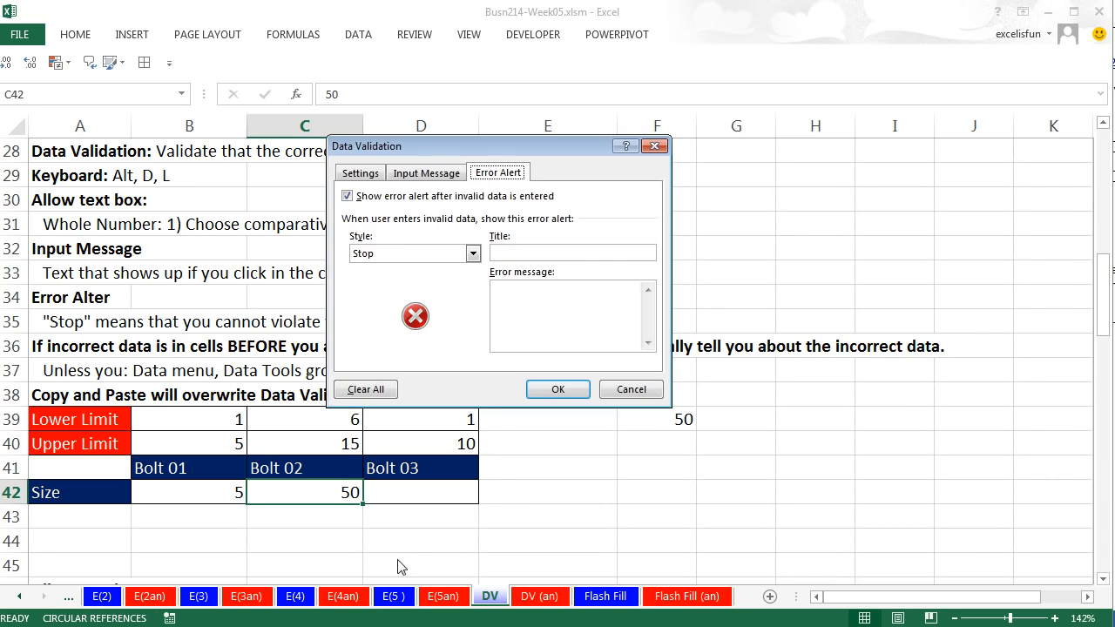
pyautogui.click(360, 172)
pyautogui.press('Escape')
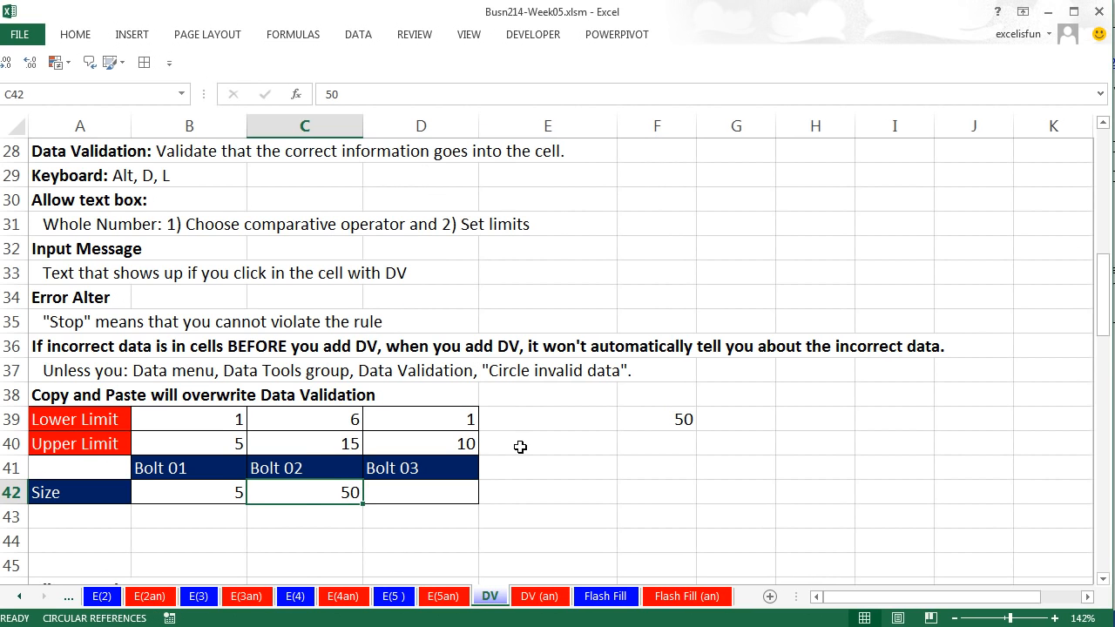
# Undo the paste over C42 and check the input message on that cell.
pyautogui.hotkey('ctrl', 'z')
pyautogui.click(672, 461)
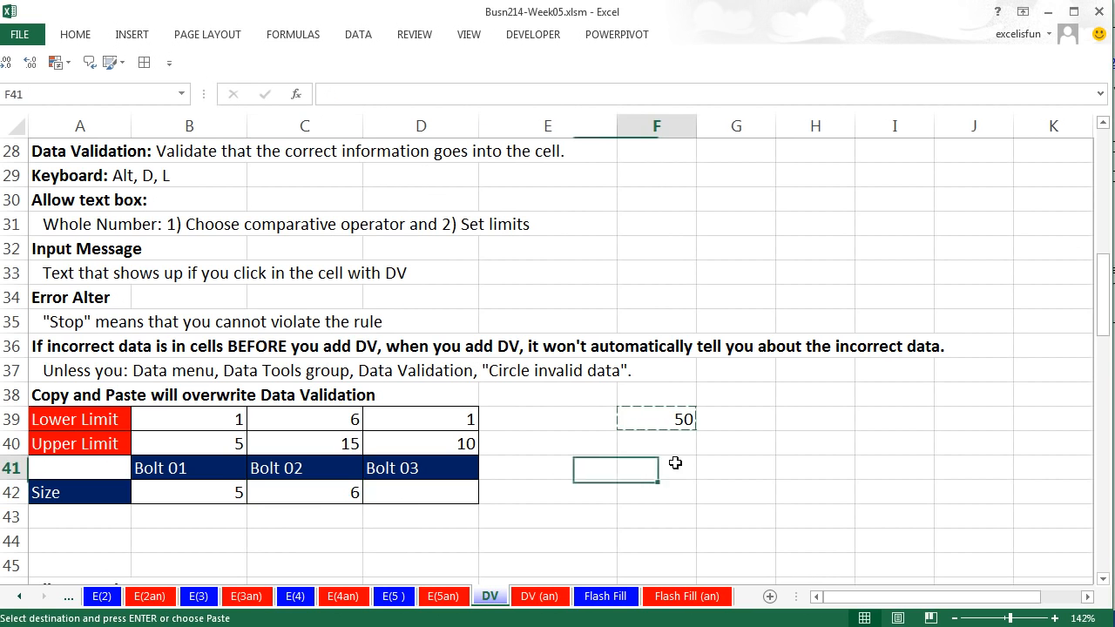
pyautogui.click(644, 419)
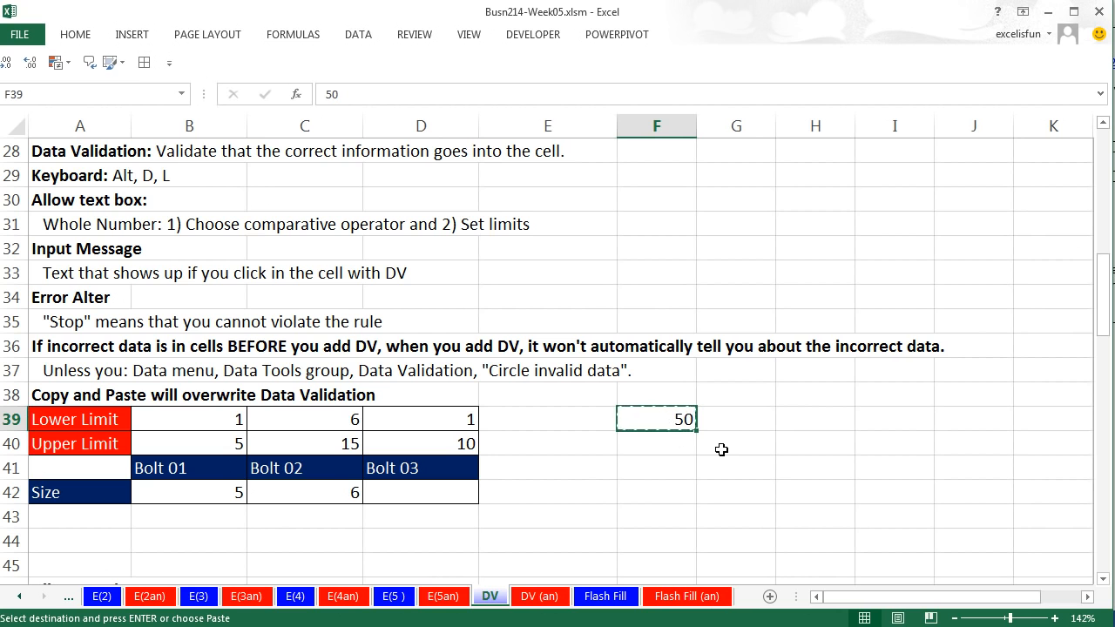
pyautogui.click(296, 491)
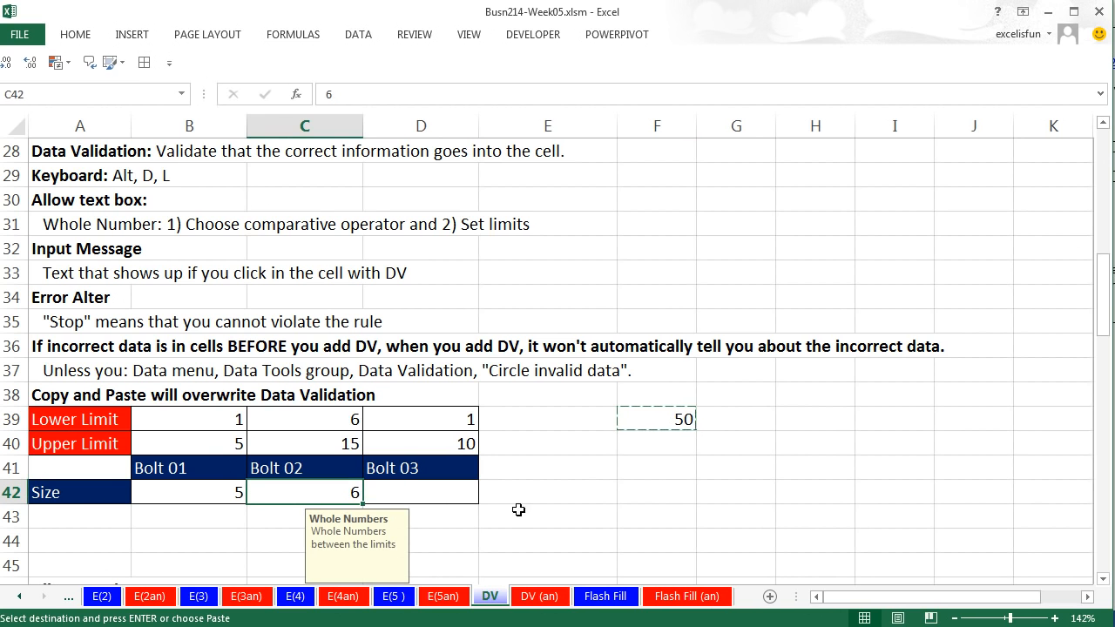
# Set the data validation of the Hammer's Cost cell B51 to decimals less than or equal to 19.95.
pyautogui.click(1103, 578)
pyautogui.click(1103, 578)
pyautogui.click(1103, 578)
pyautogui.click(1105, 580)
pyautogui.click(1105, 580)
pyautogui.click(1104, 580)
pyautogui.click(1104, 580)
pyautogui.scroll(-2, 557, 383)
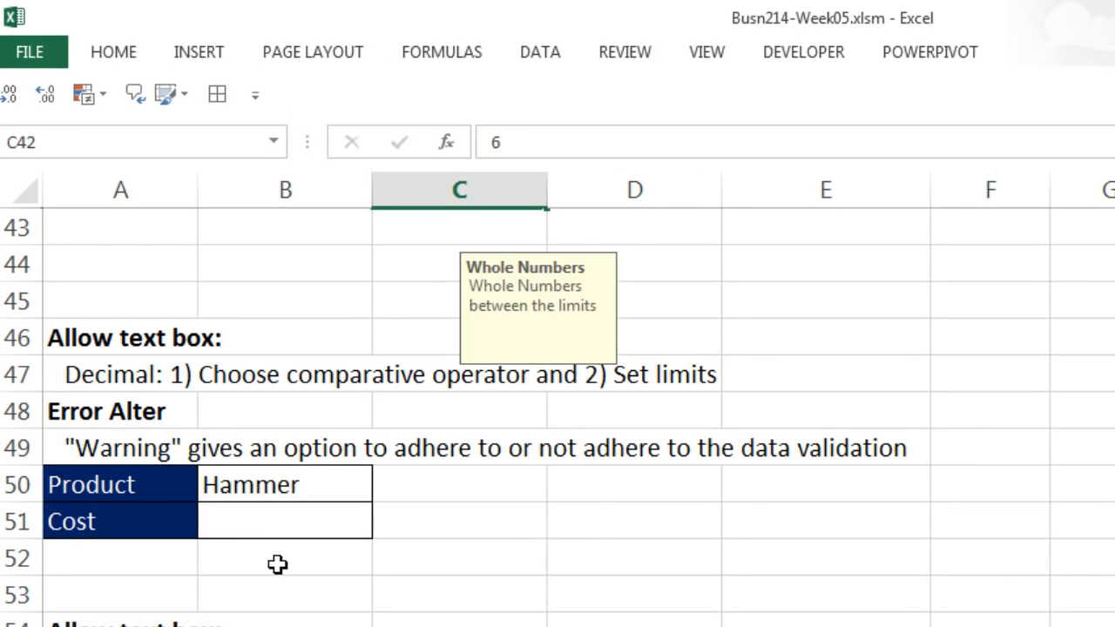
pyautogui.click(184, 371)
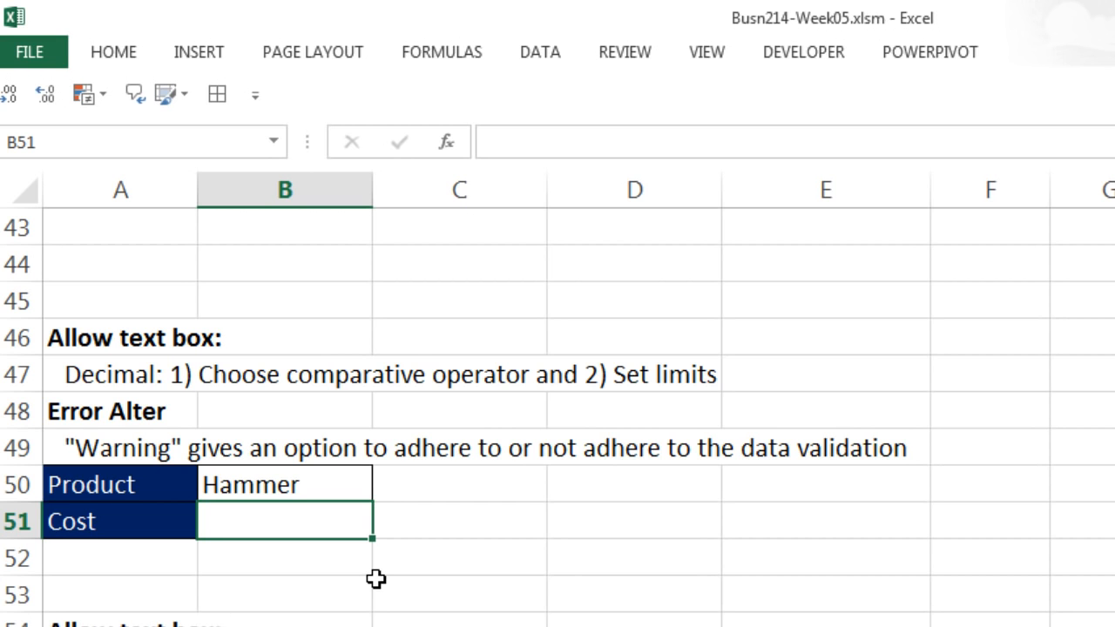
pyautogui.hotkey('alt', 'd')
pyautogui.press('l')
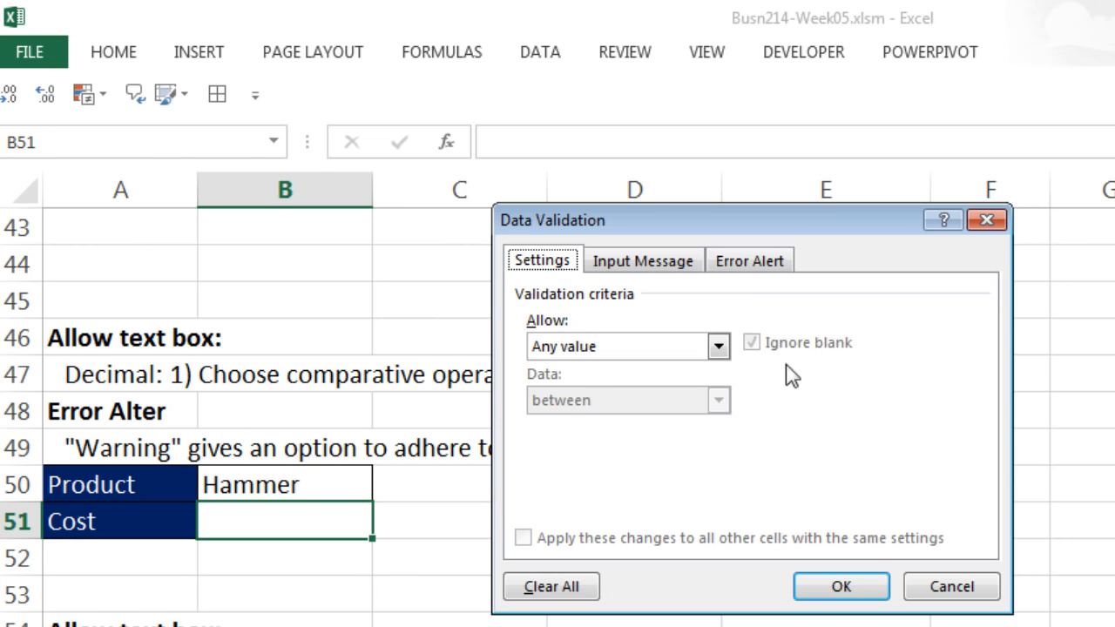
pyautogui.click(719, 346)
pyautogui.click(612, 409)
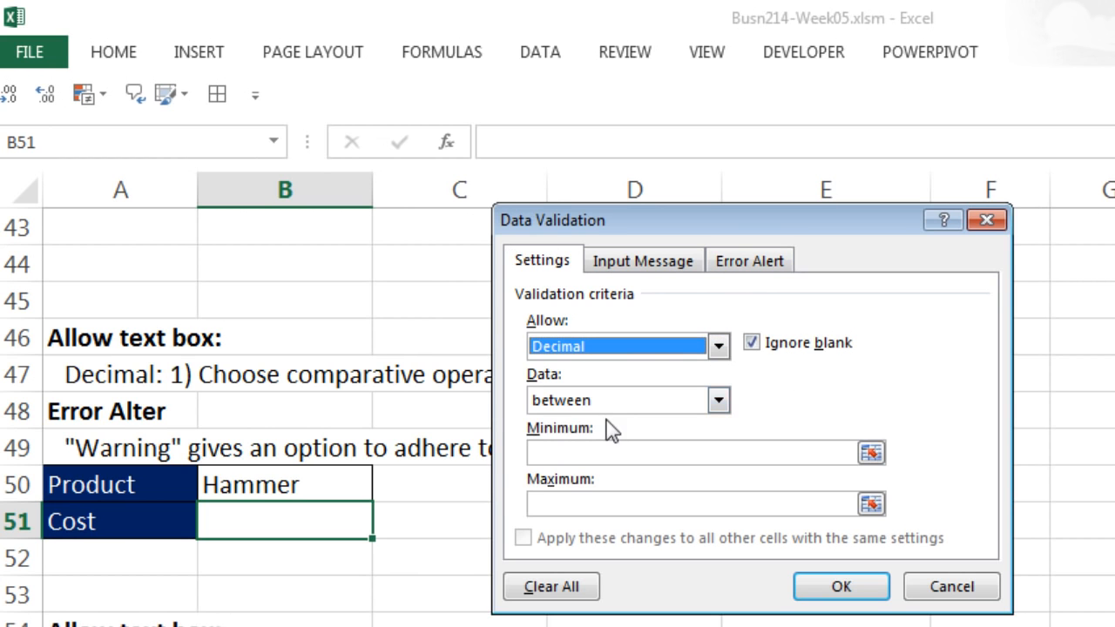
pyautogui.click(612, 409)
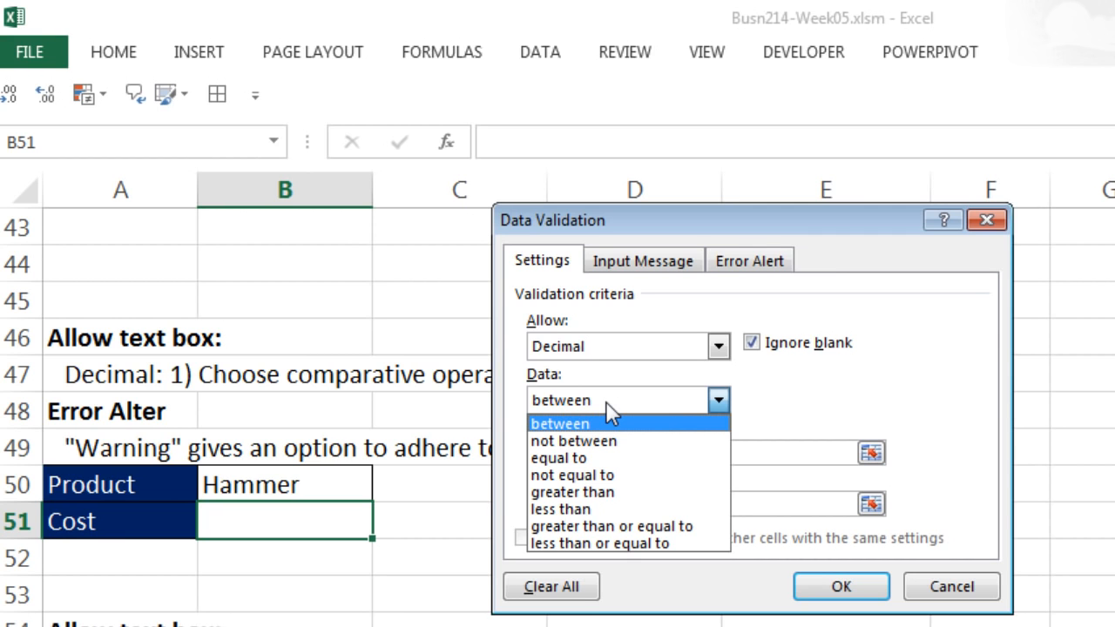
pyautogui.click(617, 543)
pyautogui.click(610, 453)
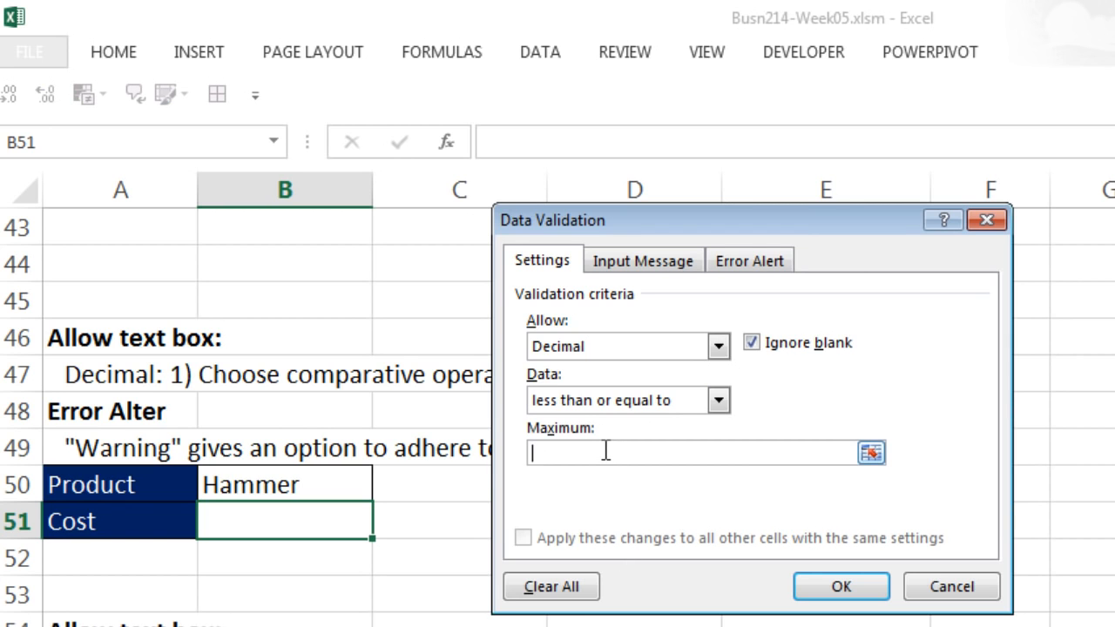
pyautogui.write('19.95')
# Add a Warning error alert titled "<= 19.50" reading "Please enter a number less than or equal to 19.50", and apply the validation.
pyautogui.click(741, 270)
pyautogui.click(791, 383)
pyautogui.click(713, 384)
pyautogui.click(599, 421)
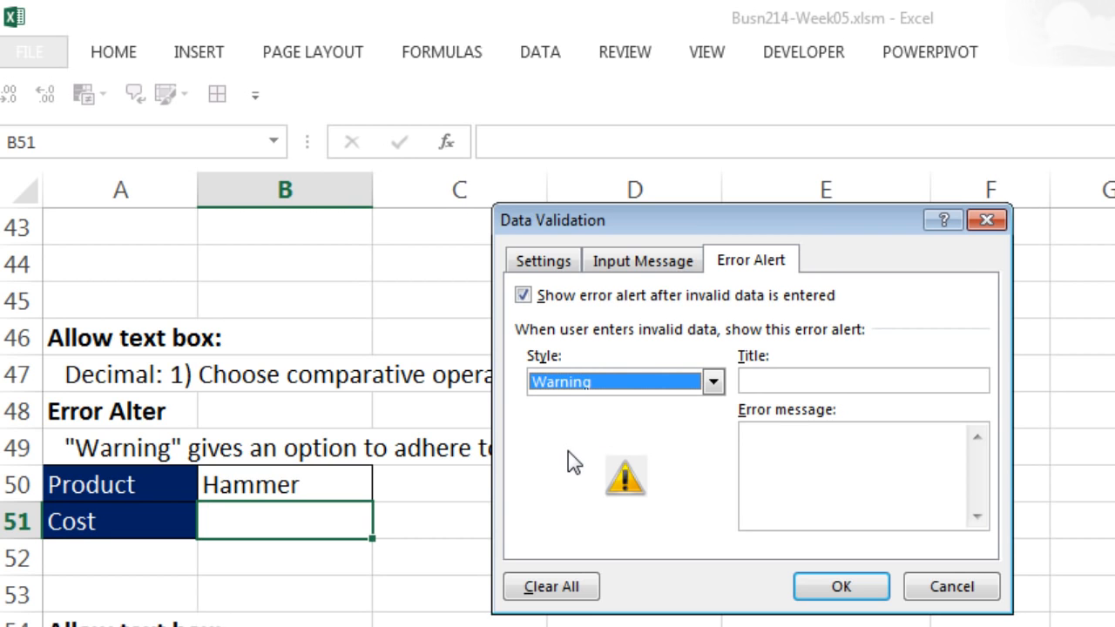
pyautogui.click(822, 383)
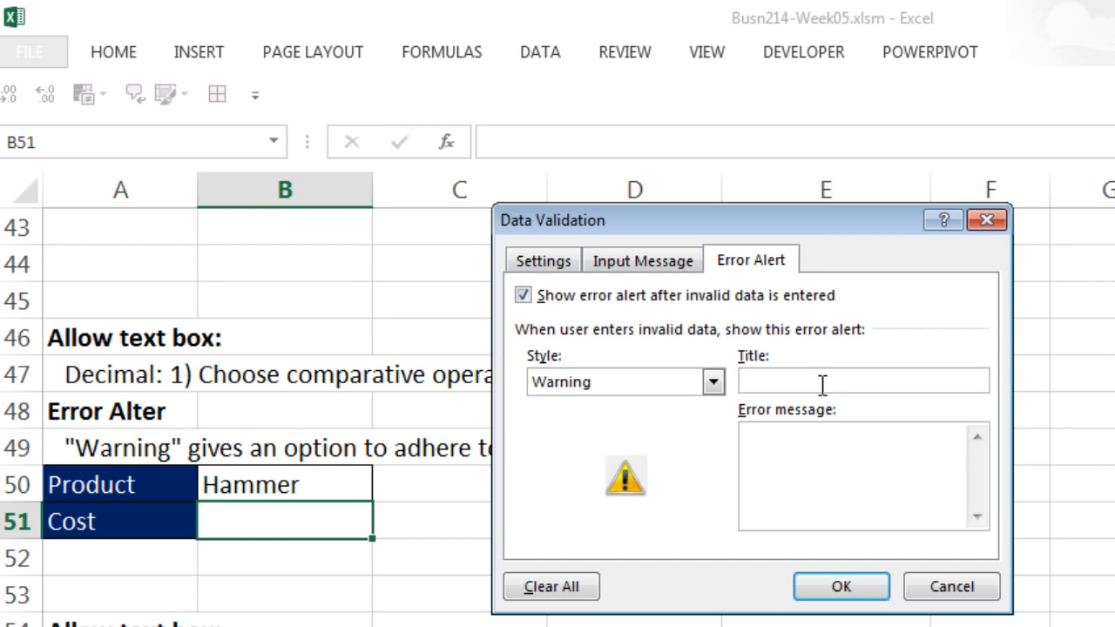
pyautogui.write('<= 19.50')
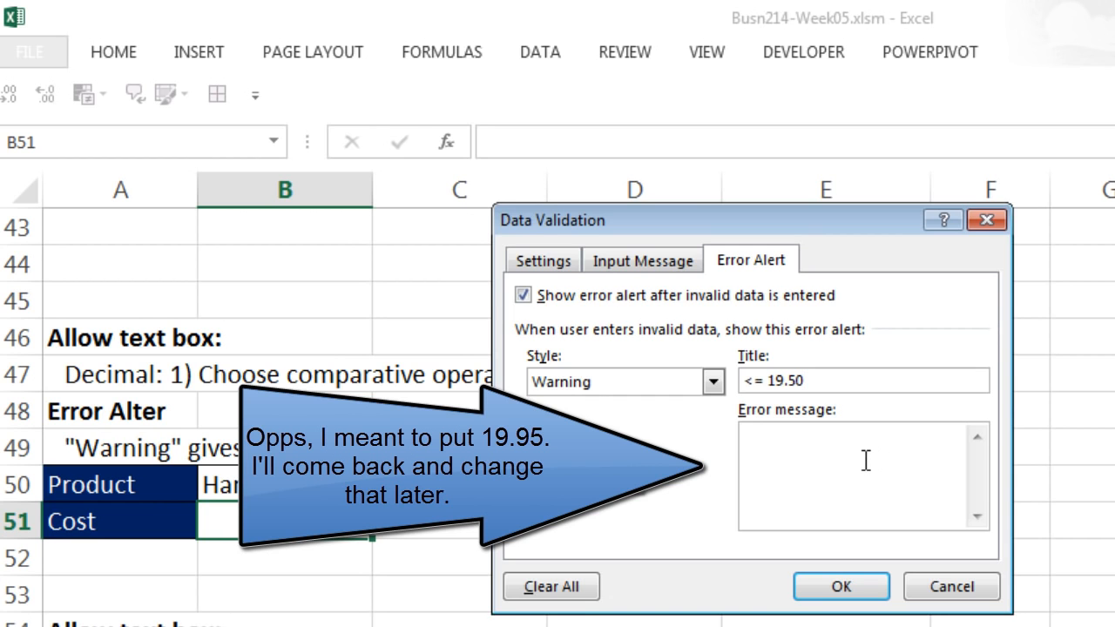
pyautogui.write('Please enter a number less than or equal to 19.50')
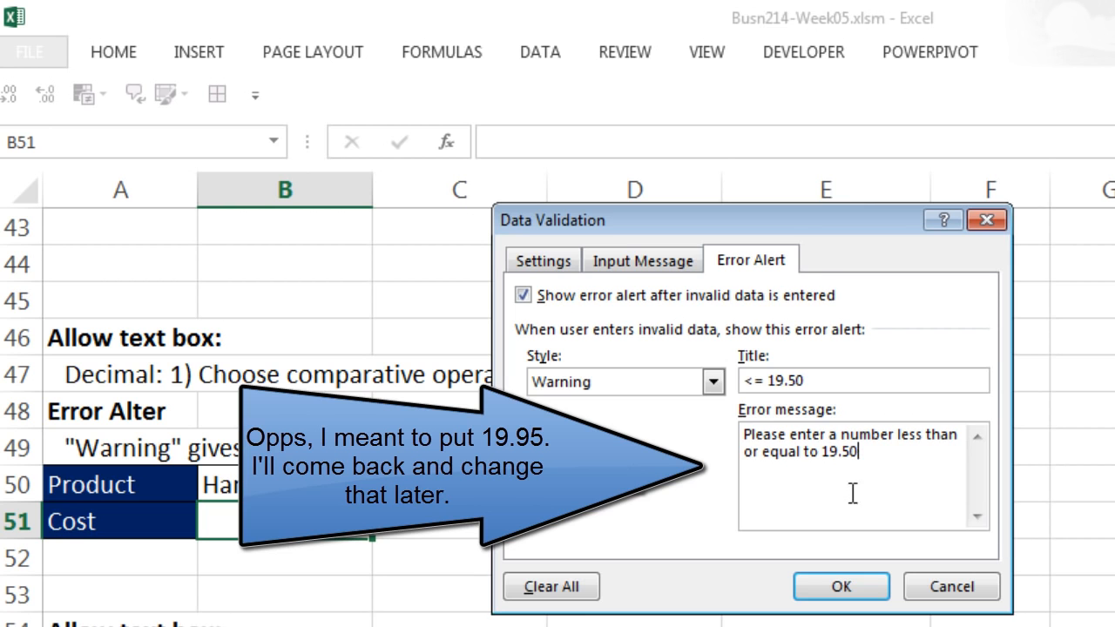
pyautogui.click(826, 599)
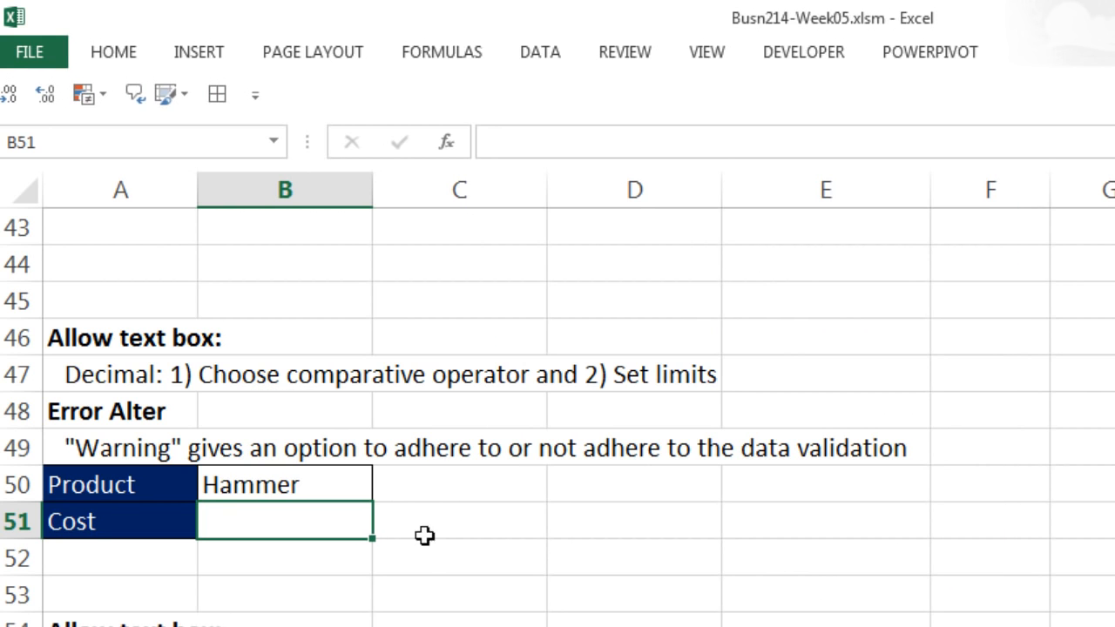
# Test the validation of the Hammer's Cost cell B51 by entering 5, 19.5 and 19.51 in turn.
pyautogui.write('5')
pyautogui.hotkey('ctrl', 'Return')
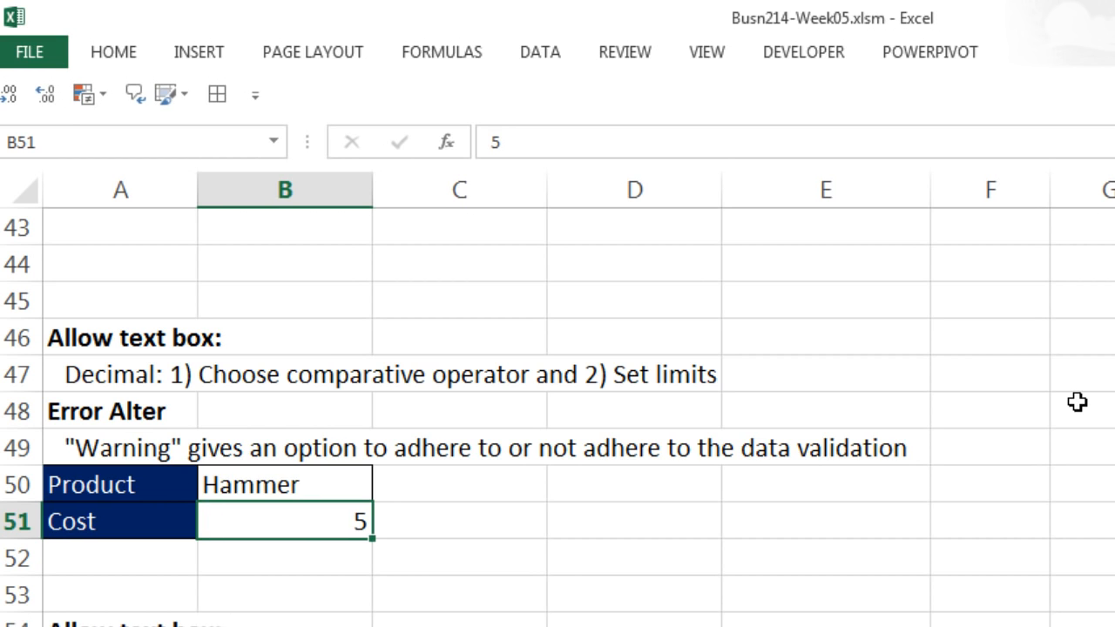
pyautogui.write('19.5')
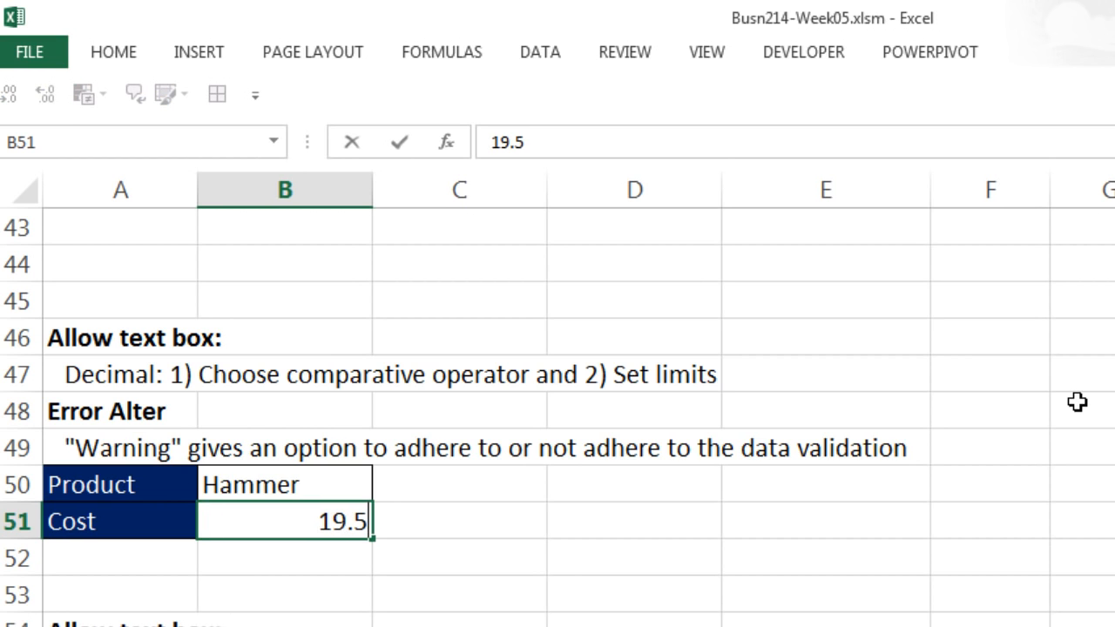
pyautogui.hotkey('ctrl', 'Return')
pyautogui.write('19.51')
pyautogui.hotkey('ctrl', 'Return')
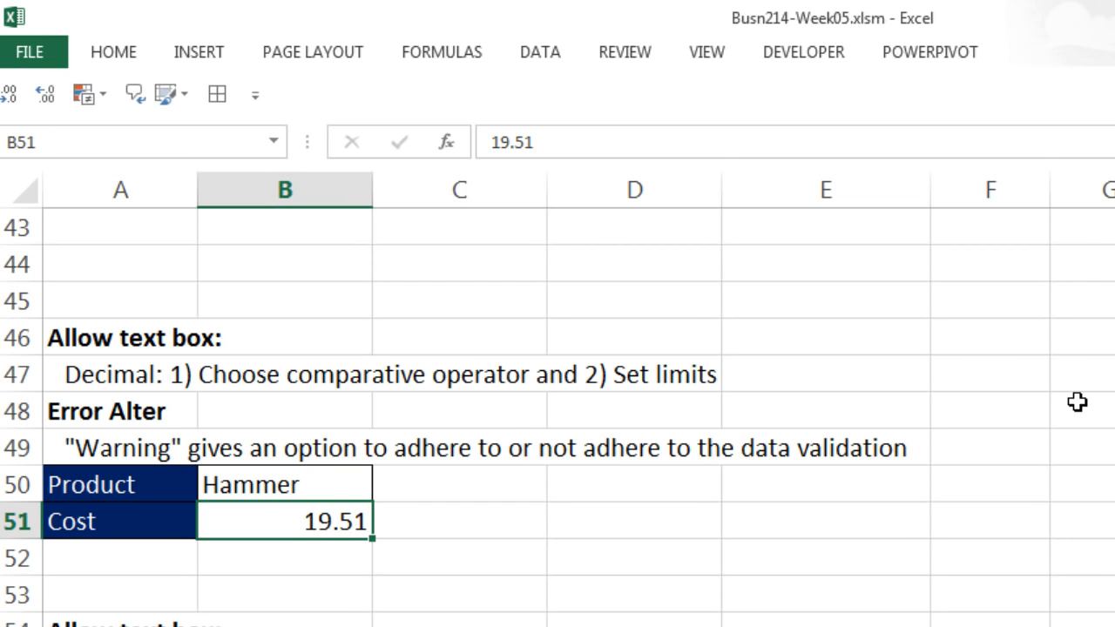
# Correct the maximum in B51's data validation to 19.50 and apply it.
pyautogui.press('alt')
pyautogui.press('d')
pyautogui.press('l')
pyautogui.click(585, 462)
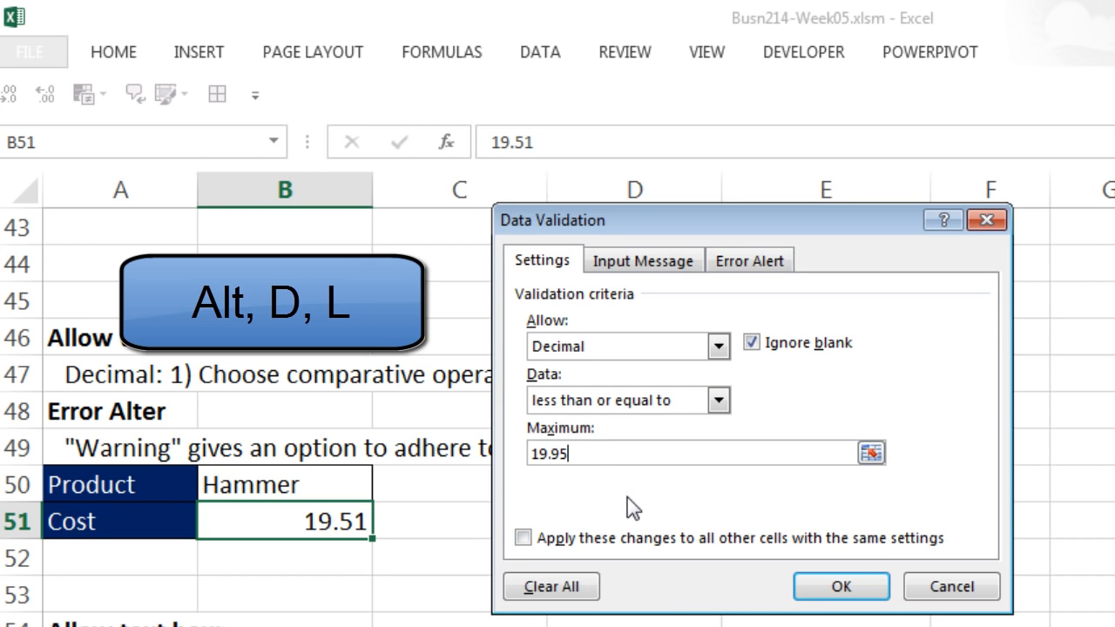
pyautogui.press('BackSpace')
pyautogui.press('BackSpace')
pyautogui.write('50')
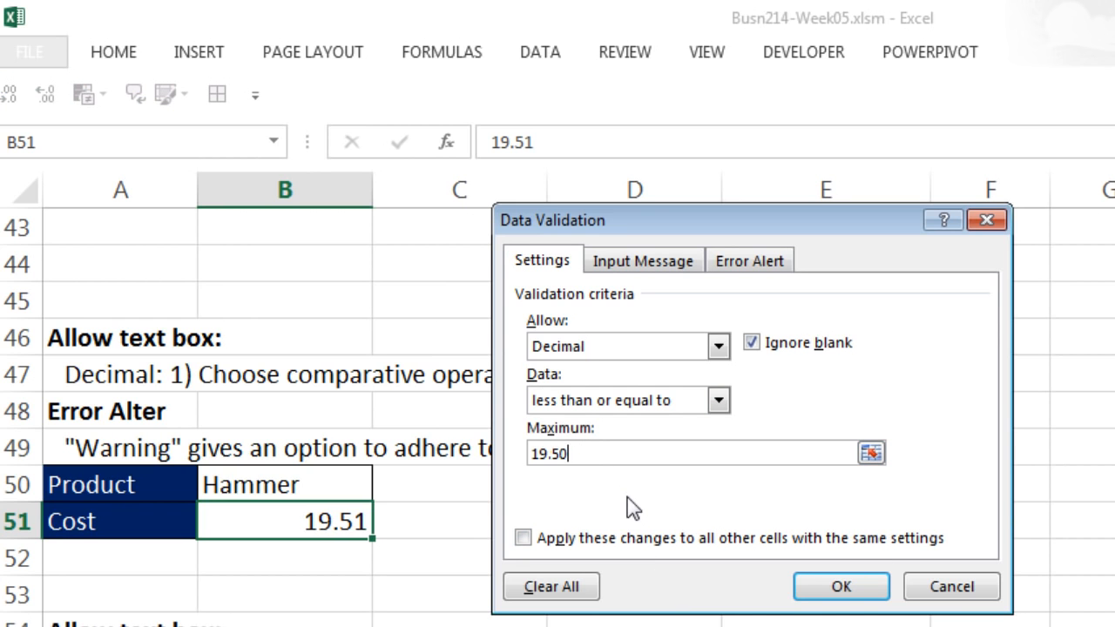
pyautogui.click(838, 587)
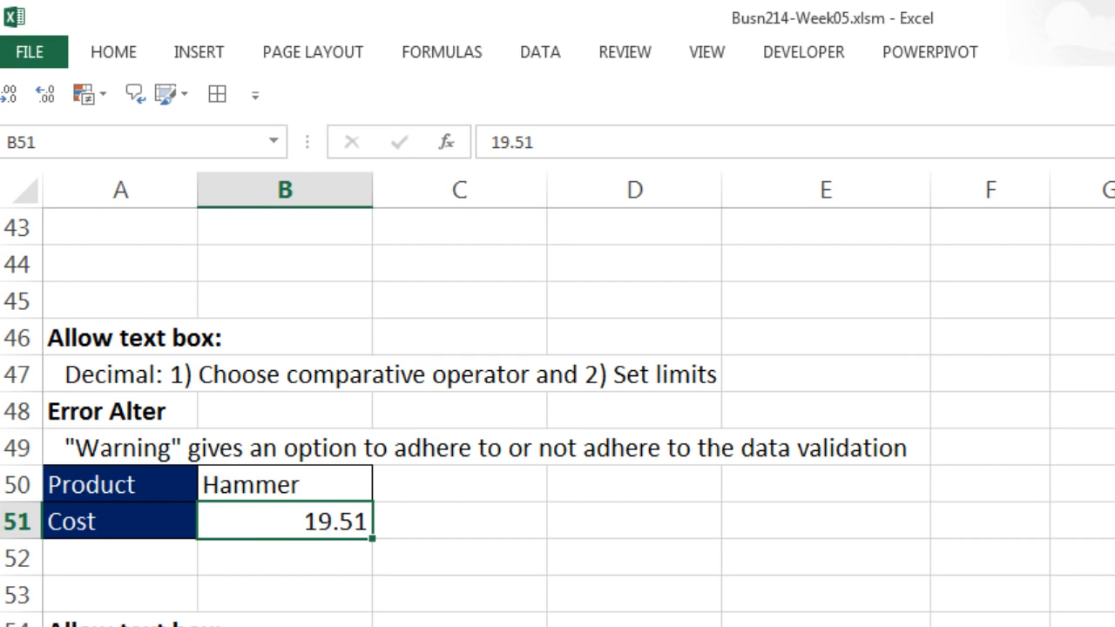
# Test B51 with 19.5 and 19.51, decline the last value at the warning, and enter 18.5 instead.
pyautogui.write('19.5')
pyautogui.hotkey('ctrl', 'Return')
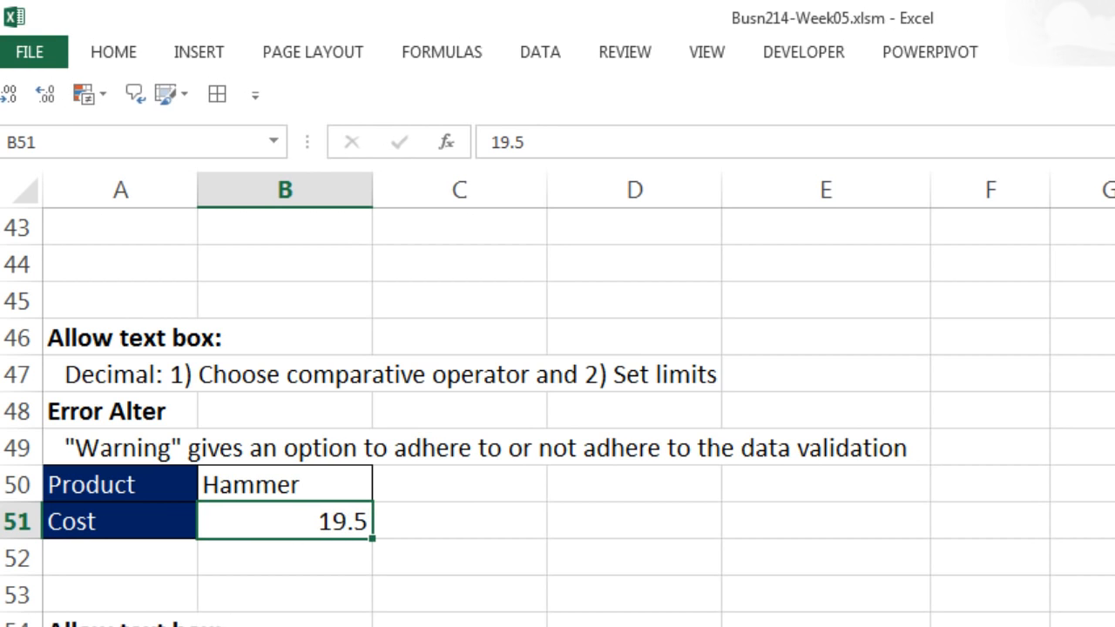
pyautogui.write('19.51')
pyautogui.hotkey('ctrl', 'Return')
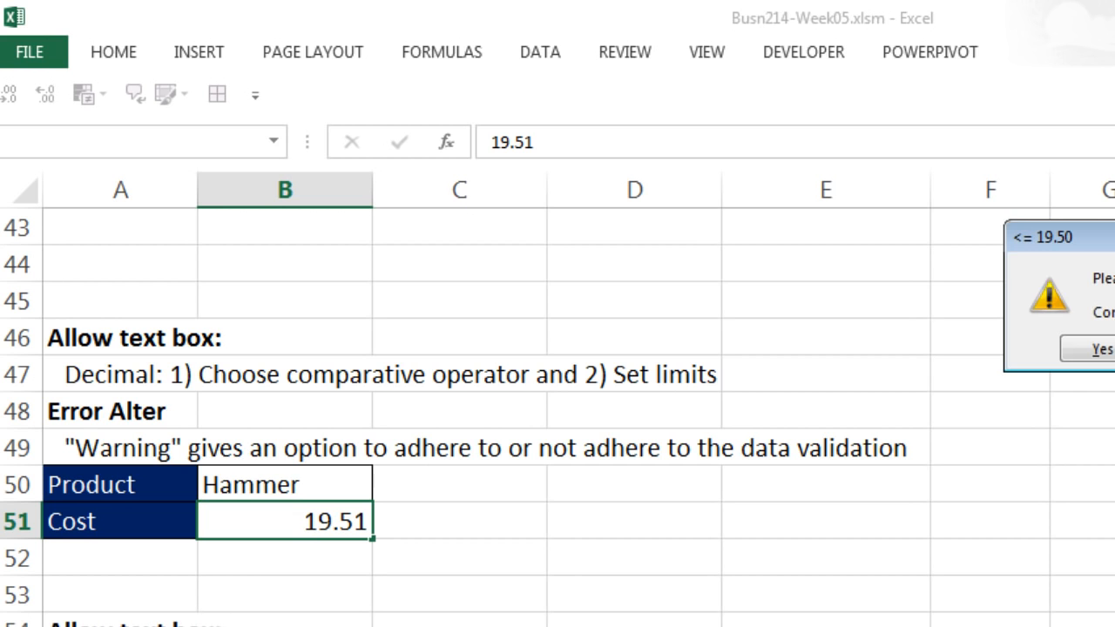
pyautogui.moveTo(1102, 237); pyautogui.dragTo(469, 321)
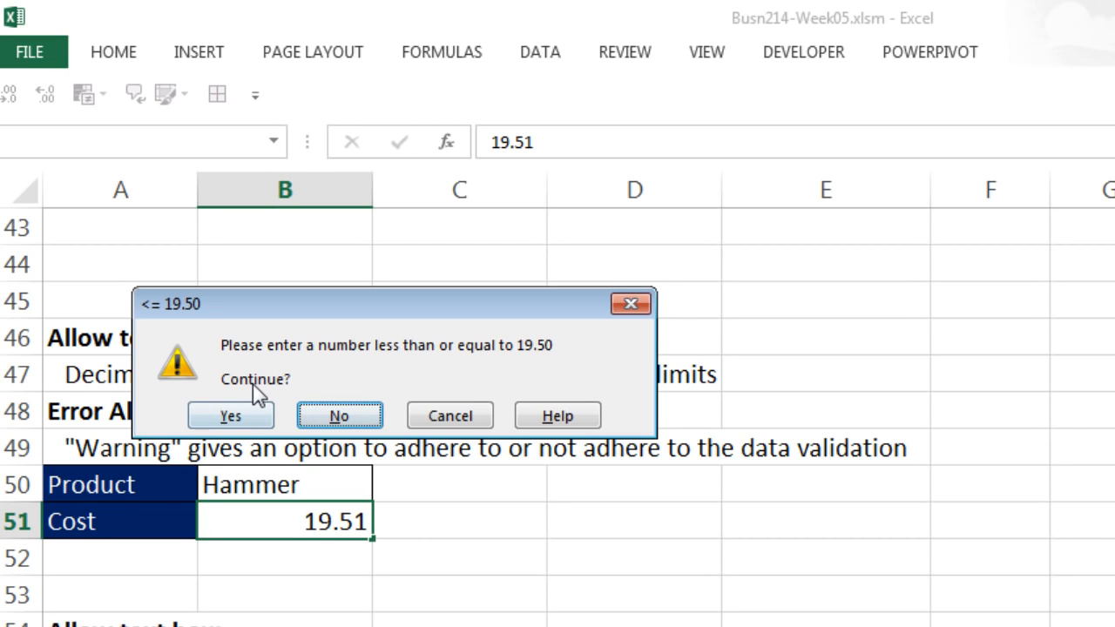
pyautogui.click(357, 418)
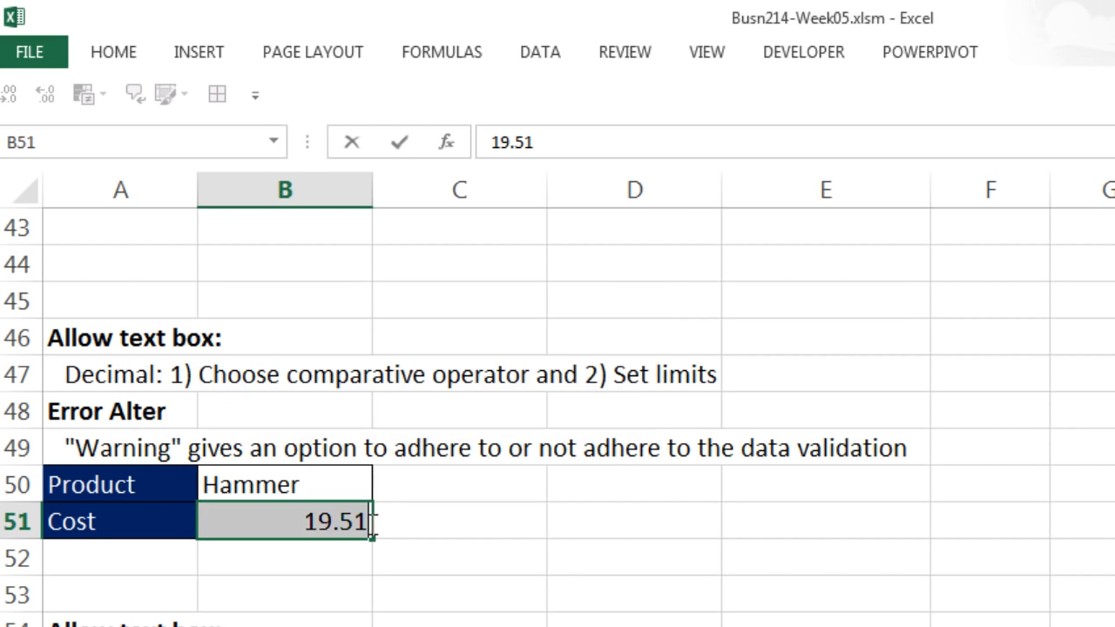
pyautogui.write('18.5')
pyautogui.press('Return')
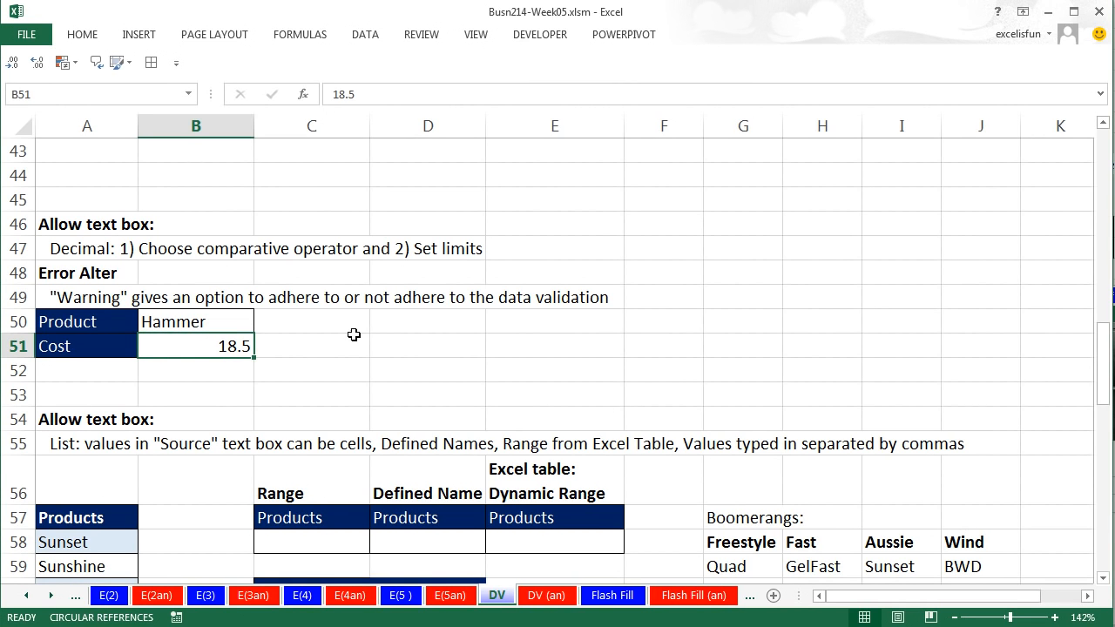
# Label a second example with "Information" in D51 and "Cost" in C52.
pyautogui.click(430, 349)
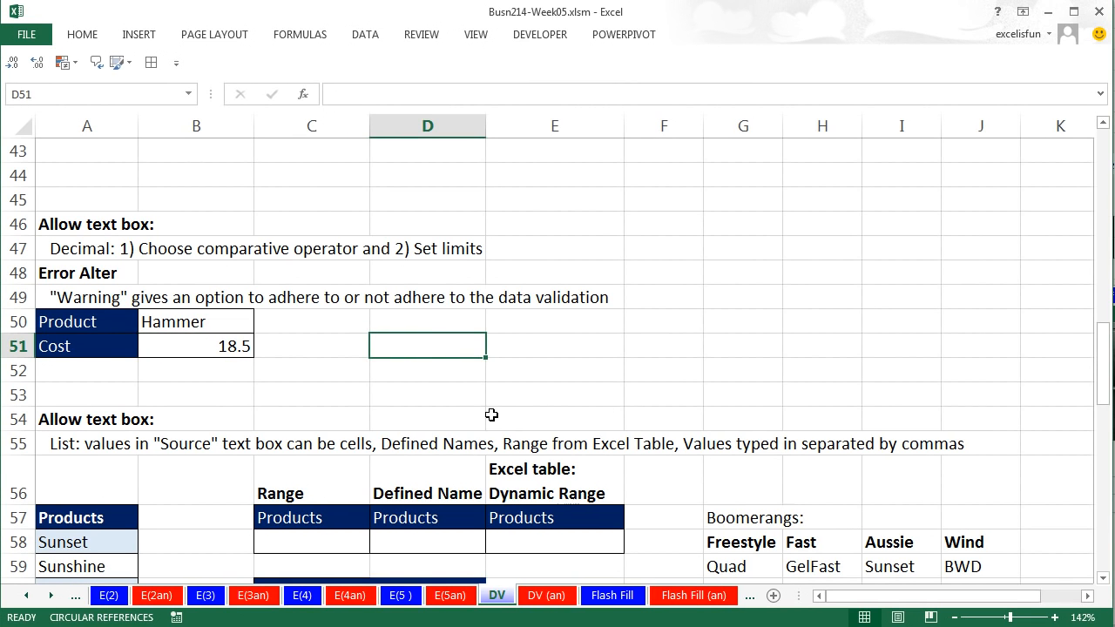
pyautogui.write('Information')
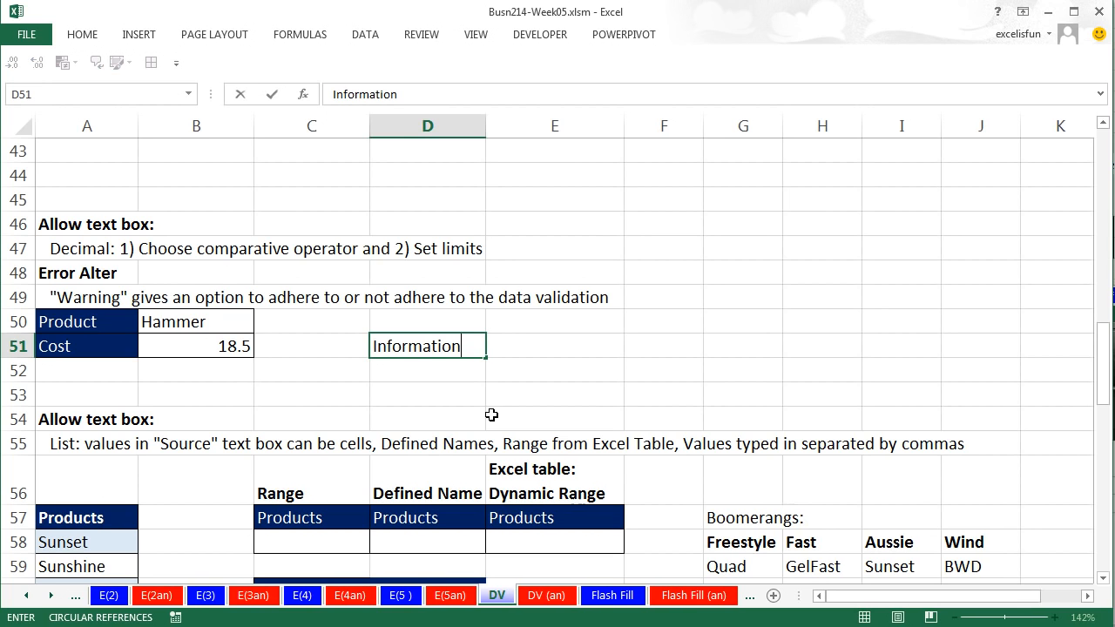
pyautogui.press('Return')
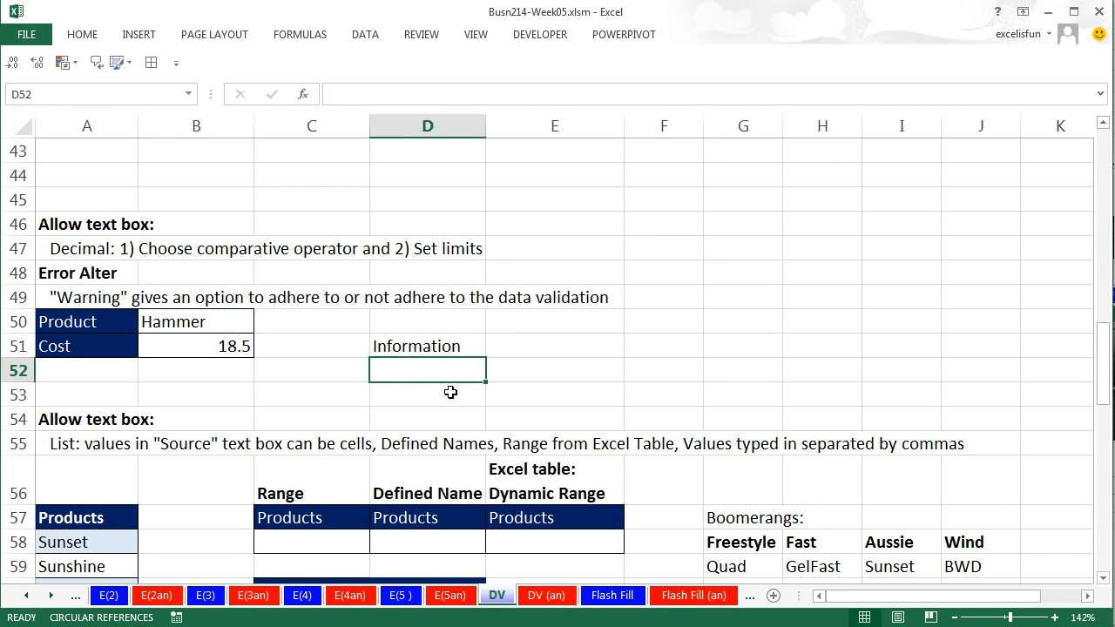
pyautogui.click(348, 370)
pyautogui.write('Cost')
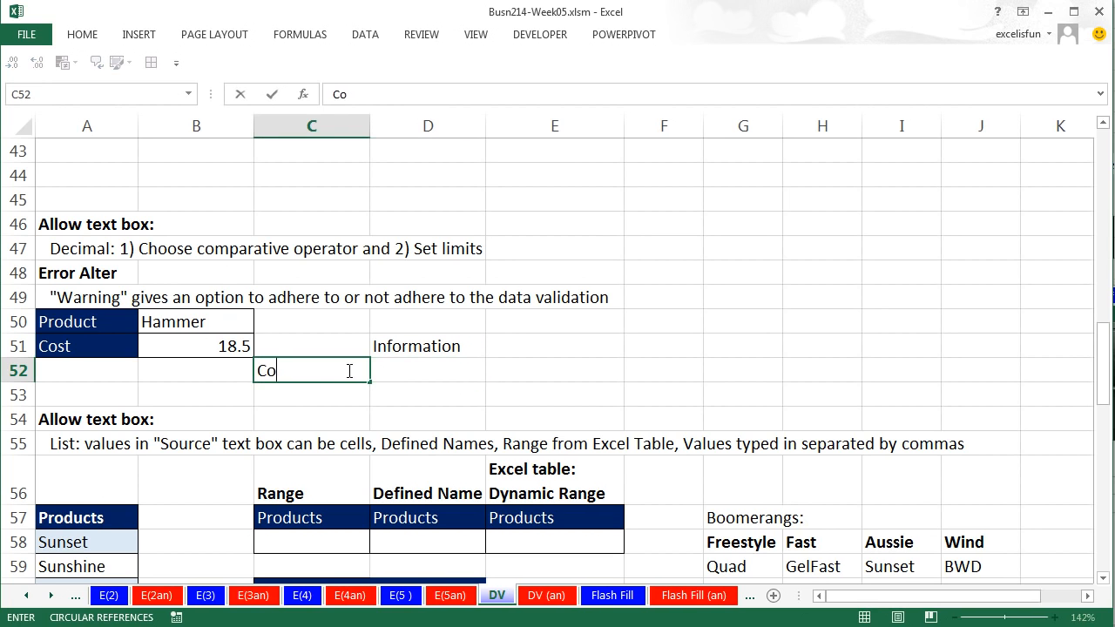
pyautogui.press('Tab')
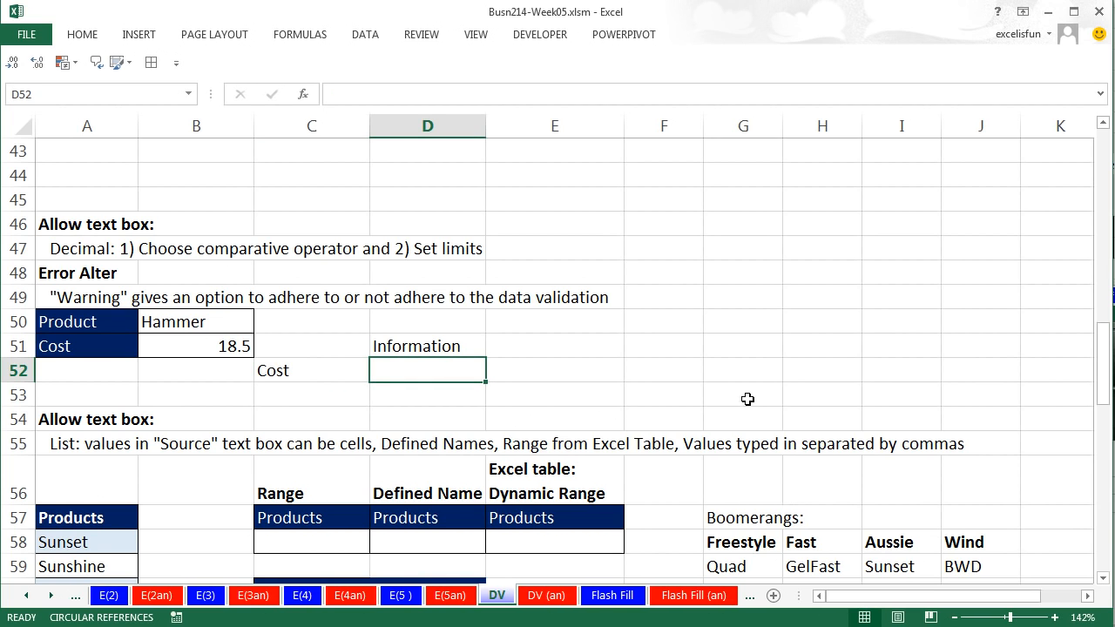
# Set the data validation of D52 to decimals less than or equal to 19.5.
pyautogui.hotkey('alt', 'd')
pyautogui.press('l')
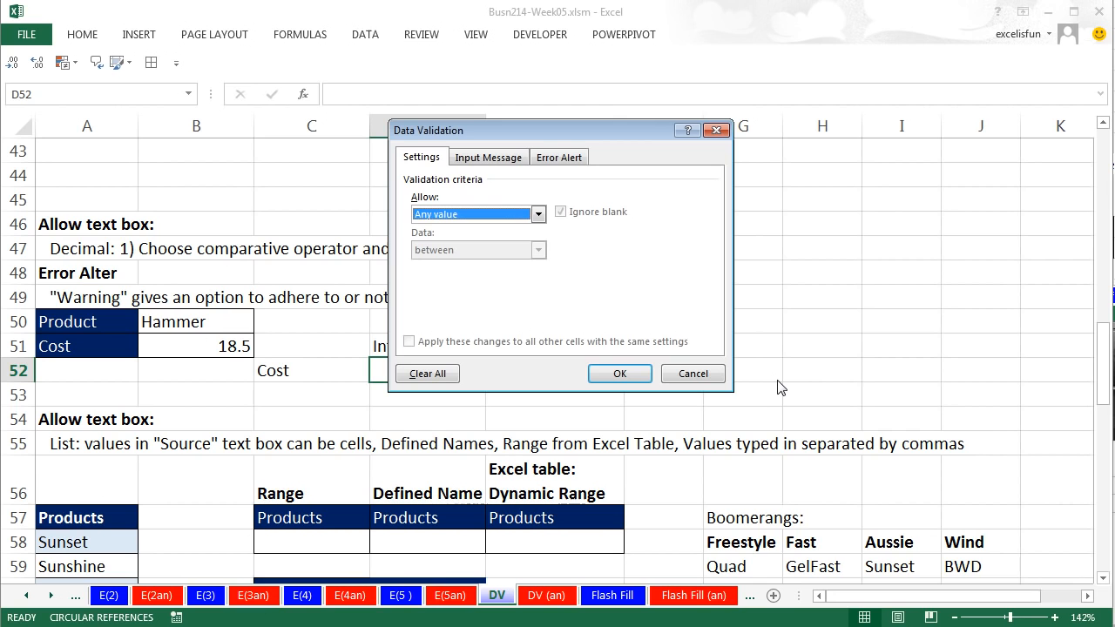
pyautogui.hotkey('alt', 'Down')
pyautogui.press('Down')
pyautogui.press('Down')
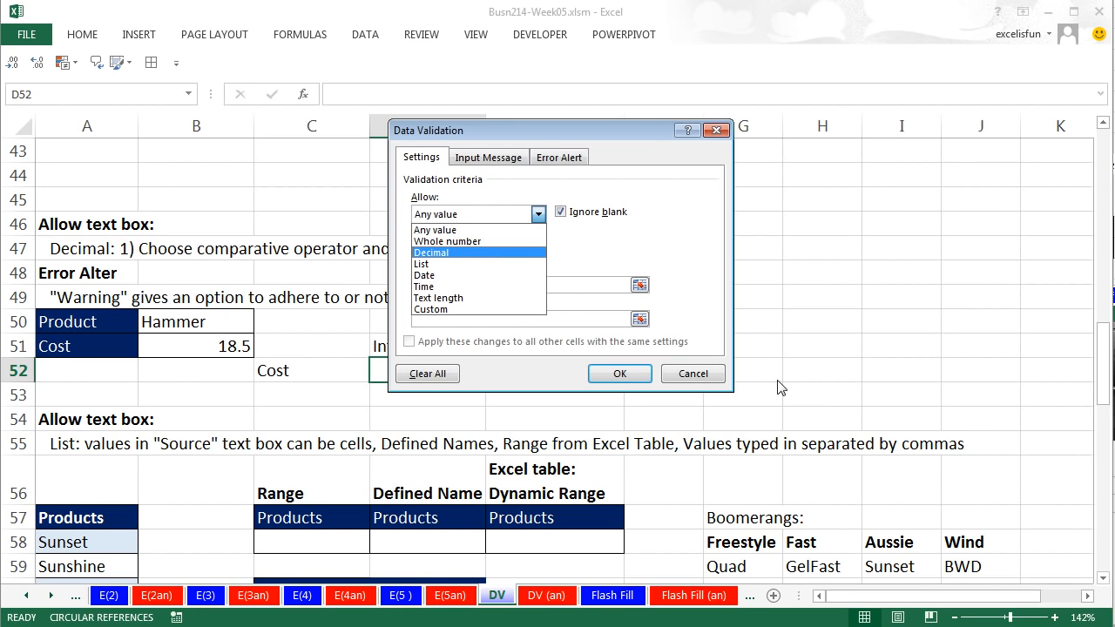
pyautogui.press('Return')
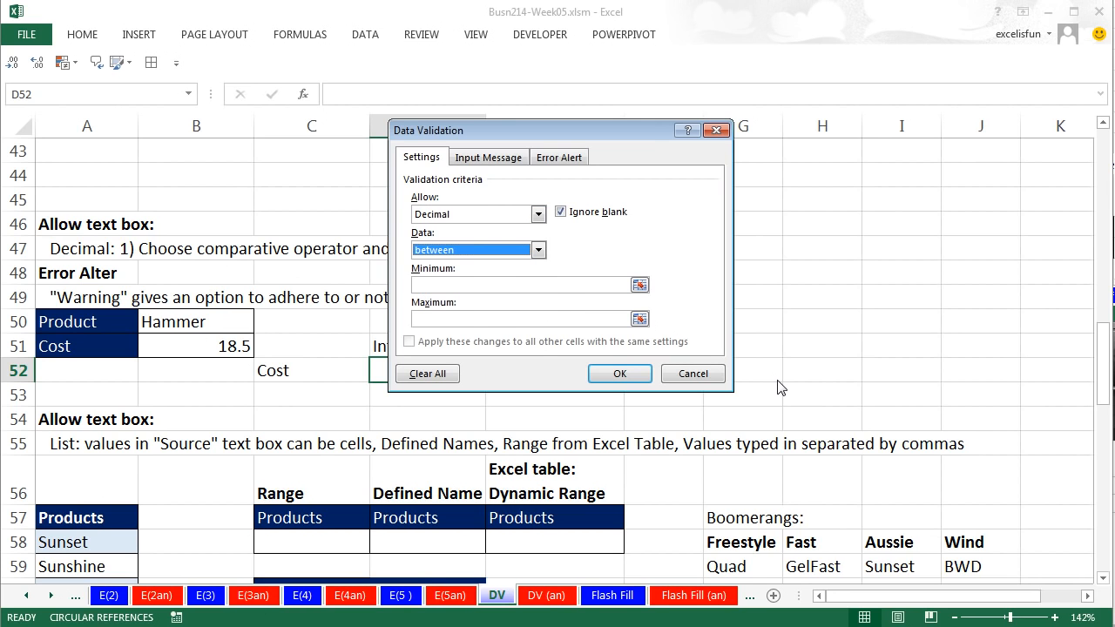
pyautogui.hotkey('alt', 'Down')
pyautogui.press('Down')
pyautogui.press('Down')
pyautogui.press('Down')
pyautogui.press('Down')
pyautogui.press('Down')
pyautogui.press('Down')
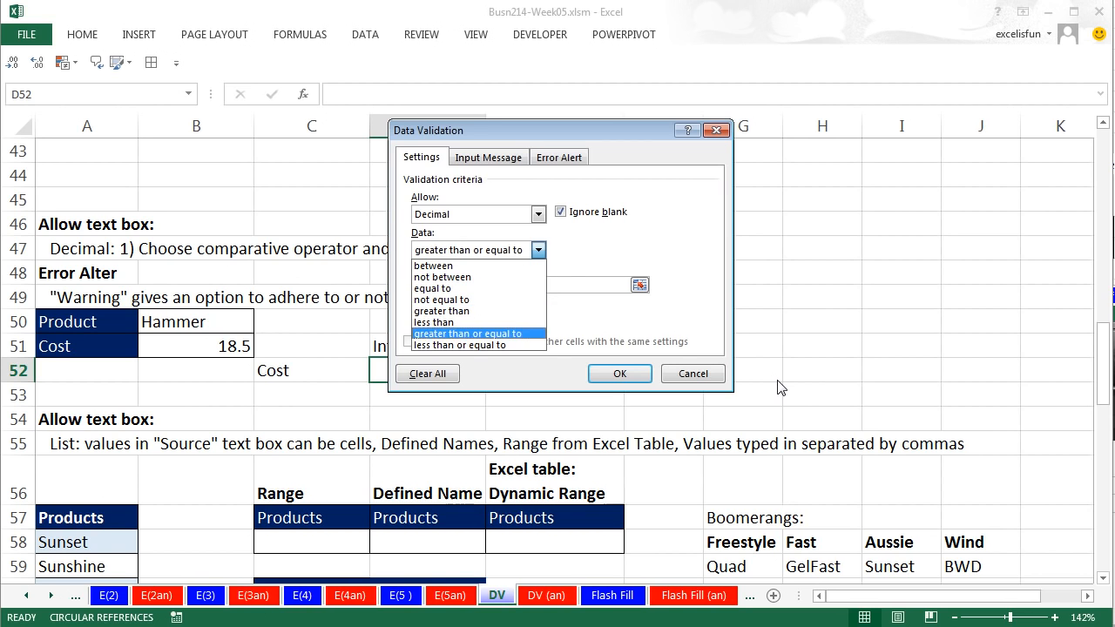
pyautogui.press('Down')
pyautogui.press('Return')
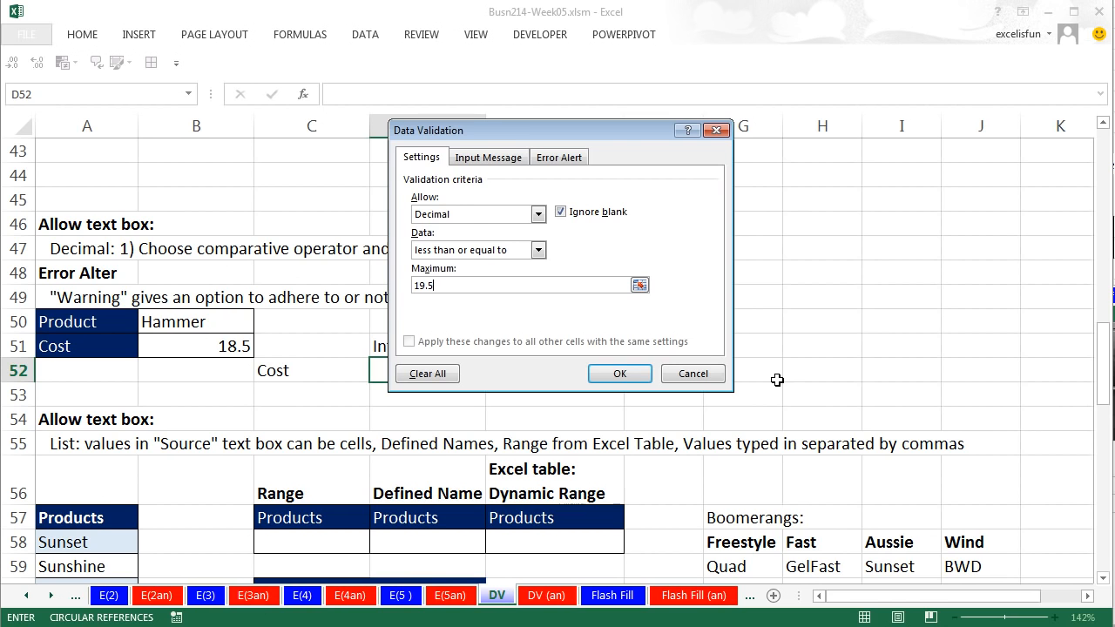
# Add an Information error alert titled "It should be 19.5 or less" to D52, and apply the validation.
pyautogui.click(550, 160)
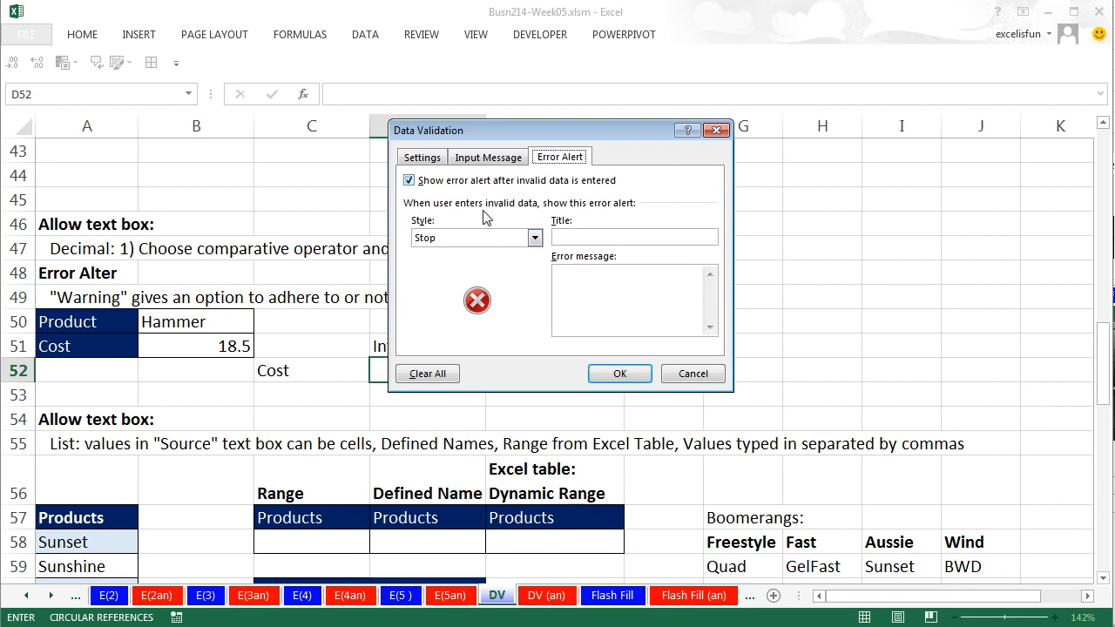
pyautogui.click(534, 237)
pyautogui.click(450, 276)
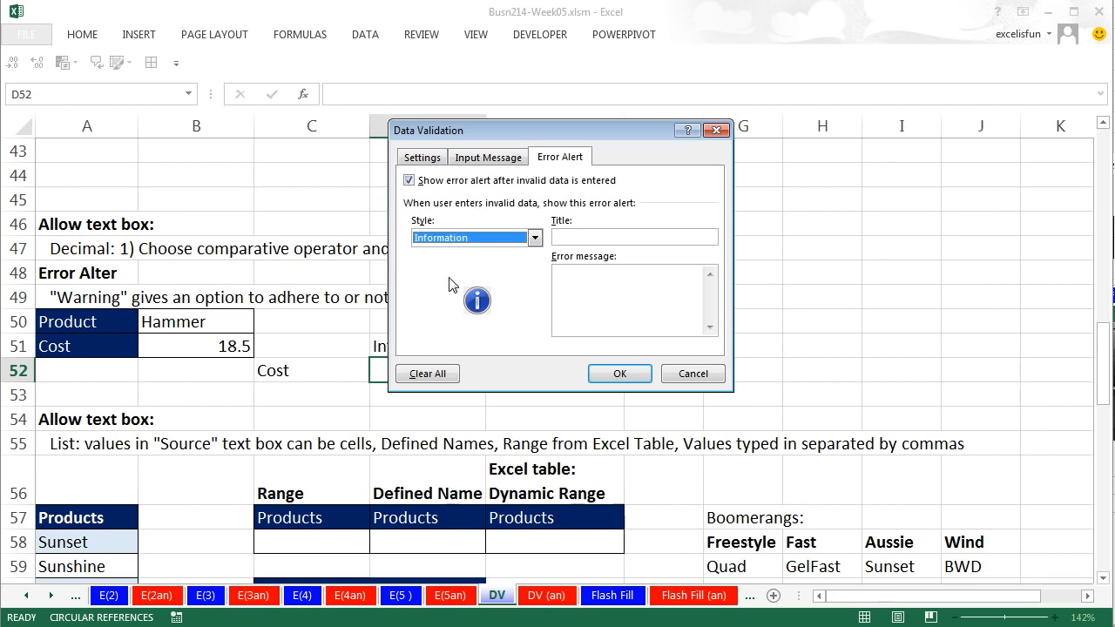
pyautogui.click(577, 237)
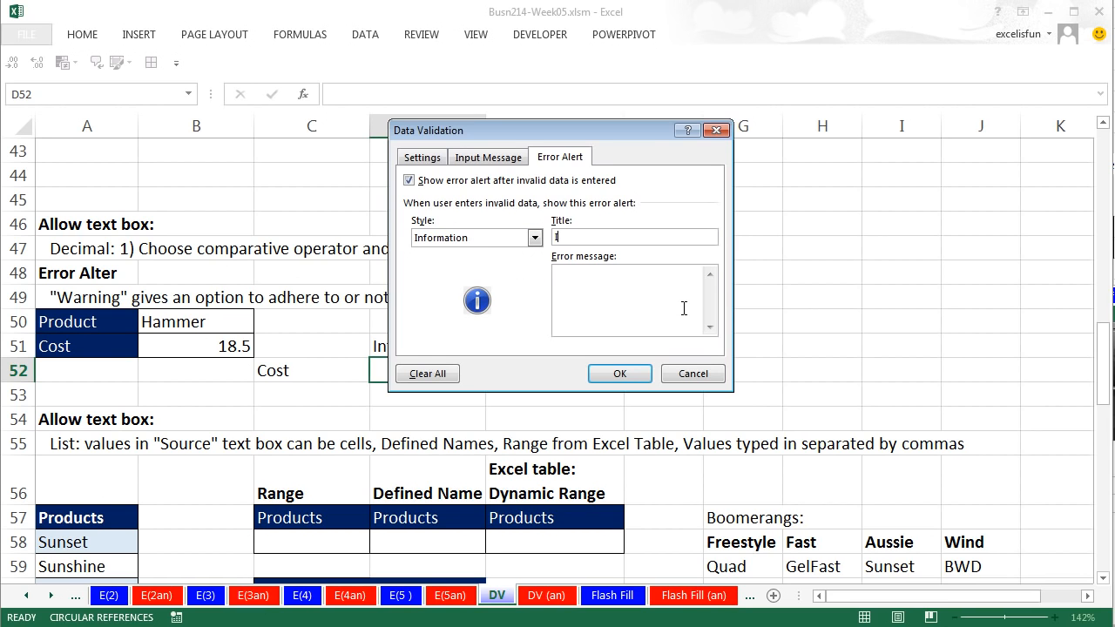
pyautogui.write('It should be 19.5 or less')
pyautogui.click(629, 372)
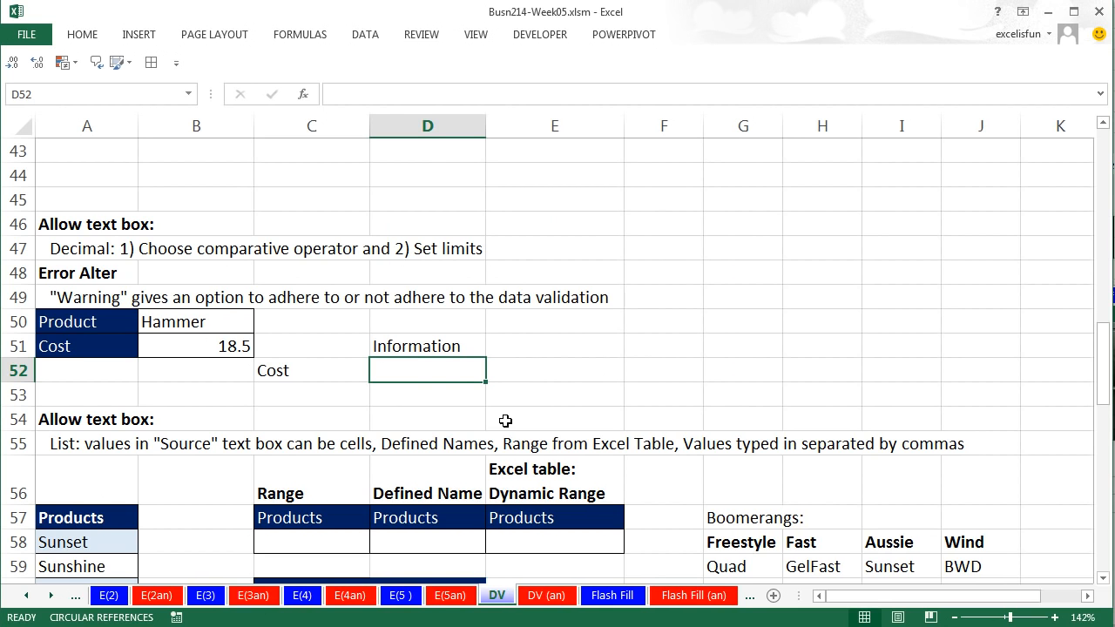
# Test D52 by entering 19.49, 19.5 and 19.51 in turn, and accept the last value at the Information alert.
pyautogui.write('19')
pyautogui.write('.49')
pyautogui.hotkey('ctrl', 'Return')
pyautogui.write('19.5')
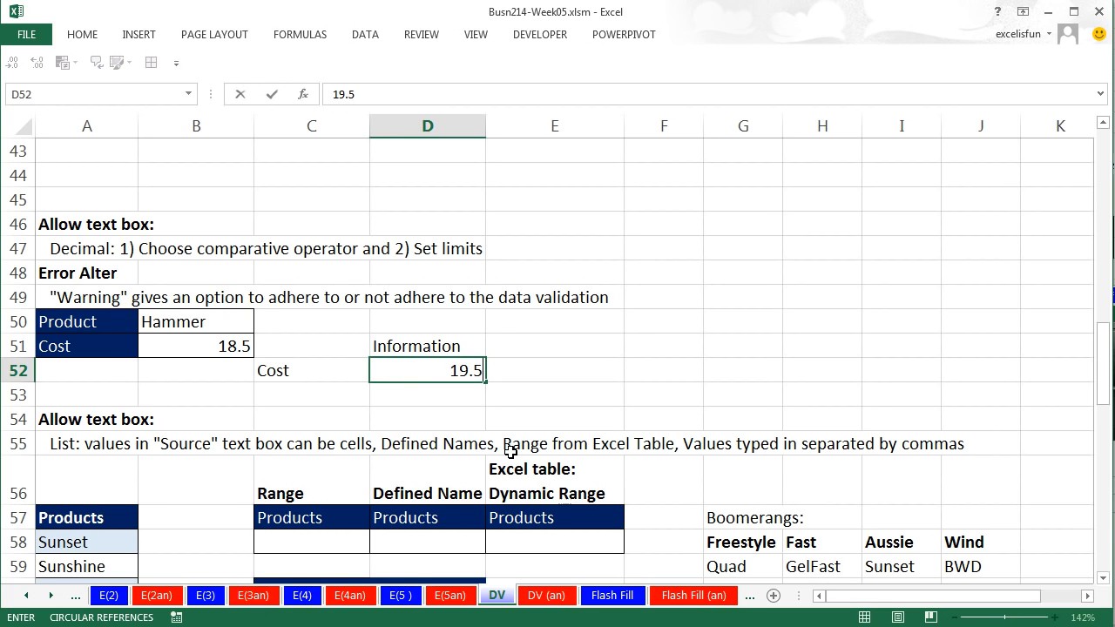
pyautogui.hotkey('ctrl', 'Return')
pyautogui.write('19.51')
pyautogui.hotkey('ctrl', 'Return')
pyautogui.moveTo(812, 158); pyautogui.dragTo(453, 235)
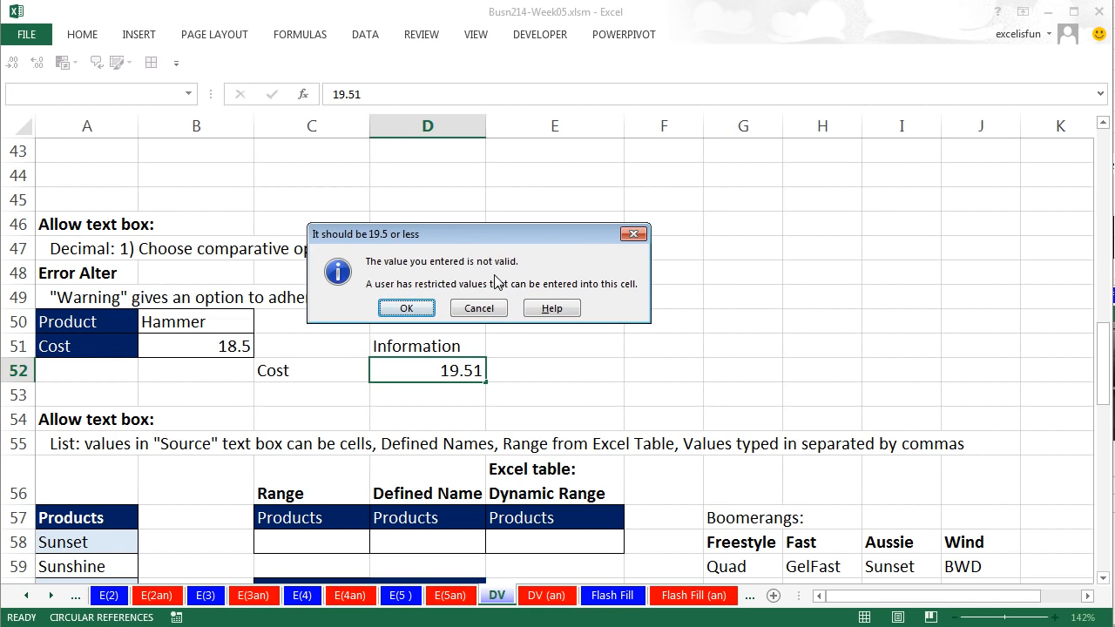
pyautogui.click(406, 310)
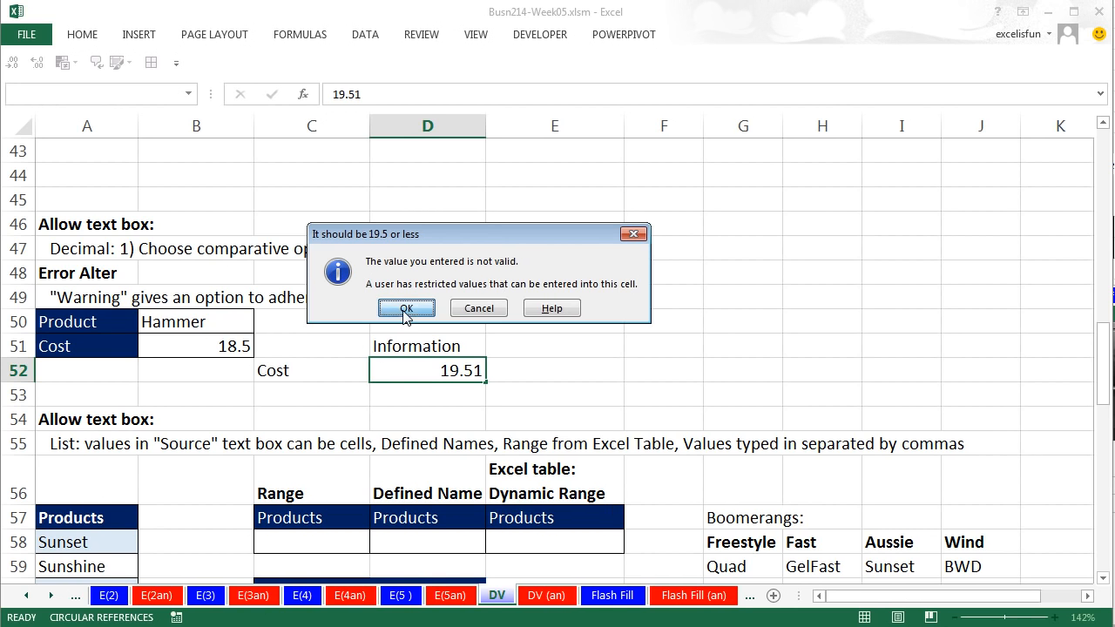
# Enter 19.51 in the Hammer's Cost cell B51 and choose to continue despite the warning.
pyautogui.click(232, 346)
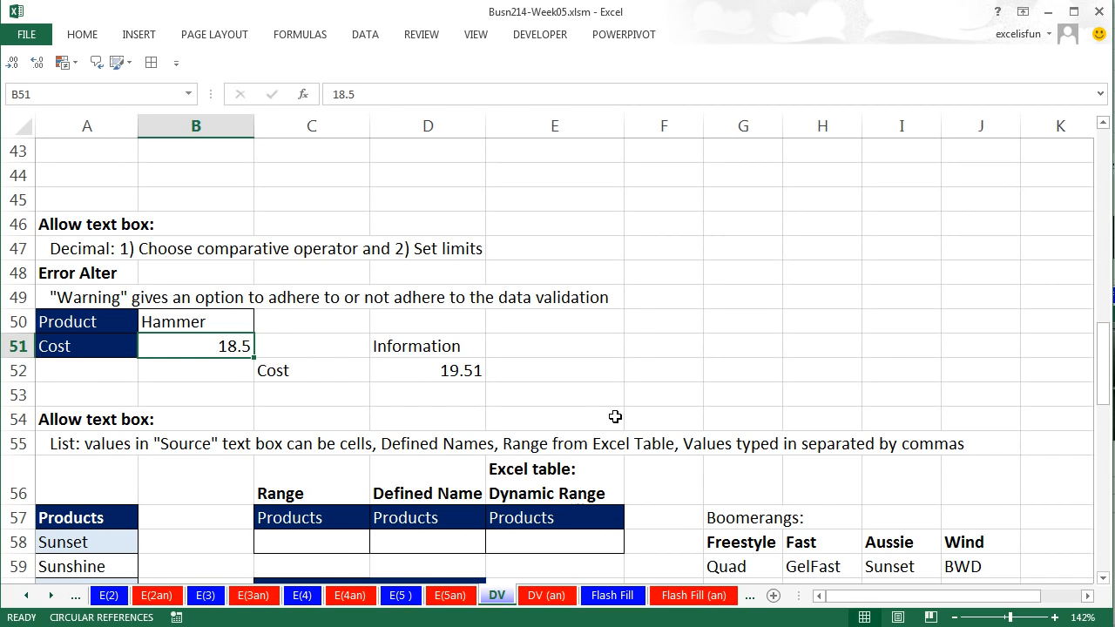
pyautogui.write('19.51')
pyautogui.press('Return')
pyautogui.moveTo(899, 166); pyautogui.dragTo(407, 220)
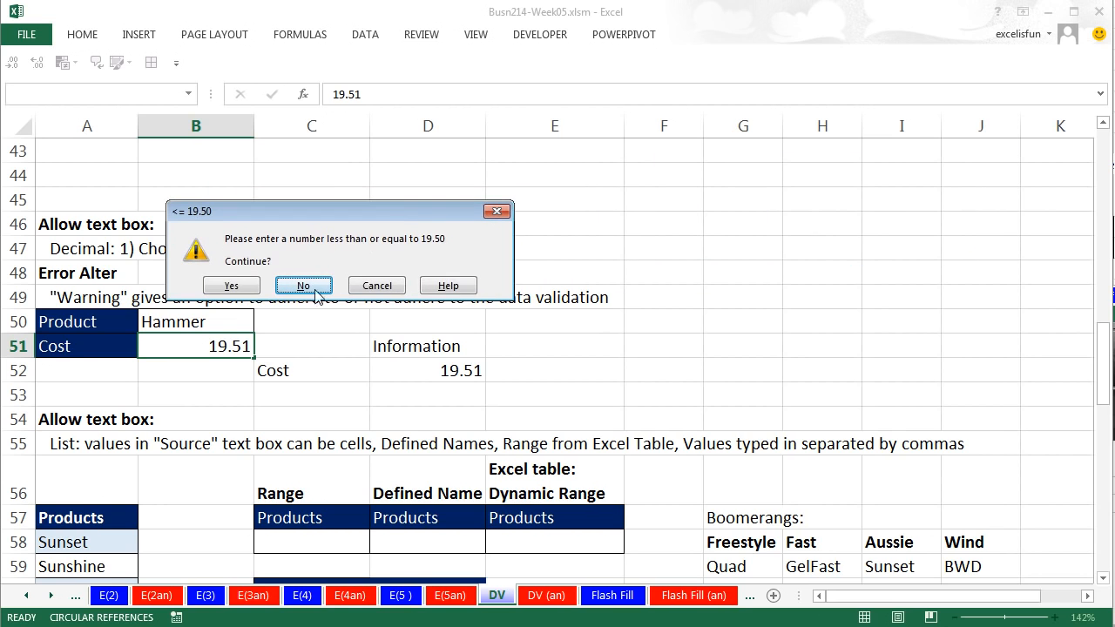
pyautogui.click(231, 286)
pyautogui.click(229, 343)
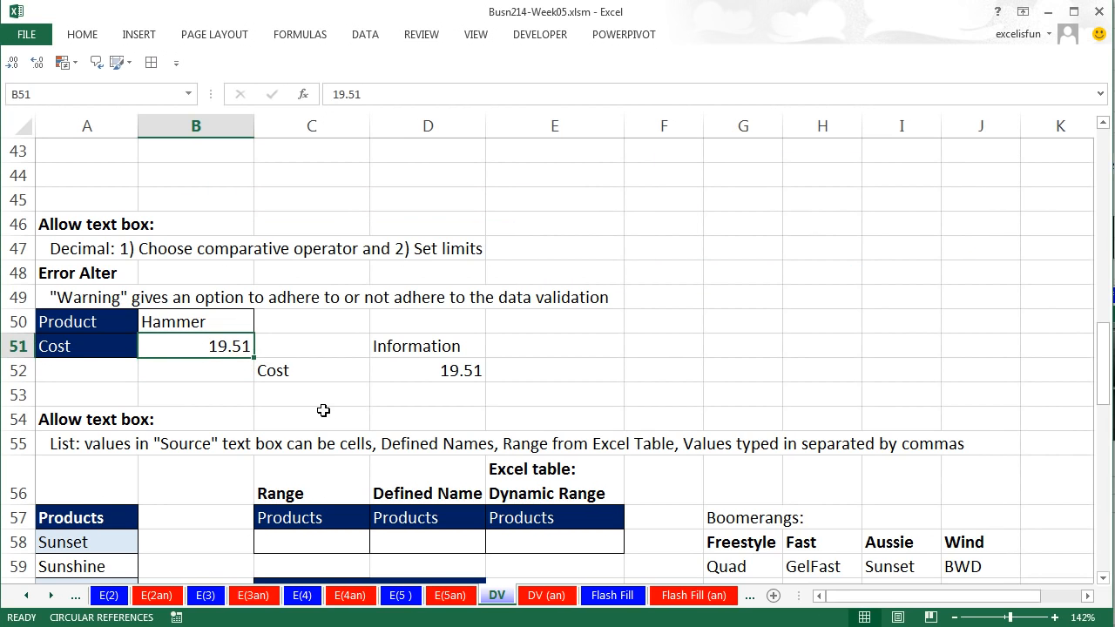
# Set the data validation of the Range Products cell C58 to a list sourced from =$A$58:$A$61.
pyautogui.click(1103, 580)
pyautogui.click(1103, 579)
pyautogui.click(1102, 579)
pyautogui.click(1103, 579)
pyautogui.click(1103, 579)
pyautogui.click(1103, 580)
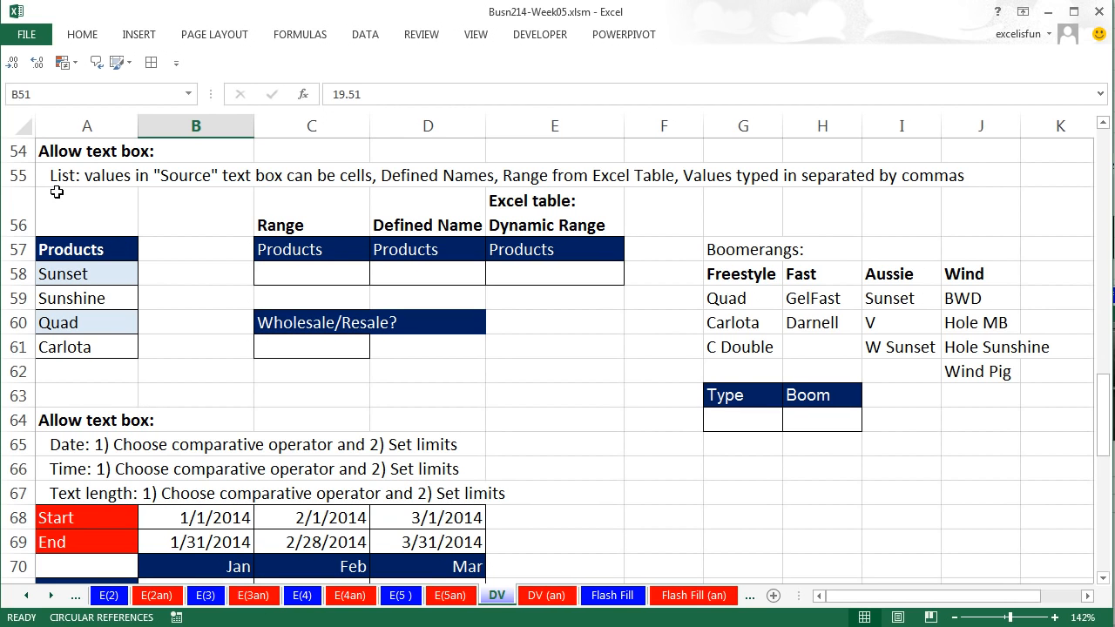
pyautogui.click(292, 274)
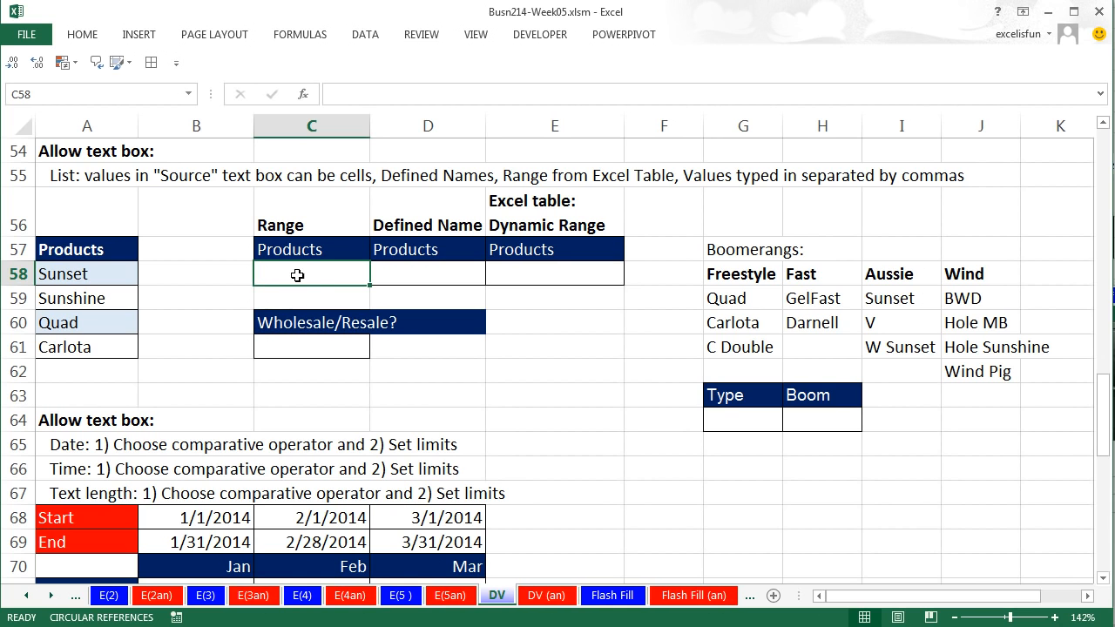
pyautogui.press('alt')
pyautogui.press('d')
pyautogui.press('l')
pyautogui.press('Right')
pyautogui.press('Tab')
pyautogui.press('l')
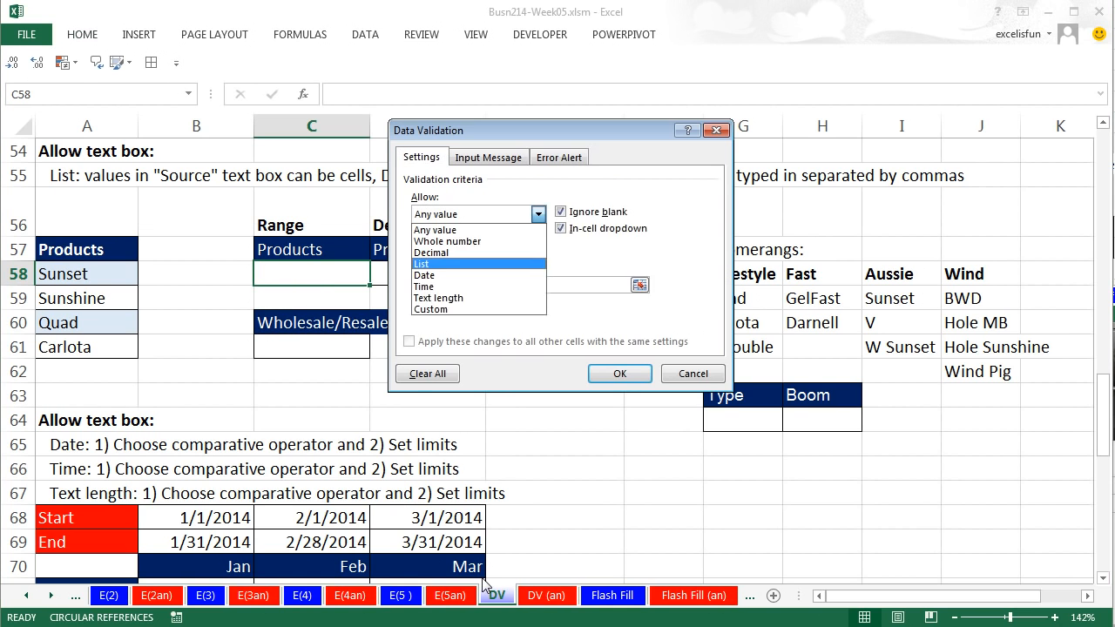
pyautogui.press('Tab')
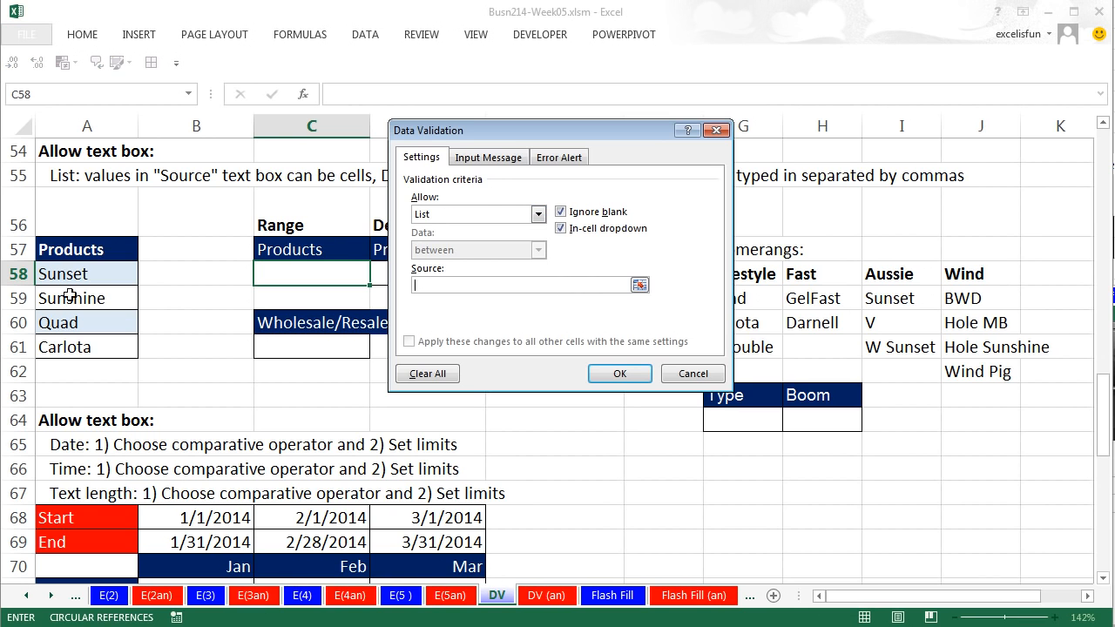
pyautogui.moveTo(61, 274); pyautogui.dragTo(77, 344)
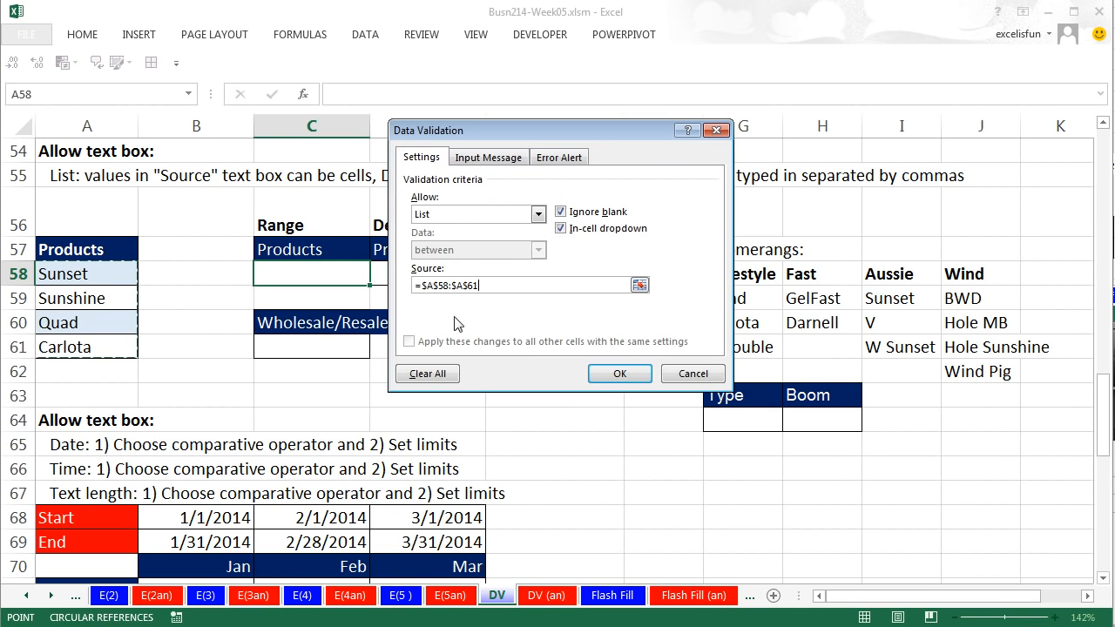
pyautogui.click(620, 373)
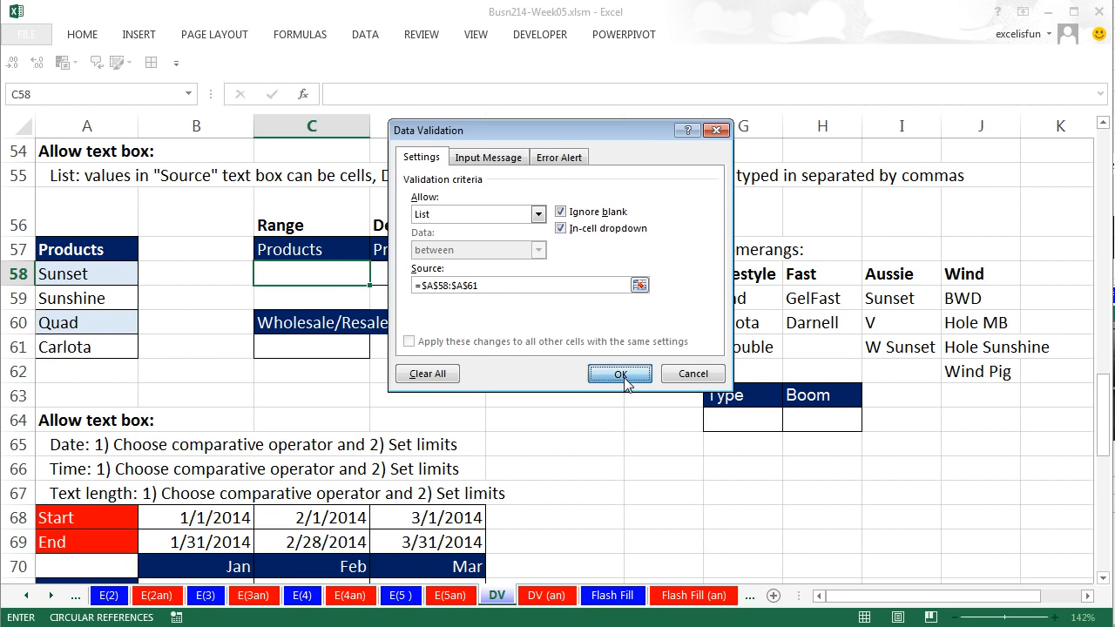
# Test the dropdown in C58 by choosing Sunshine and then Quad.
pyautogui.click(379, 277)
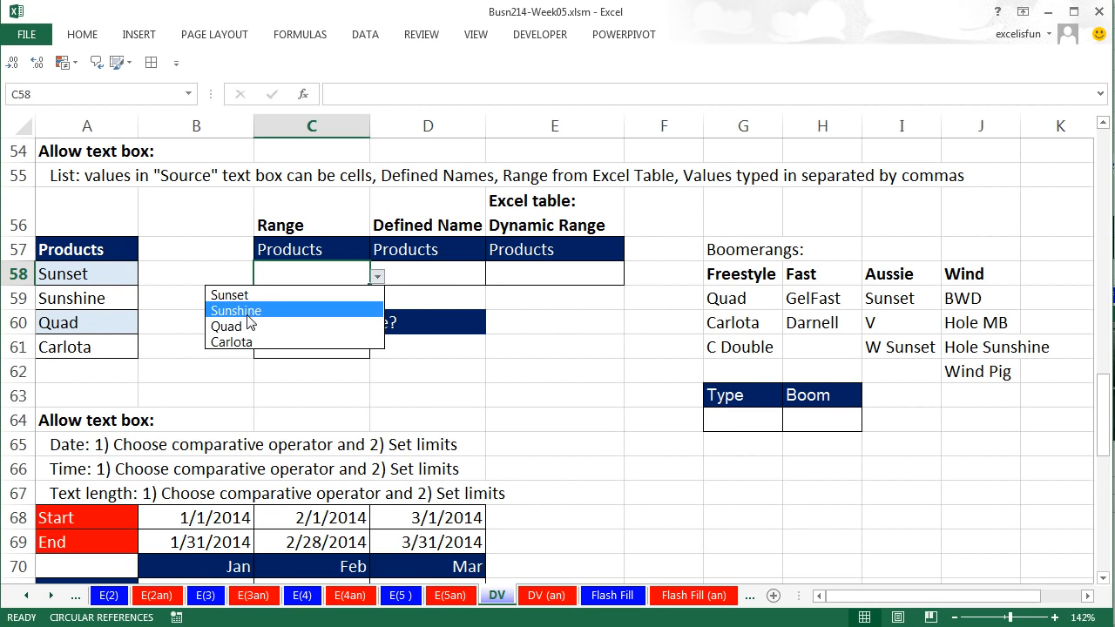
pyautogui.click(249, 313)
pyautogui.click(377, 276)
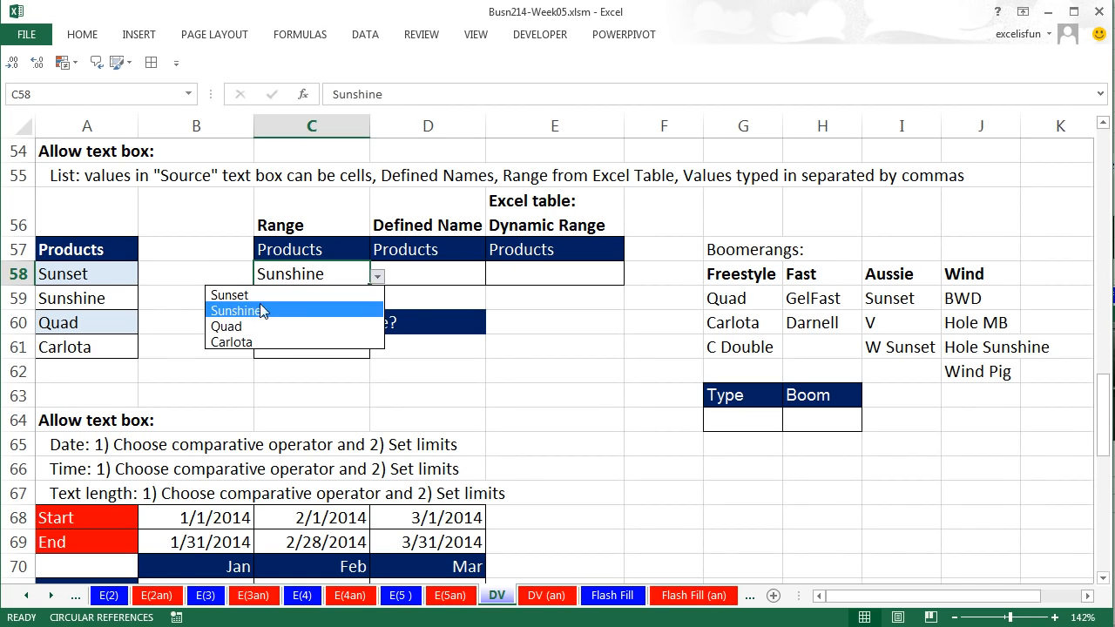
pyautogui.click(258, 328)
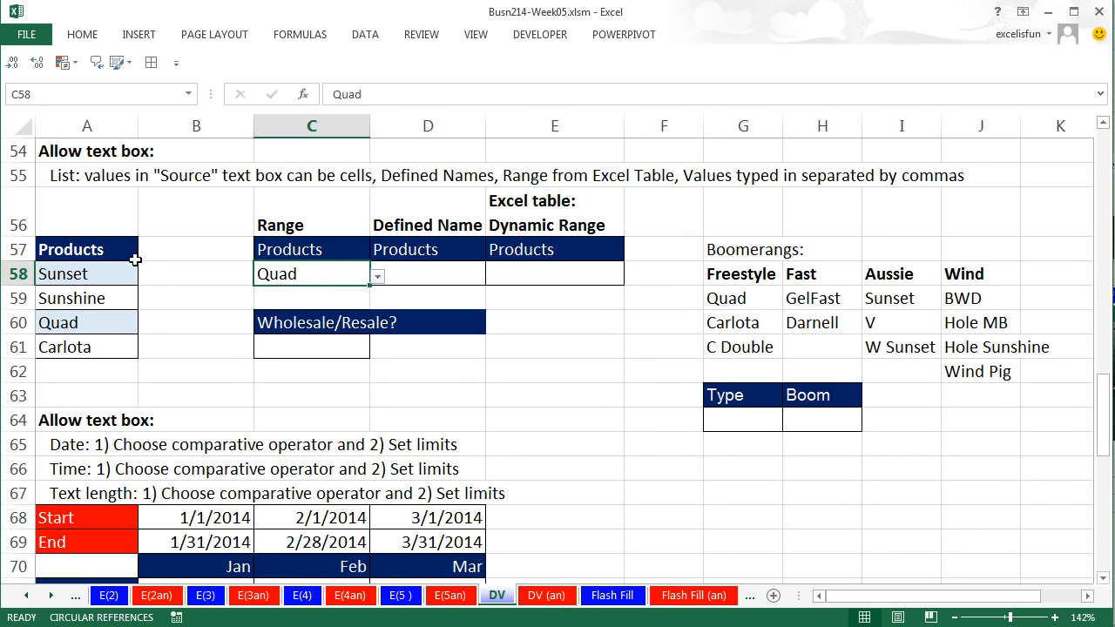
# Create a defined name for the product list in A57:A61, using the top row as the name.
pyautogui.click(419, 278)
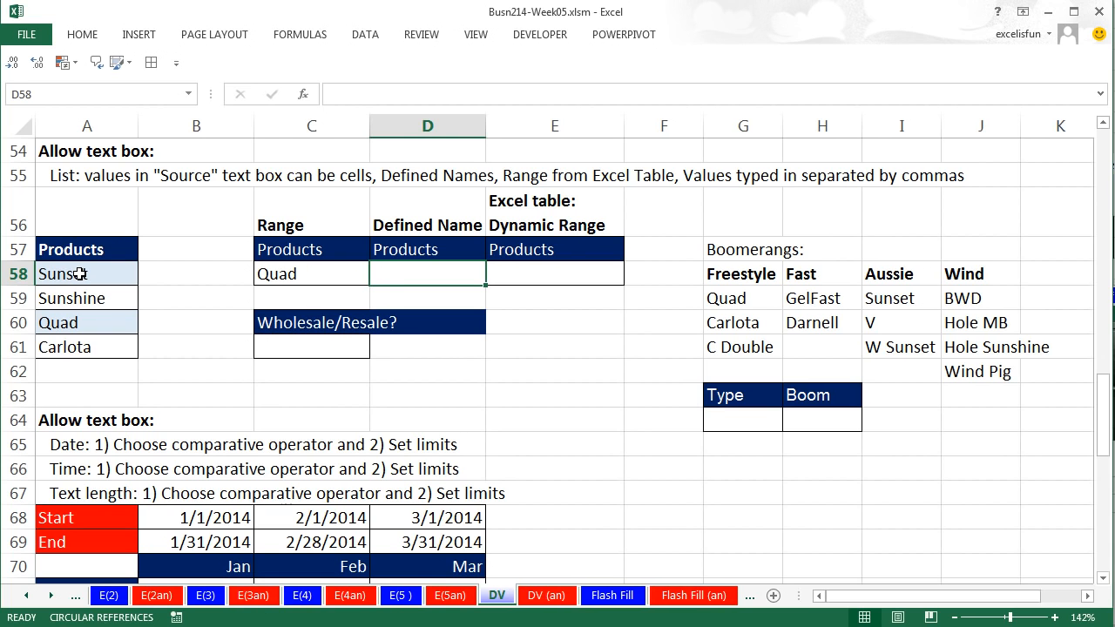
pyautogui.moveTo(74, 254); pyautogui.dragTo(77, 336)
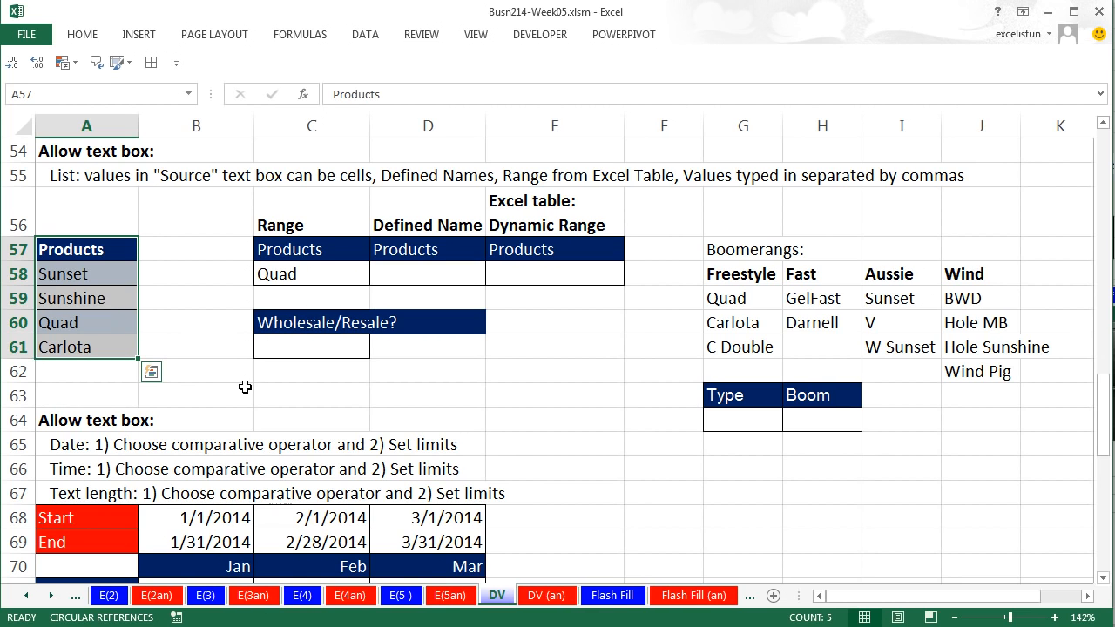
pyautogui.hotkey('ctrl', 'shift', 'F3')
pyautogui.moveTo(578, 191); pyautogui.dragTo(304, 252)
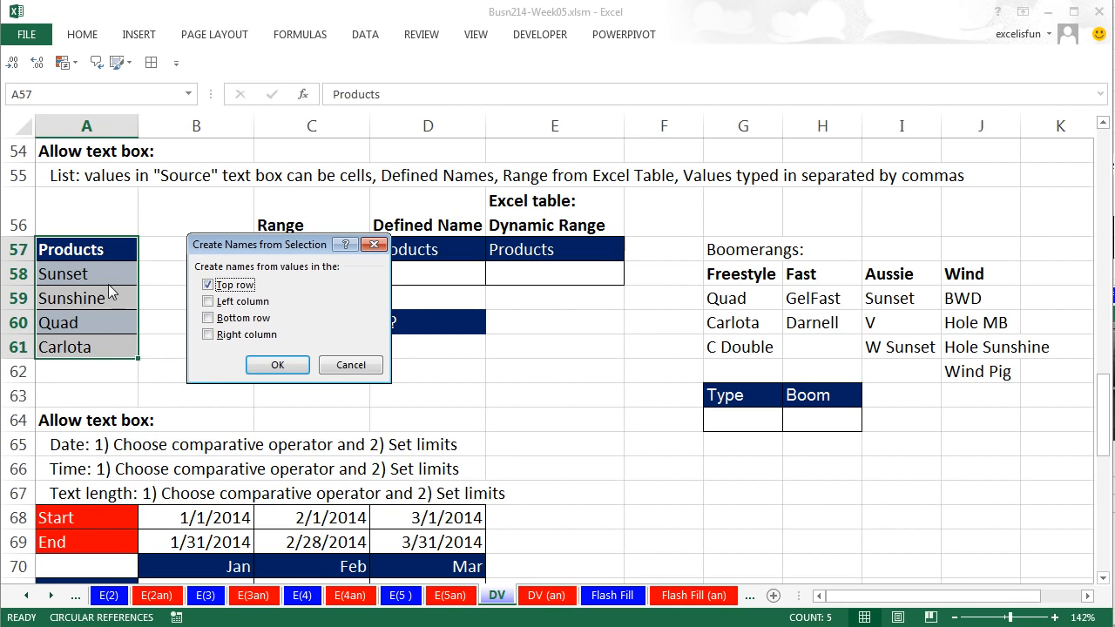
pyautogui.click(288, 366)
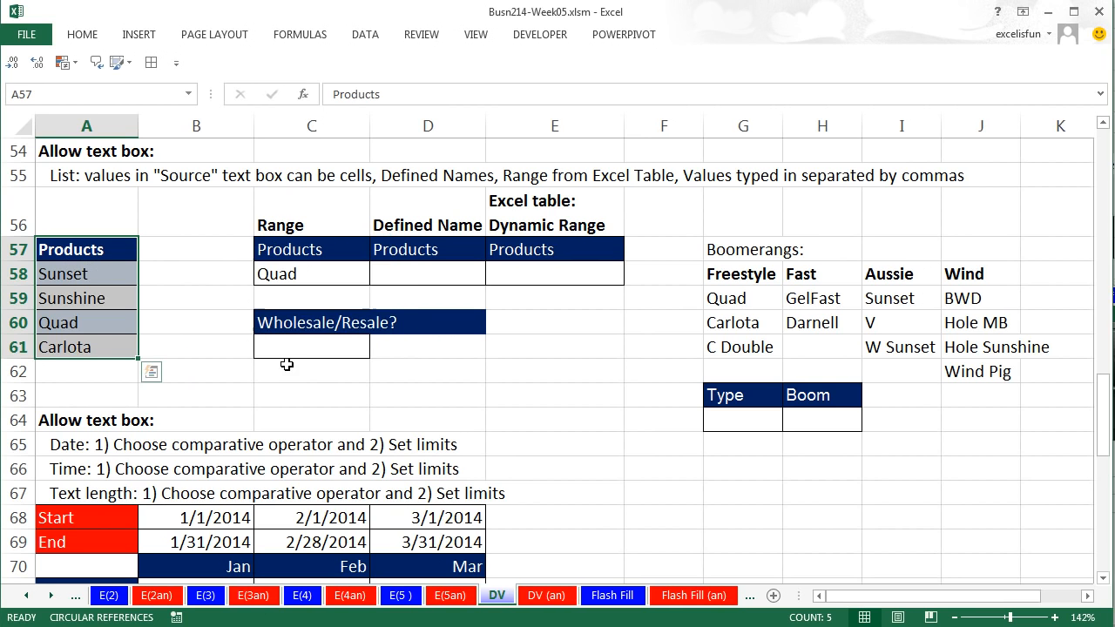
# Go to the defined name Products to check which cells it covers.
pyautogui.click(180, 225)
pyautogui.click(188, 94)
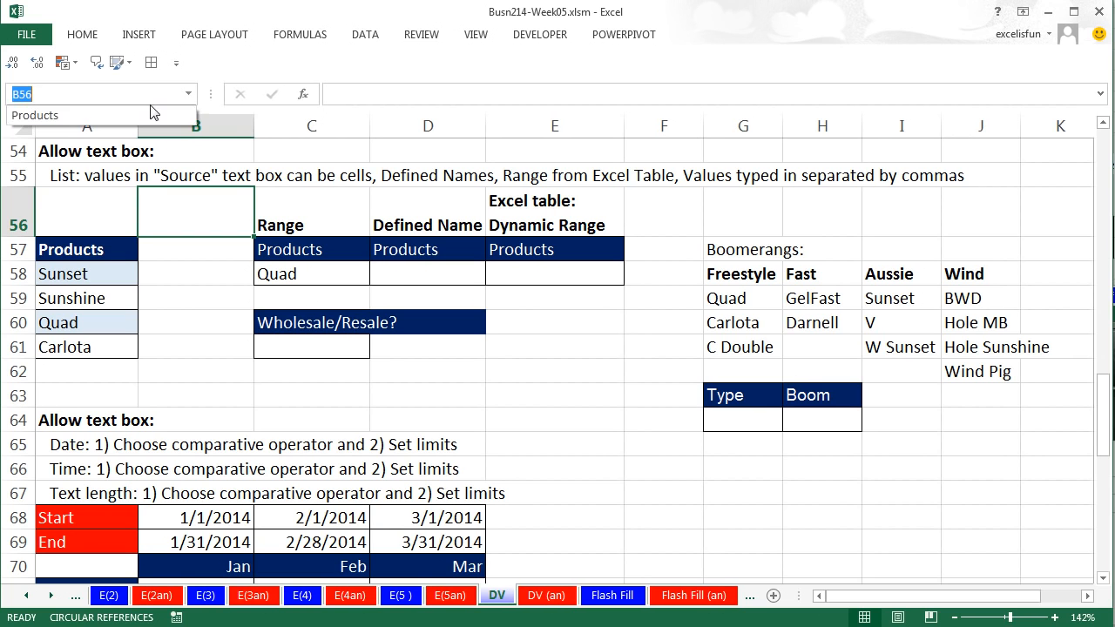
pyautogui.click(68, 110)
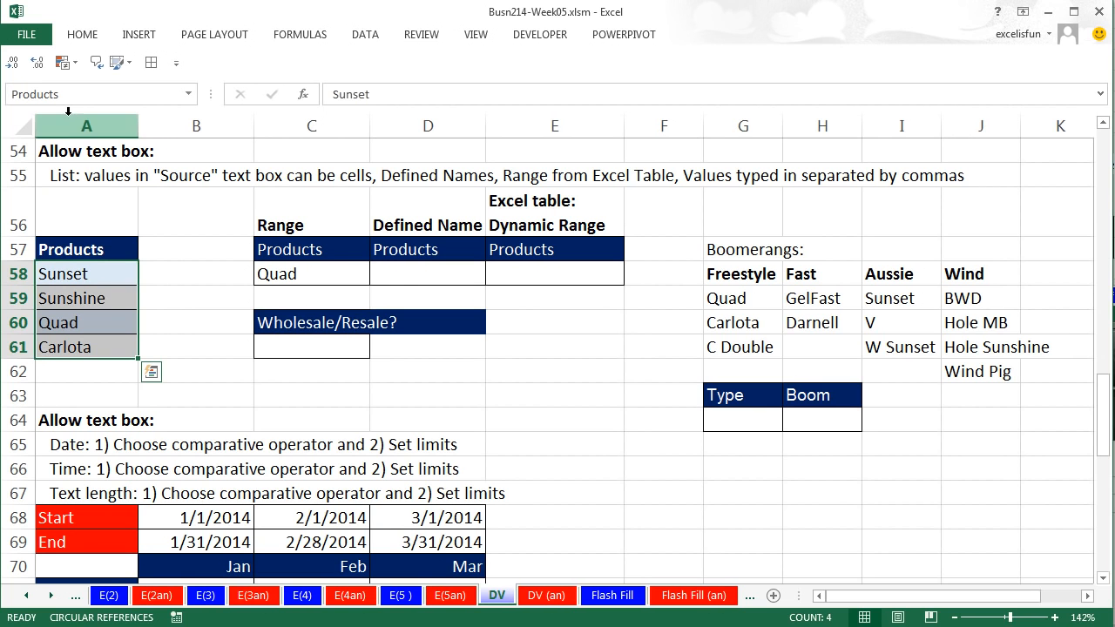
# Set the data validation of D58 to a list sourced from the defined name =Products, and choose Sunshine from its dropdown.
pyautogui.click(411, 275)
pyautogui.hotkey('alt', 'd')
pyautogui.press('l')
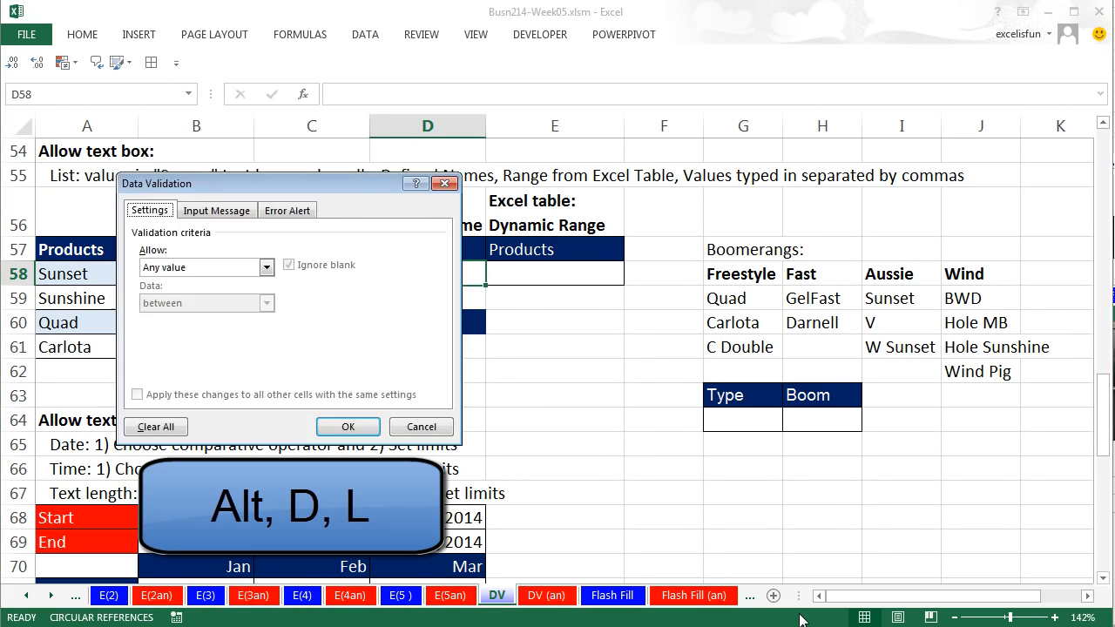
pyautogui.hotkey('alt', 'Down')
pyautogui.press('Tab')
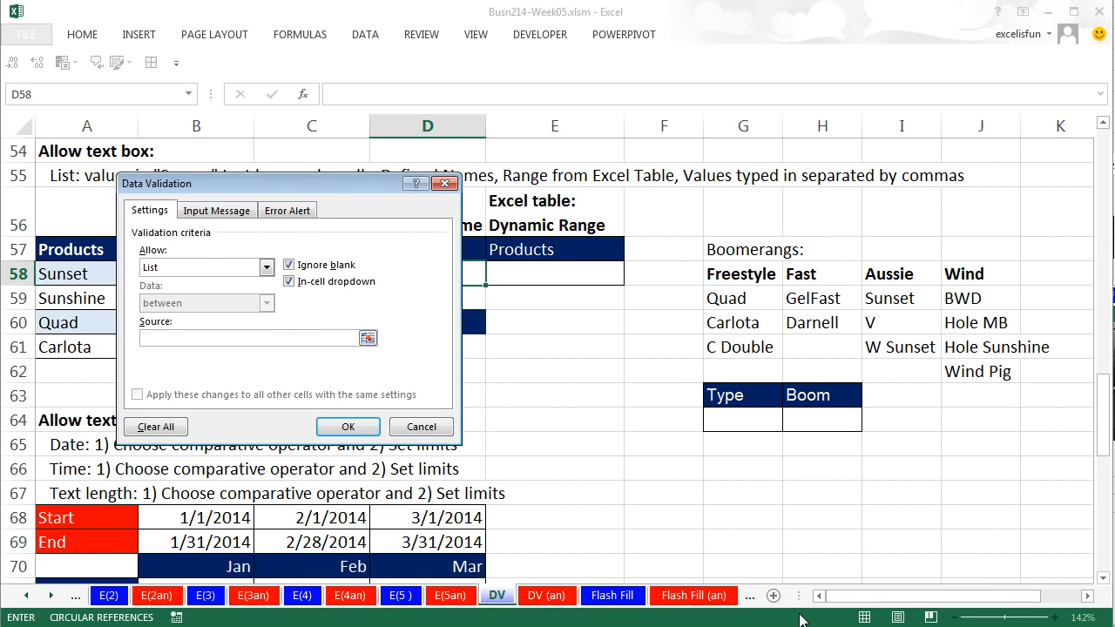
pyautogui.press('F3')
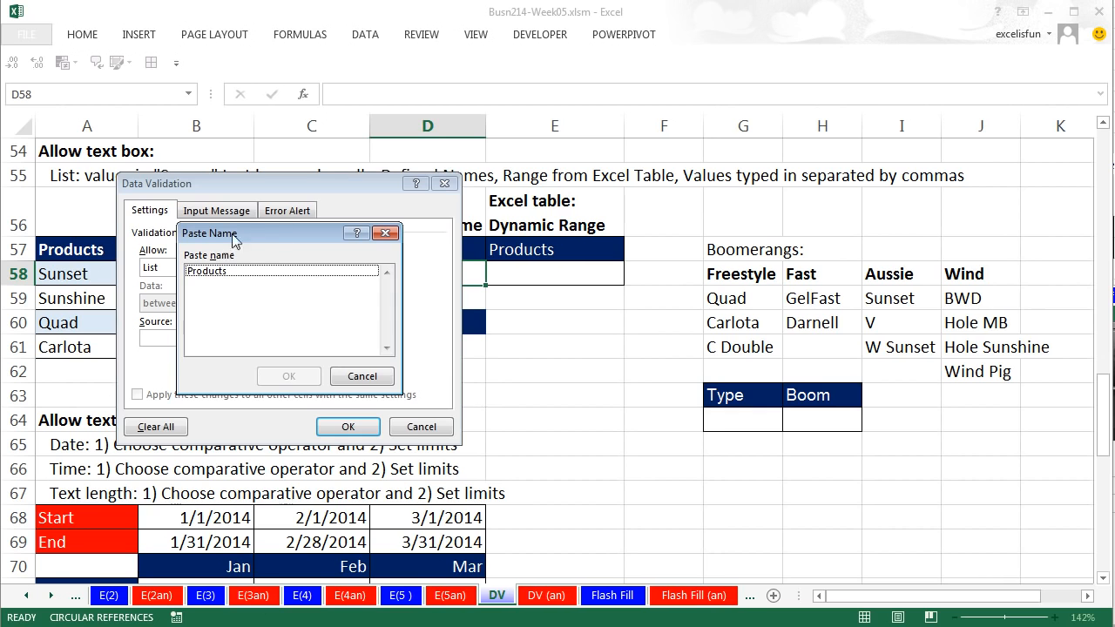
pyautogui.doubleClick(211, 273)
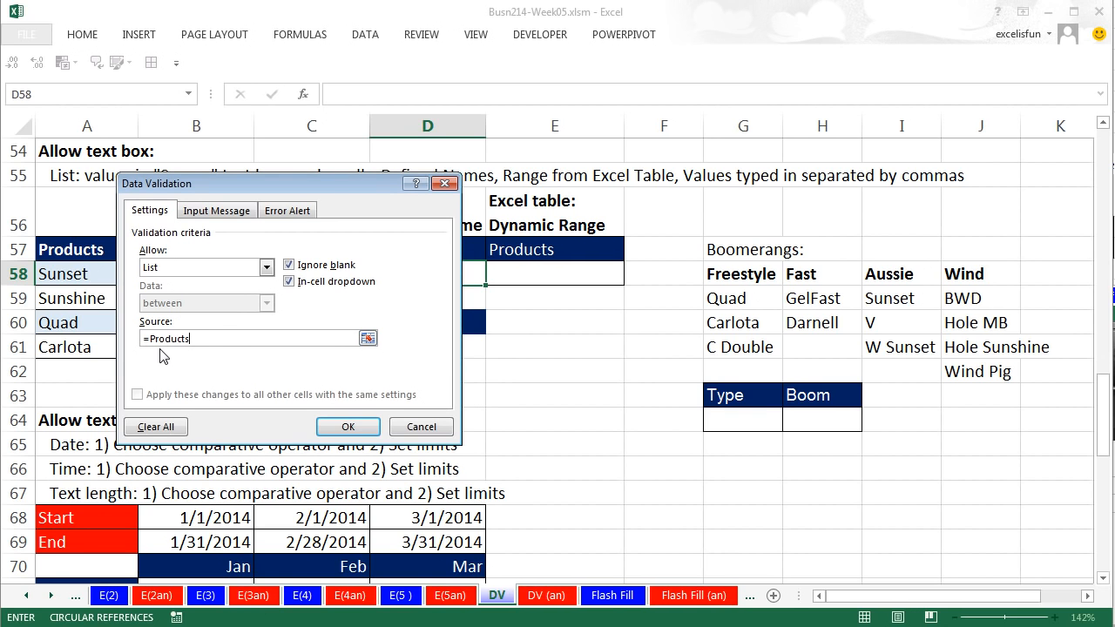
pyautogui.click(348, 429)
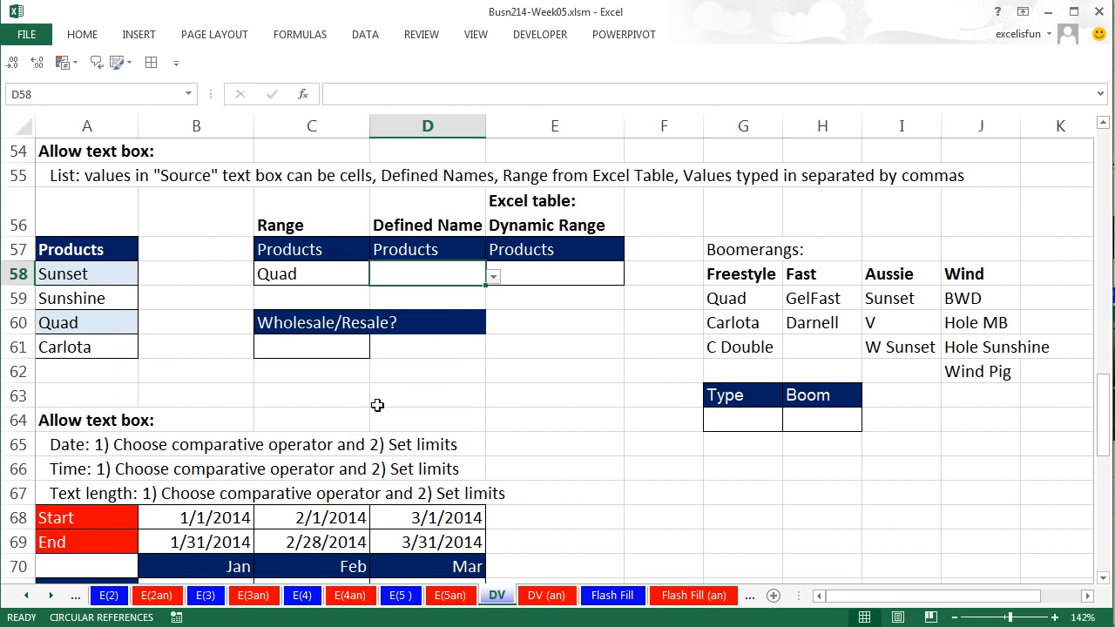
pyautogui.click(494, 277)
pyautogui.click(374, 311)
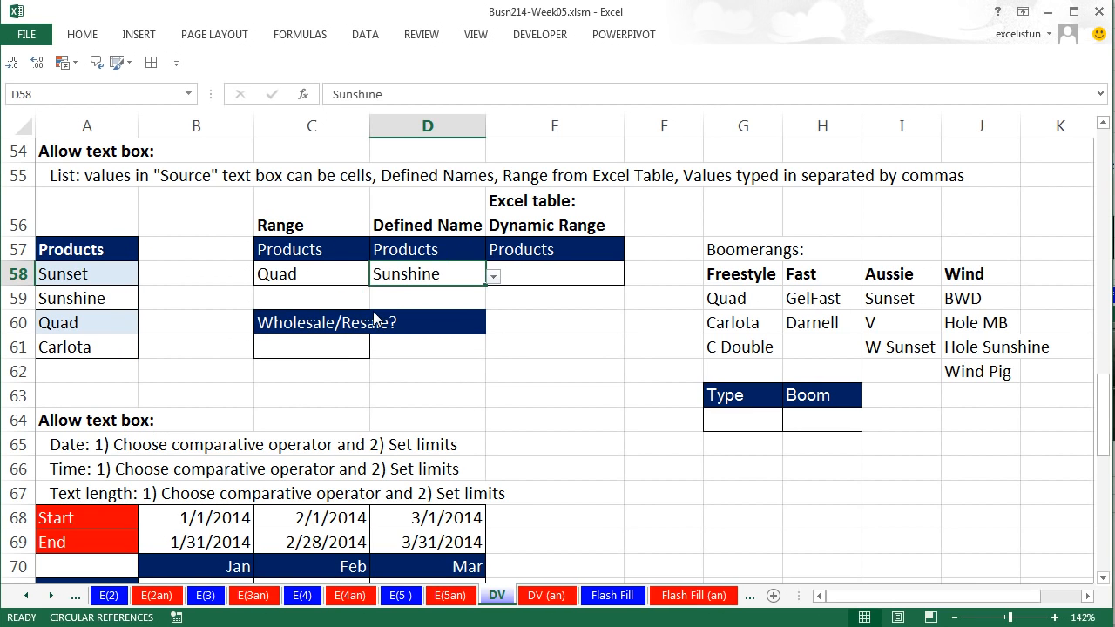
# Convert the product list A57:A61 into an Excel table with headers.
pyautogui.click(559, 270)
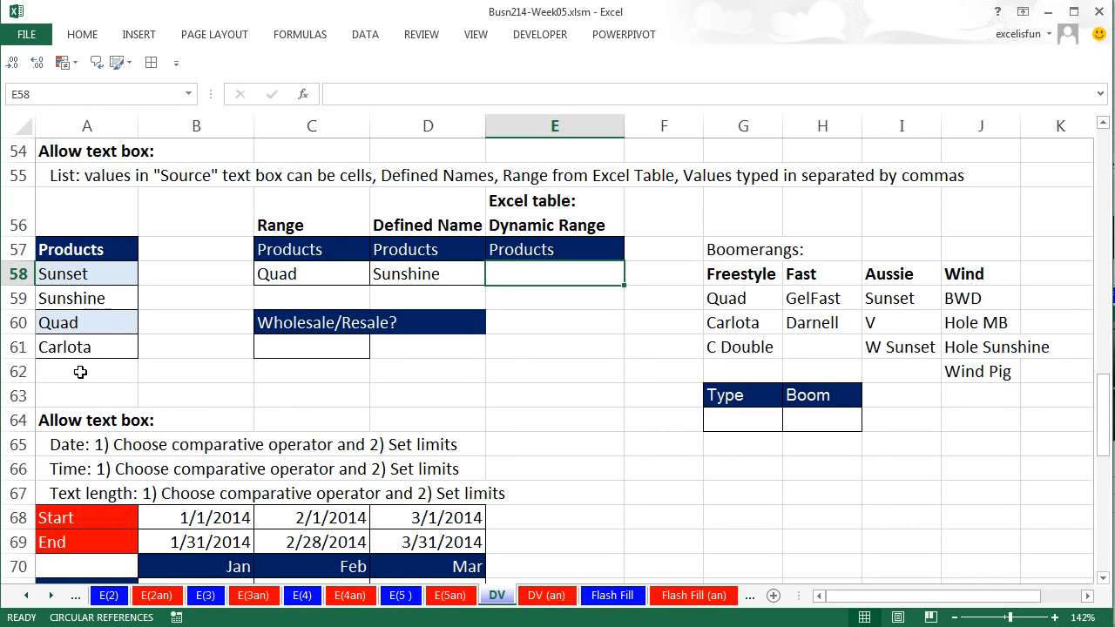
pyautogui.click(288, 276)
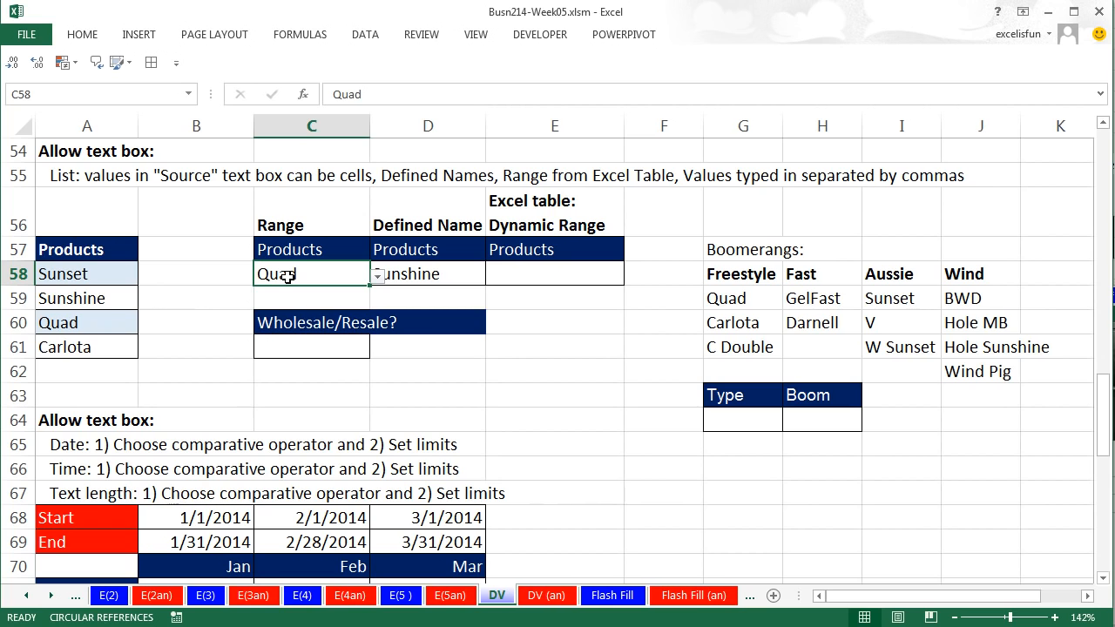
pyautogui.click(117, 298)
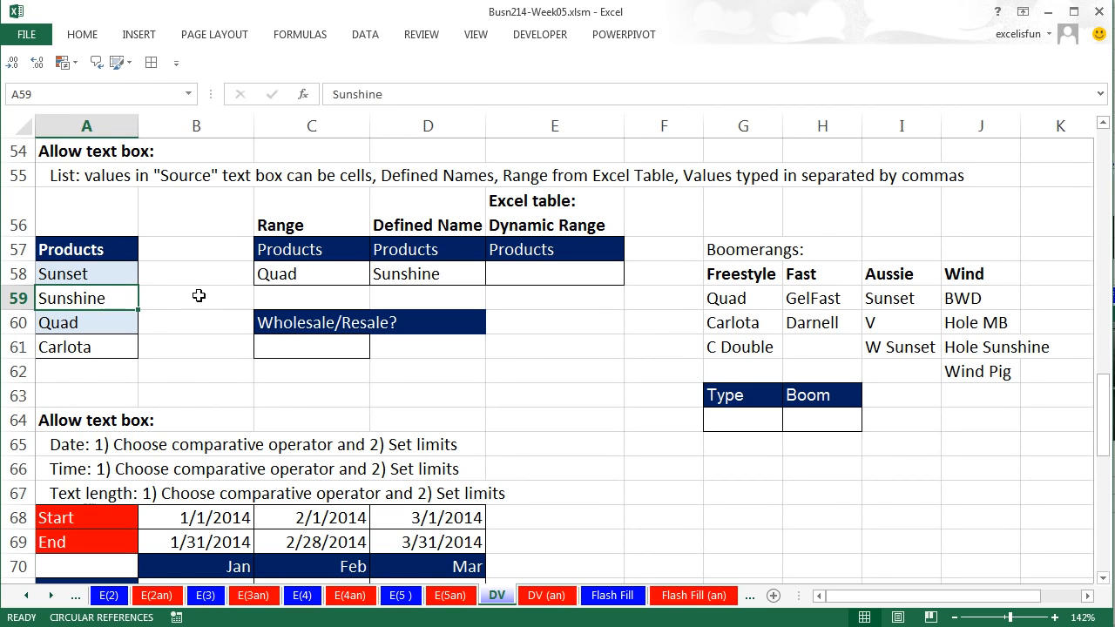
pyautogui.hotkey('ctrl', 't')
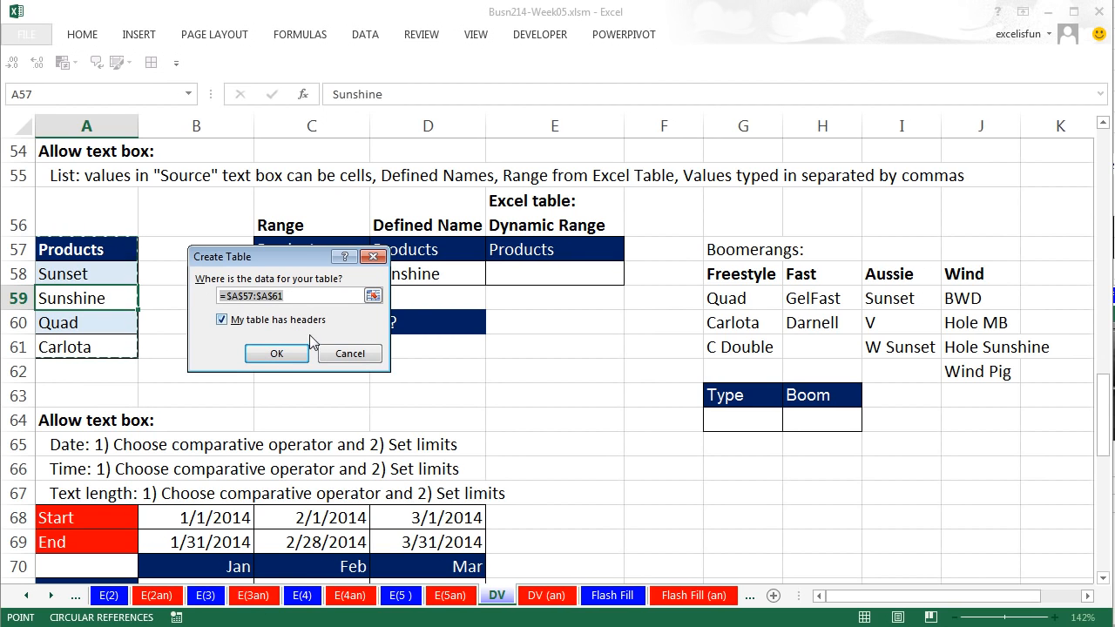
pyautogui.click(276, 353)
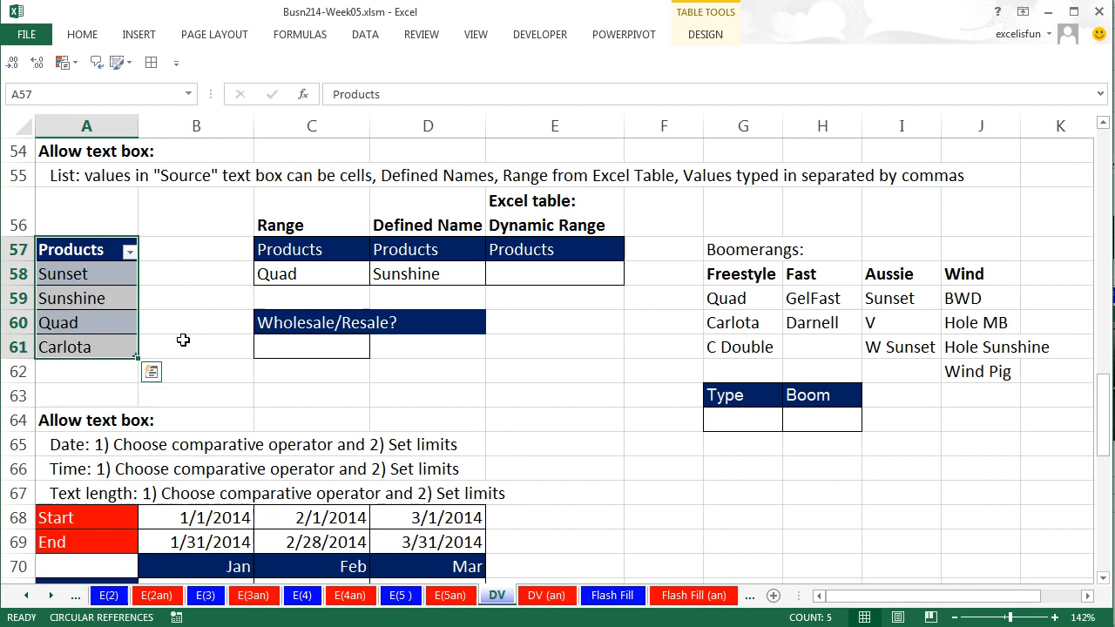
# Rename the product list's table as ProductNames.
pyautogui.click(112, 300)
pyautogui.click(706, 37)
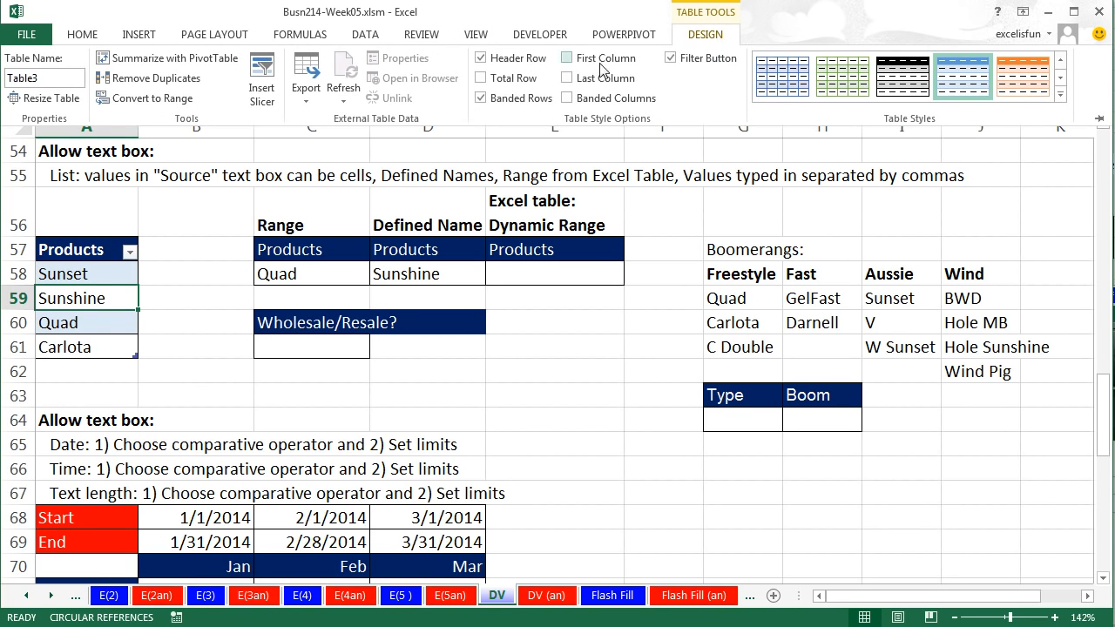
pyautogui.click(59, 79)
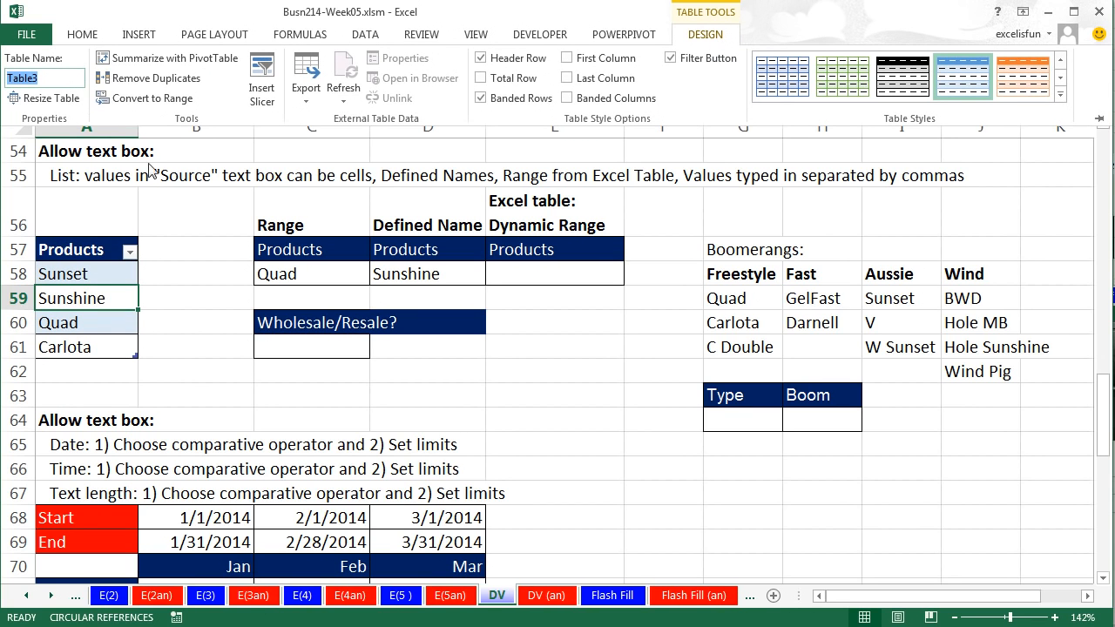
pyautogui.write('ProductNames')
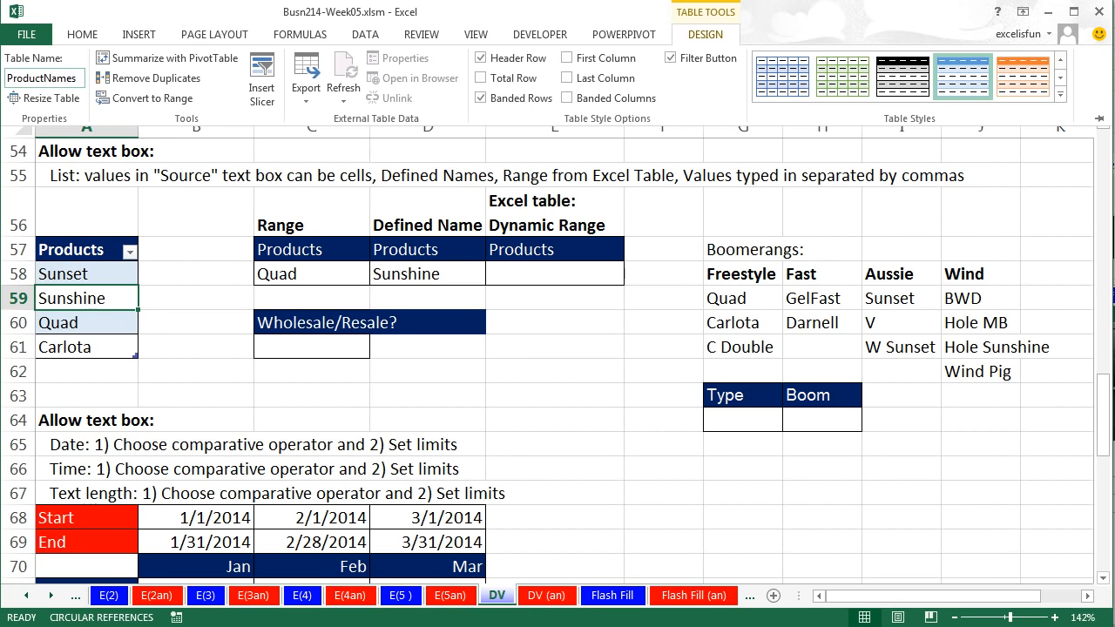
pyautogui.press('Return')
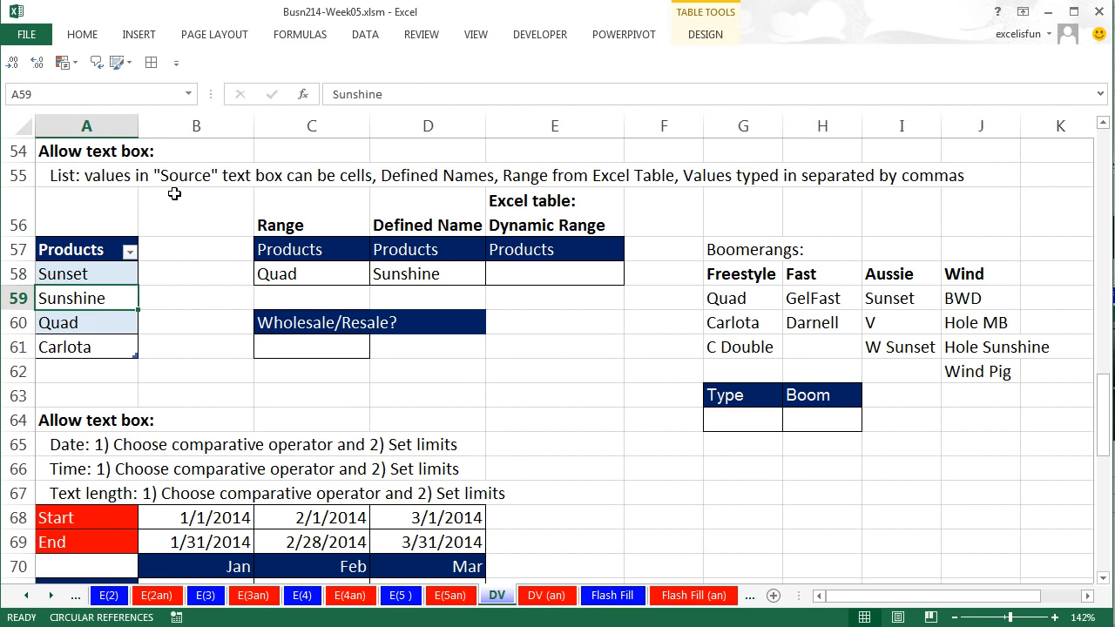
pyautogui.click(196, 295)
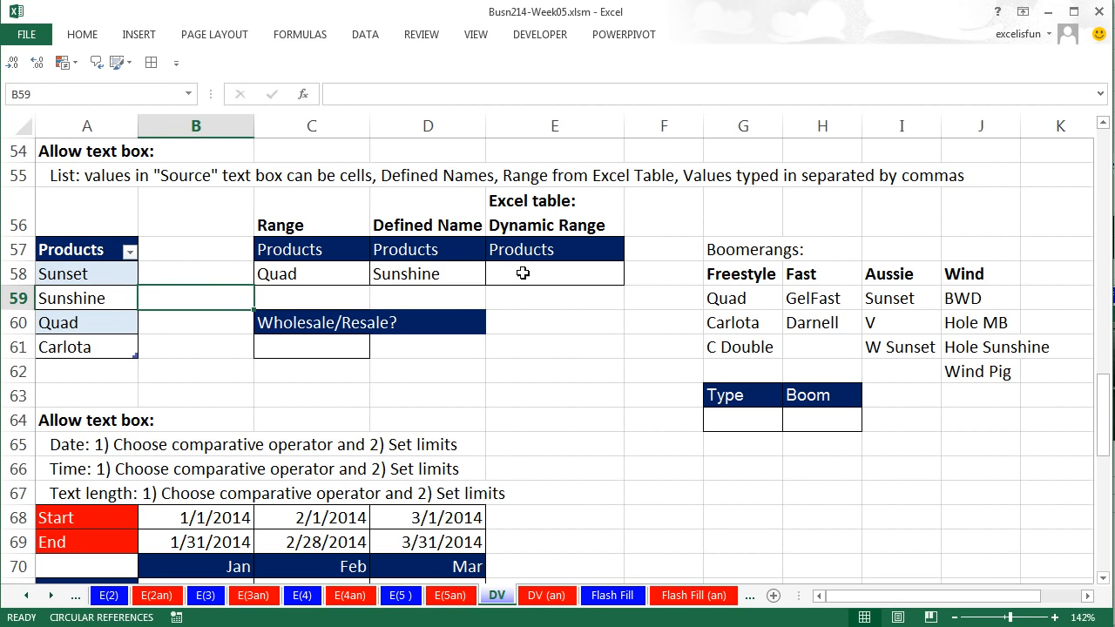
# Build the table reference ProductNames[Products] in cell E58, copy it without the equals sign, and discard the cell entry.
pyautogui.click(552, 271)
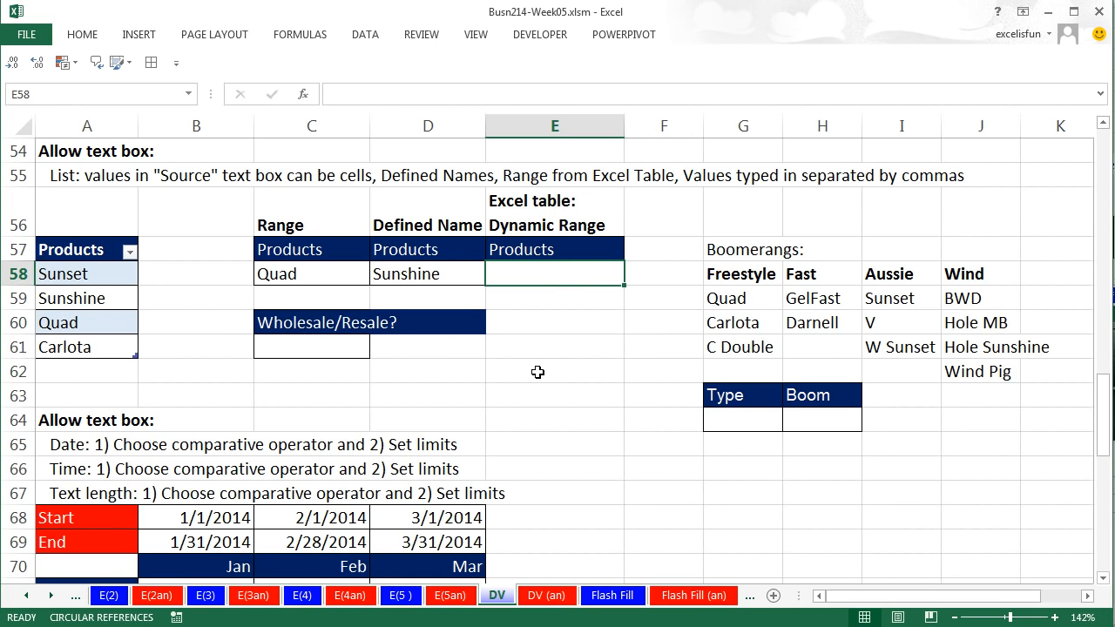
pyautogui.write('=')
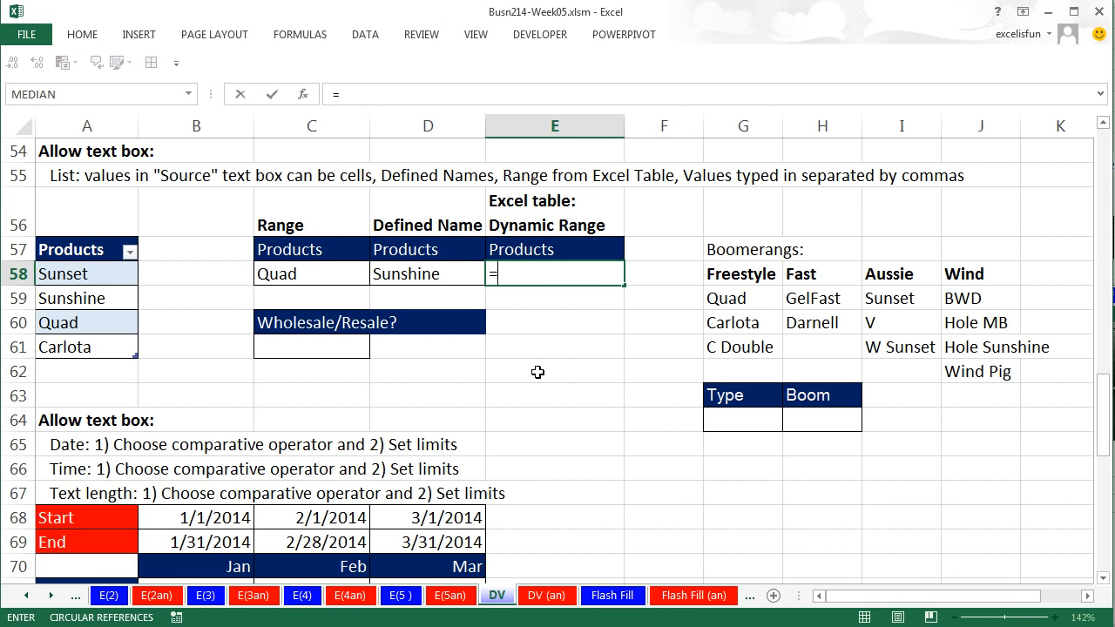
pyautogui.write('pr')
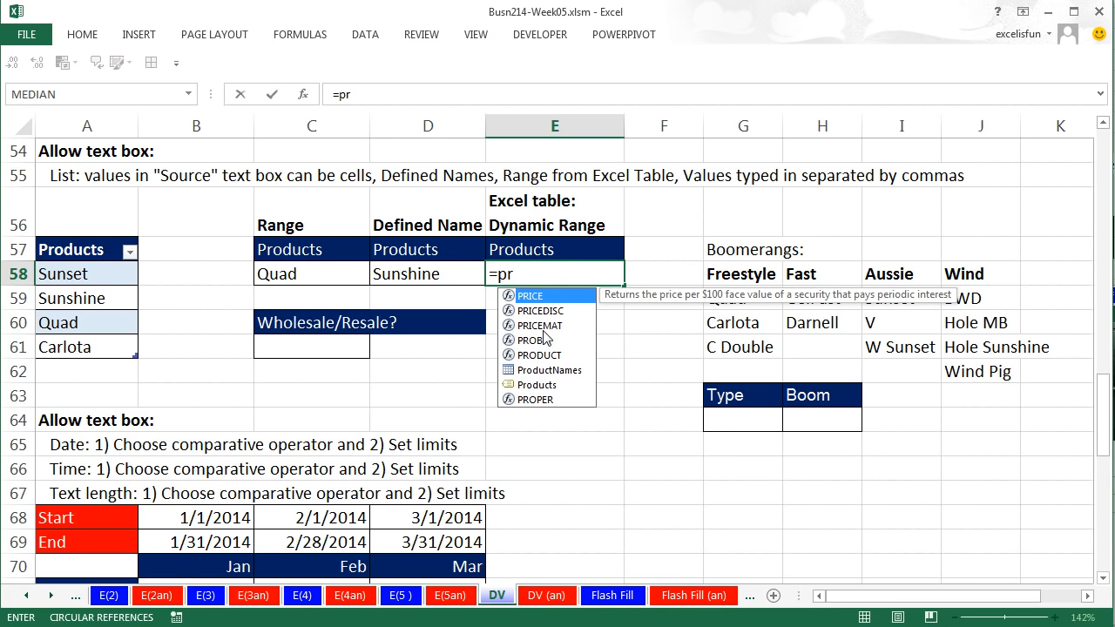
pyautogui.doubleClick(525, 371)
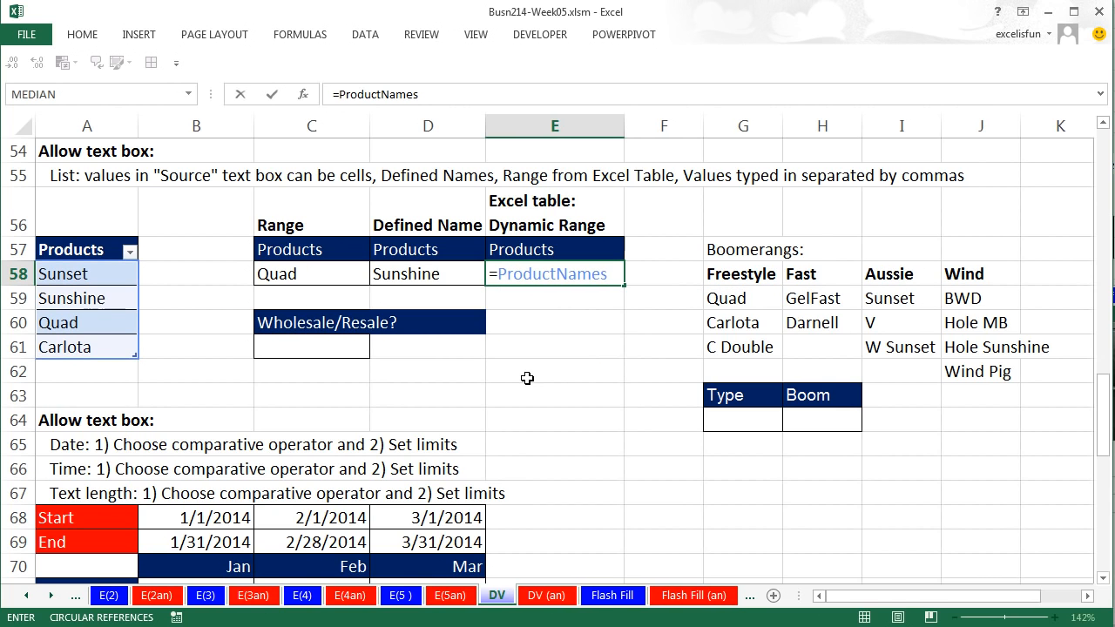
pyautogui.write('[')
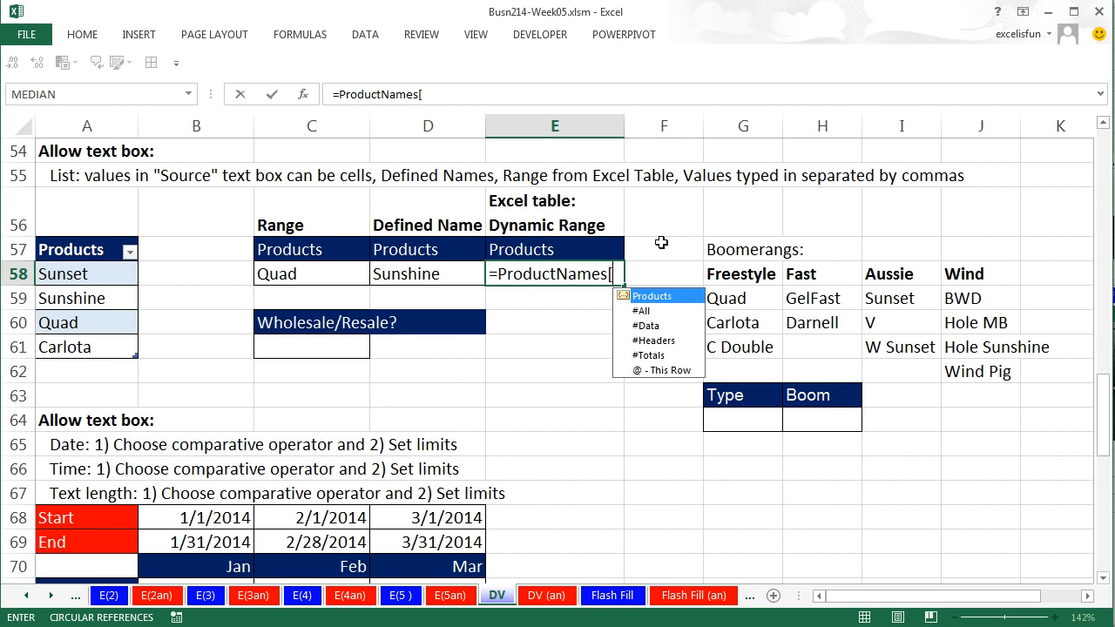
pyautogui.doubleClick(660, 296)
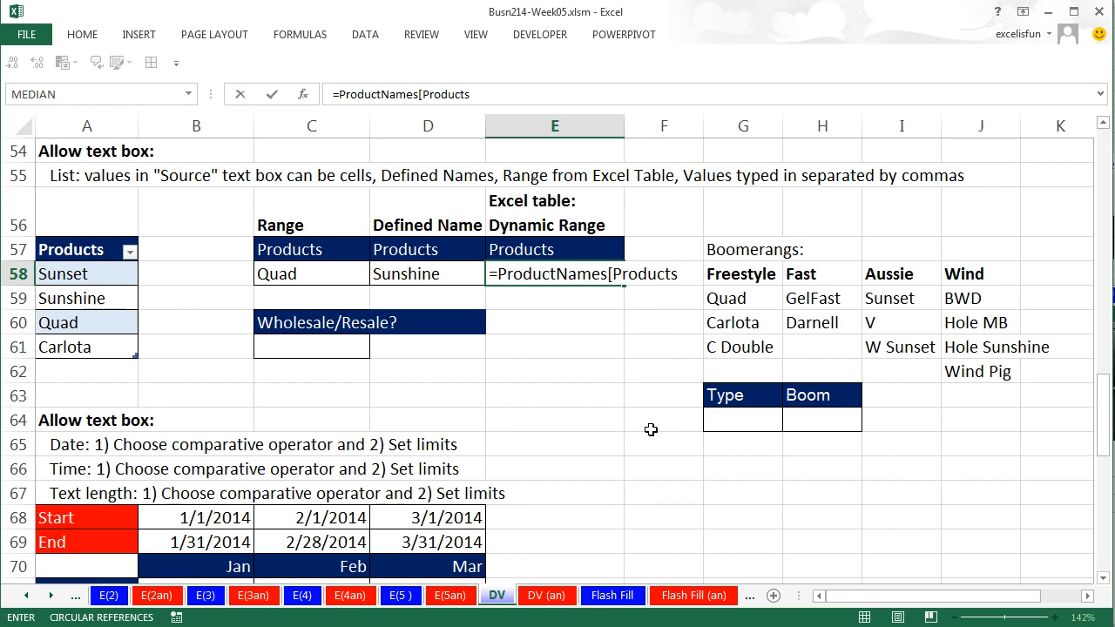
pyautogui.write(']')
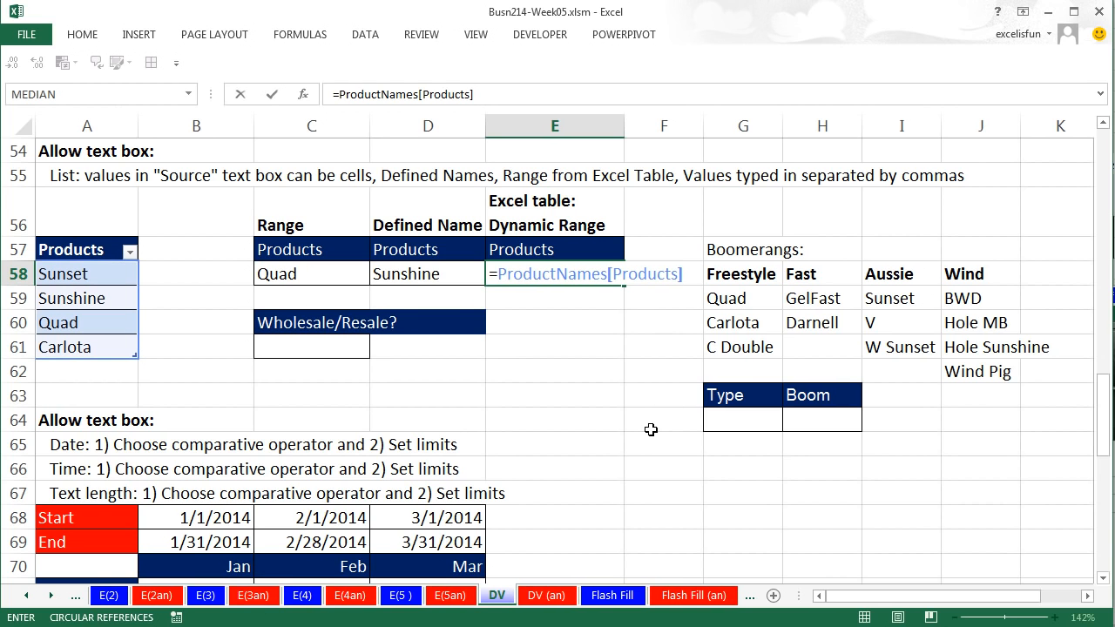
pyautogui.moveTo(686, 277); pyautogui.dragTo(503, 284)
pyautogui.hotkey('ctrl', 'c')
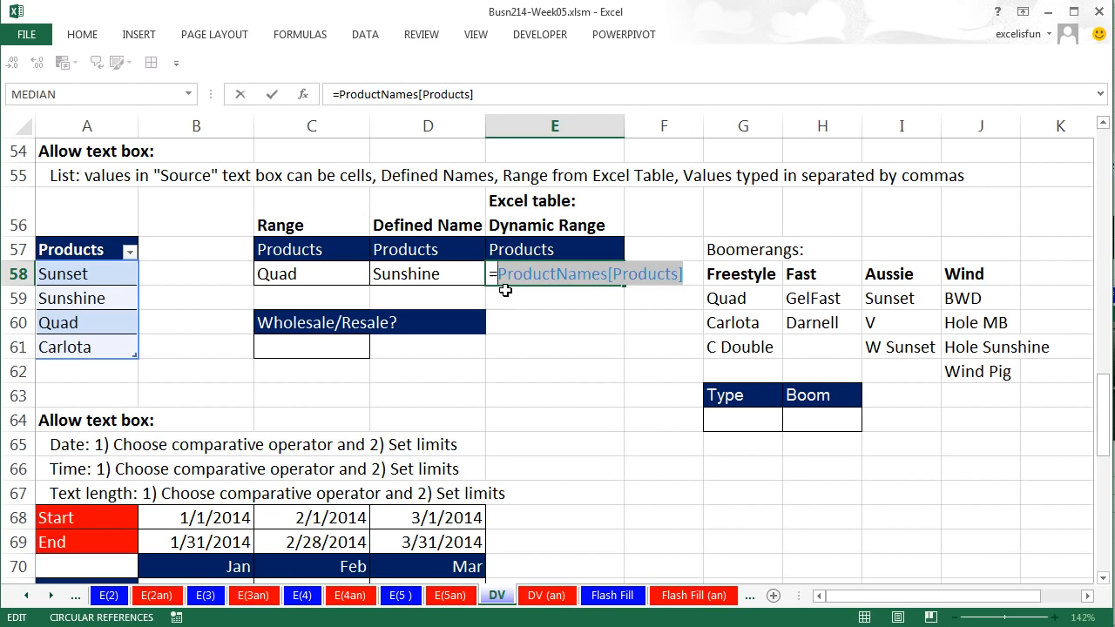
pyautogui.press('Escape')
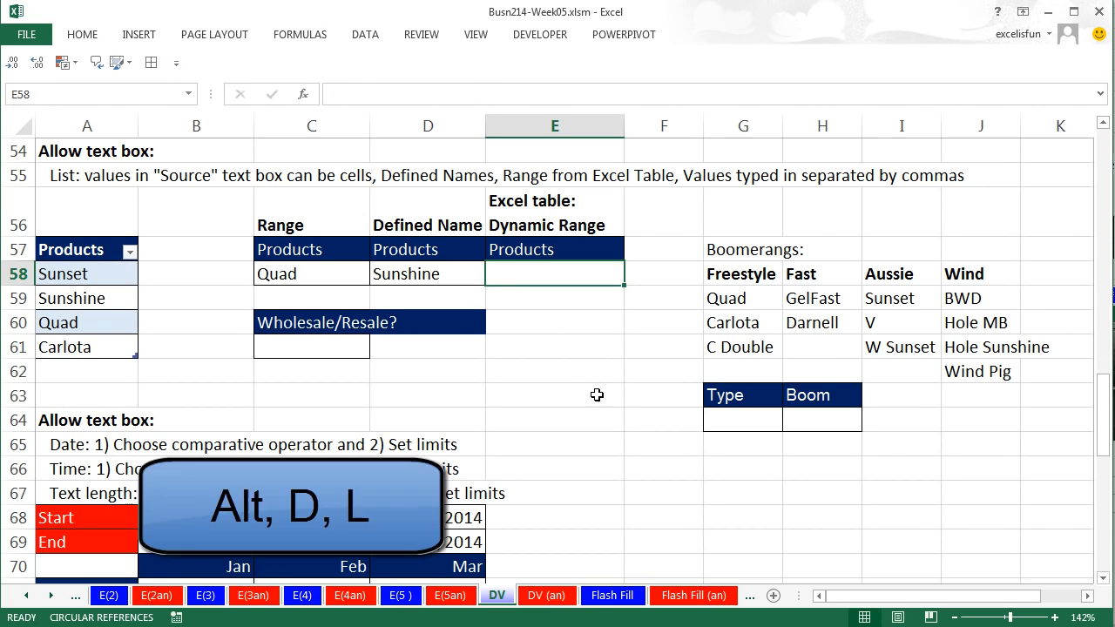
# Try to set the data validation of E58 to a list sourced from =ProductNames[Products].
pyautogui.press('alt')
pyautogui.press('d')
pyautogui.press('l')
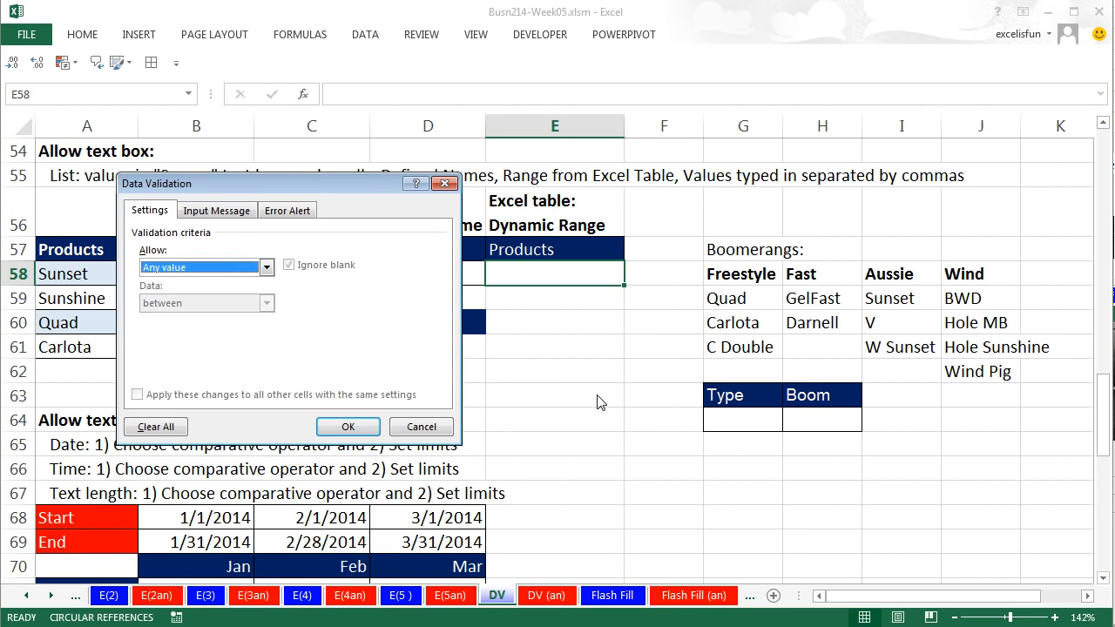
pyautogui.hotkey('alt', 'Down')
pyautogui.press('Down')
pyautogui.press('Down')
pyautogui.press('Down')
pyautogui.press('Tab')
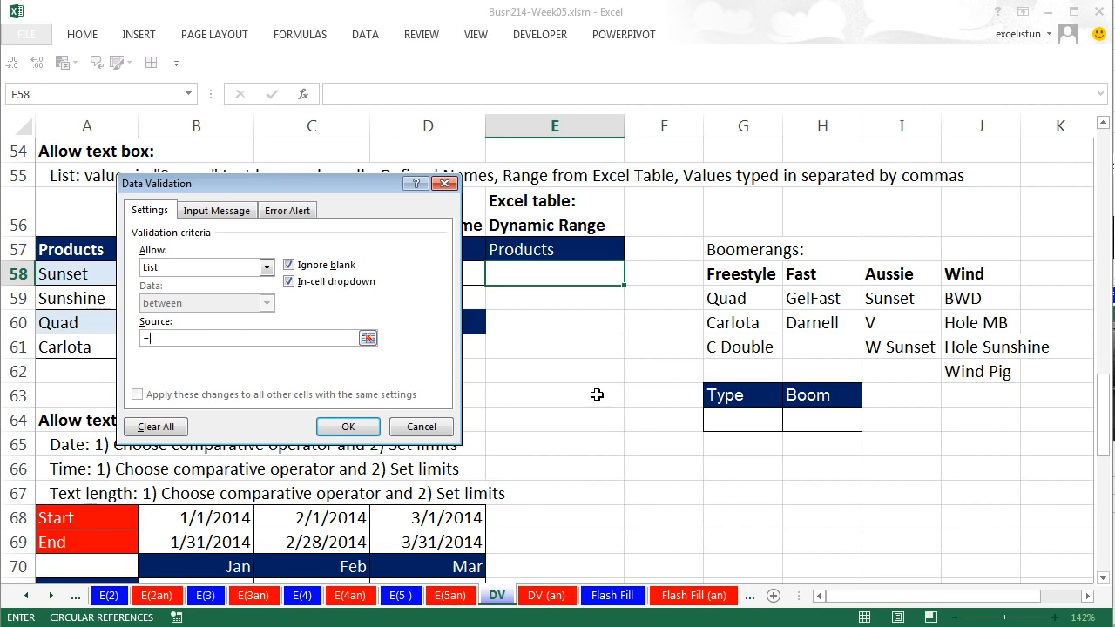
pyautogui.hotkey('ctrl', 'v')
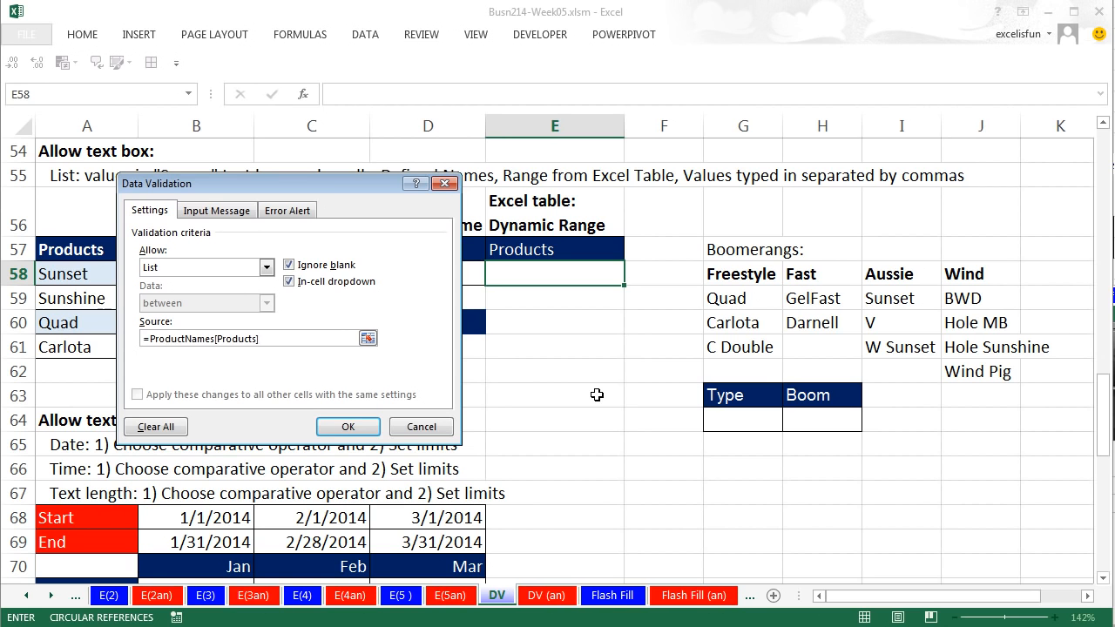
pyautogui.click(348, 426)
pyautogui.moveTo(675, 117); pyautogui.dragTo(266, 126)
pyautogui.click(395, 281)
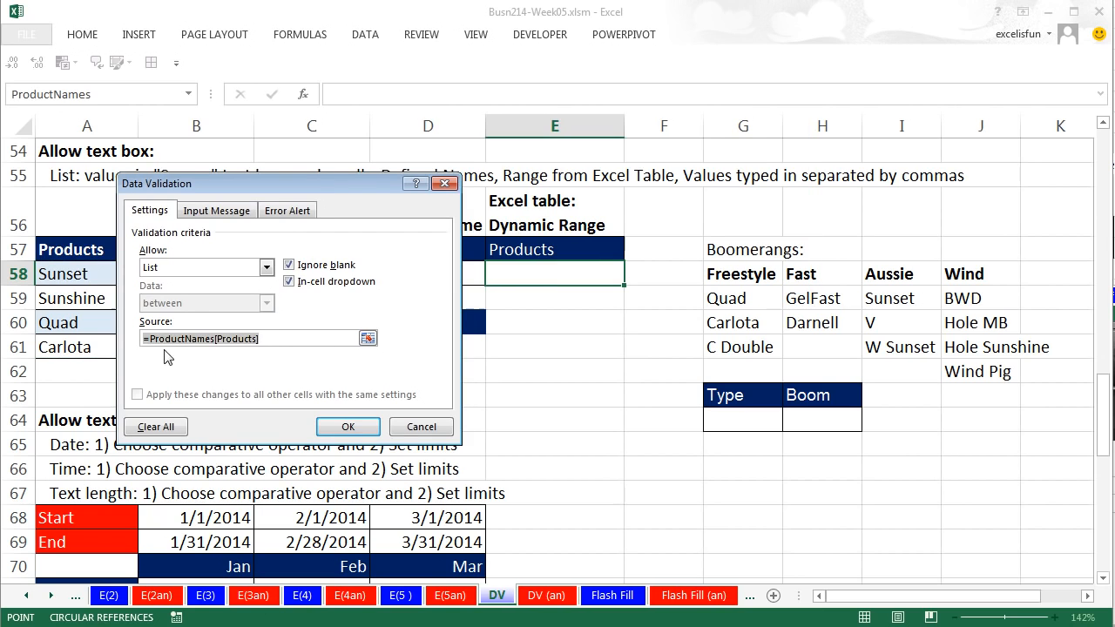
# Change the validation list source of E58 to =INDIRECT("ProductNames[Products]") and apply it.
pyautogui.click(149, 342)
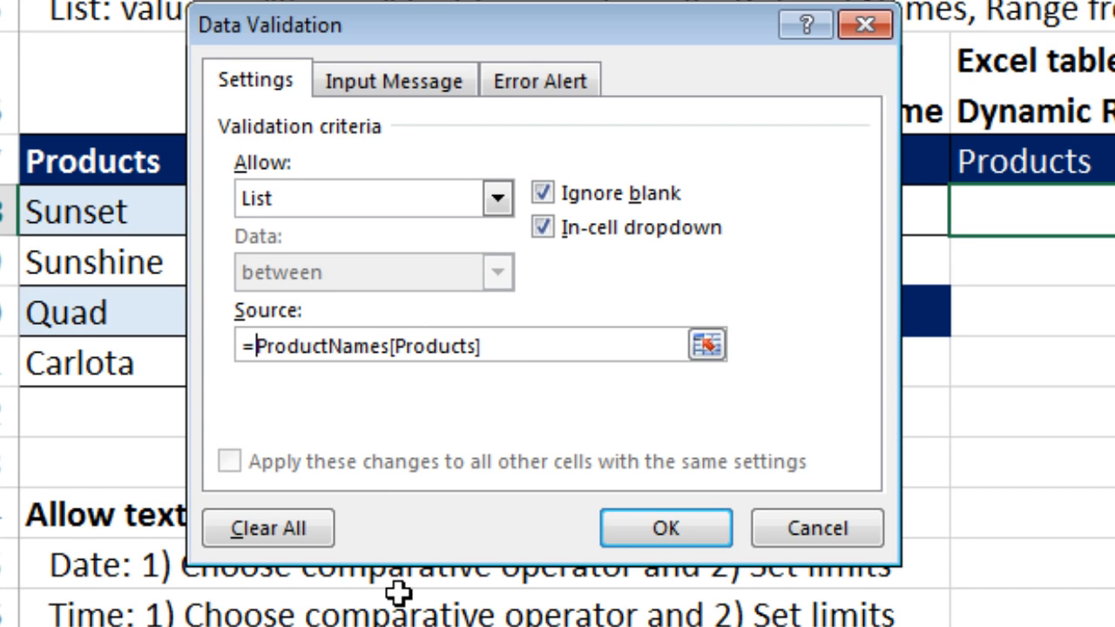
pyautogui.write('INDIRECT(')
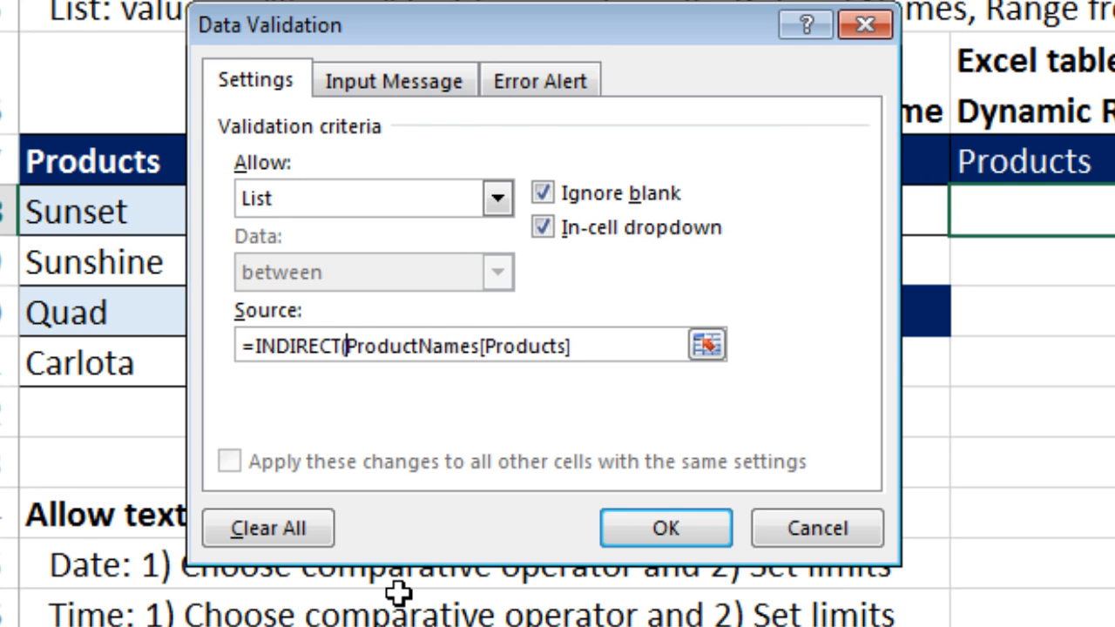
pyautogui.write('"')
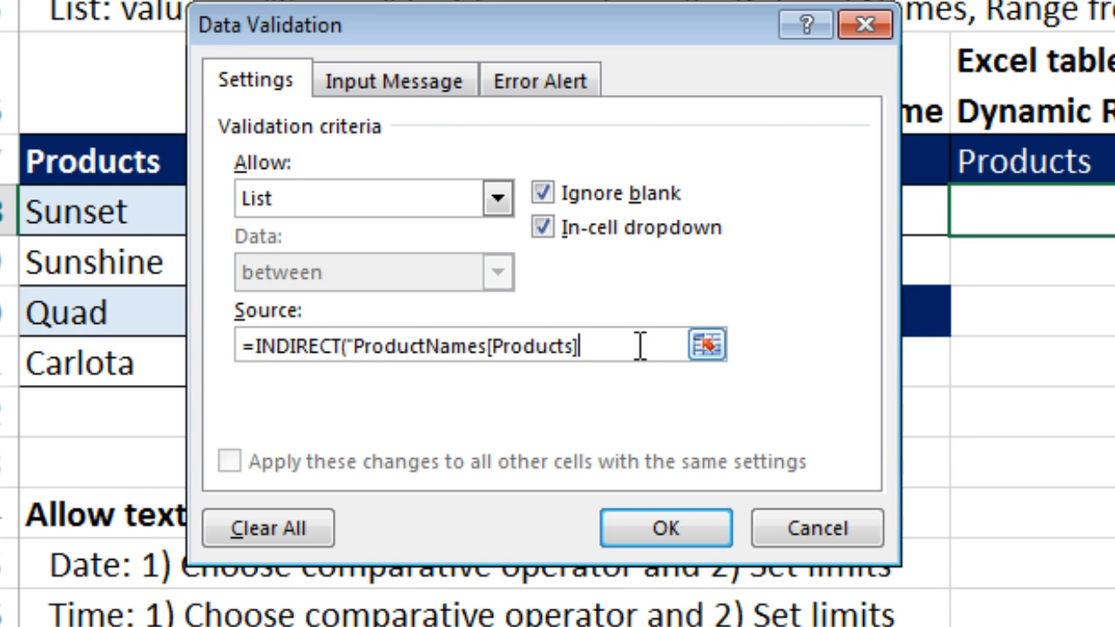
pyautogui.write('")')
pyautogui.click(667, 528)
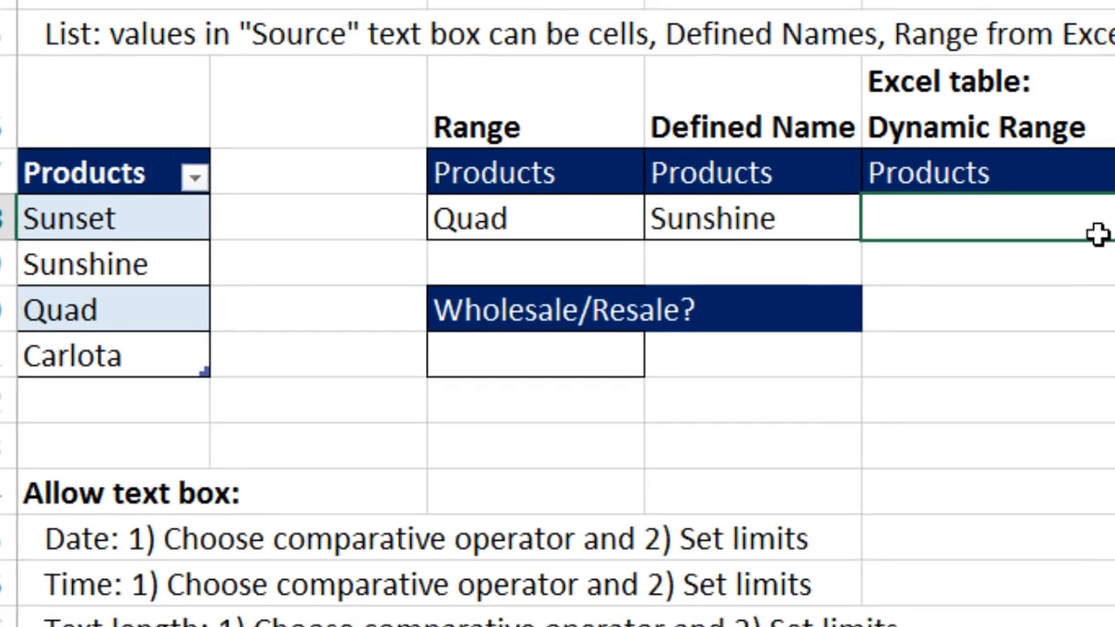
# Test the E58 dropdown by choosing Sunshine and finally Quad.
pyautogui.click(1017, 232)
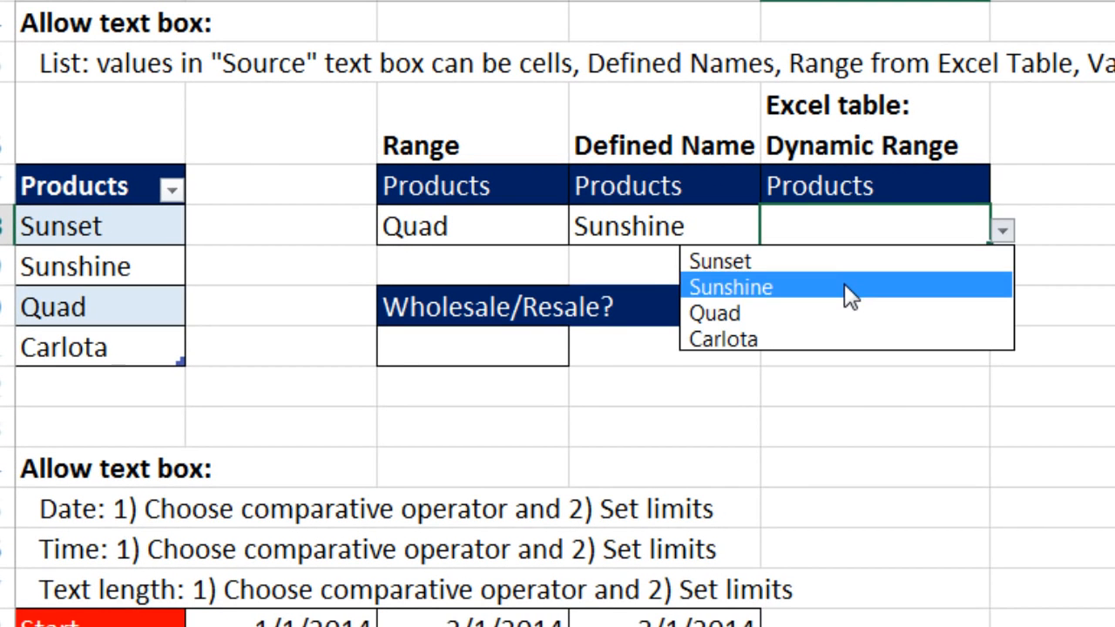
pyautogui.click(860, 292)
pyautogui.click(1003, 230)
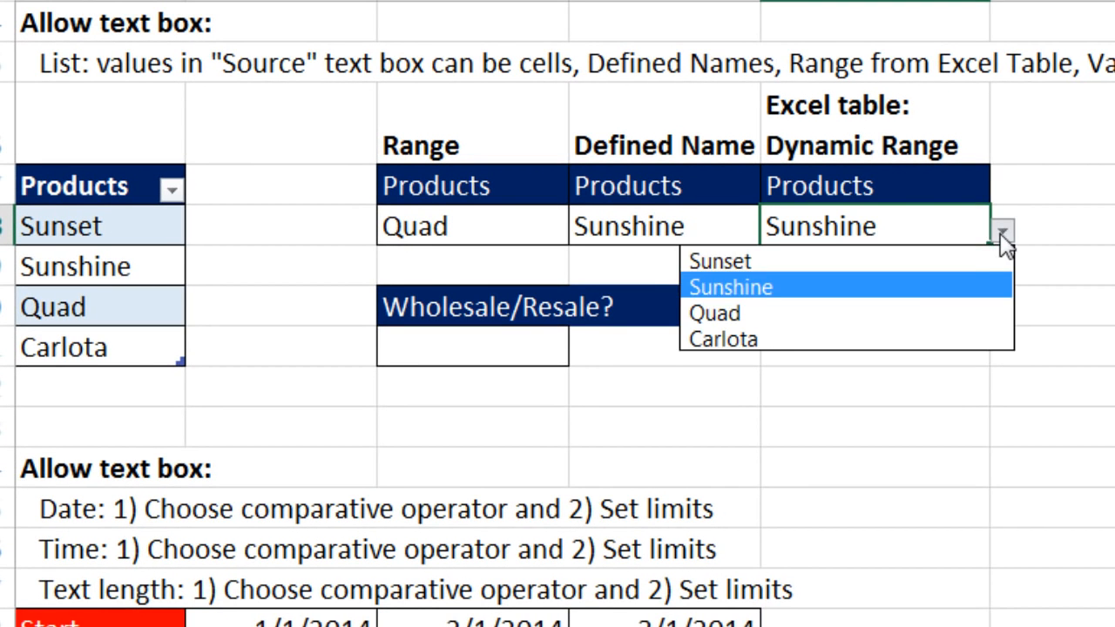
pyautogui.click(895, 312)
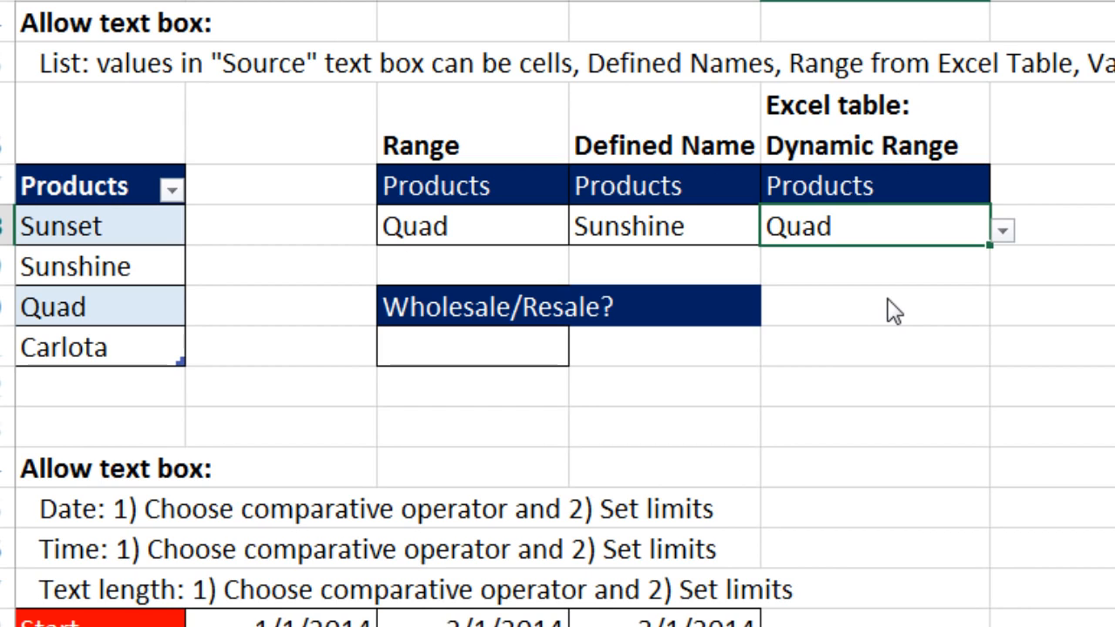
pyautogui.click(638, 223)
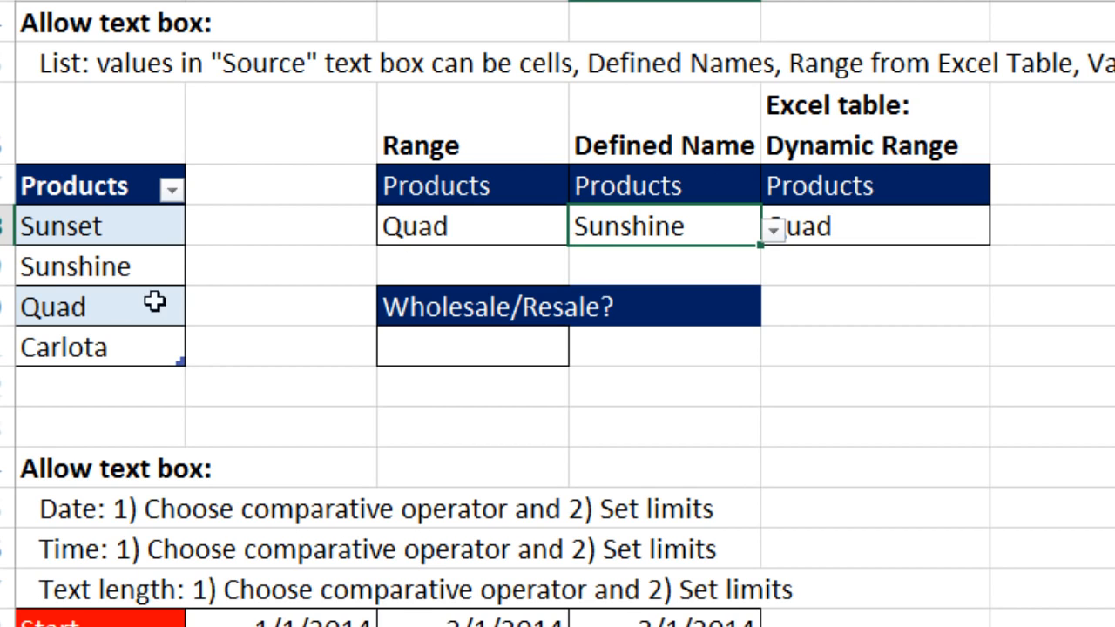
pyautogui.click(455, 231)
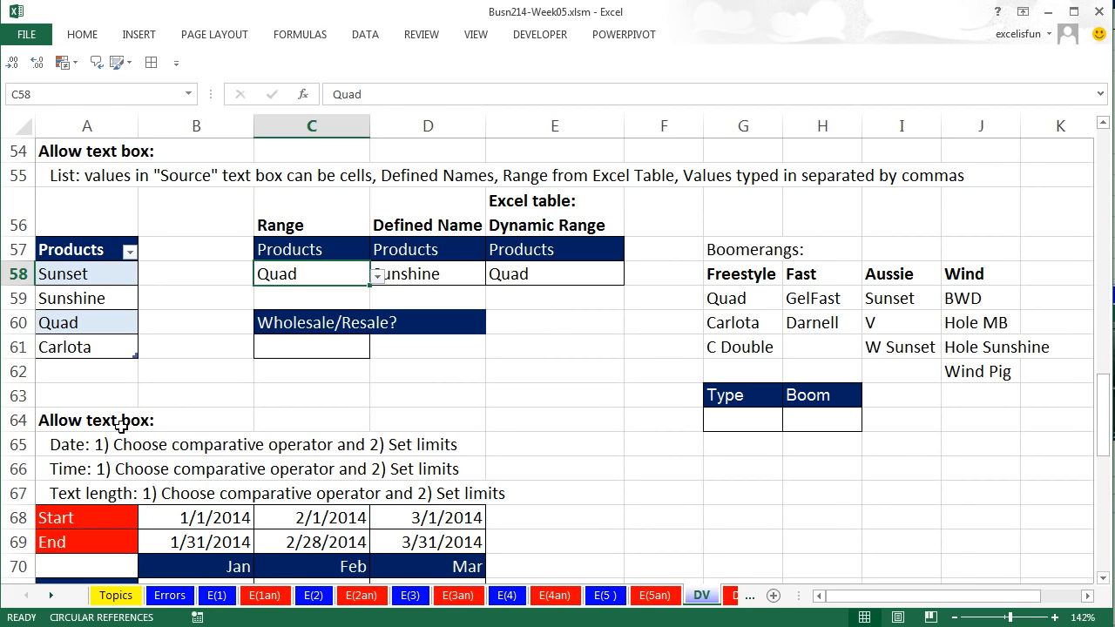
# Move the date, time and text length block starting at A64 so that it starts at B66, freeing space below the product table.
pyautogui.moveTo(63, 420); pyautogui.dragTo(570, 562)
pyautogui.scroll(14, 568, 562)
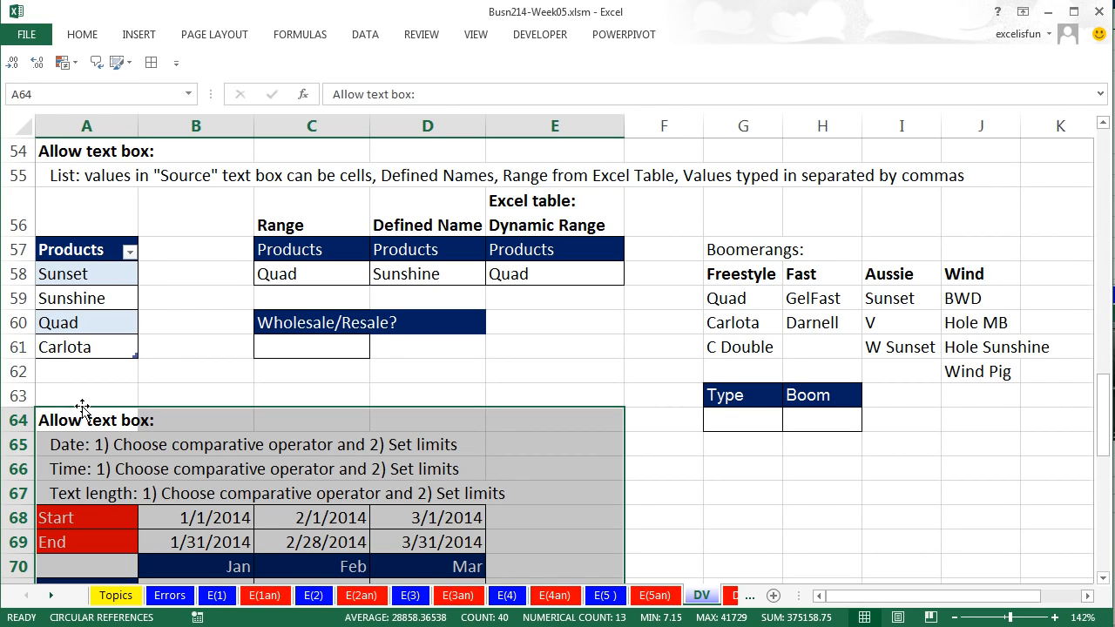
pyautogui.moveTo(84, 407); pyautogui.dragTo(193, 469)
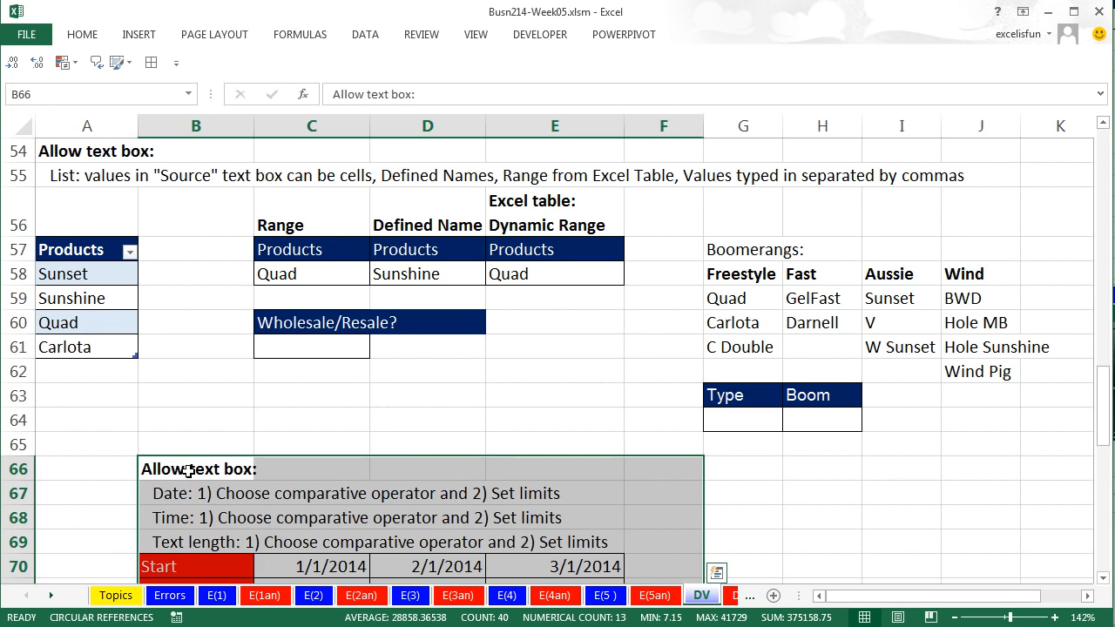
pyautogui.click(184, 470)
# Add a new row with the product SB Weight to the end of the Products table.
pyautogui.click(97, 348)
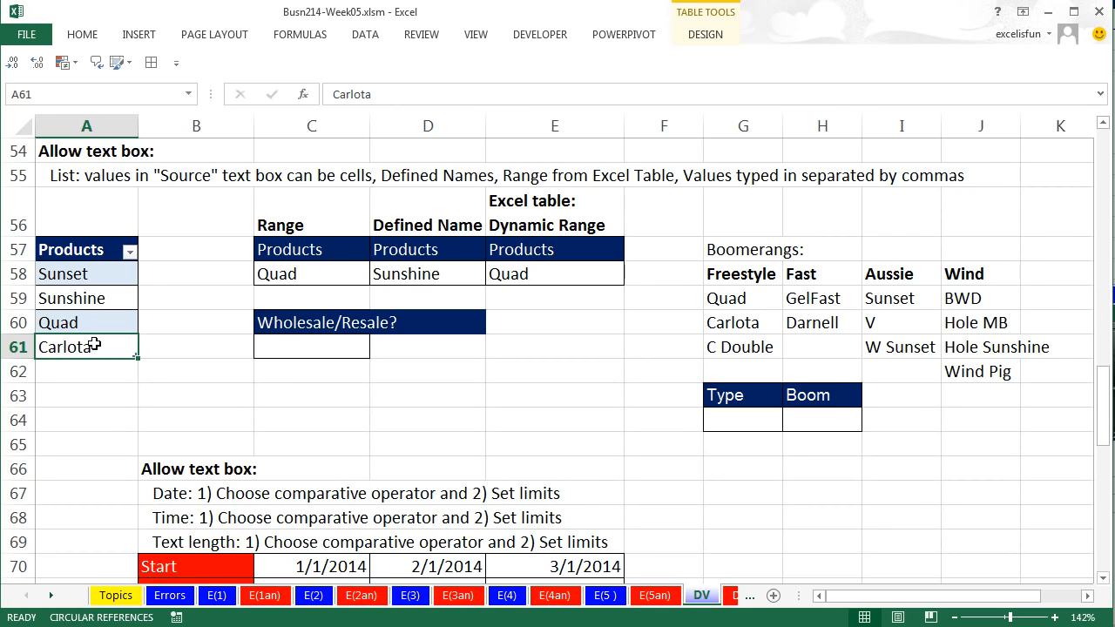
pyautogui.press('Tab')
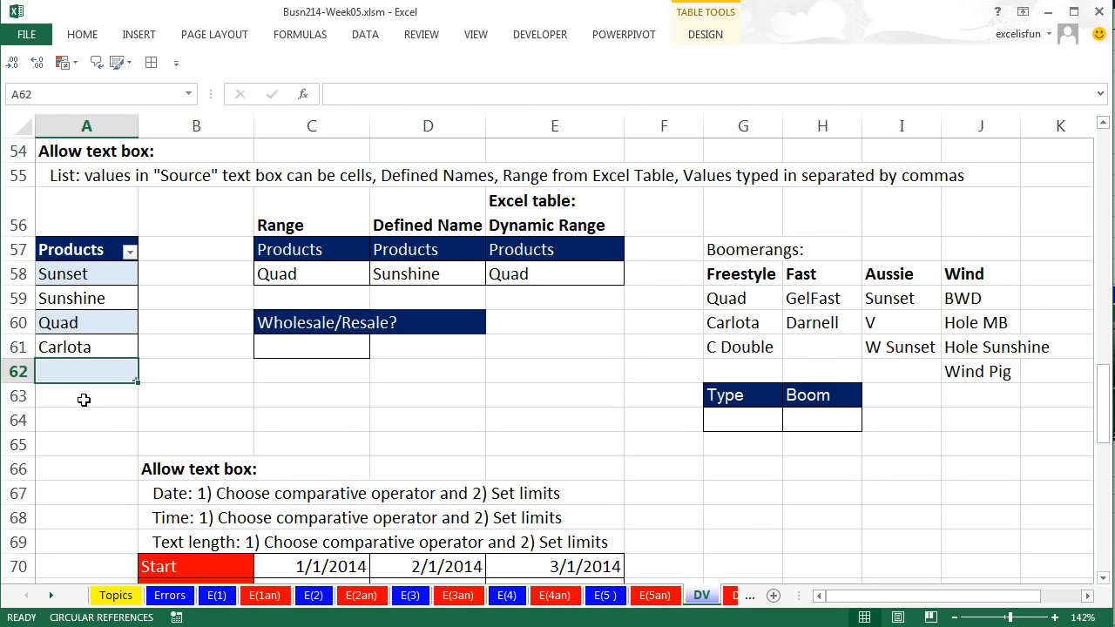
pyautogui.write('SB ')
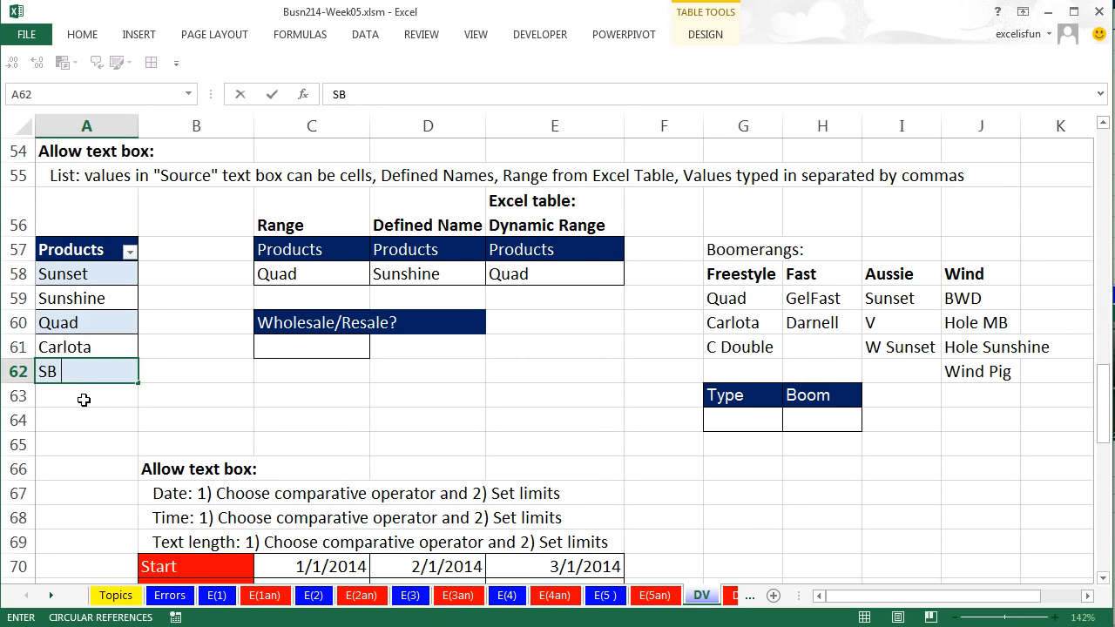
pyautogui.write('Weight')
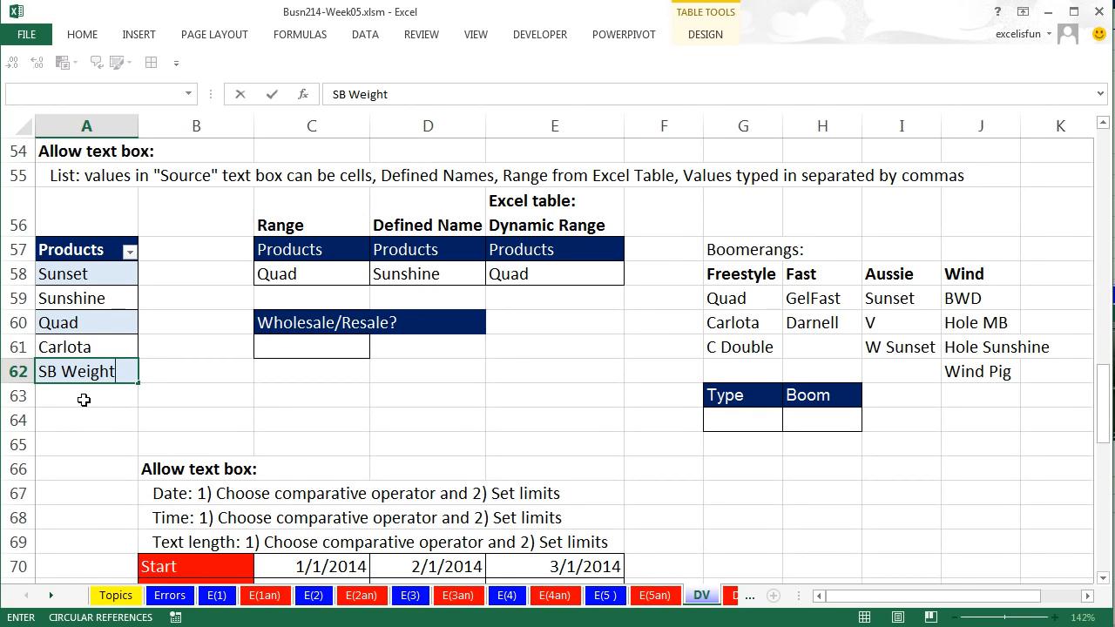
pyautogui.press('Return')
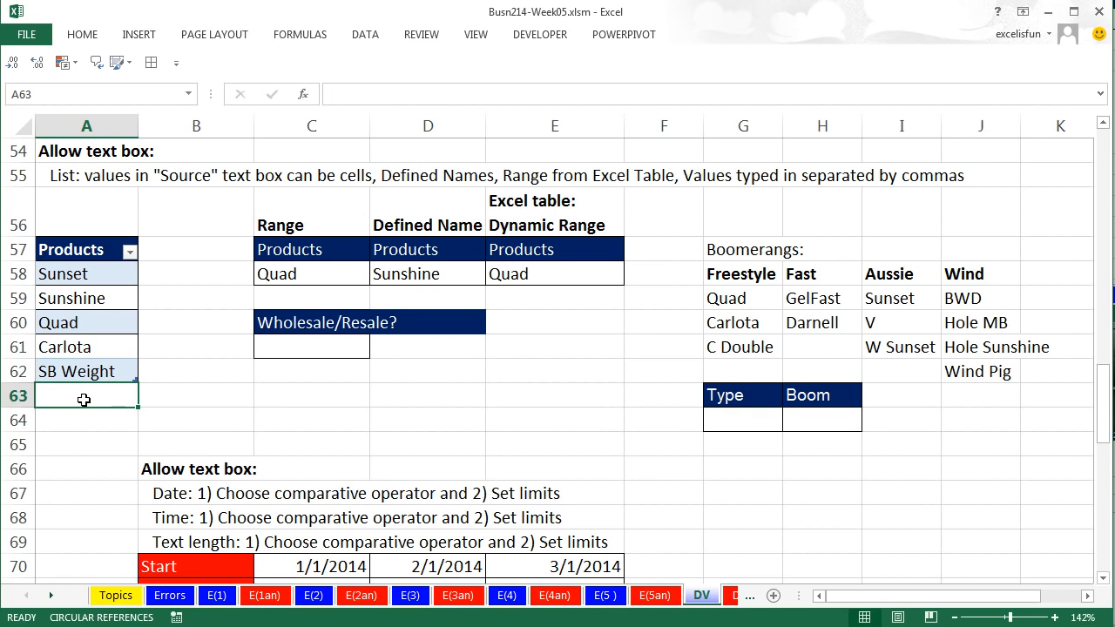
# Set the product dropdowns in C58, D58 and E58 to SB Weight to test the extended Products list.
pyautogui.click(308, 274)
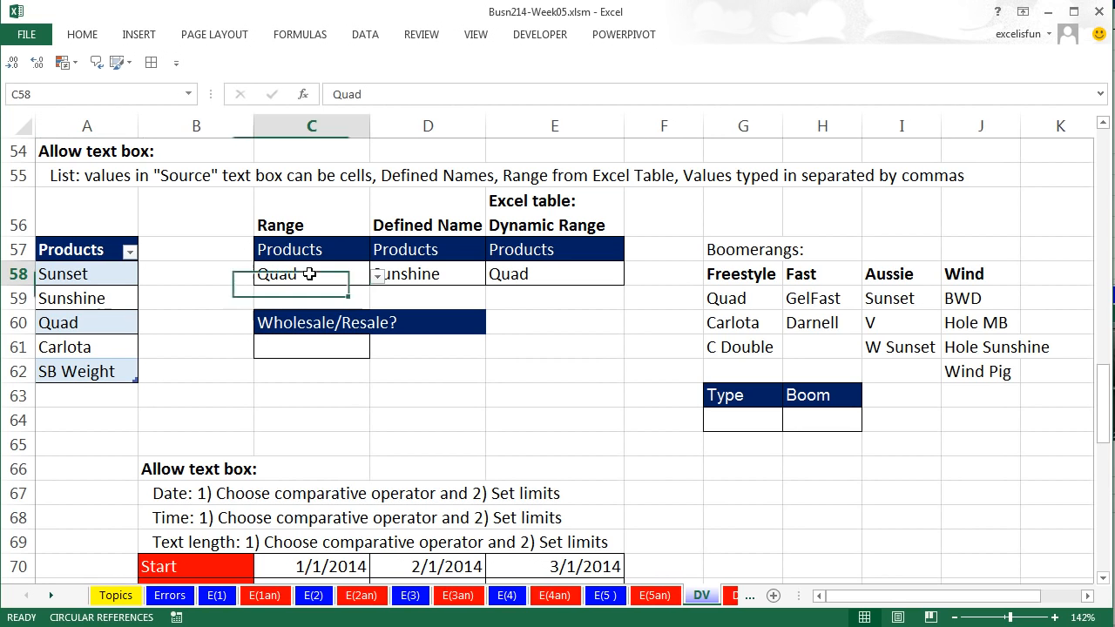
pyautogui.click(377, 275)
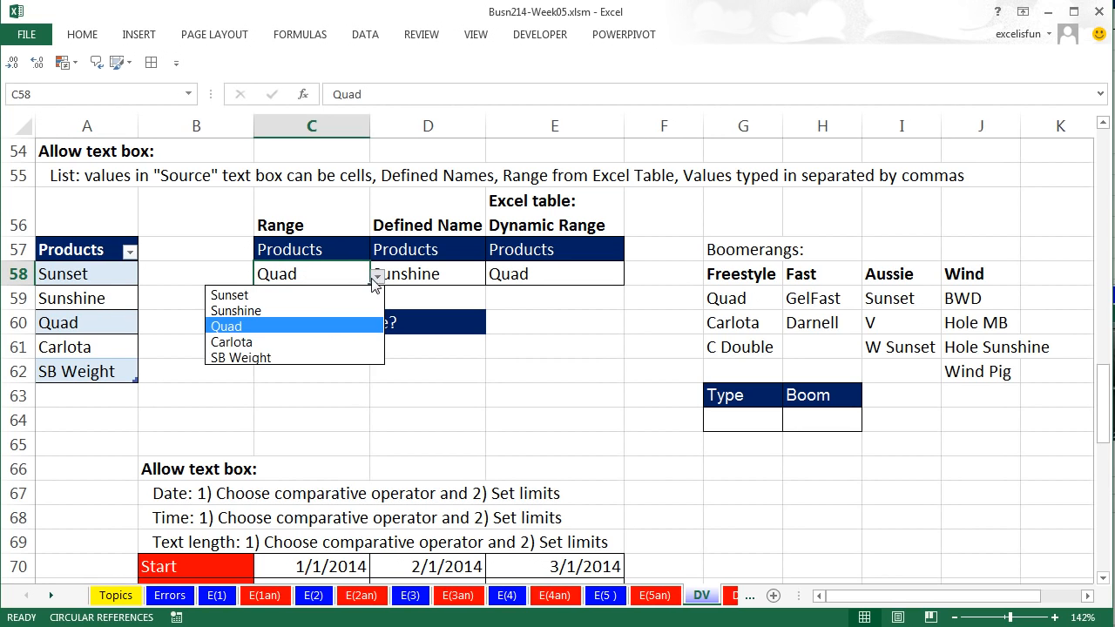
pyautogui.click(280, 358)
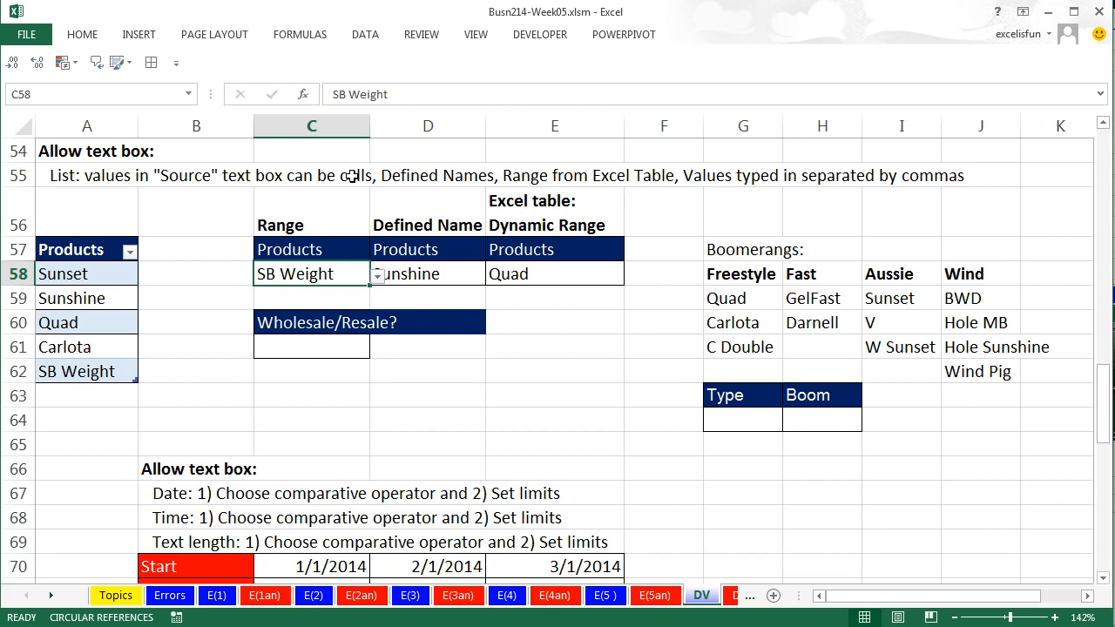
pyautogui.click(416, 270)
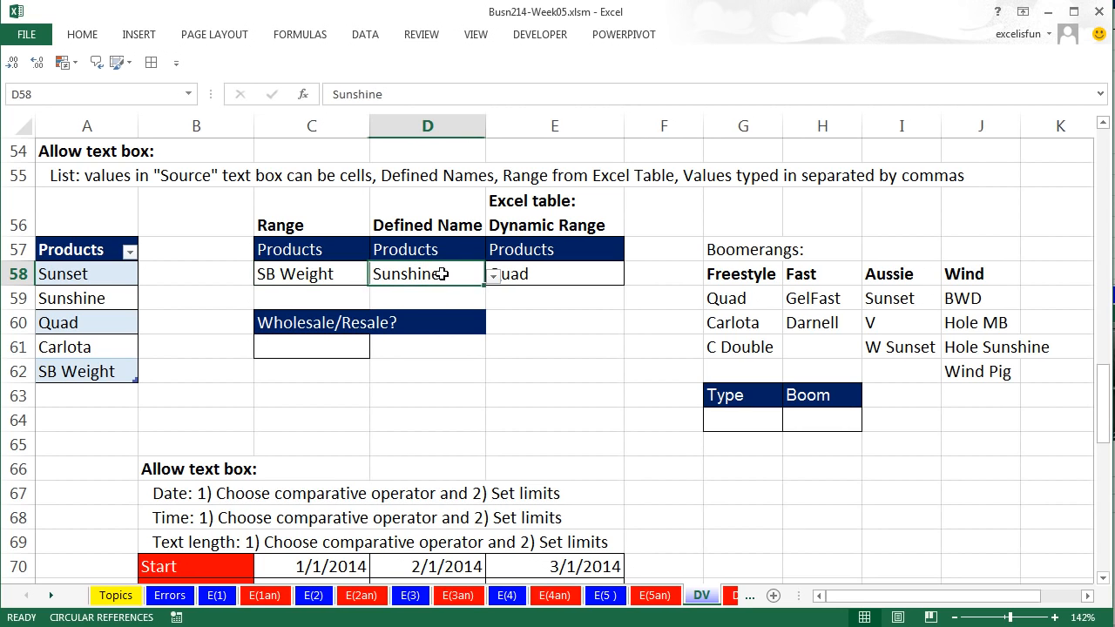
pyautogui.click(495, 275)
pyautogui.click(386, 351)
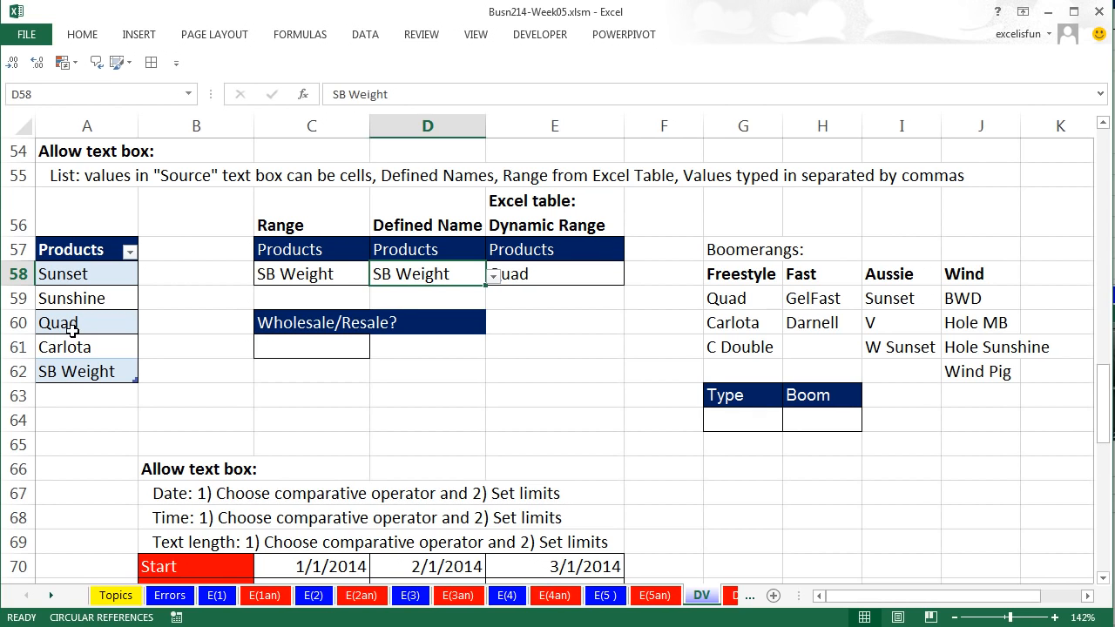
pyautogui.click(534, 273)
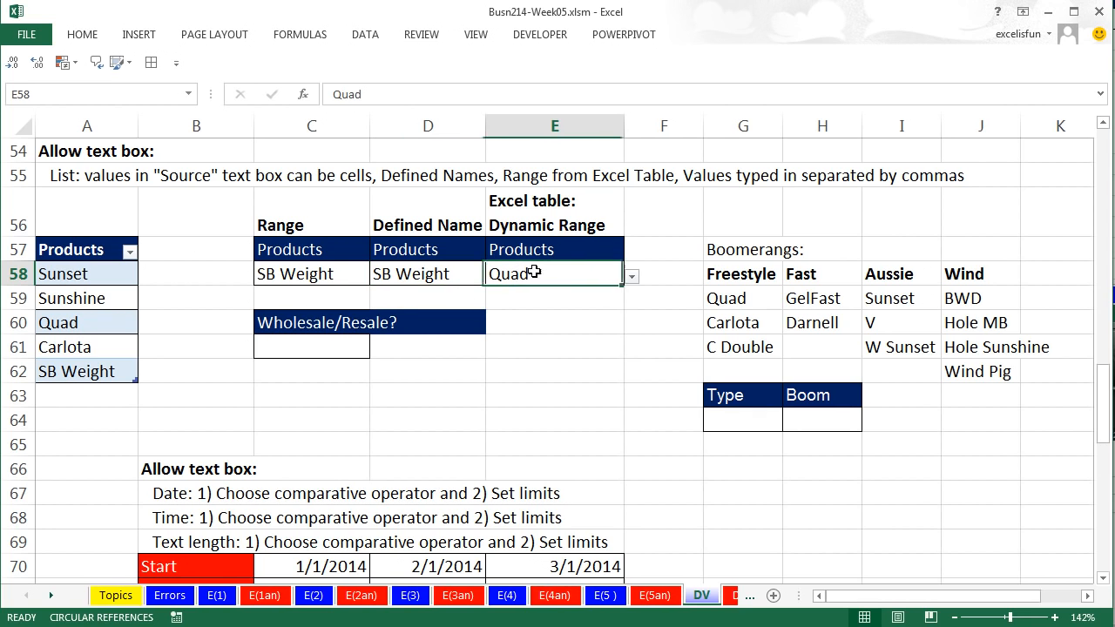
pyautogui.click(632, 276)
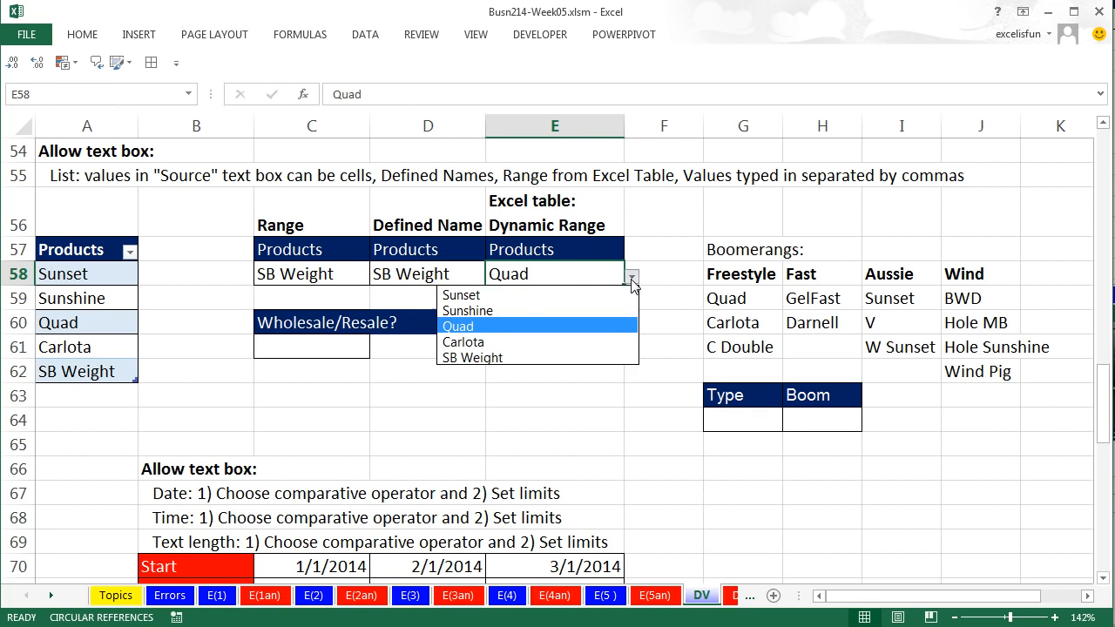
pyautogui.click(487, 358)
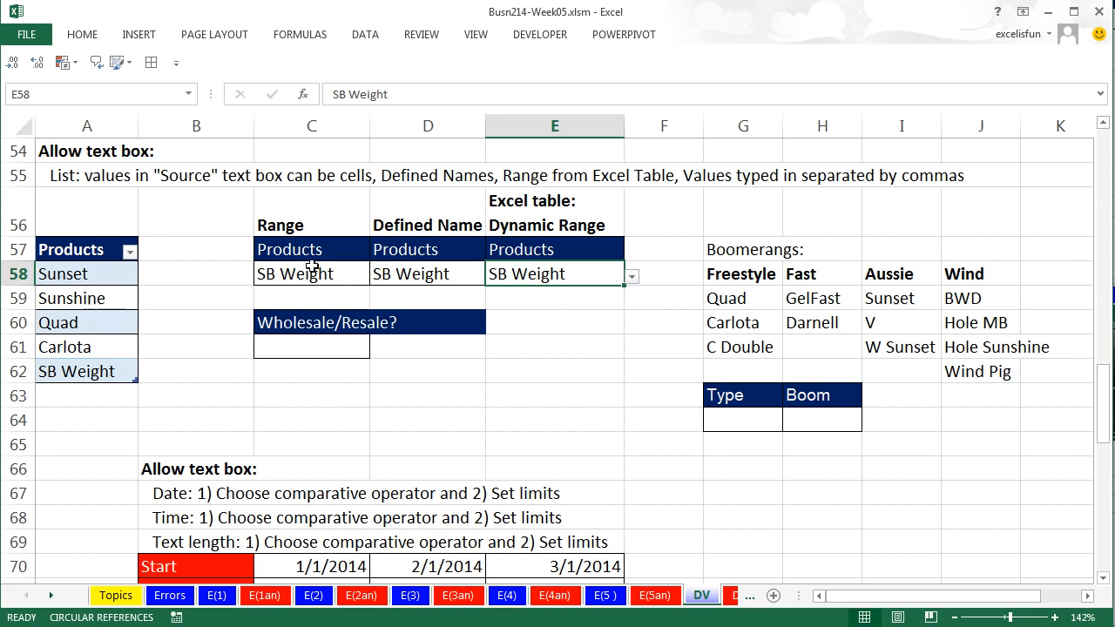
# Apply list data validation to C61 under Wholesale/Resale? with the source values Wholesale,Resale.
pyautogui.click(294, 342)
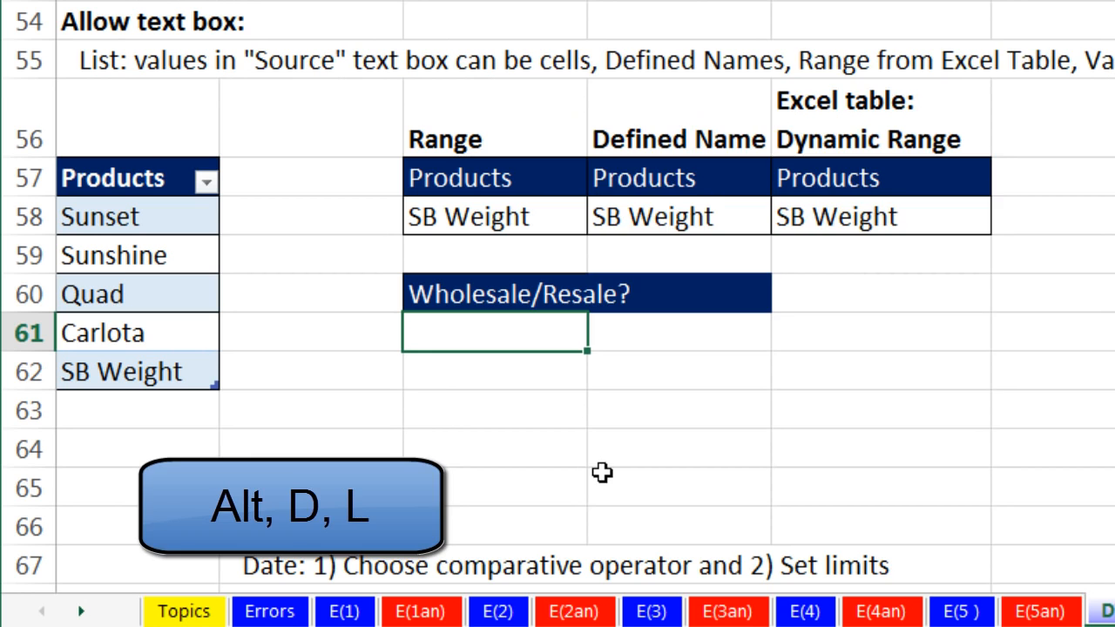
pyautogui.hotkey('alt', 'd')
pyautogui.press('l')
pyautogui.hotkey('alt', 'Down')
pyautogui.press('Down')
pyautogui.press('Down')
pyautogui.press('Down')
pyautogui.press('Return')
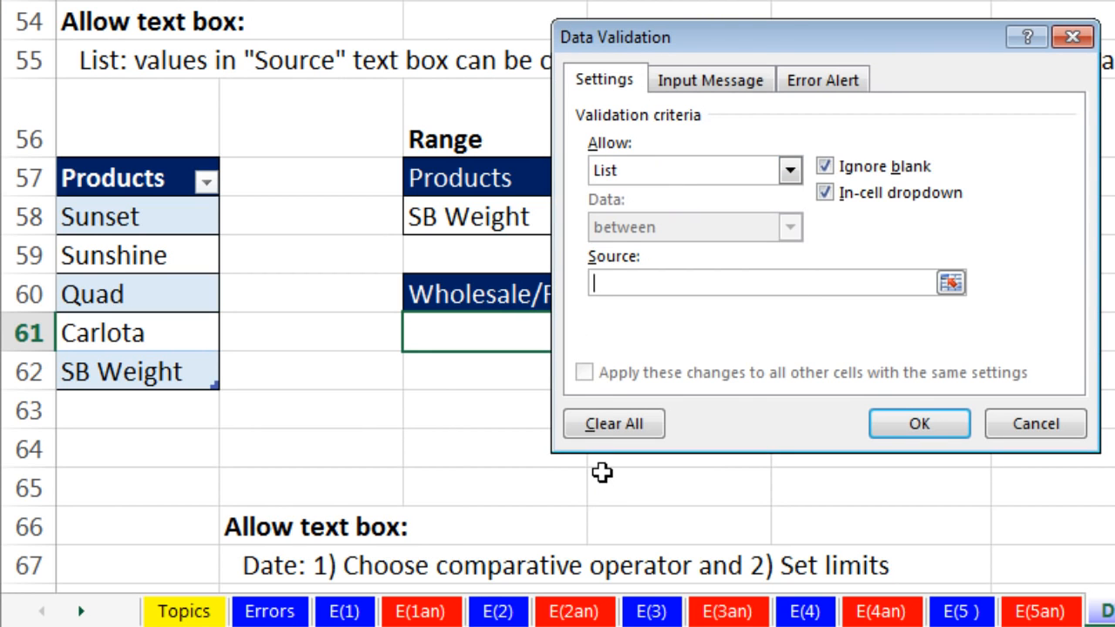
pyautogui.moveTo(664, 38); pyautogui.dragTo(742, 57)
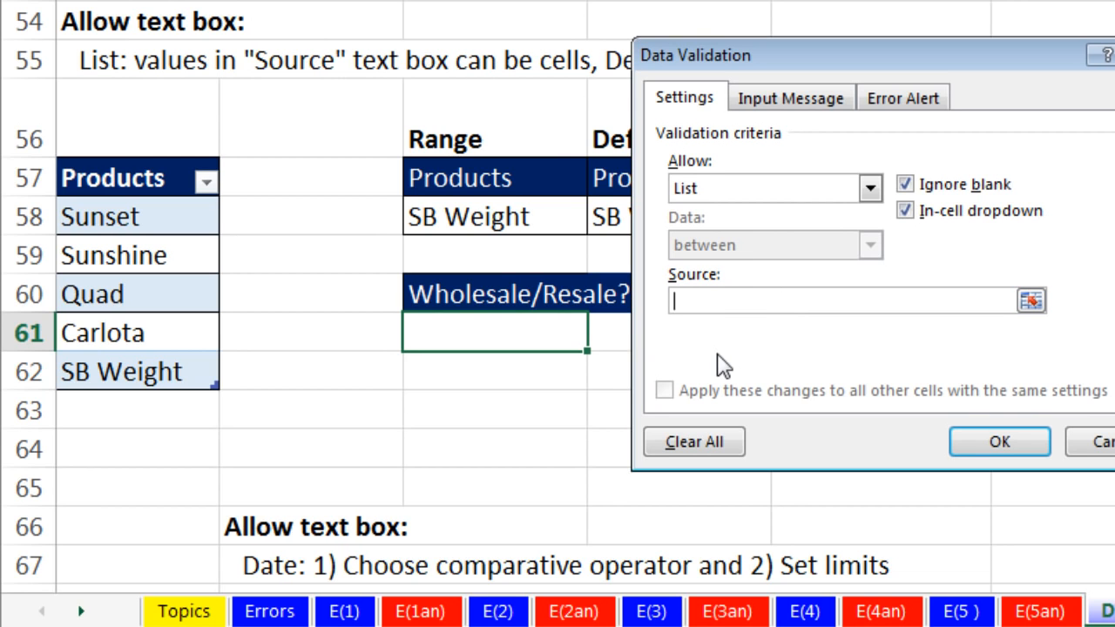
pyautogui.write('Wholesale,Resale')
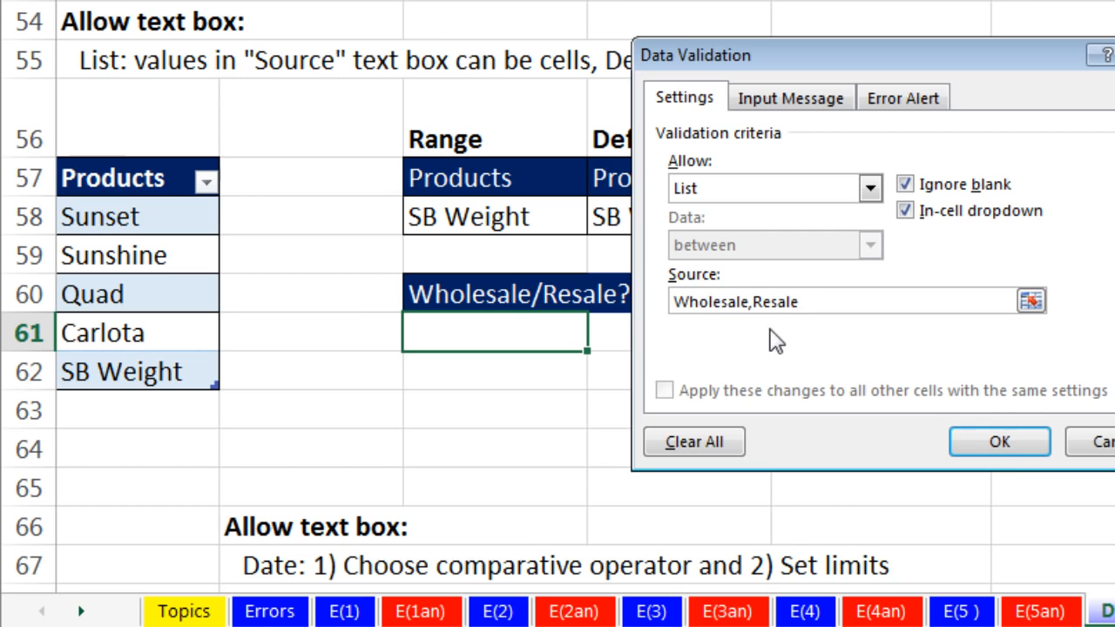
pyautogui.click(1008, 448)
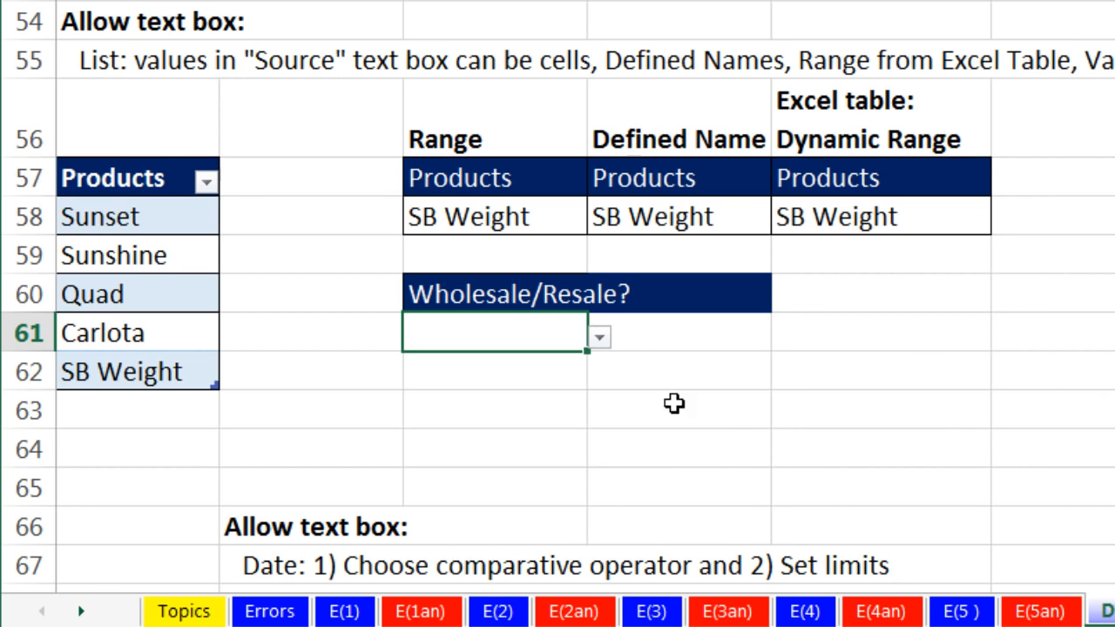
# Test the C61 dropdown by choosing Resale and finally Wholesale.
pyautogui.click(598, 340)
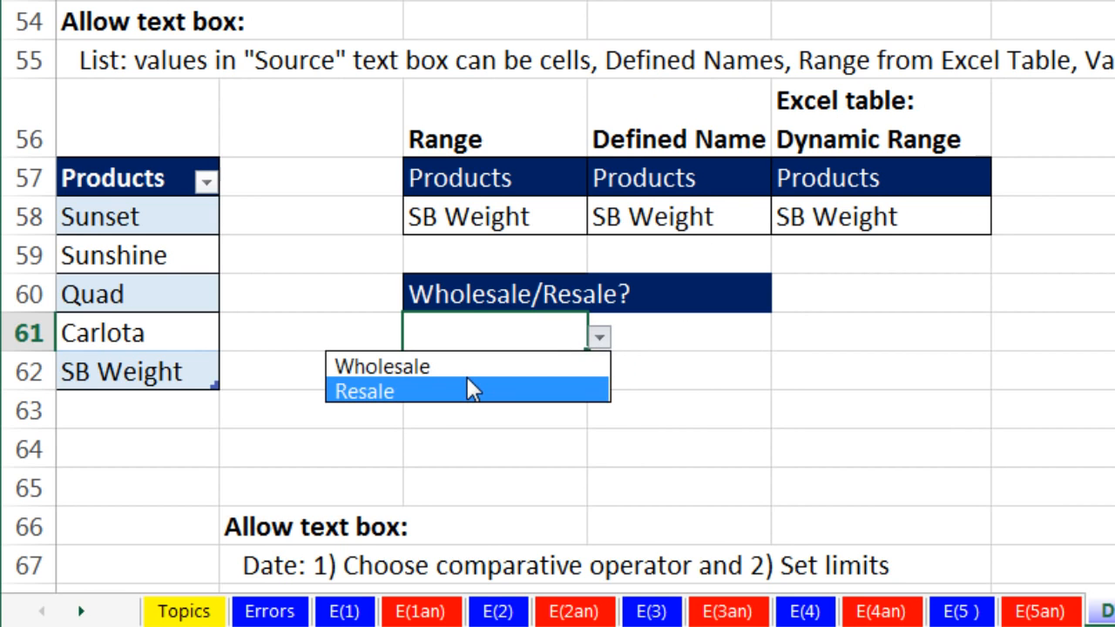
pyautogui.click(470, 390)
pyautogui.click(599, 338)
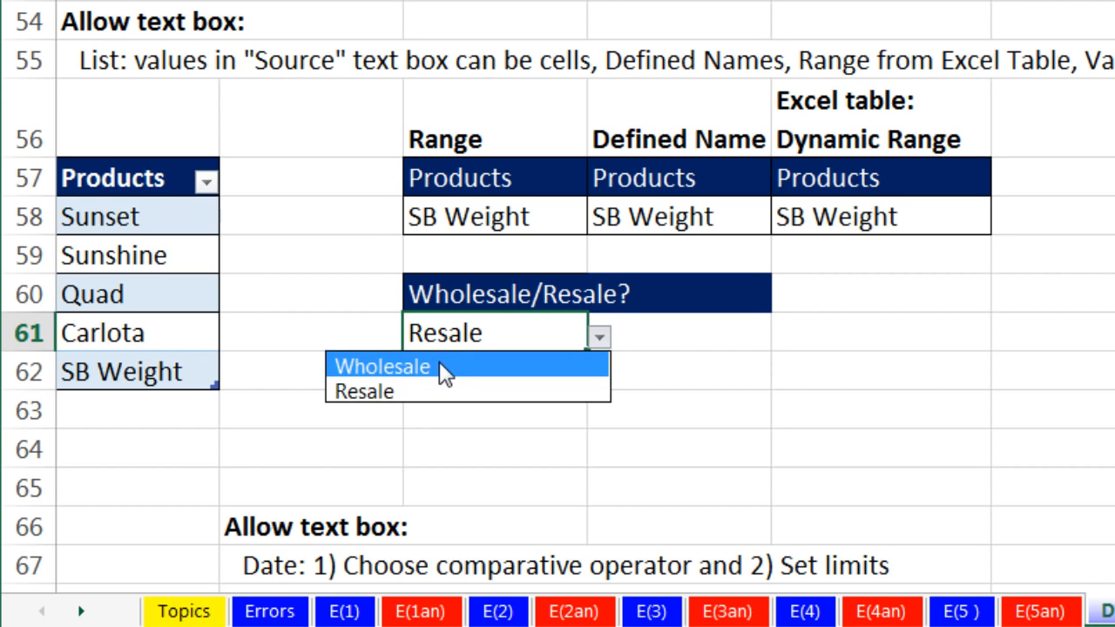
pyautogui.click(439, 364)
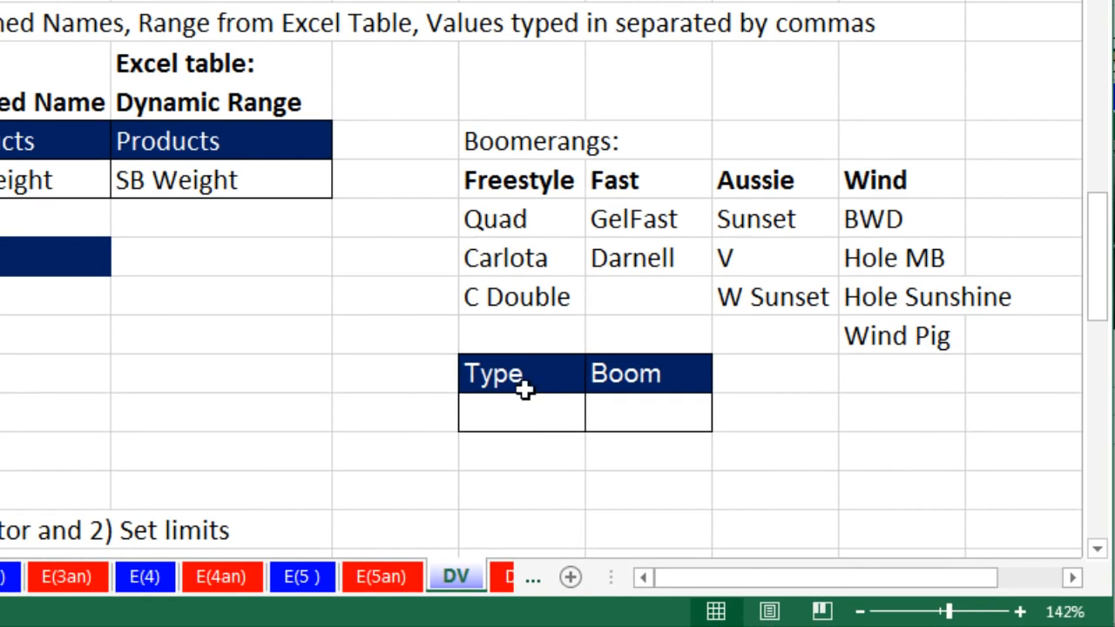
# Examine the Freestyle, Fast, Aussie and Wind boomerang lists and the empty cells below Type and Boom.
pyautogui.click(524, 414)
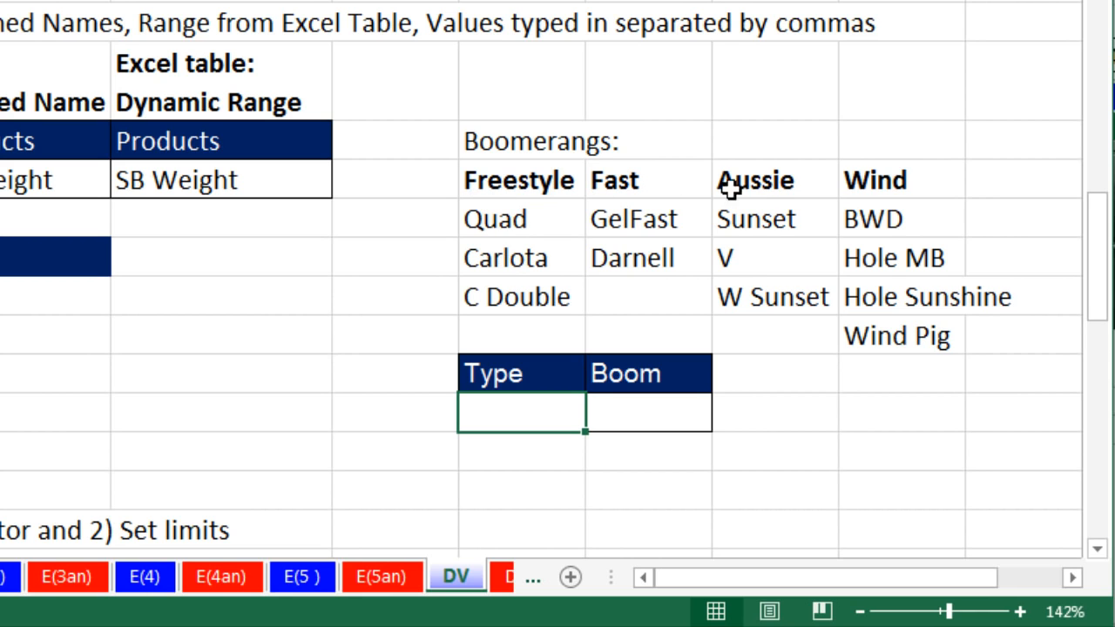
pyautogui.moveTo(512, 219); pyautogui.dragTo(510, 290)
pyautogui.moveTo(610, 223); pyautogui.dragTo(632, 256)
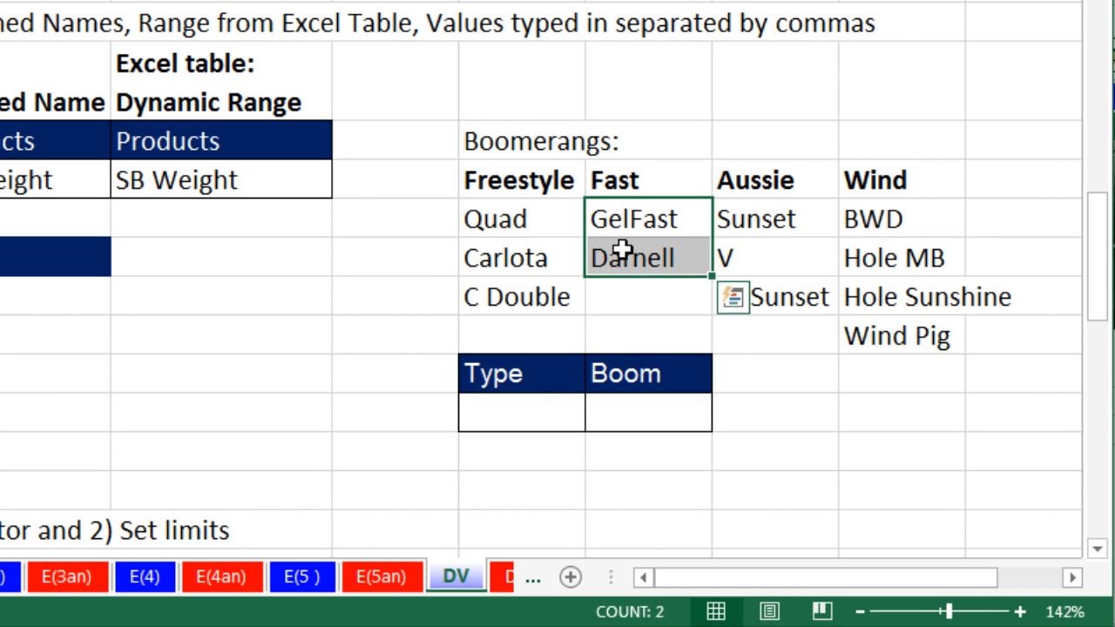
pyautogui.moveTo(749, 217); pyautogui.dragTo(757, 286)
pyautogui.moveTo(849, 222); pyautogui.dragTo(882, 340)
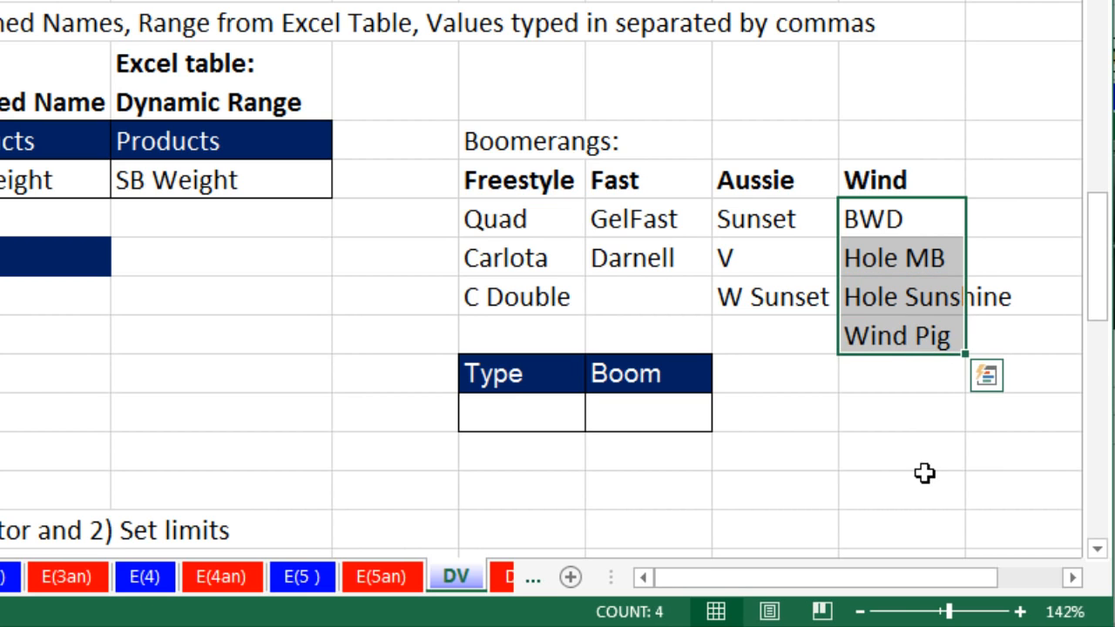
pyautogui.click(508, 405)
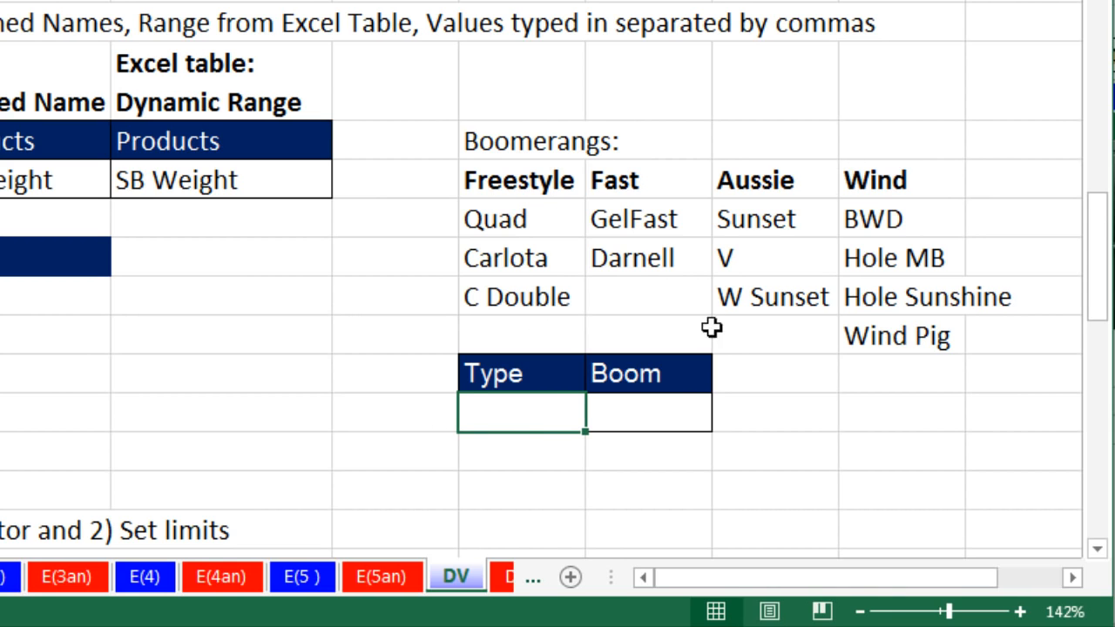
pyautogui.click(635, 410)
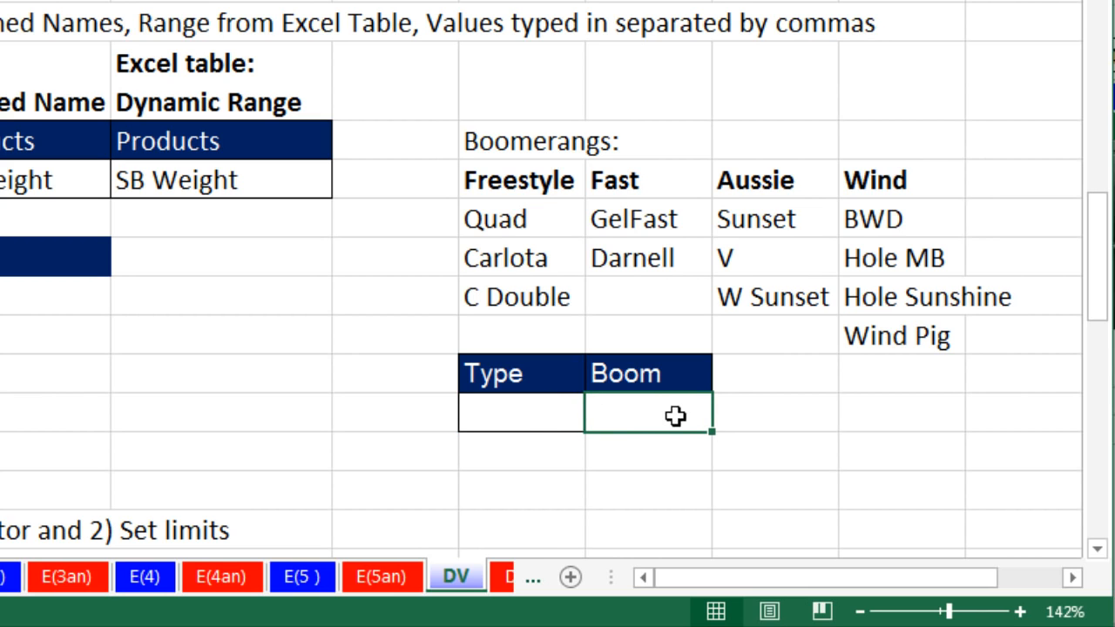
pyautogui.click(502, 417)
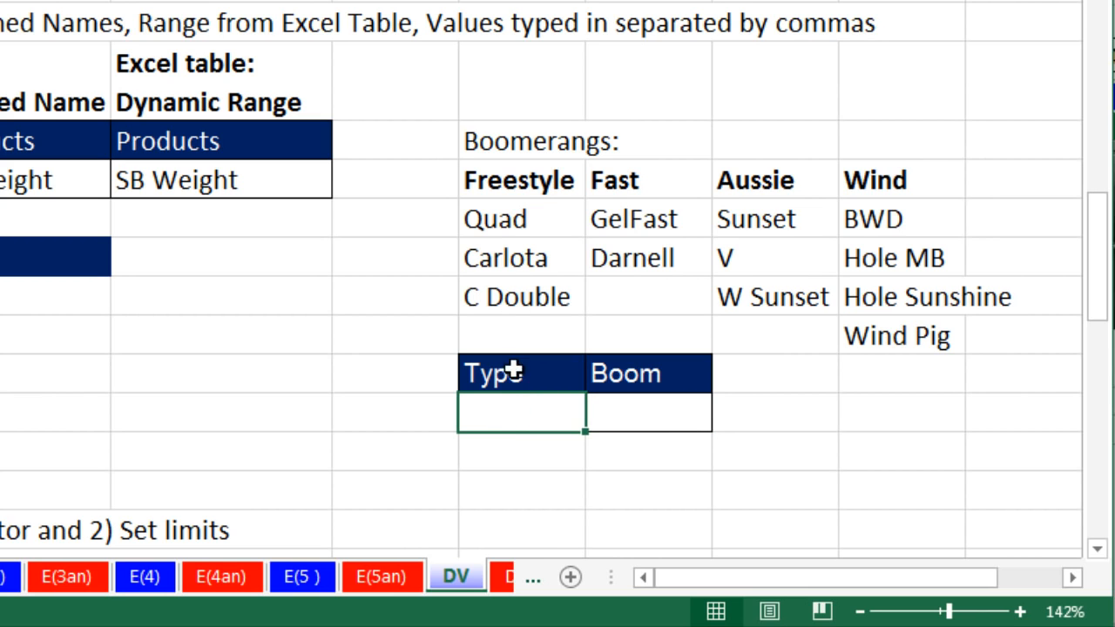
pyautogui.click(628, 411)
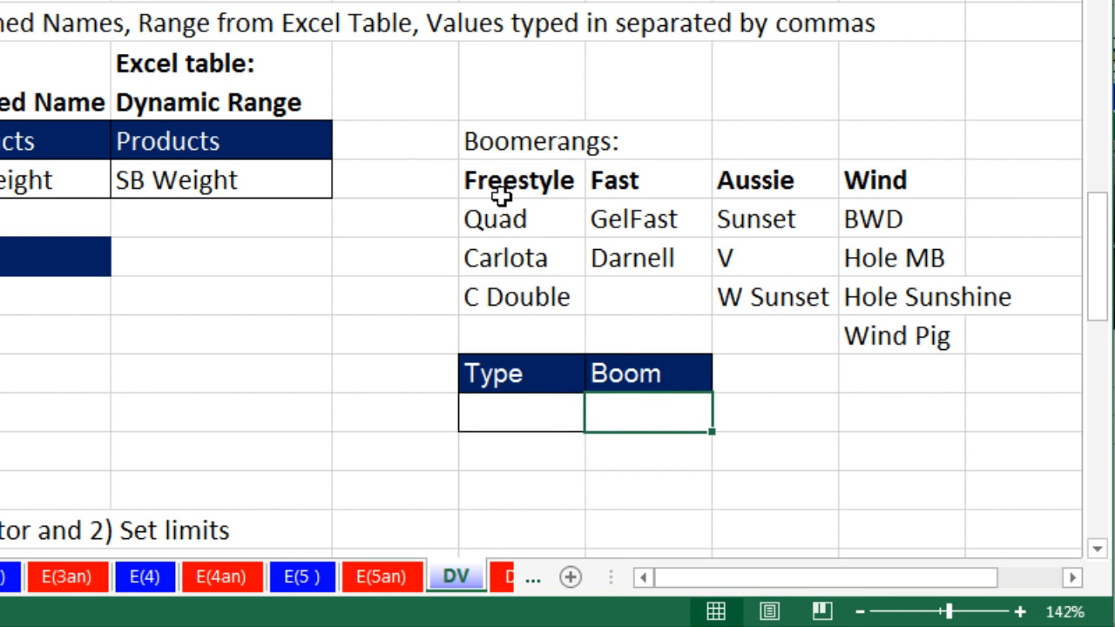
# Define the name Type for the boomerang category headers G58:J58 and check it by jumping to the named range.
pyautogui.moveTo(480, 182); pyautogui.dragTo(843, 180)
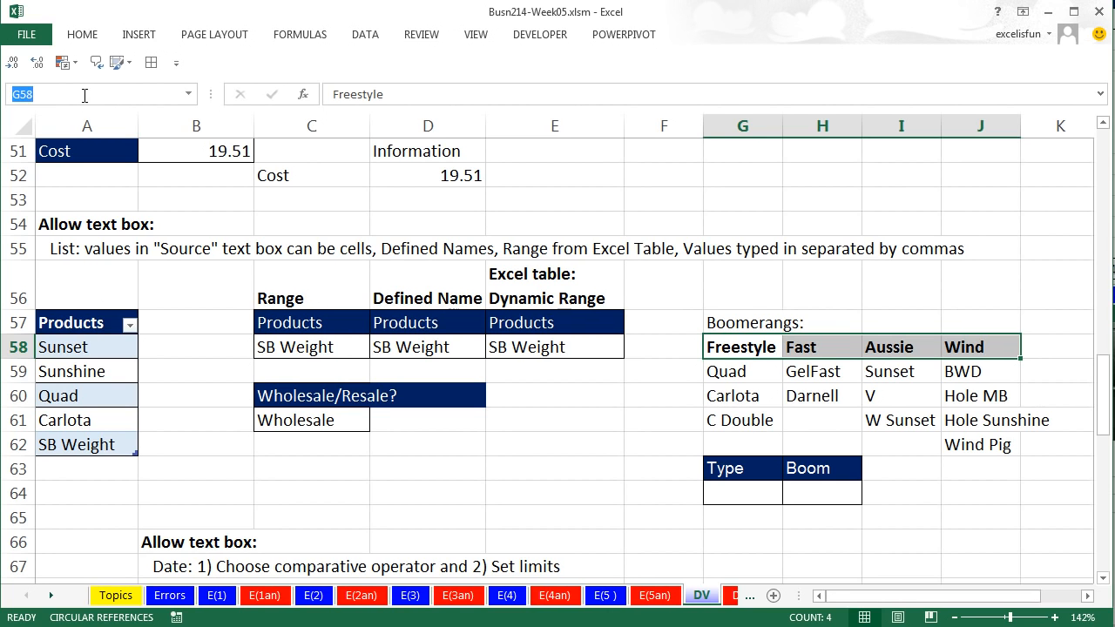
pyautogui.press('Return')
pyautogui.click(612, 390)
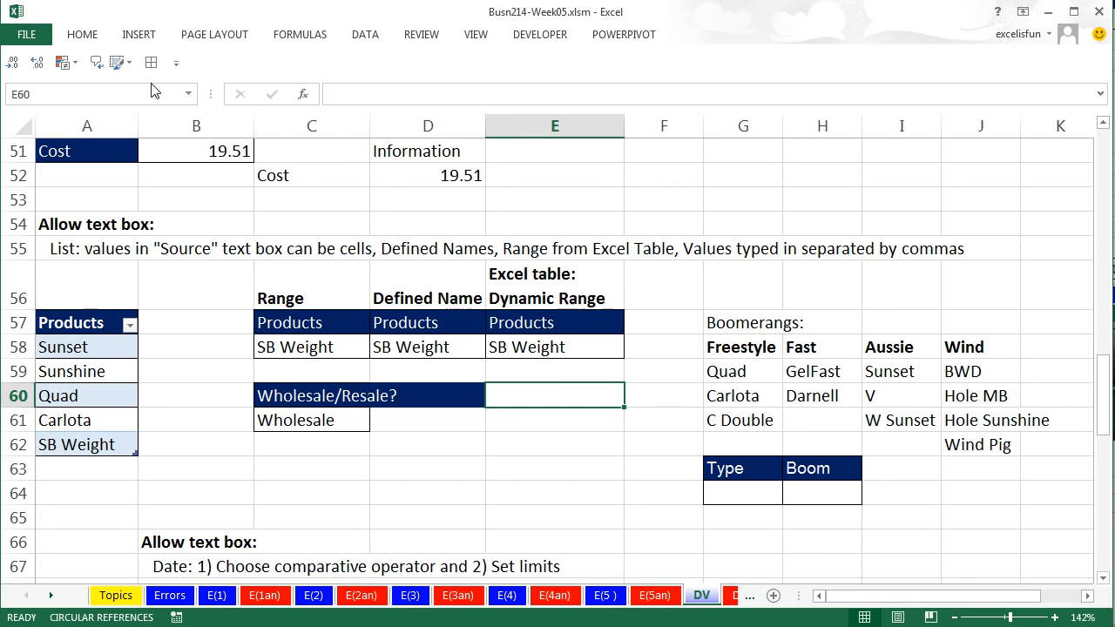
pyautogui.click(188, 94)
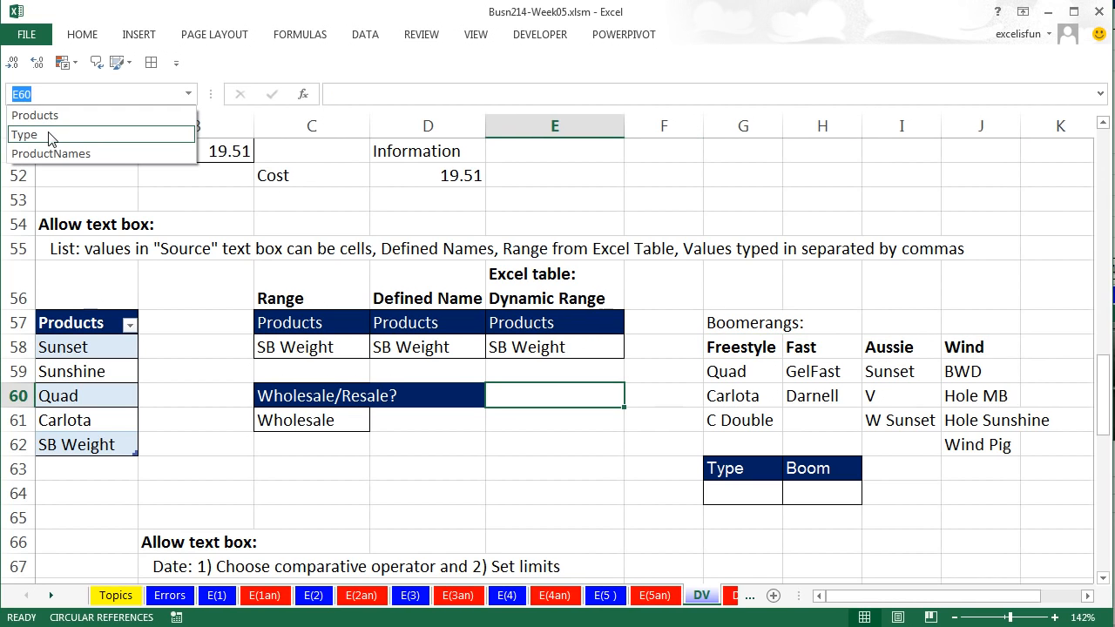
pyautogui.click(35, 135)
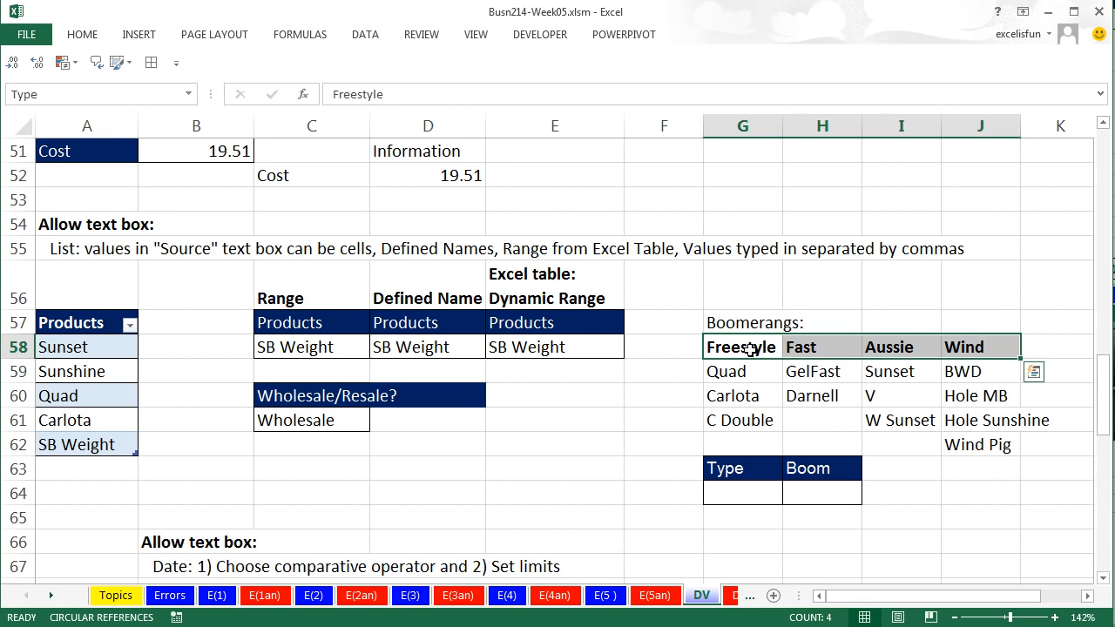
# Create names from the top row for the Freestyle, Fast, Aussie and Wind columns, including only each column's filled cells from row 58.
pyautogui.moveTo(749, 349); pyautogui.dragTo(742, 420)
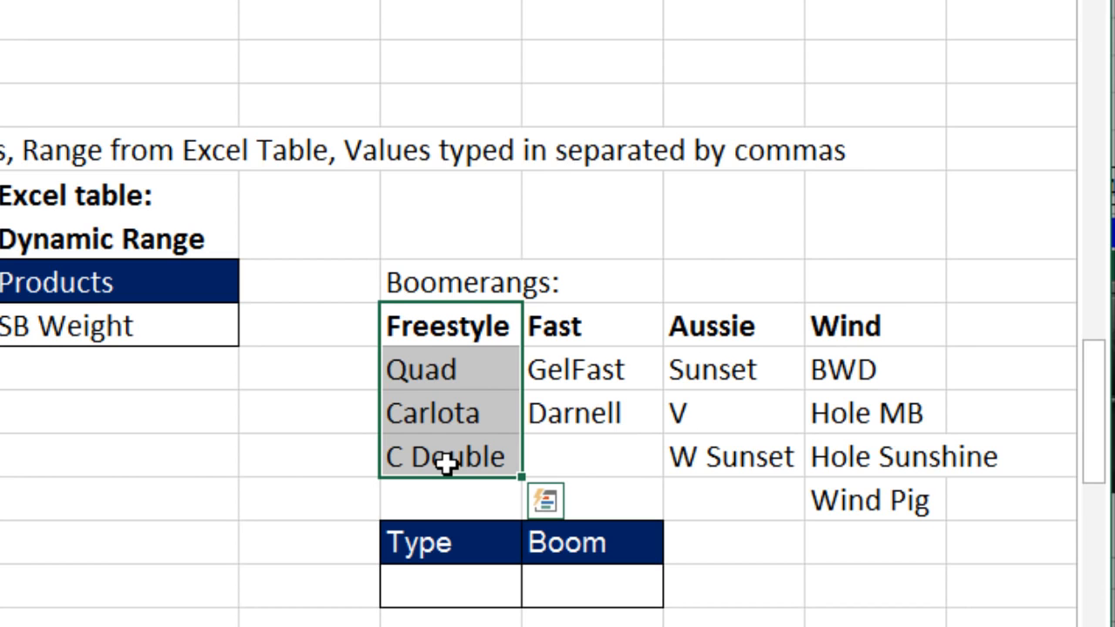
pyautogui.press('ctrl')
pyautogui.moveTo(572, 324); pyautogui.dragTo(578, 392)
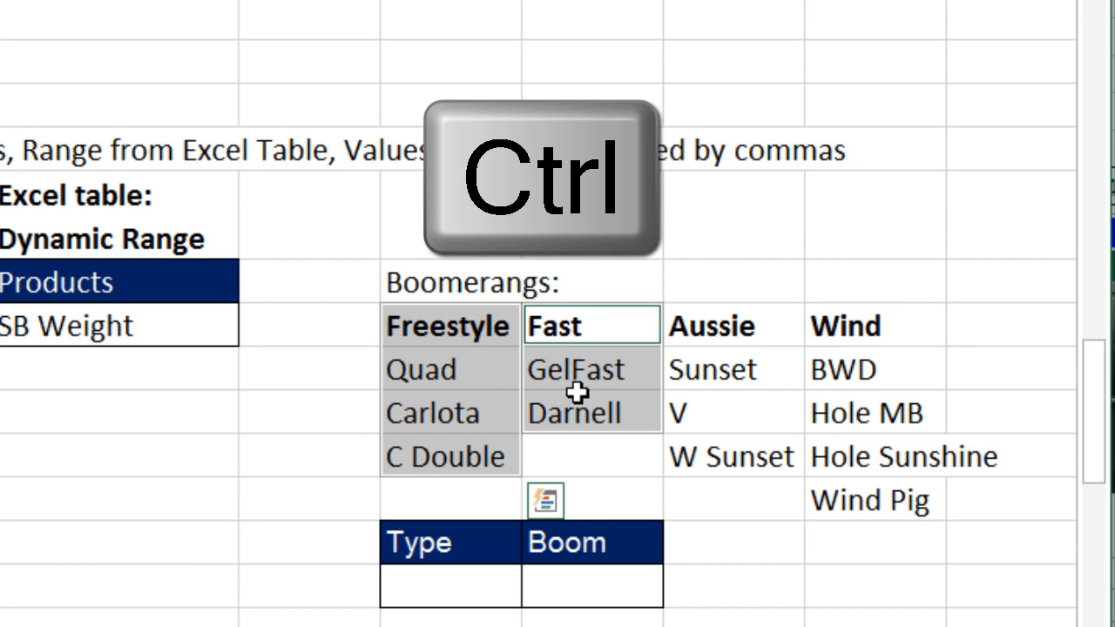
pyautogui.keyDown('ctrl'); pyautogui.click(722, 324); pyautogui.keyUp('ctrl')
pyautogui.moveTo(722, 324); pyautogui.dragTo(765, 454)
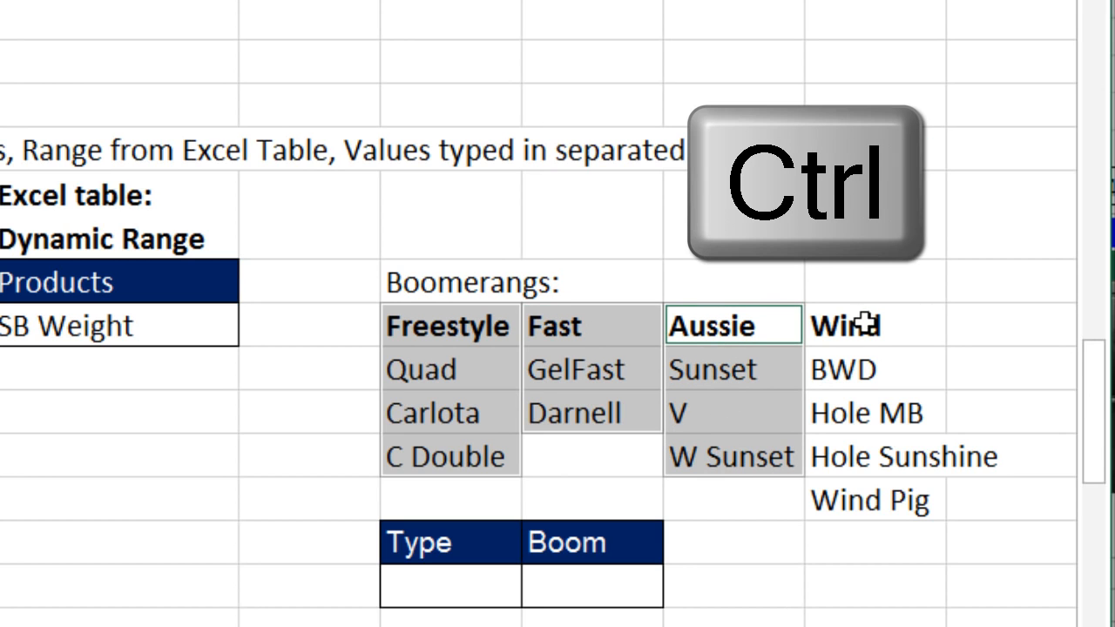
pyautogui.moveTo(856, 324); pyautogui.dragTo(865, 501)
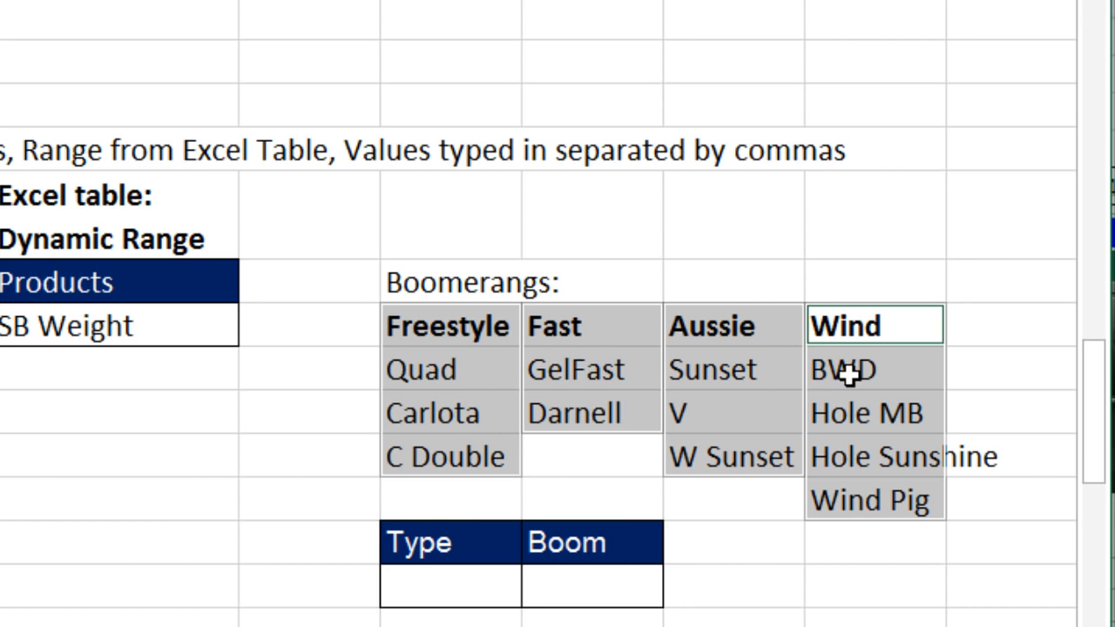
pyautogui.hotkey('ctrl', 'shift', 'F3')
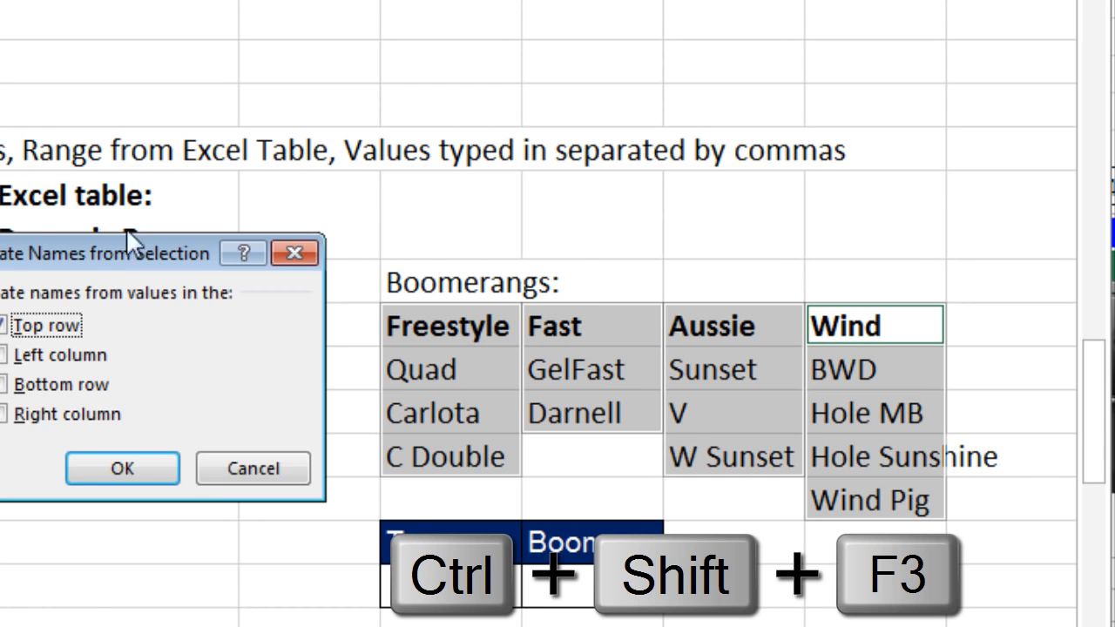
pyautogui.moveTo(116, 258); pyautogui.dragTo(544, 43)
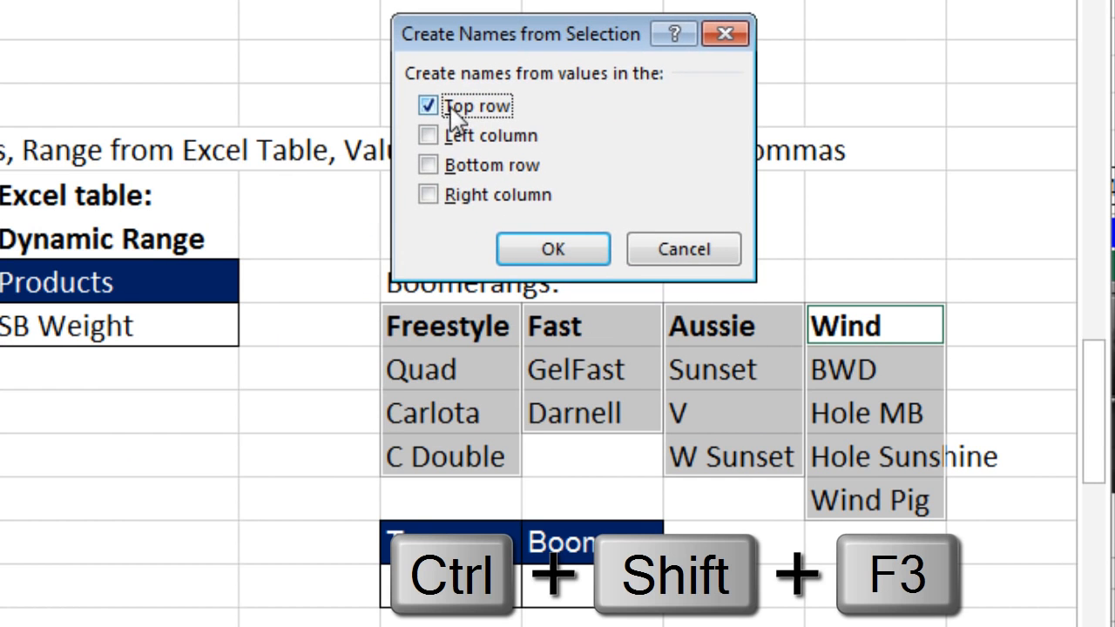
pyautogui.click(576, 253)
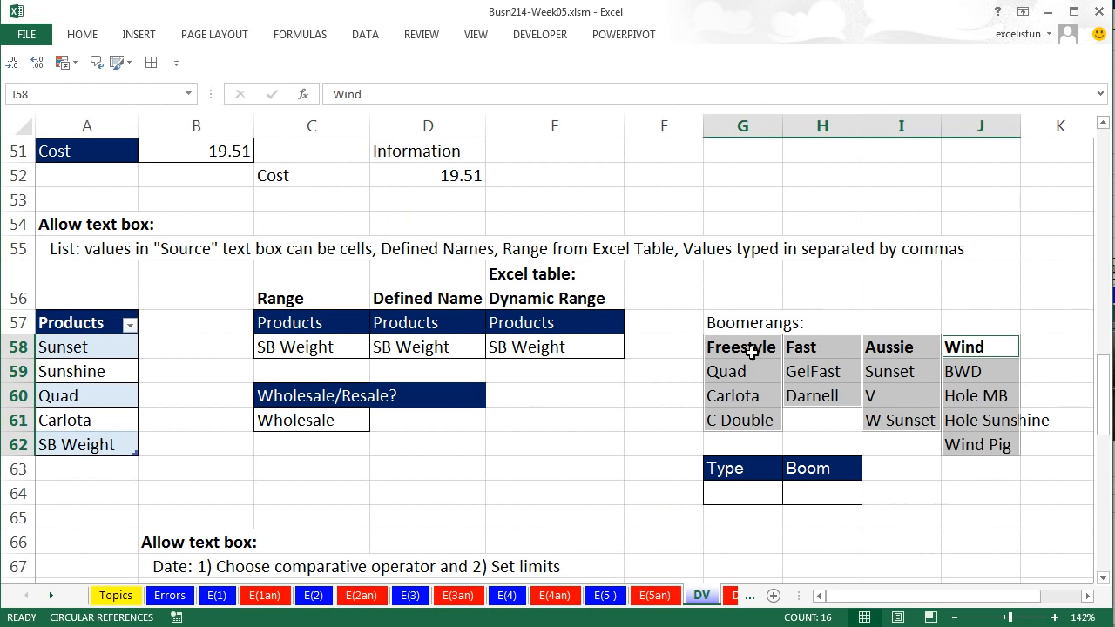
pyautogui.click(665, 397)
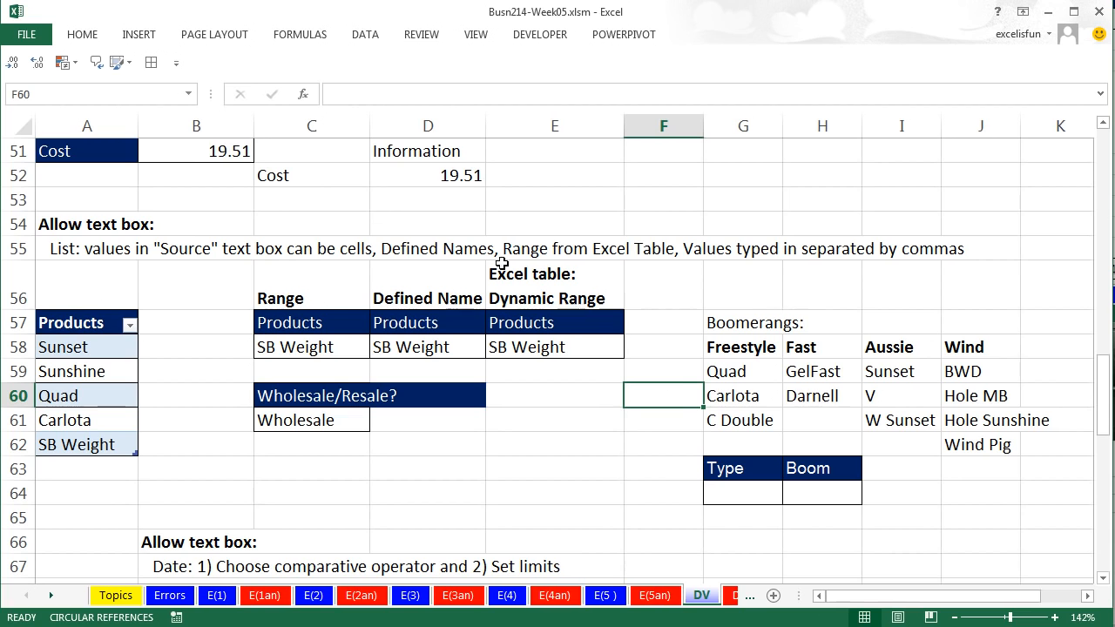
# Check the names Freestyle and Wind by jumping to each named range.
pyautogui.click(188, 94)
pyautogui.click(75, 152)
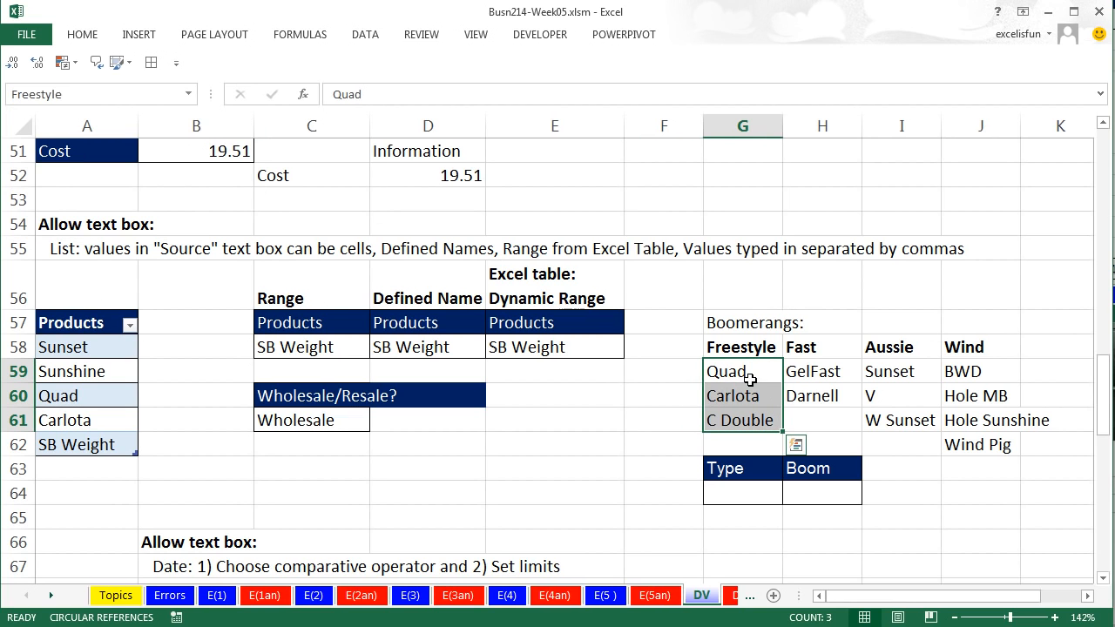
pyautogui.click(188, 94)
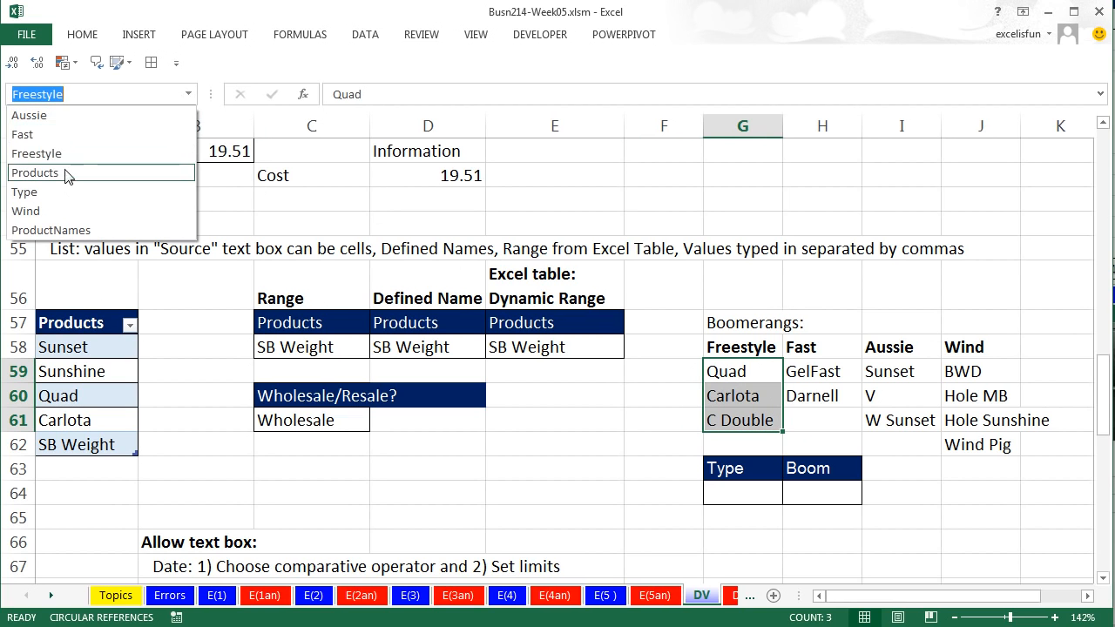
pyautogui.click(60, 212)
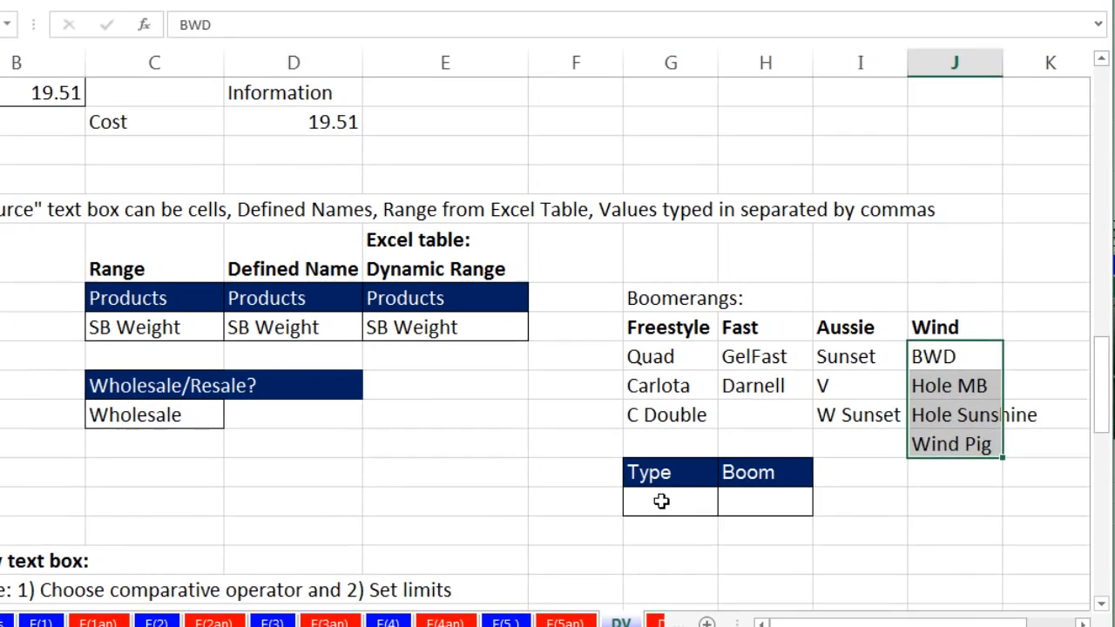
# Add list validation to the Type cell G64, using the defined name Type as its source.
pyautogui.click(727, 493)
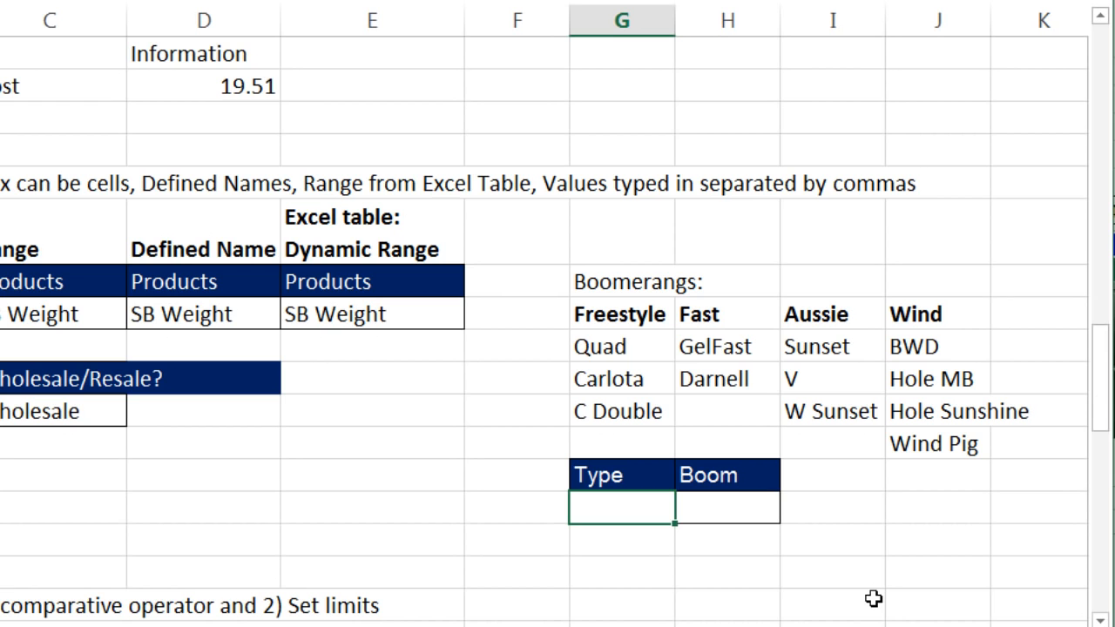
pyautogui.hotkey('alt', 'd')
pyautogui.press('l')
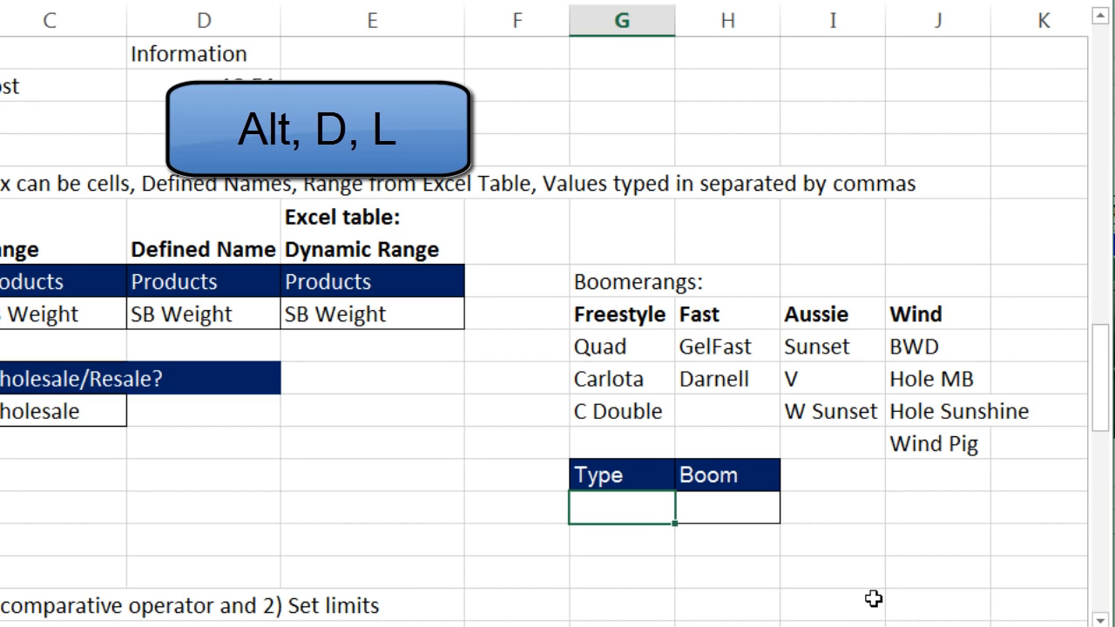
pyautogui.press('Tab')
pyautogui.press('l')
pyautogui.press('Tab')
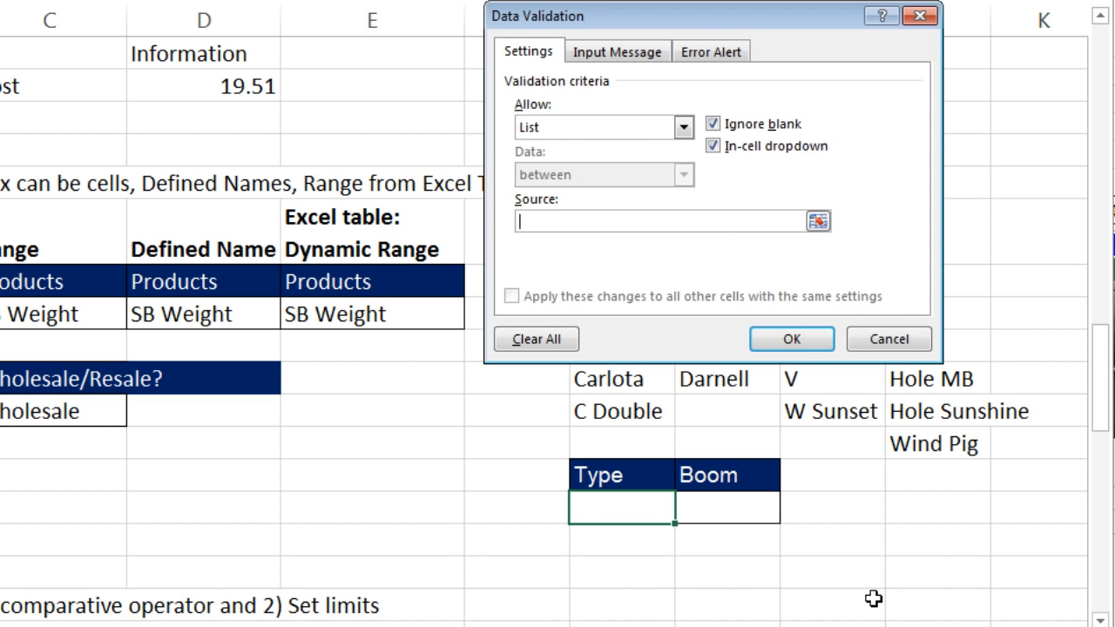
pyautogui.press('F3')
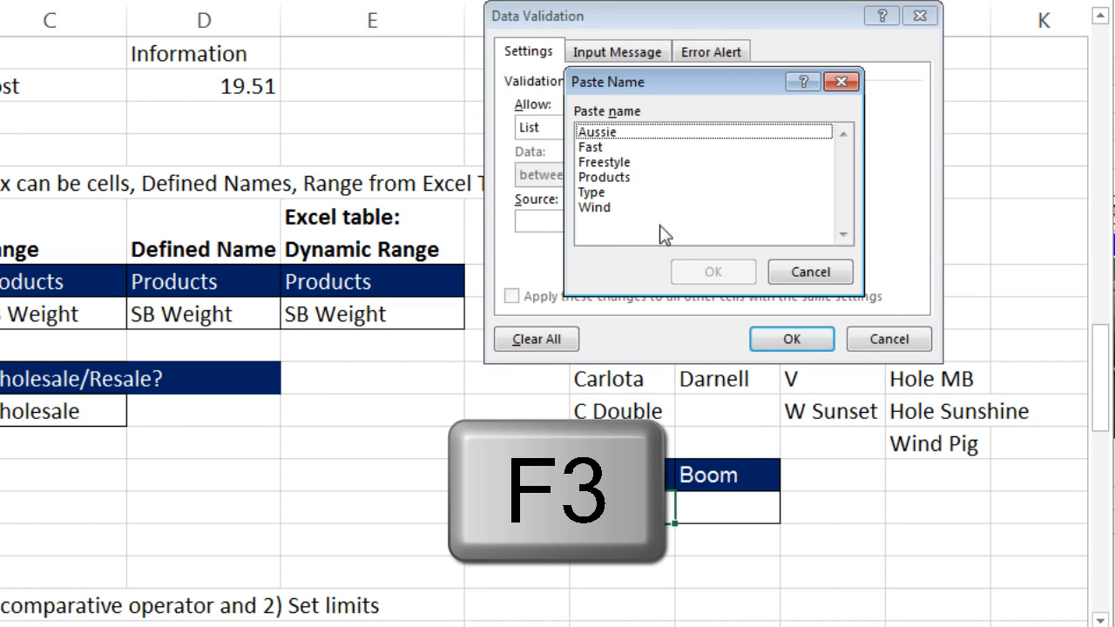
pyautogui.doubleClick(603, 192)
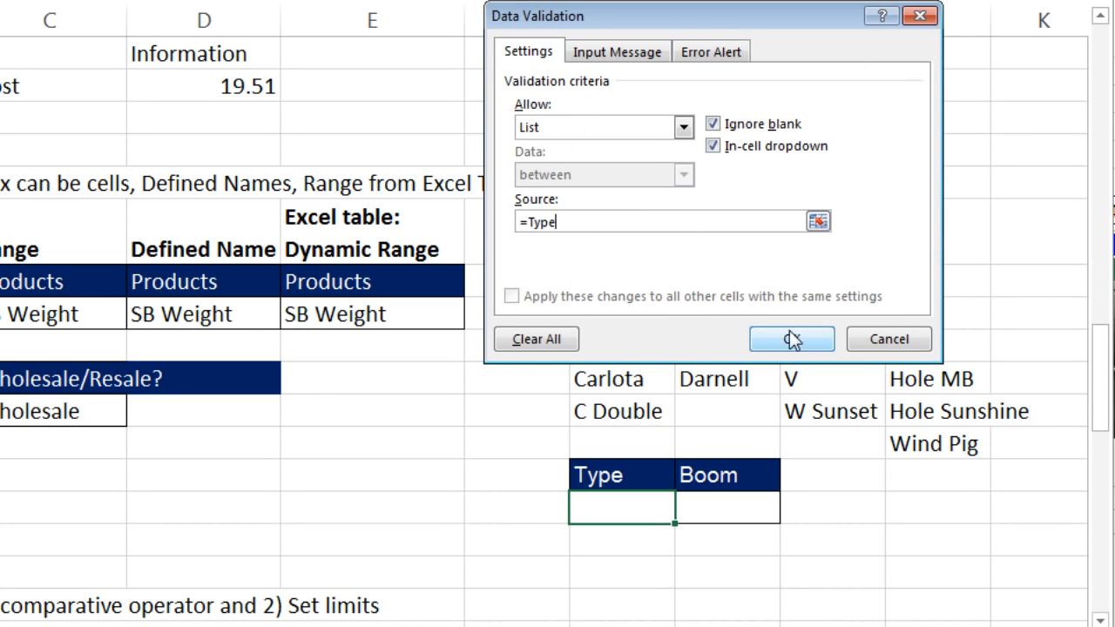
pyautogui.click(791, 340)
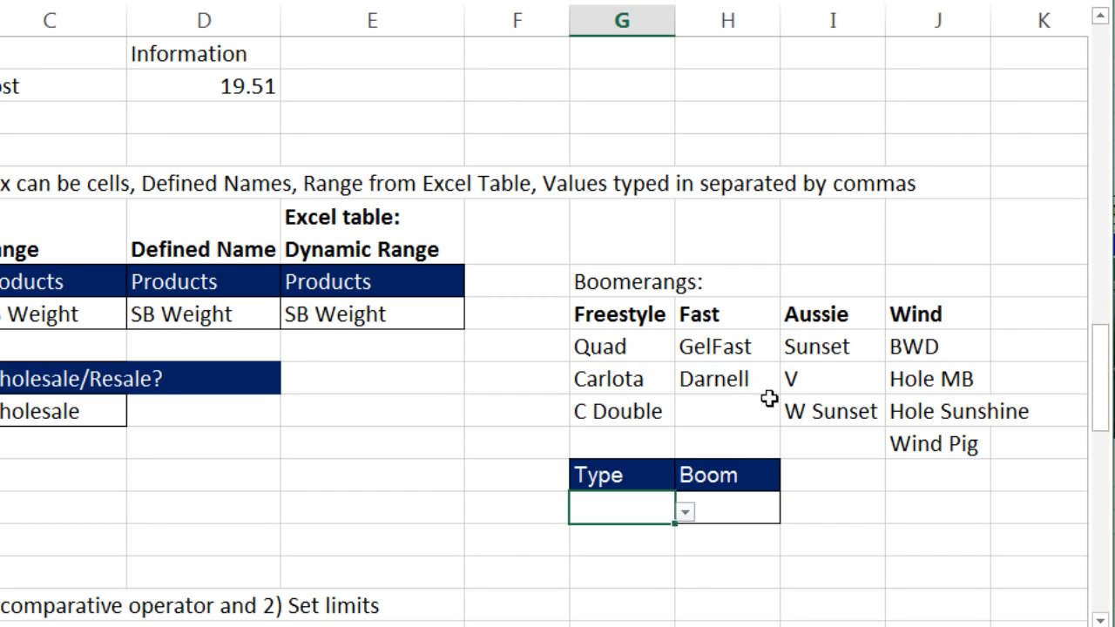
# Choose Freestyle from the dropdown in G64 and inspect the matching boomerangs in G59:G61.
pyautogui.click(686, 514)
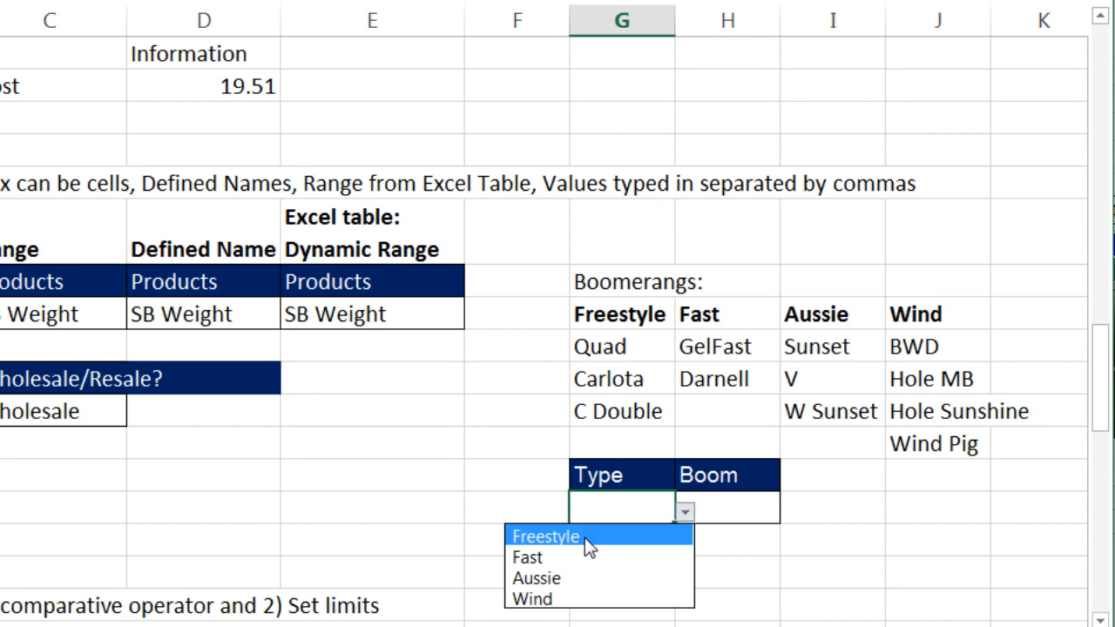
pyautogui.click(585, 537)
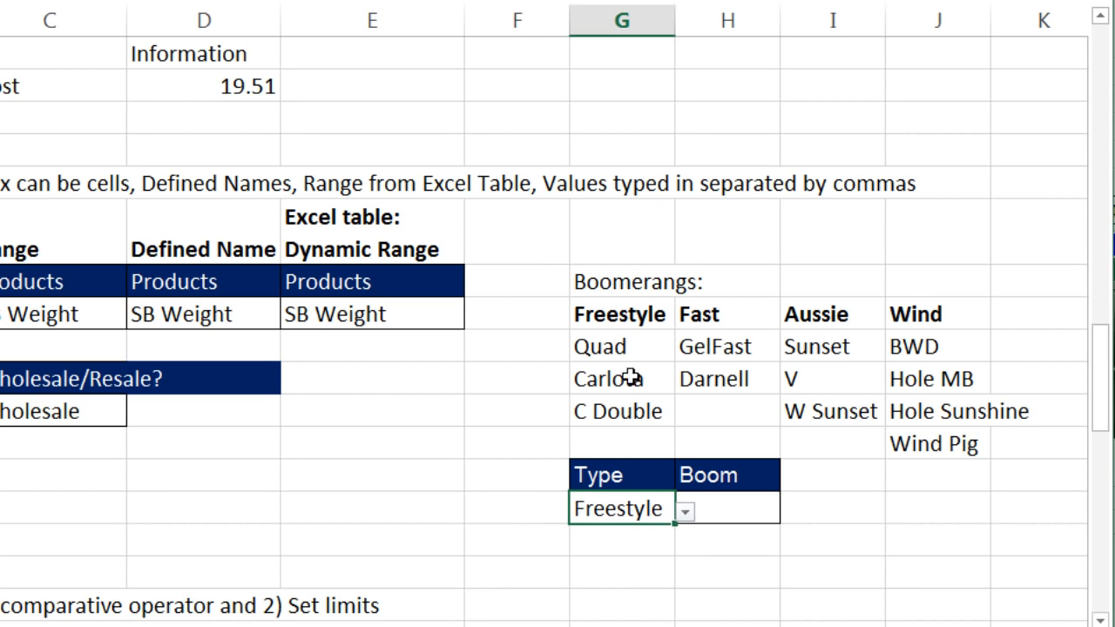
pyautogui.moveTo(612, 345); pyautogui.dragTo(614, 409)
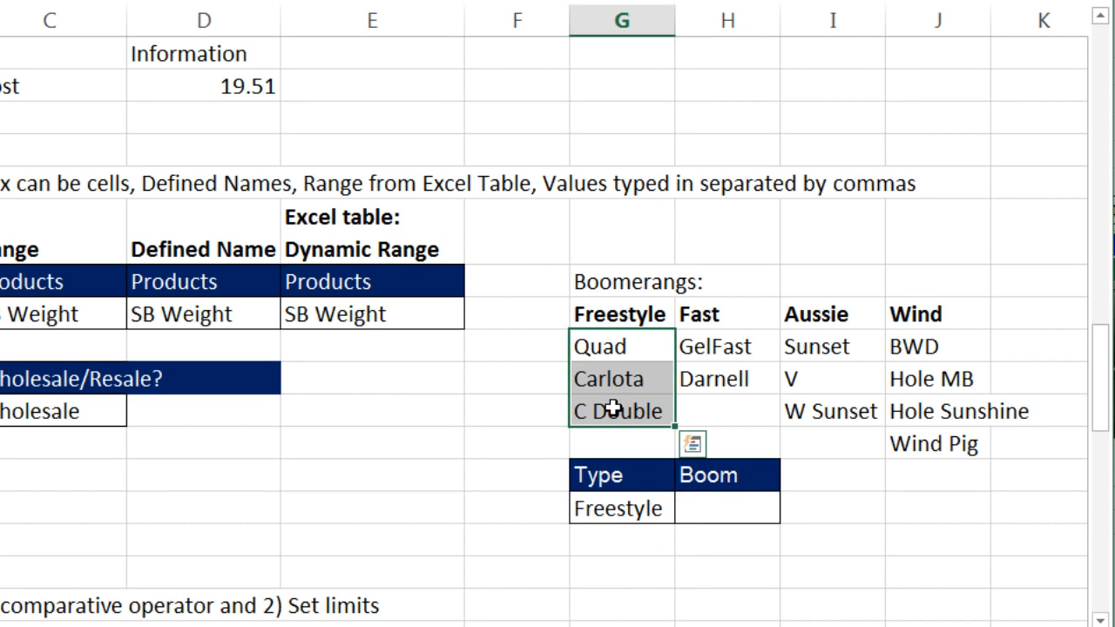
pyautogui.click(634, 515)
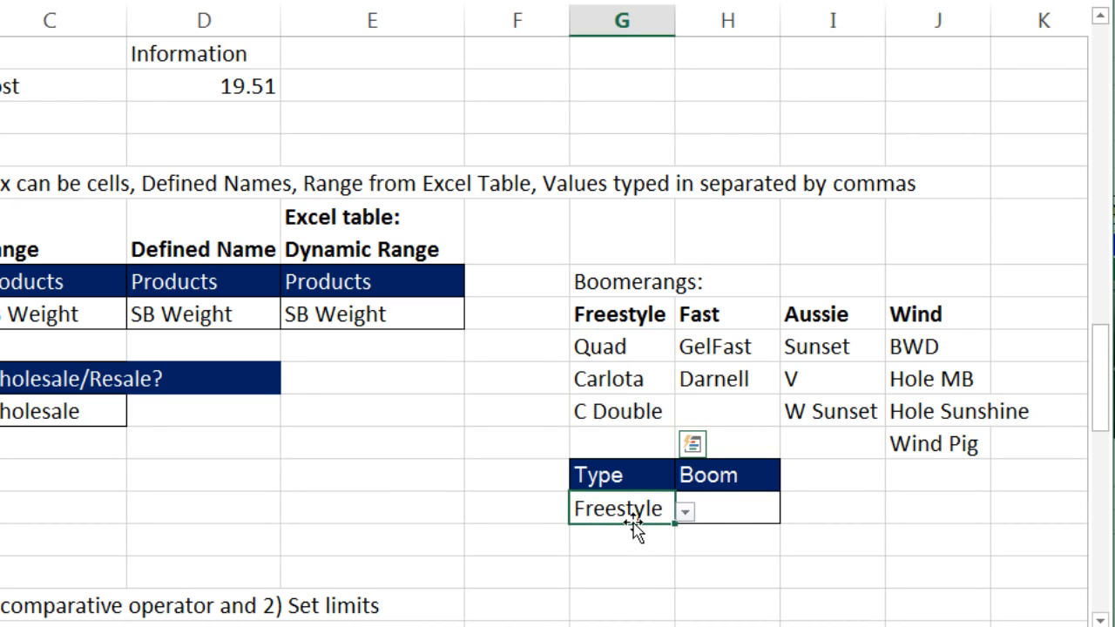
# Set up list validation for the Boom cell H64 with $G$64 as the source reference.
pyautogui.click(711, 512)
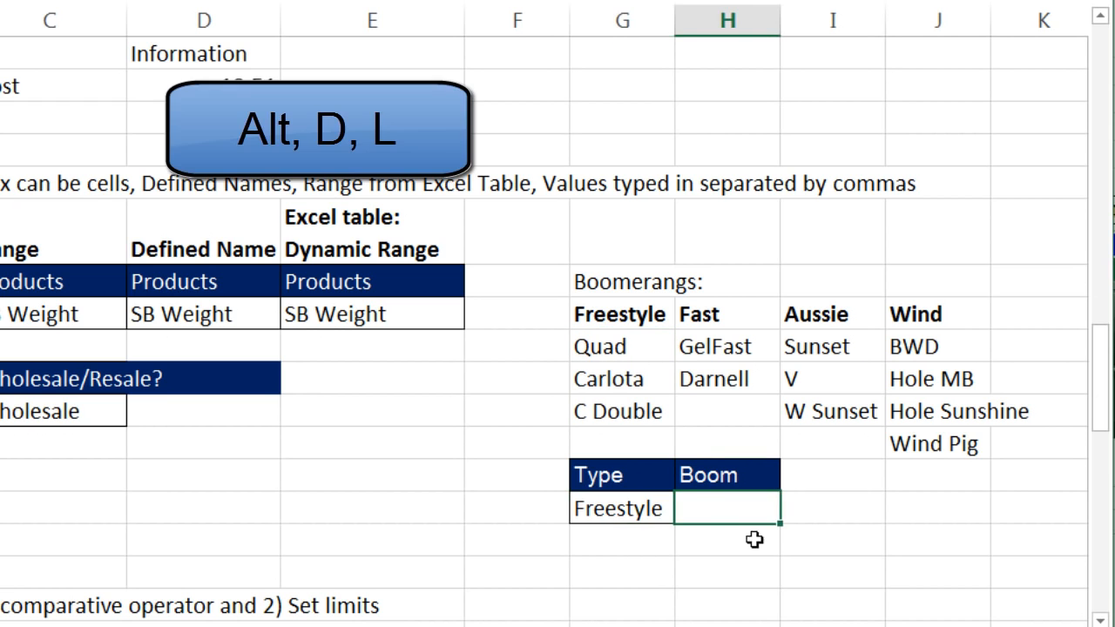
pyautogui.hotkey('alt', 'd')
pyautogui.press('l')
pyautogui.press('Tab')
pyautogui.press('l')
pyautogui.press('Tab')
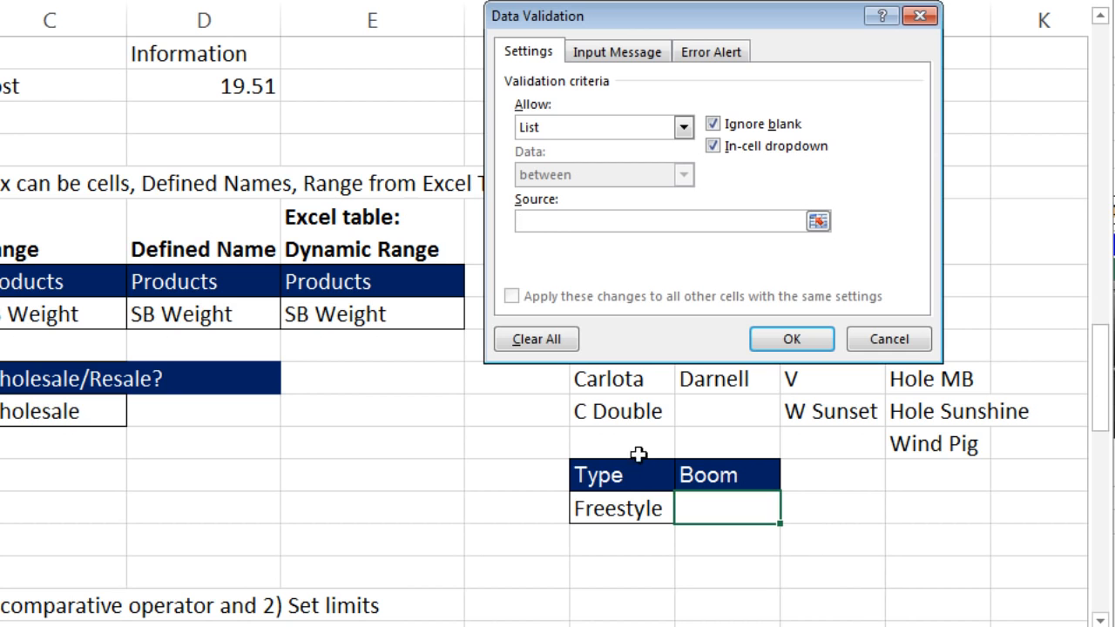
pyautogui.click(601, 511)
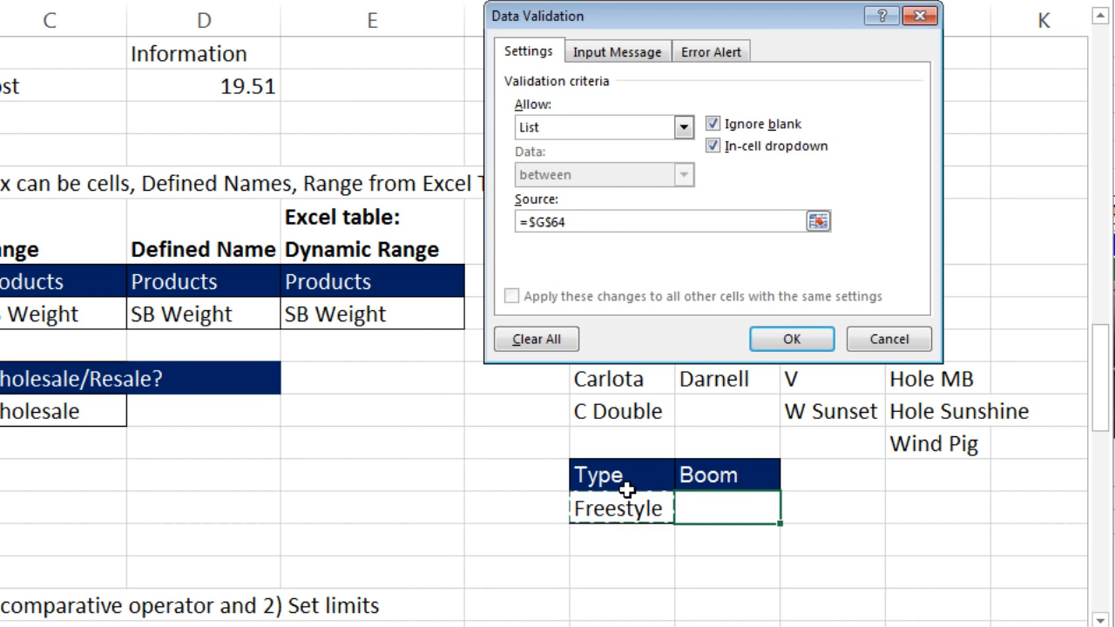
# Wrap the source reference in INDIRECT to read =indirect($G$64) and apply the validation to H64.
pyautogui.click(528, 222)
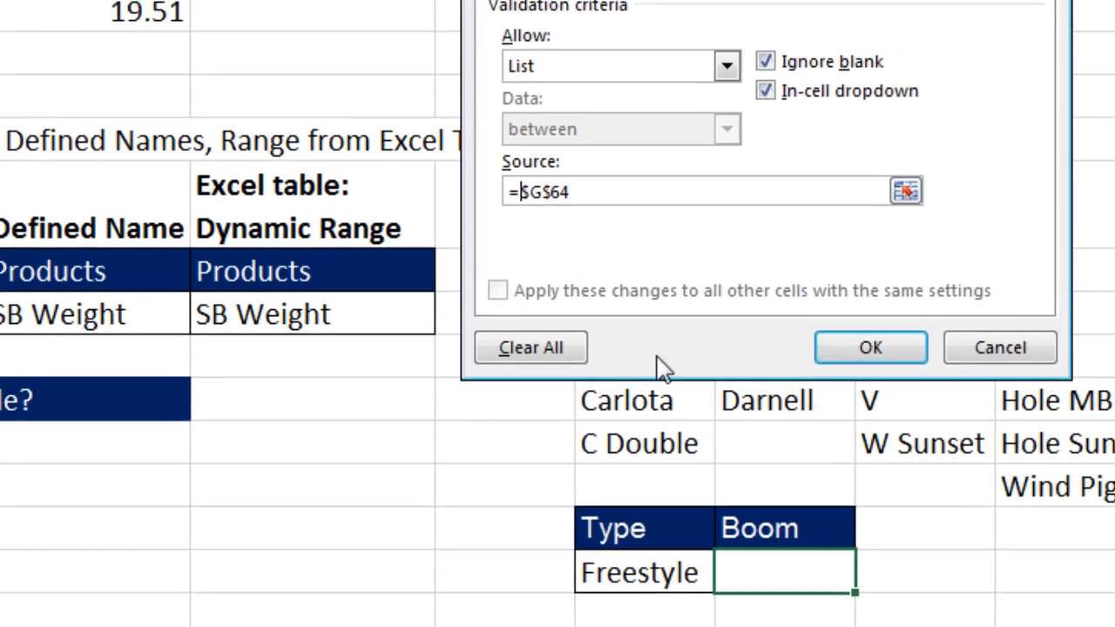
pyautogui.write('indi')
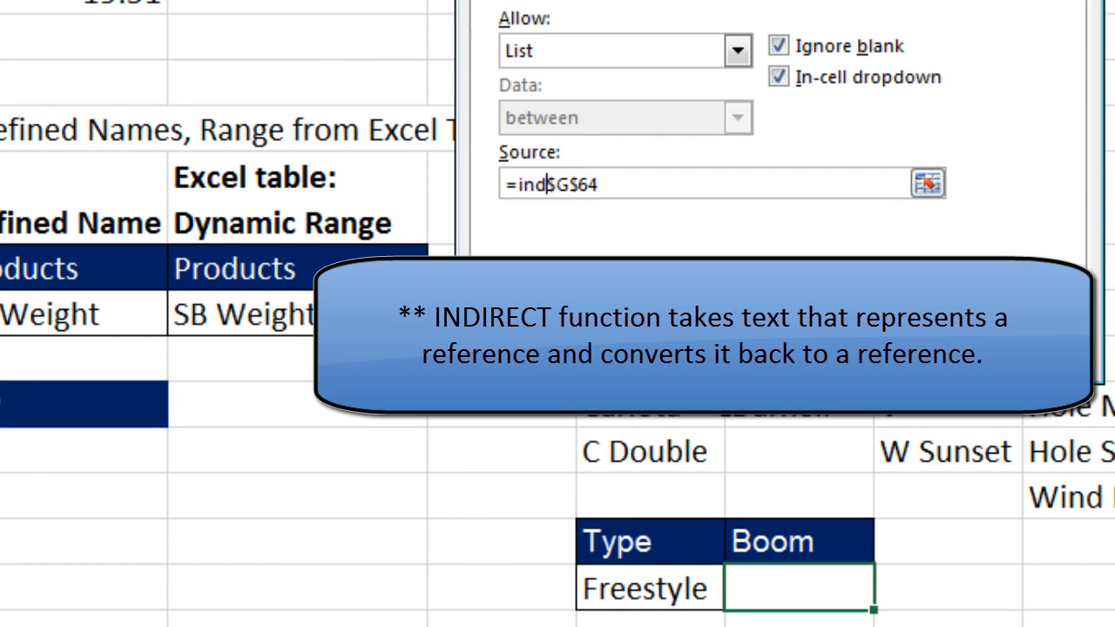
pyautogui.write('rect')
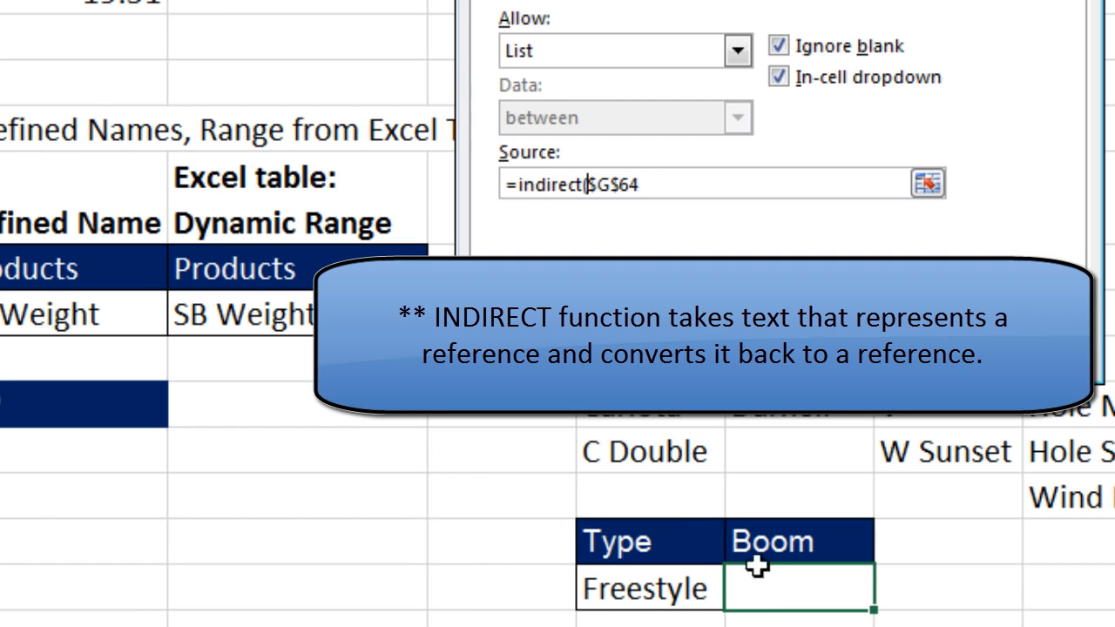
pyautogui.write('(')
pyautogui.click(652, 183)
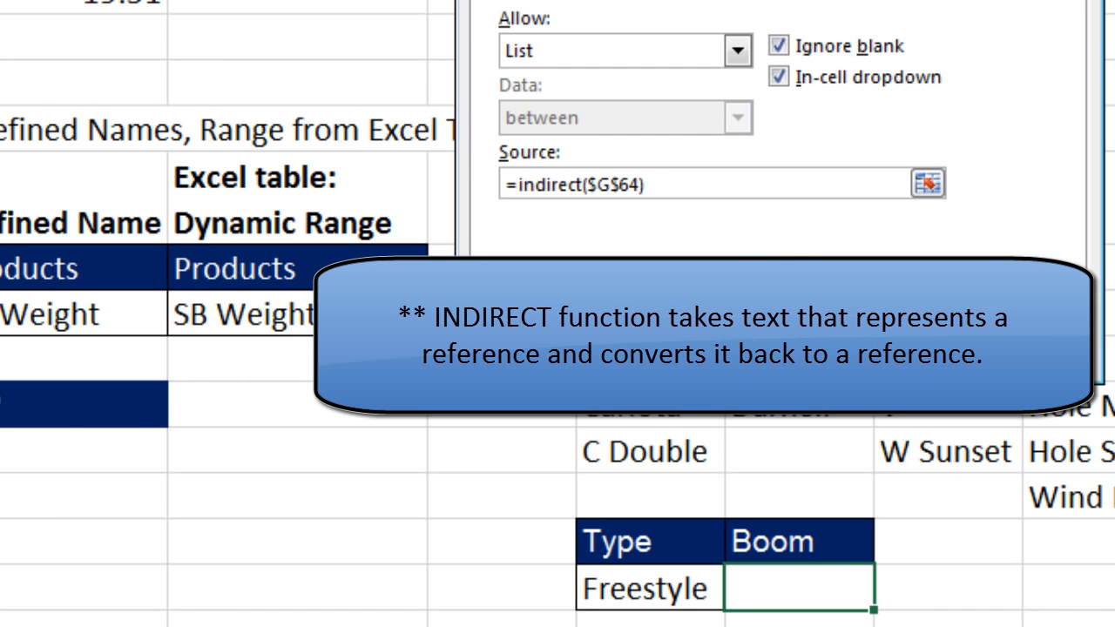
pyautogui.click(872, 357)
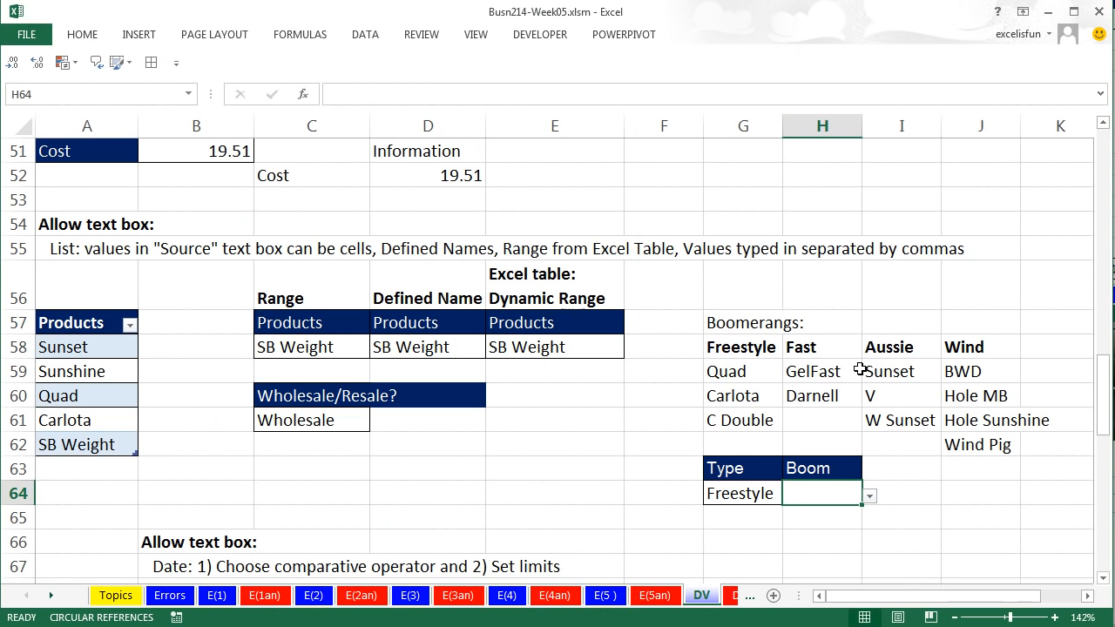
# Test the dependent dropdowns by choosing Carlota under Freestyle, and finally Type Fast with Boom Darnell.
pyautogui.click(870, 495)
pyautogui.click(798, 535)
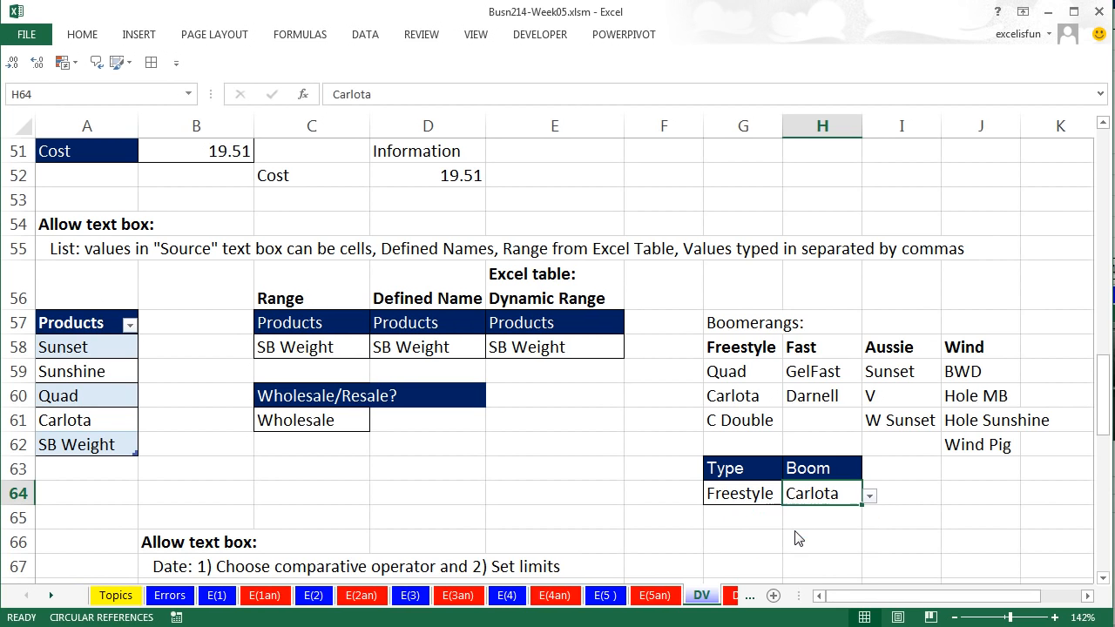
pyautogui.click(780, 497)
pyautogui.click(791, 496)
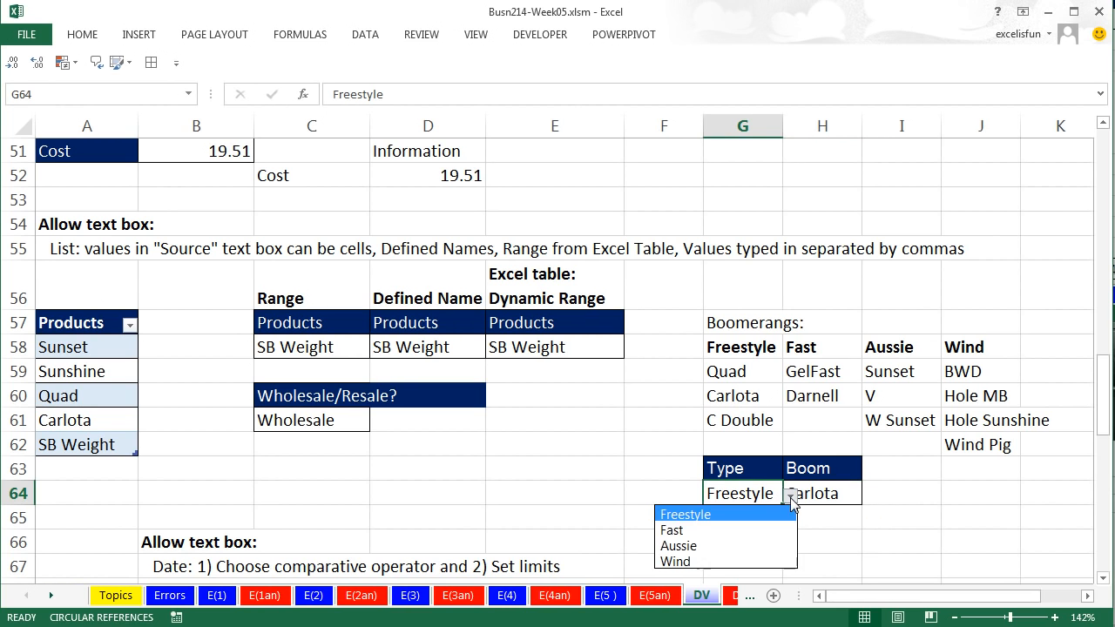
pyautogui.click(673, 530)
pyautogui.click(845, 493)
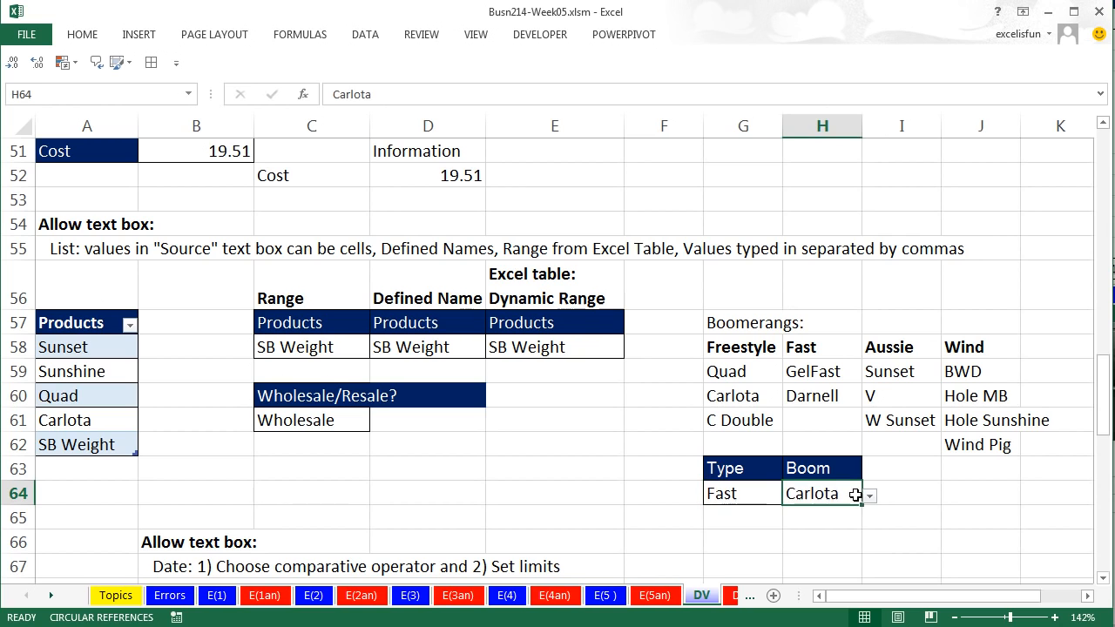
pyautogui.click(869, 495)
pyautogui.click(805, 529)
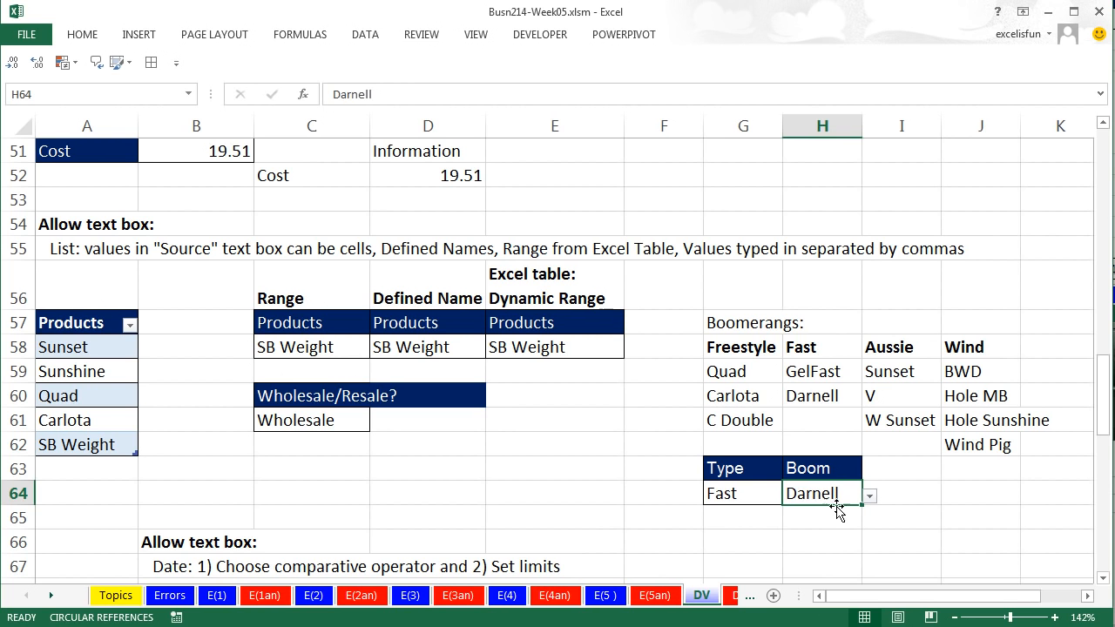
# Examine the Date, Time and Description table for Jan to Mar and its Start and End limits.
pyautogui.click(650, 515)
pyautogui.moveTo(1104, 578); pyautogui.dragTo(1103, 579)
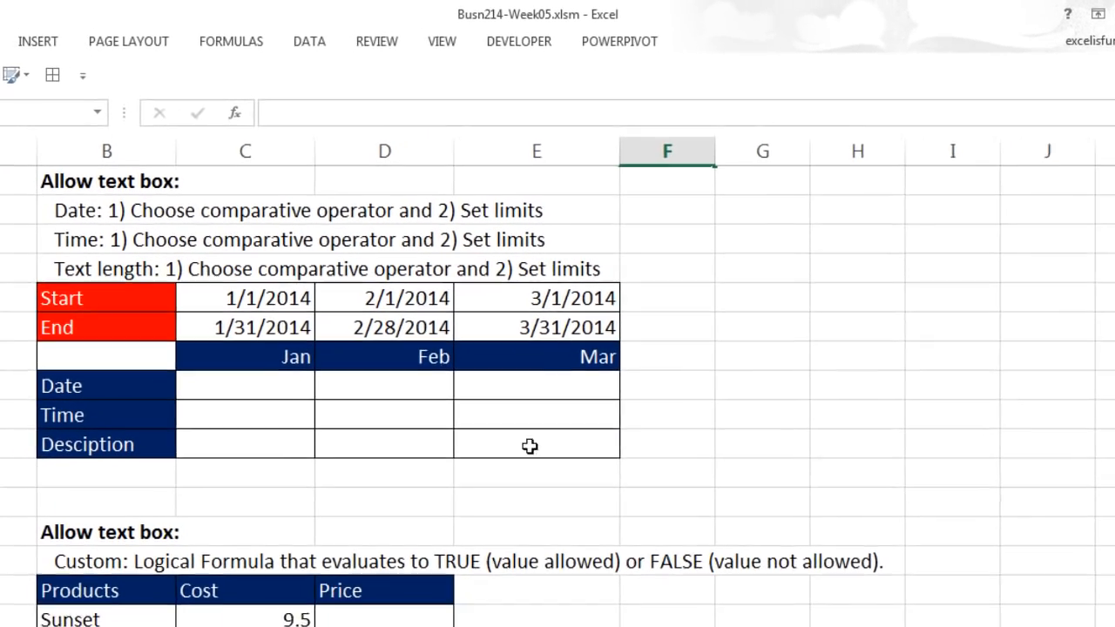
pyautogui.moveTo(140, 353); pyautogui.dragTo(570, 450)
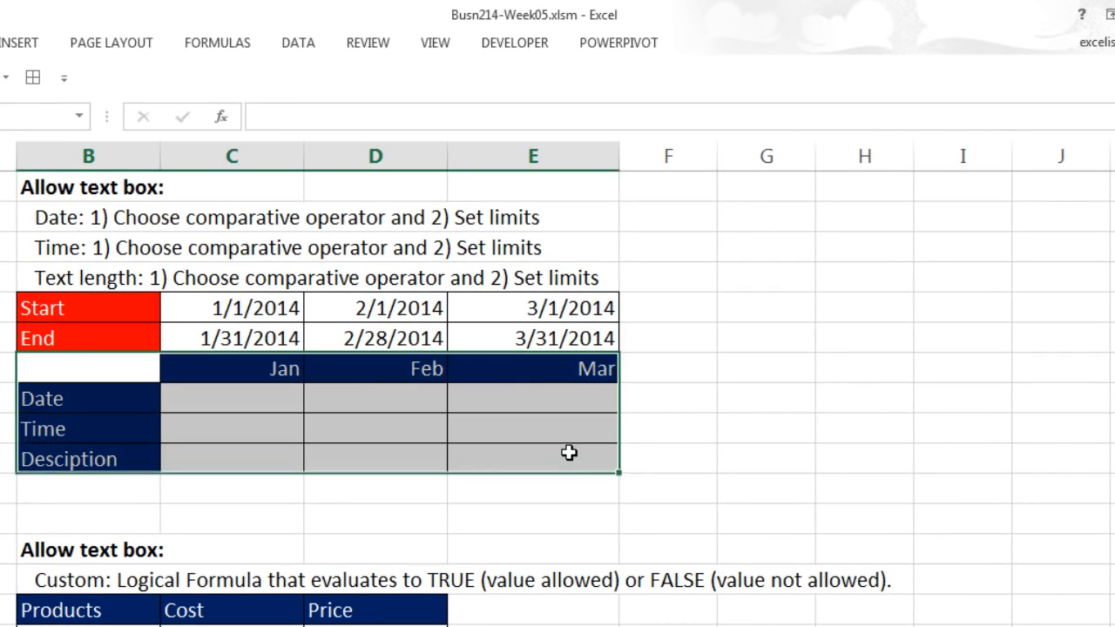
pyautogui.click(248, 399)
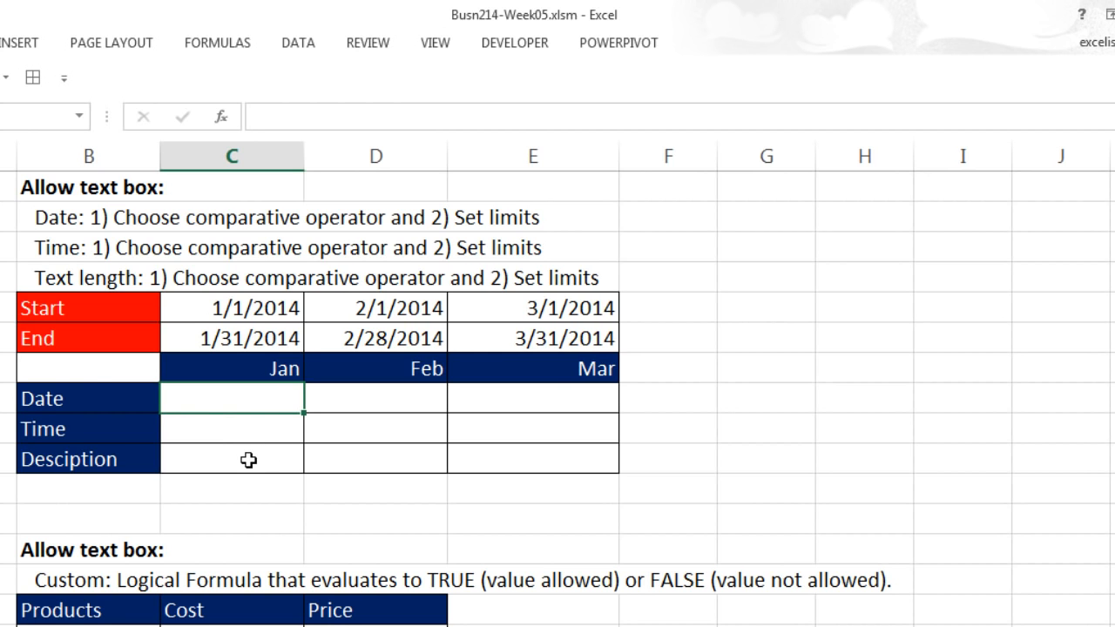
pyautogui.click(406, 400)
pyautogui.click(515, 403)
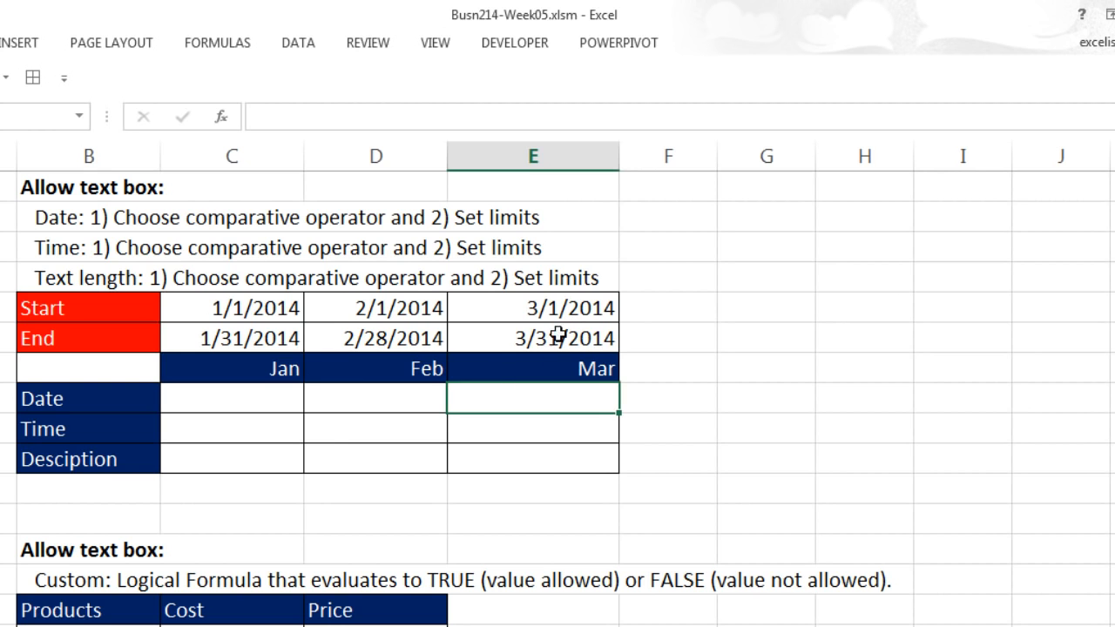
# Set up data validation for the Jan to Mar cells in the Date row, C73:E73, allowing only dates.
pyautogui.moveTo(215, 398); pyautogui.dragTo(517, 400)
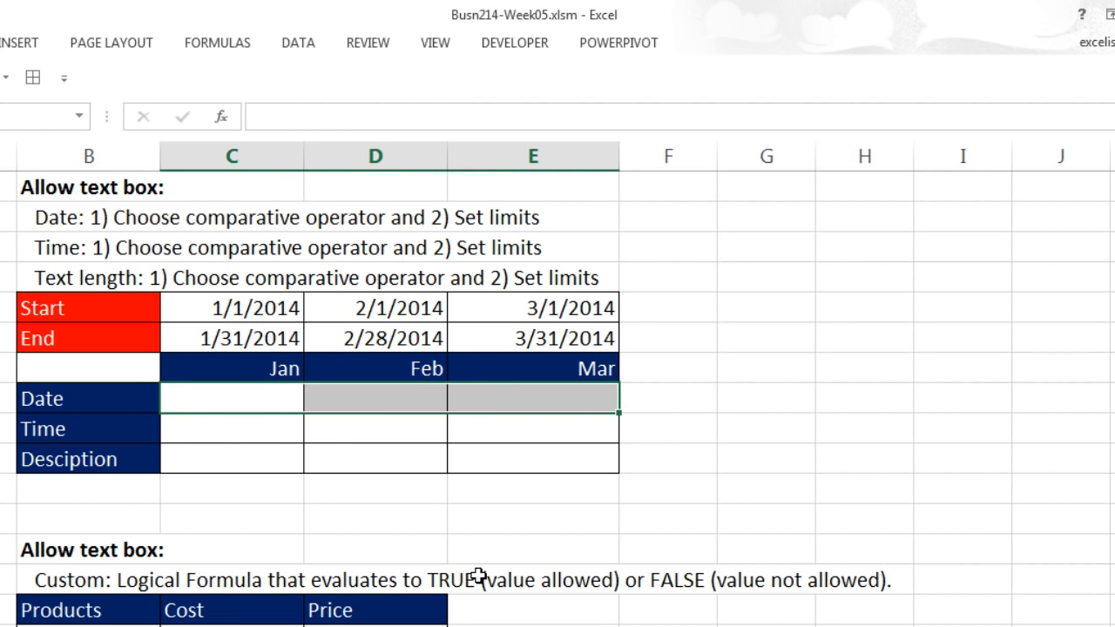
pyautogui.press('alt')
pyautogui.press('d')
pyautogui.press('l')
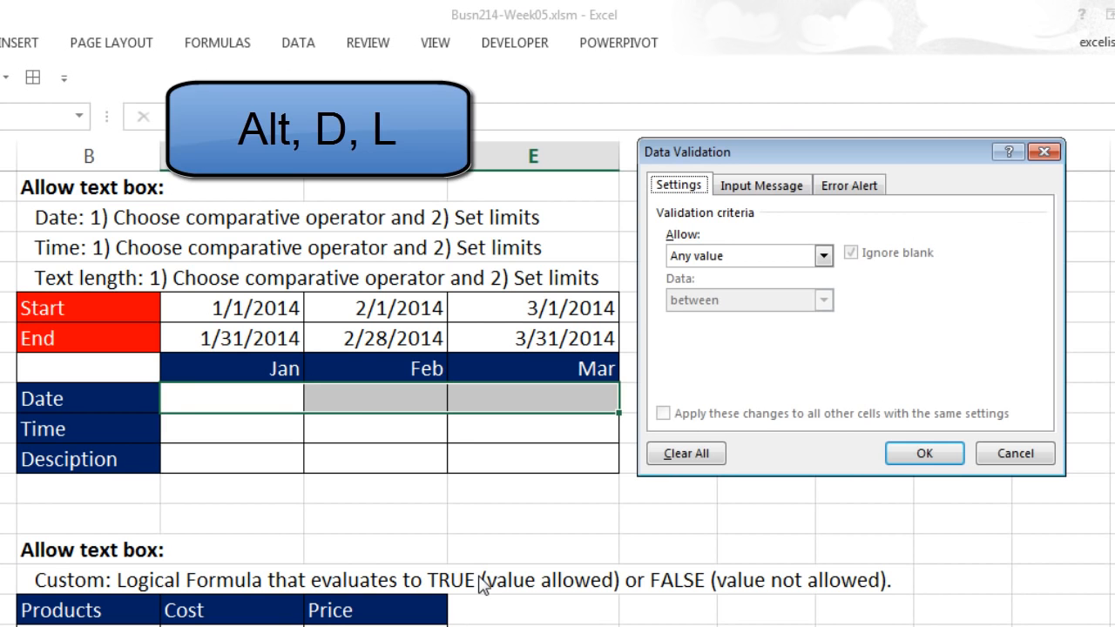
pyautogui.hotkey('alt', 'Down')
pyautogui.press('Down')
pyautogui.press('Down')
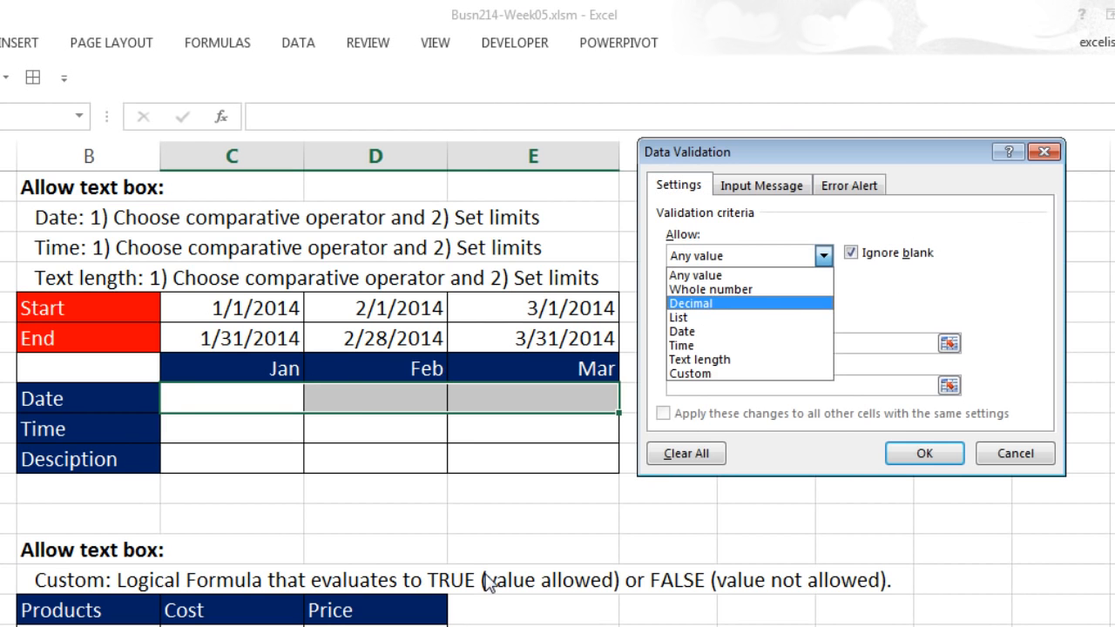
pyautogui.click(692, 332)
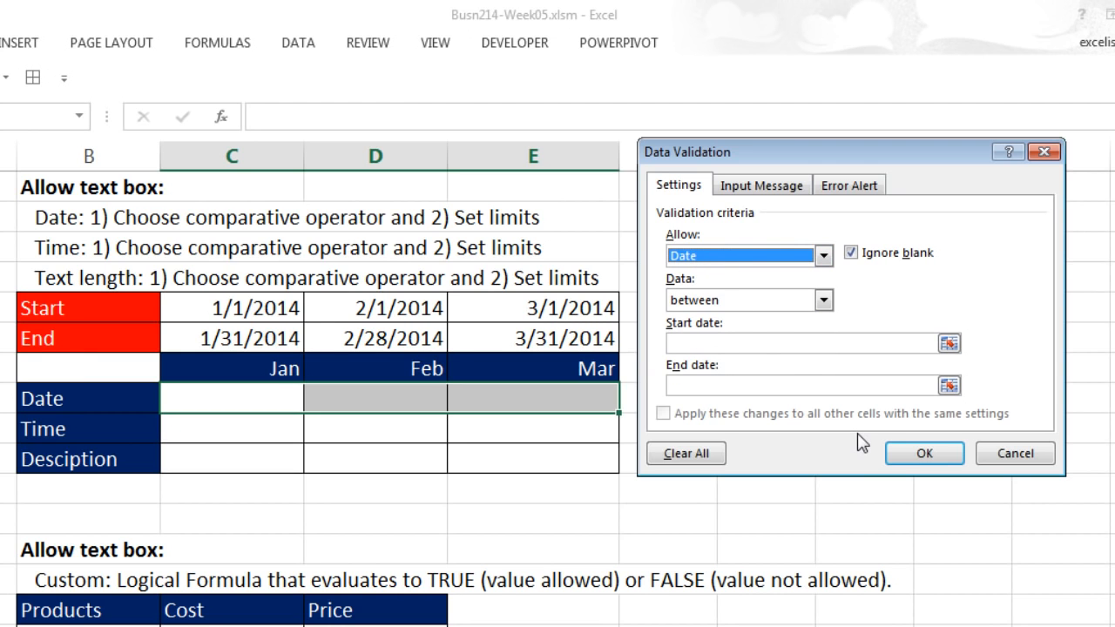
# Limit the Date row's allowed dates to between start date =C70 and end date =C71, and apply the validation.
pyautogui.press('Tab')
pyautogui.press('Tab')
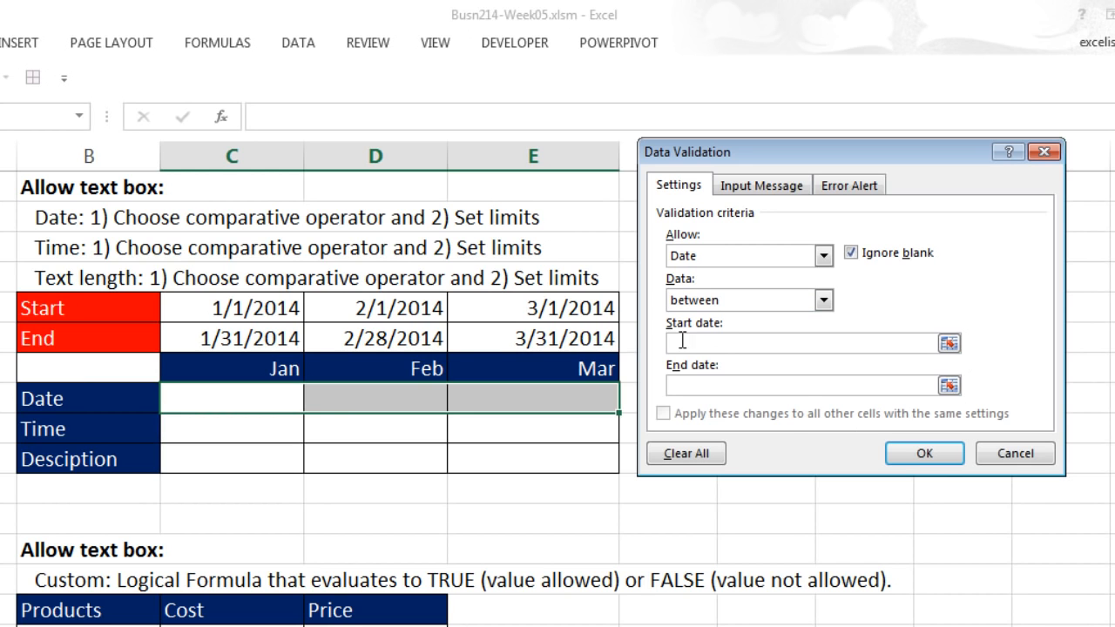
pyautogui.click(249, 313)
pyautogui.press('Tab')
pyautogui.click(224, 340)
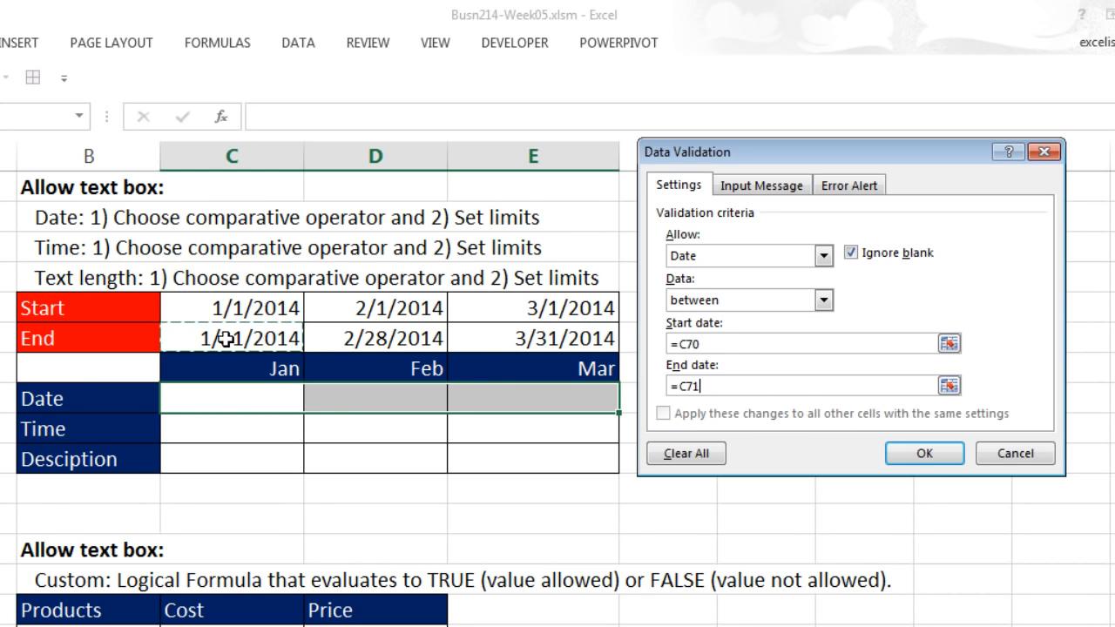
pyautogui.click(927, 460)
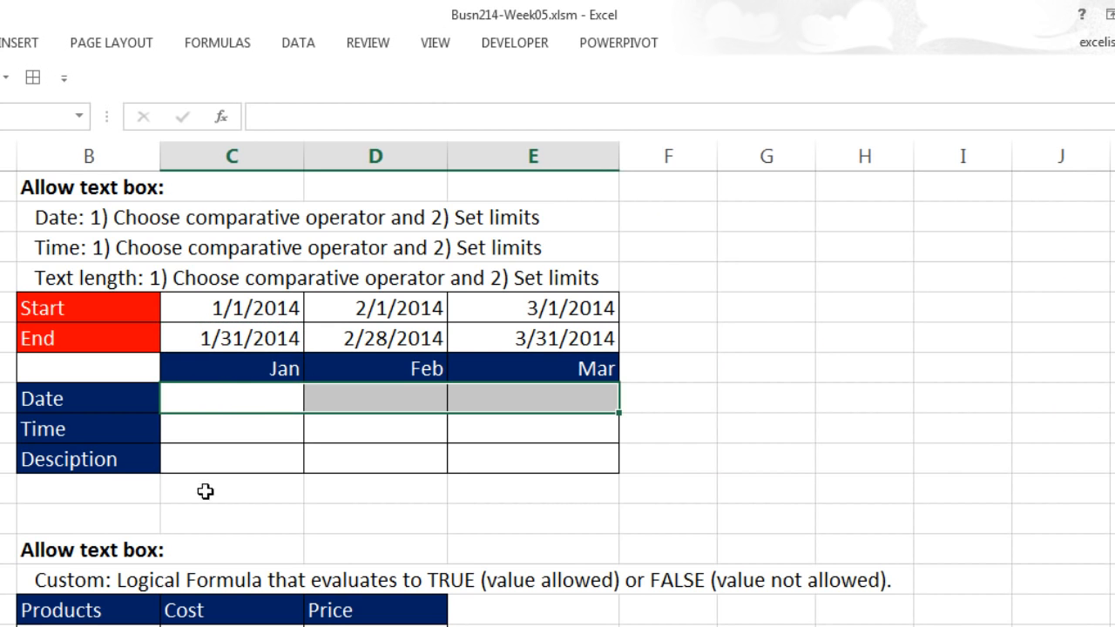
# Test the January Date cell with the out-of-range date 11/6/2013, discard it and enter 1/5/2014.
pyautogui.click(223, 406)
pyautogui.write('11/6/2013')
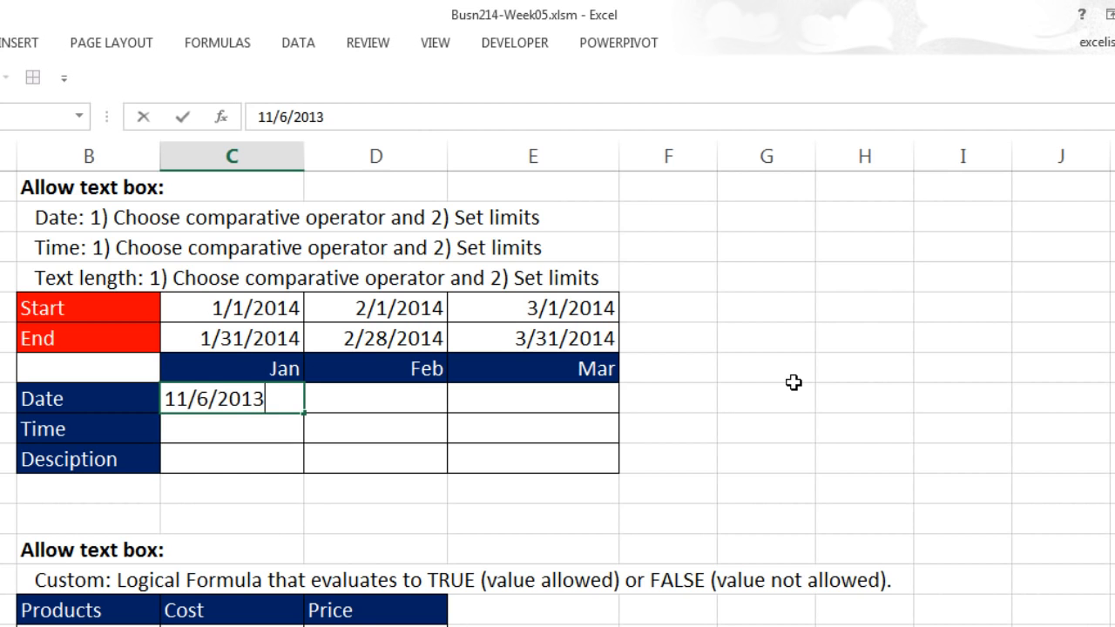
pyautogui.press('Return')
pyautogui.moveTo(898, 193); pyautogui.dragTo(307, 164)
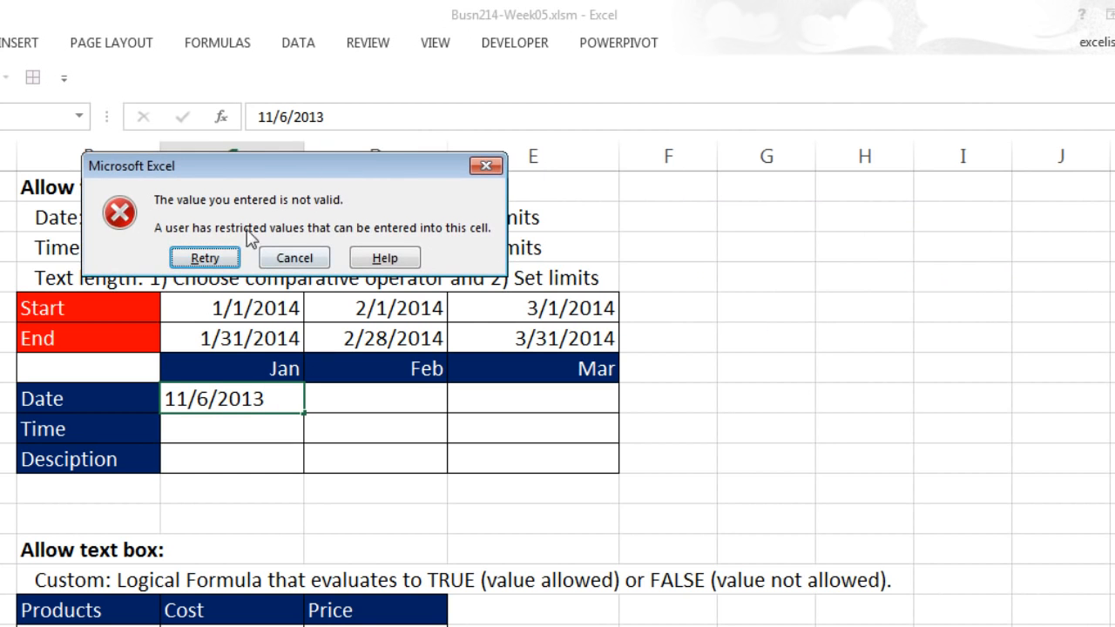
pyautogui.press('Escape')
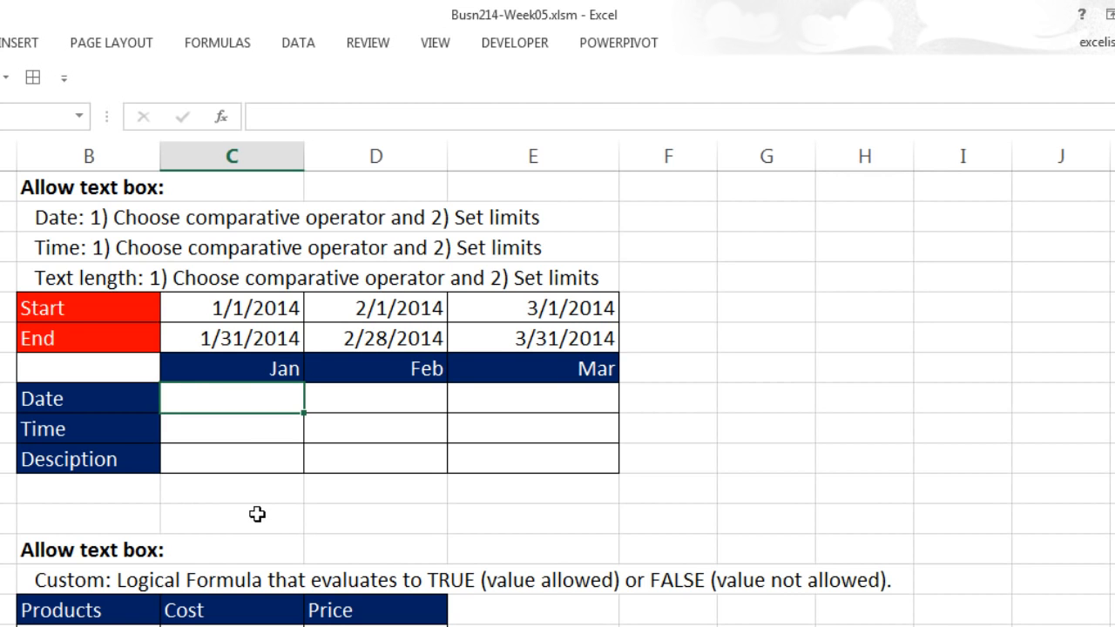
pyautogui.write('1/5/2014')
pyautogui.press('Return')
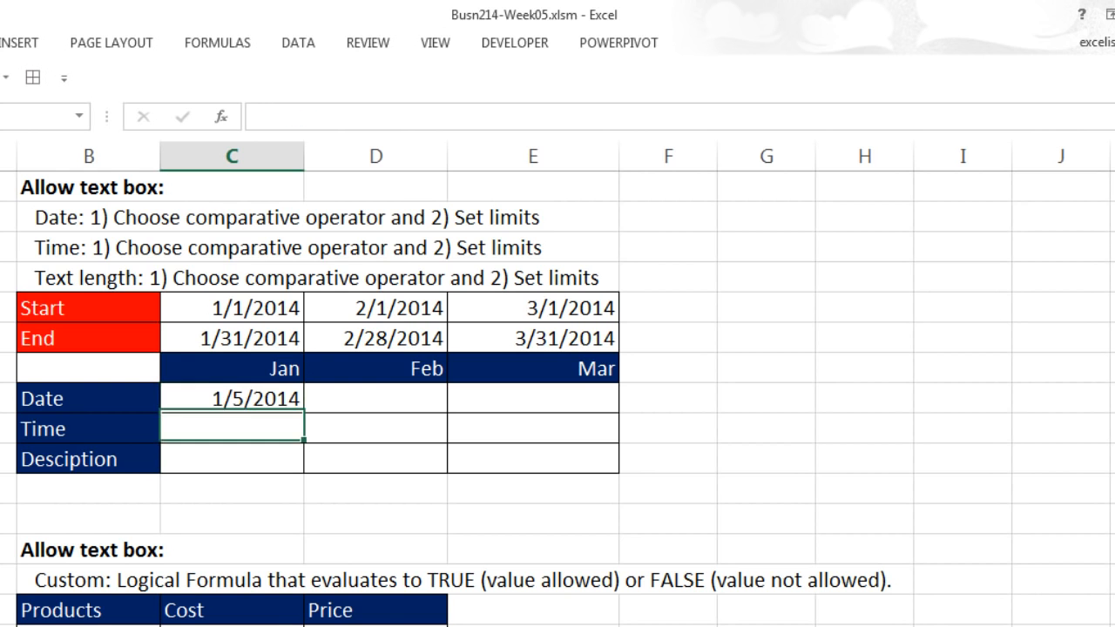
# Apply data validation to the Jan to Mar Time cells, allowing only times greater than or equal to 8:00 AM.
pyautogui.moveTo(296, 429); pyautogui.dragTo(498, 423)
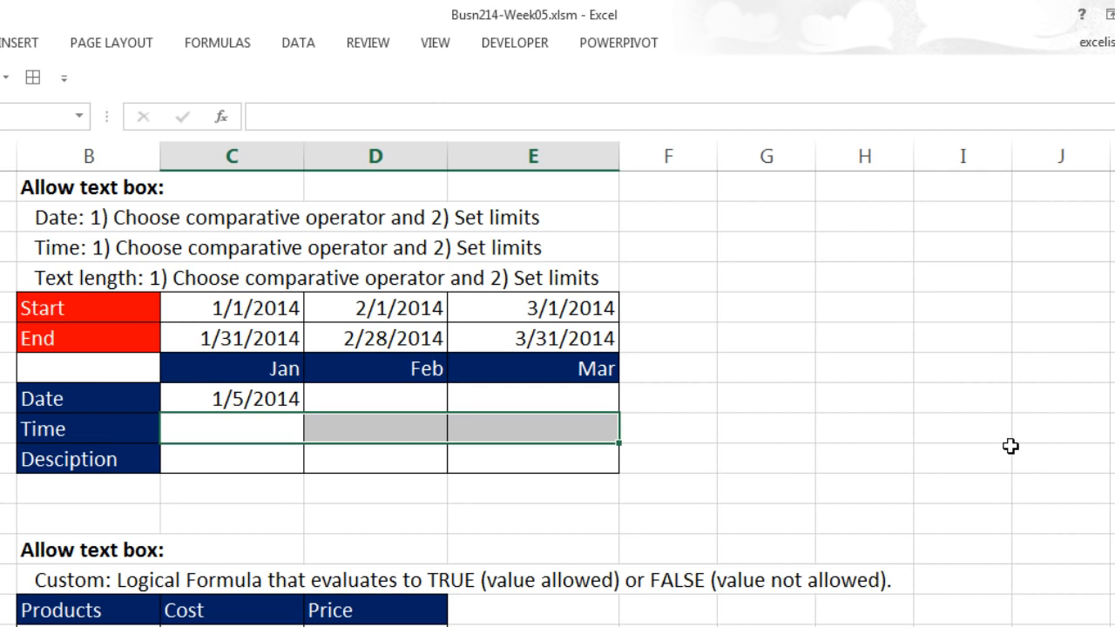
pyautogui.hotkey('alt', 'd')
pyautogui.press('l')
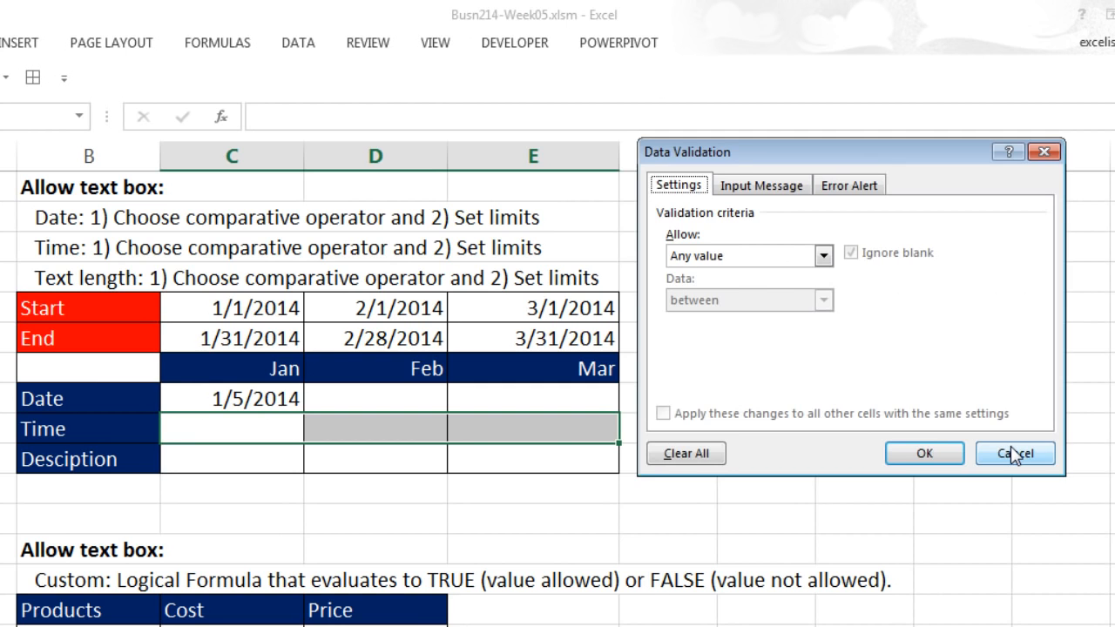
pyautogui.press('Tab')
pyautogui.hotkey('alt', 'Down')
pyautogui.press('t')
pyautogui.press('Tab')
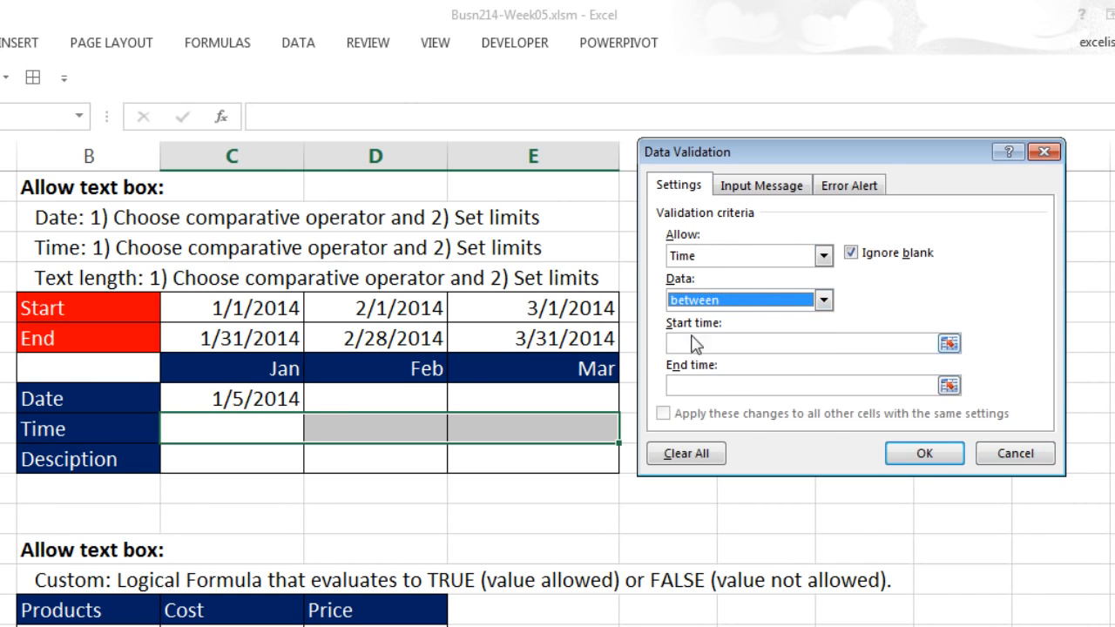
pyautogui.click(824, 300)
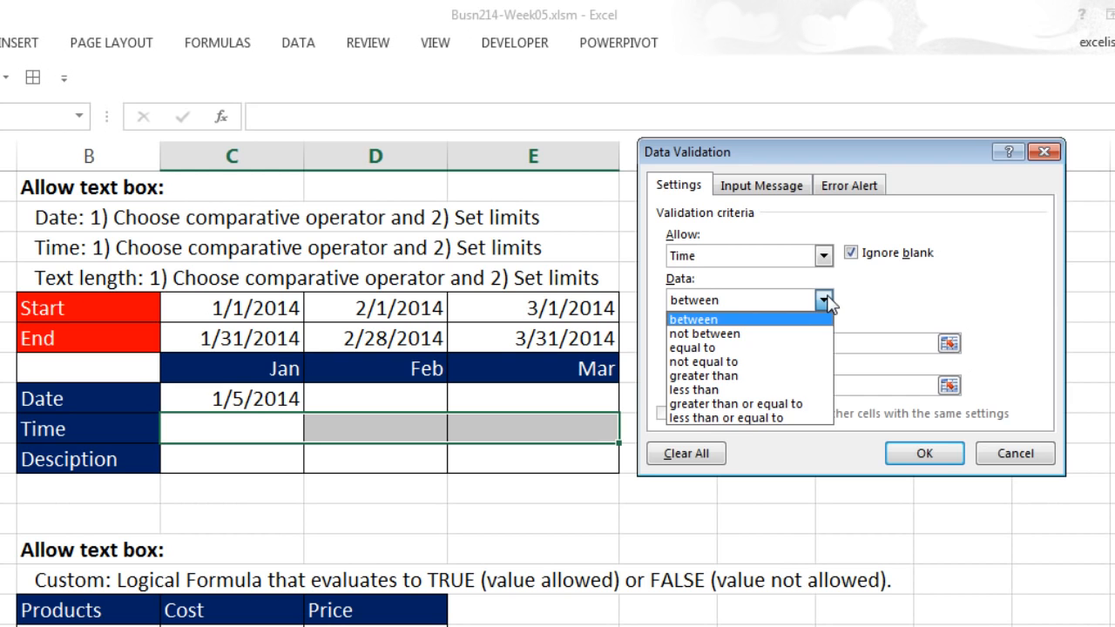
pyautogui.click(746, 405)
pyautogui.click(744, 340)
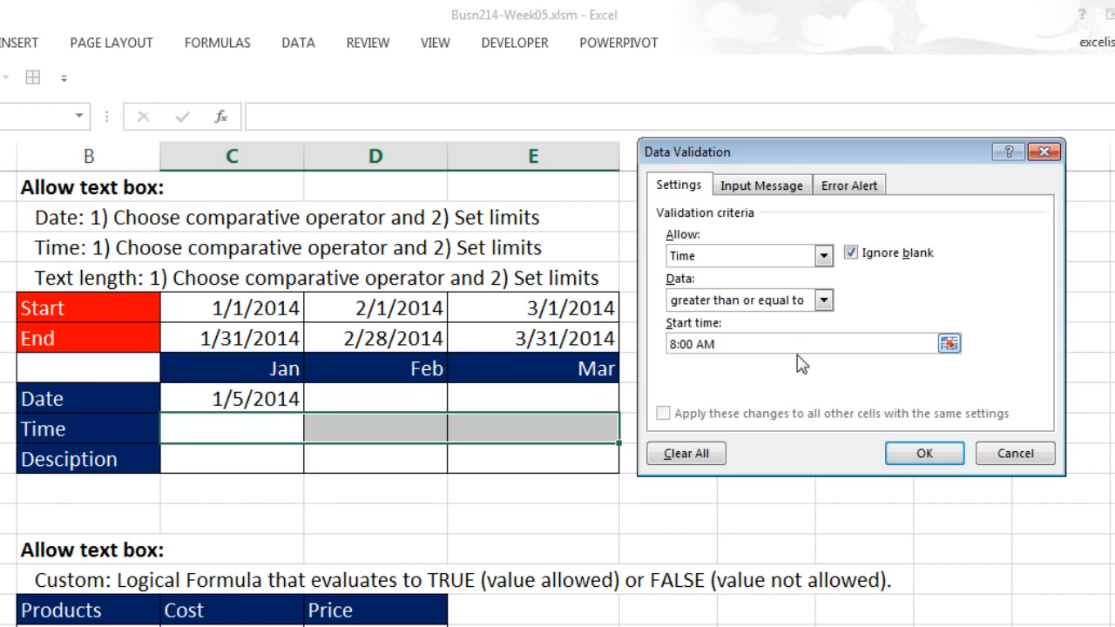
pyautogui.click(923, 451)
# Test the January Time cell with 7:00 am, discard it and enter 8:01 AM.
pyautogui.click(199, 425)
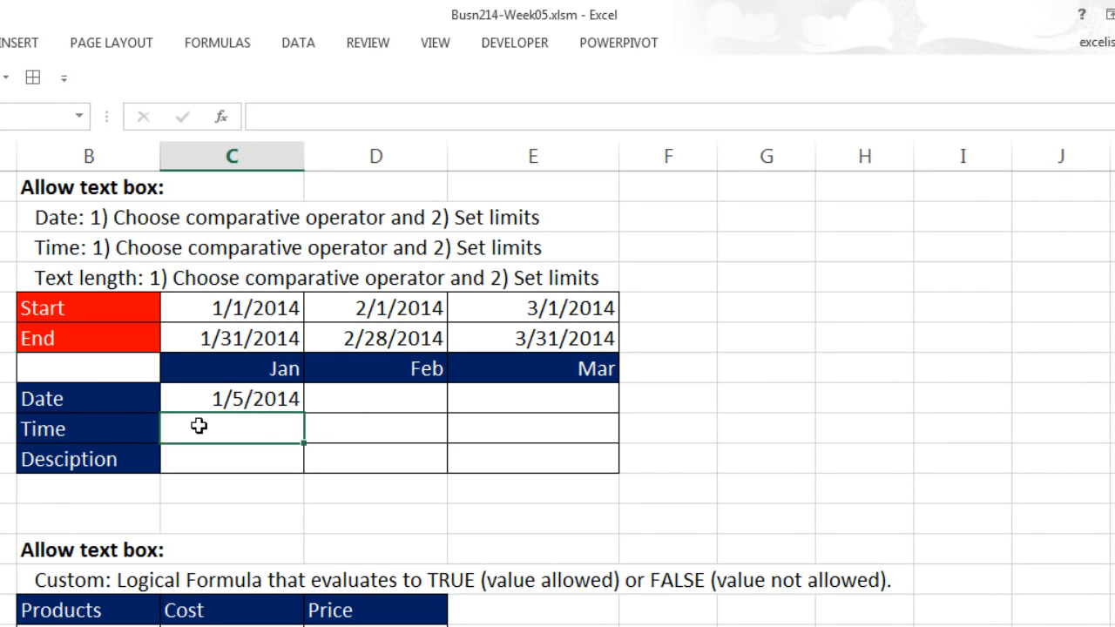
pyautogui.write('7:00 am')
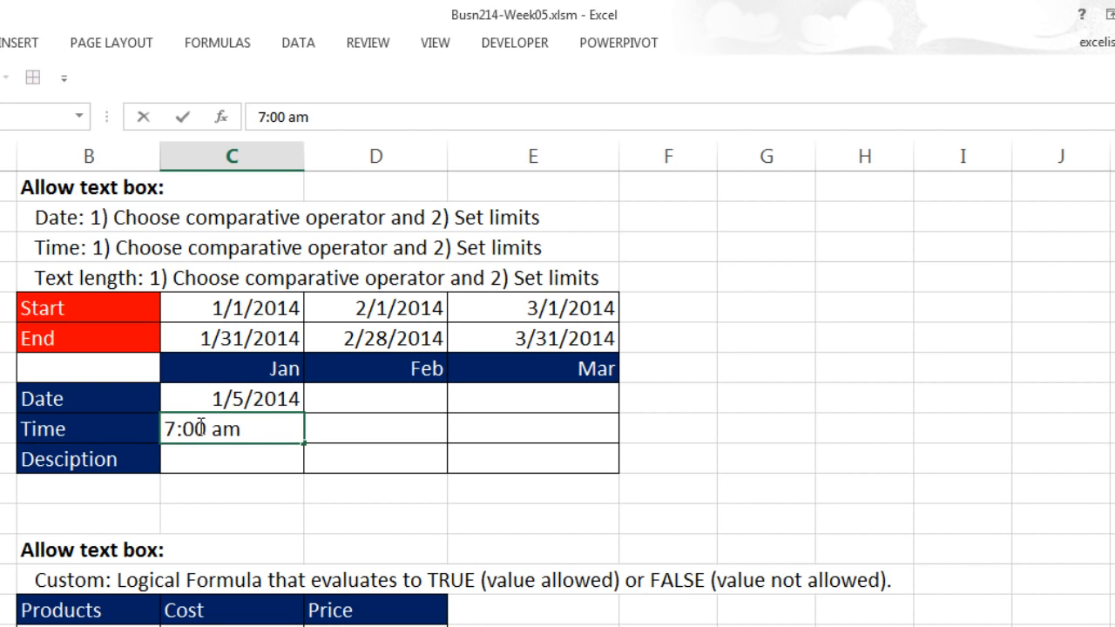
pyautogui.press('Return')
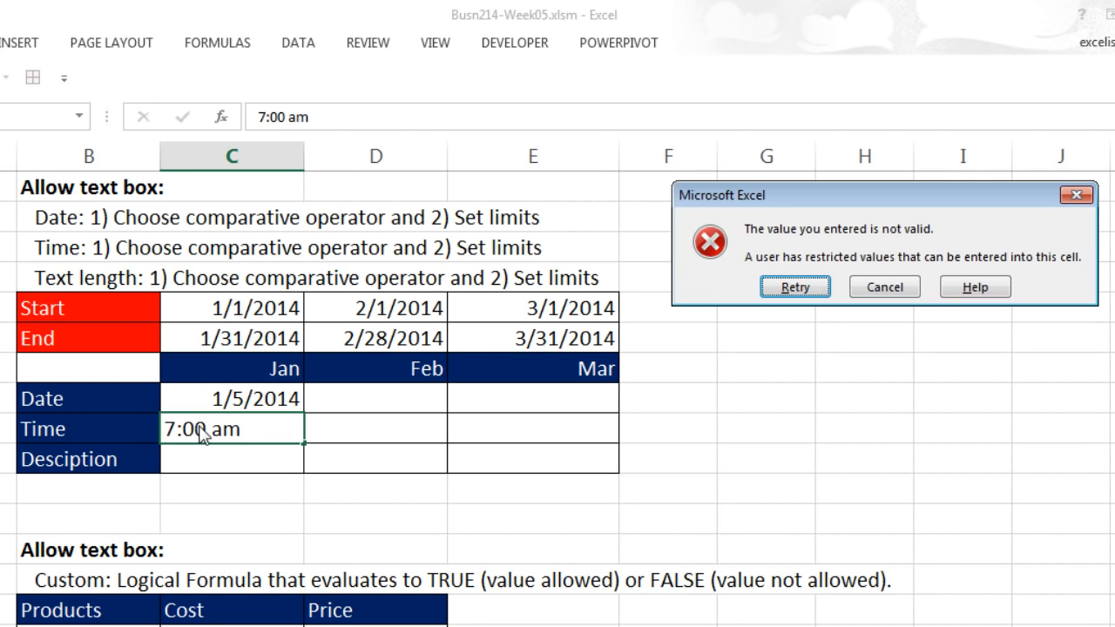
pyautogui.moveTo(780, 202); pyautogui.dragTo(202, 243)
pyautogui.click(313, 333)
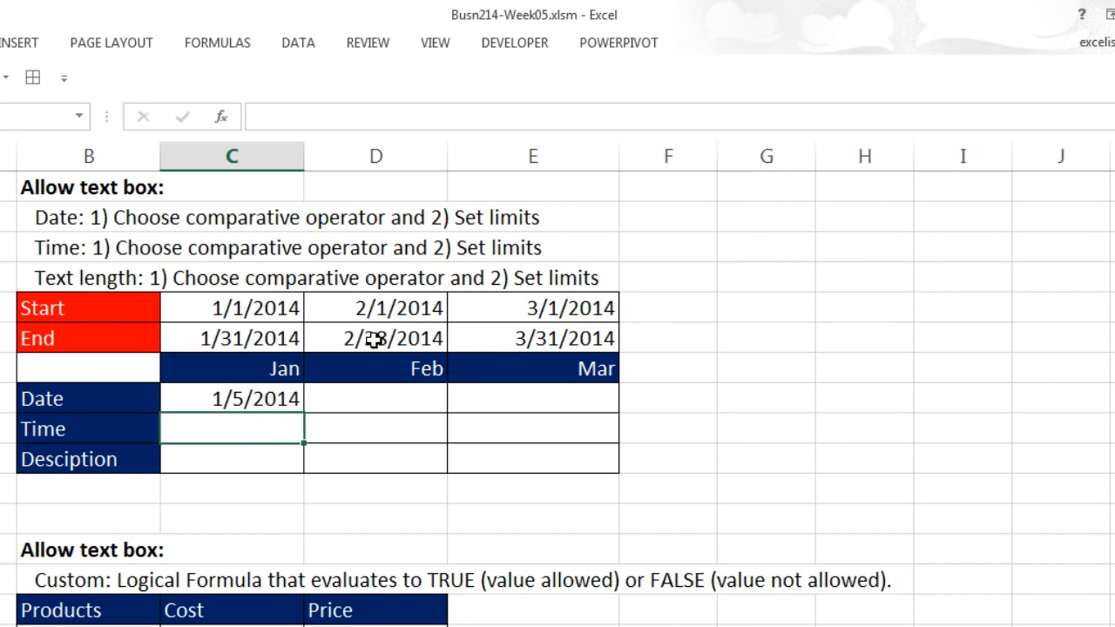
pyautogui.write('8:01 AM')
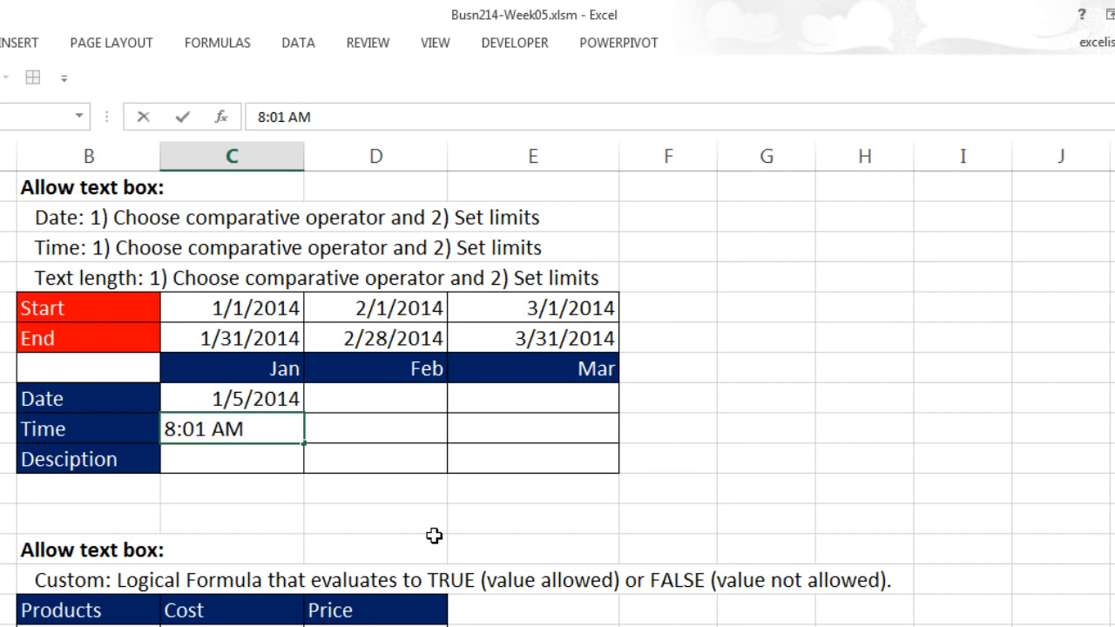
pyautogui.press('Tab')
# Apply data validation to the January description cell, allowing a text length less than or equal to 25.
pyautogui.click(241, 464)
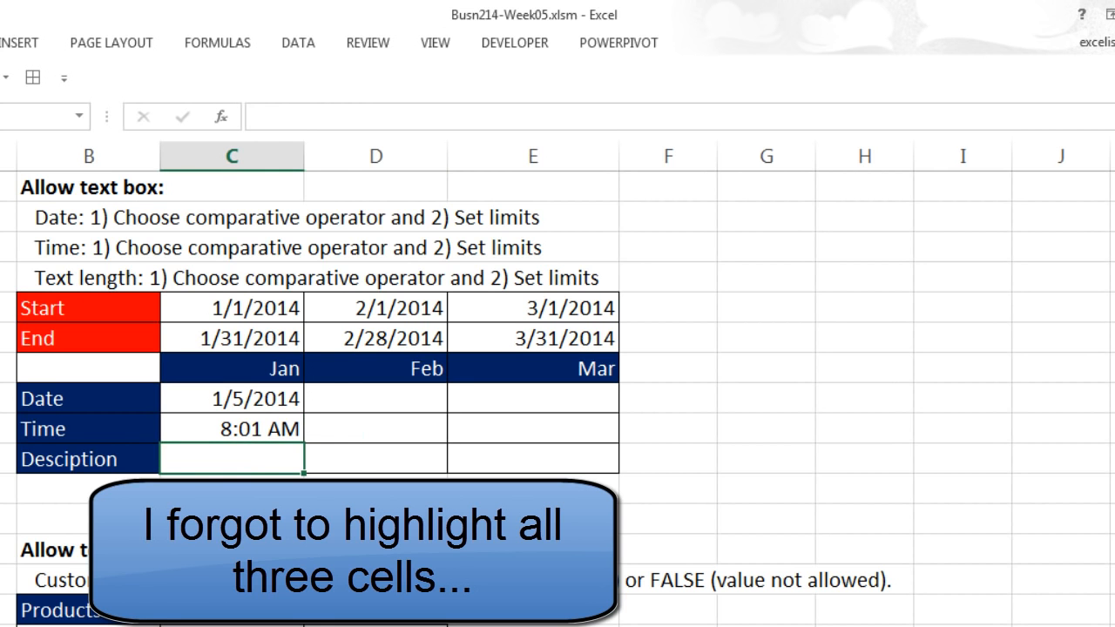
pyautogui.hotkey('alt', 'd')
pyautogui.press('l')
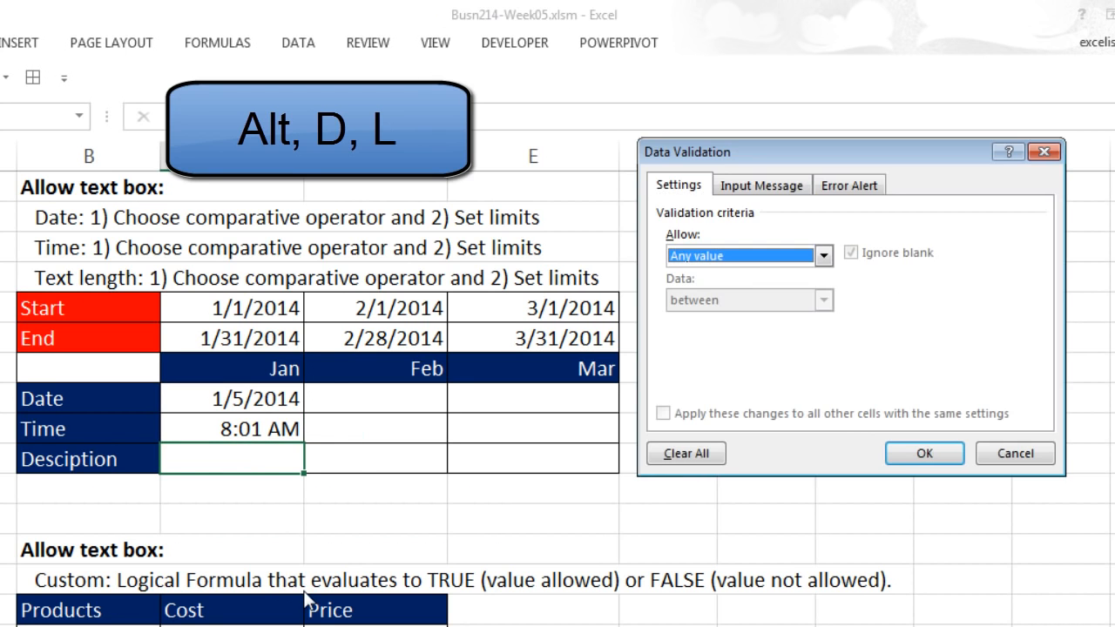
pyautogui.press('t')
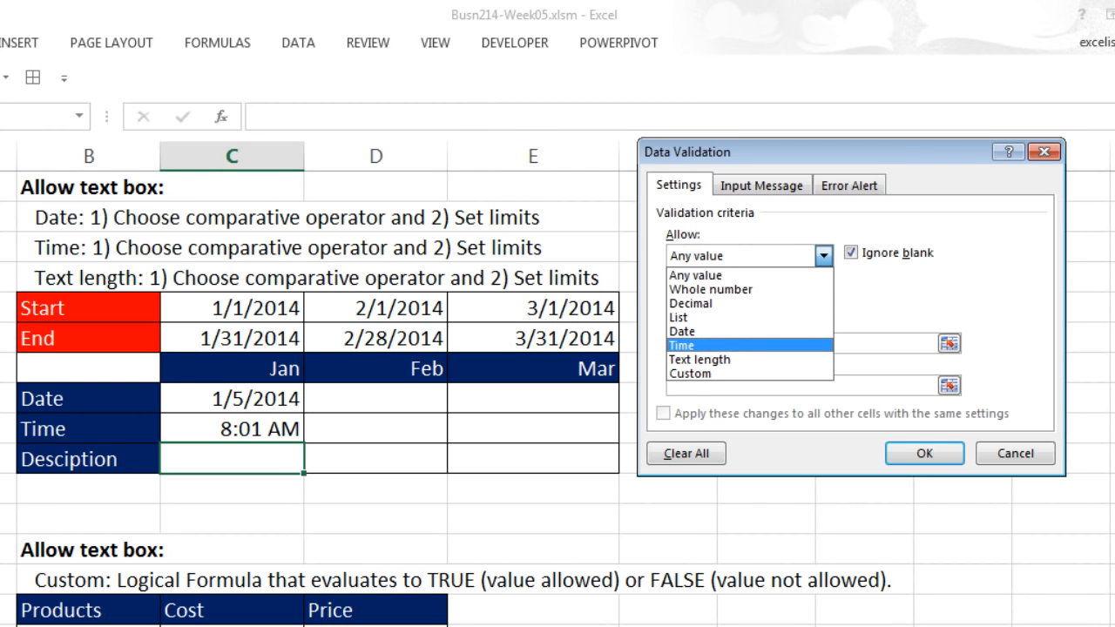
pyautogui.press('Down')
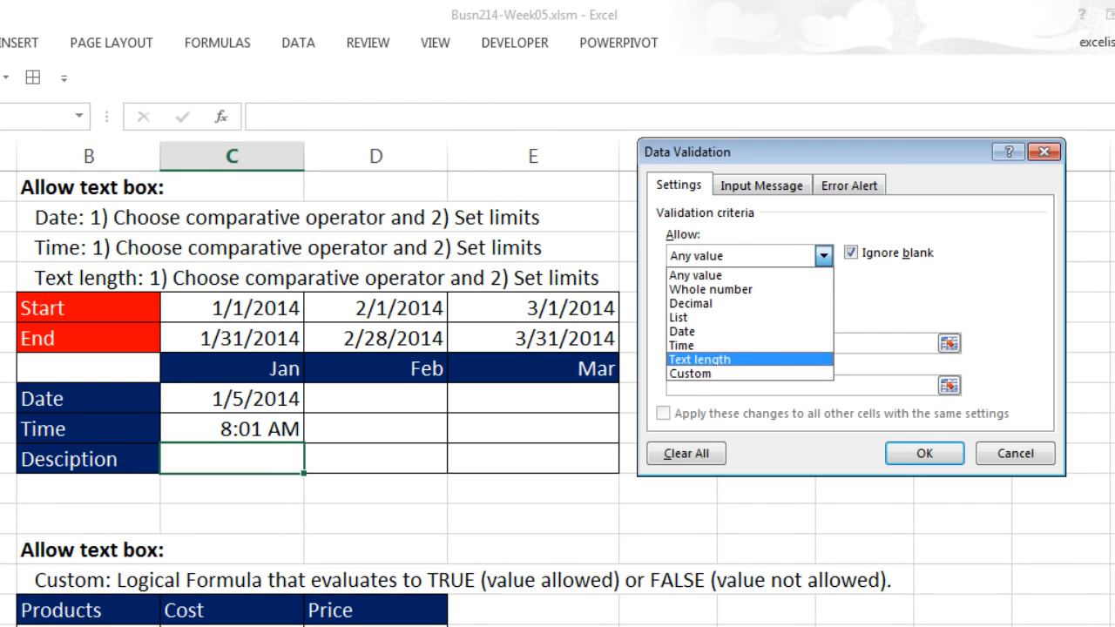
pyautogui.press('Return')
pyautogui.click(823, 300)
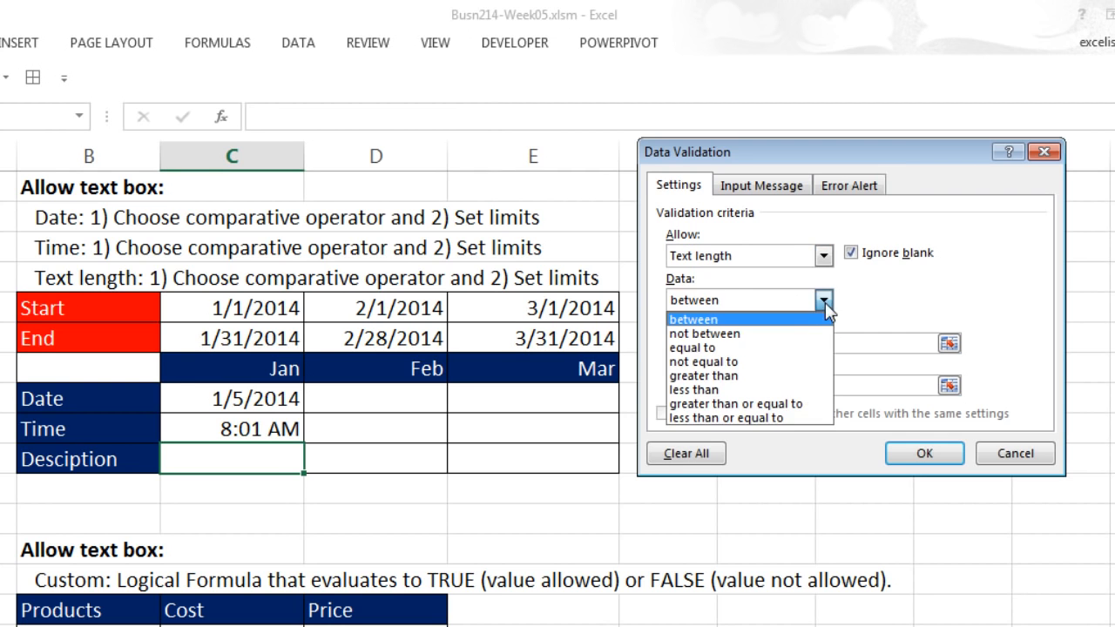
pyautogui.click(772, 419)
pyautogui.click(755, 345)
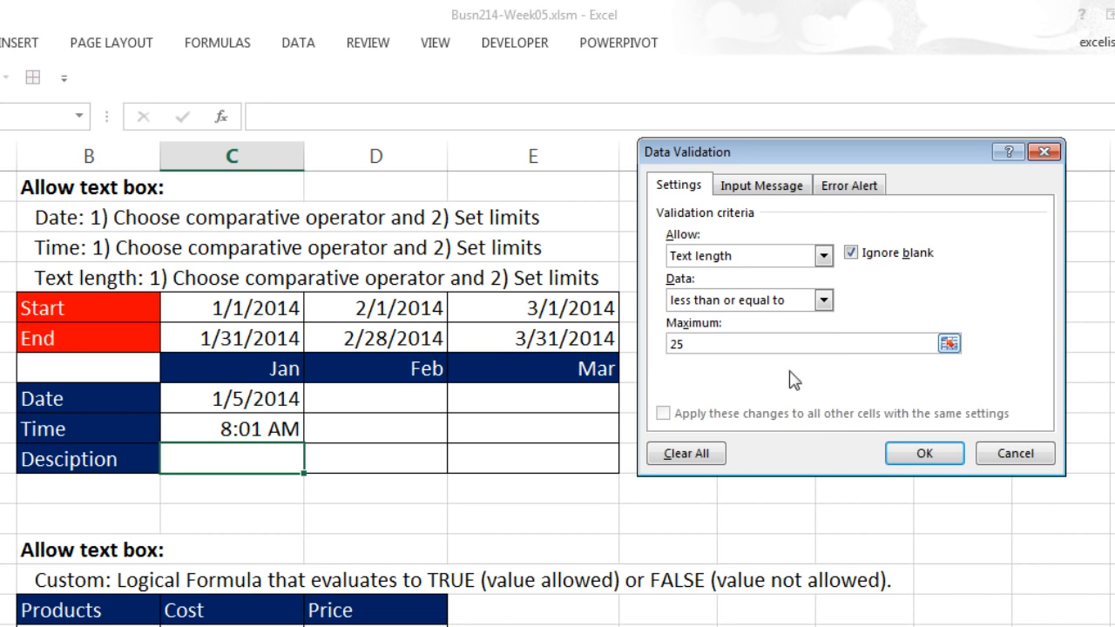
pyautogui.click(903, 461)
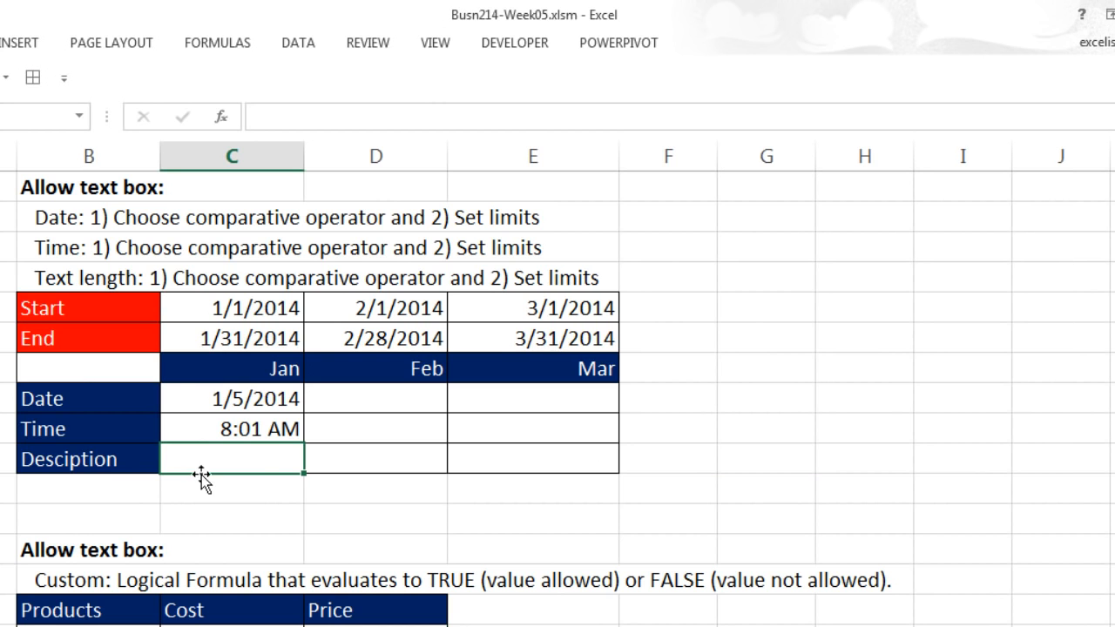
# Test the January description cell with a string of about 40 e's, discard it and enter Meeting.
pyautogui.write('eeeeeeeeeeeeeeeeeeeeeeeeeeeeeeeeeeeeeeee')
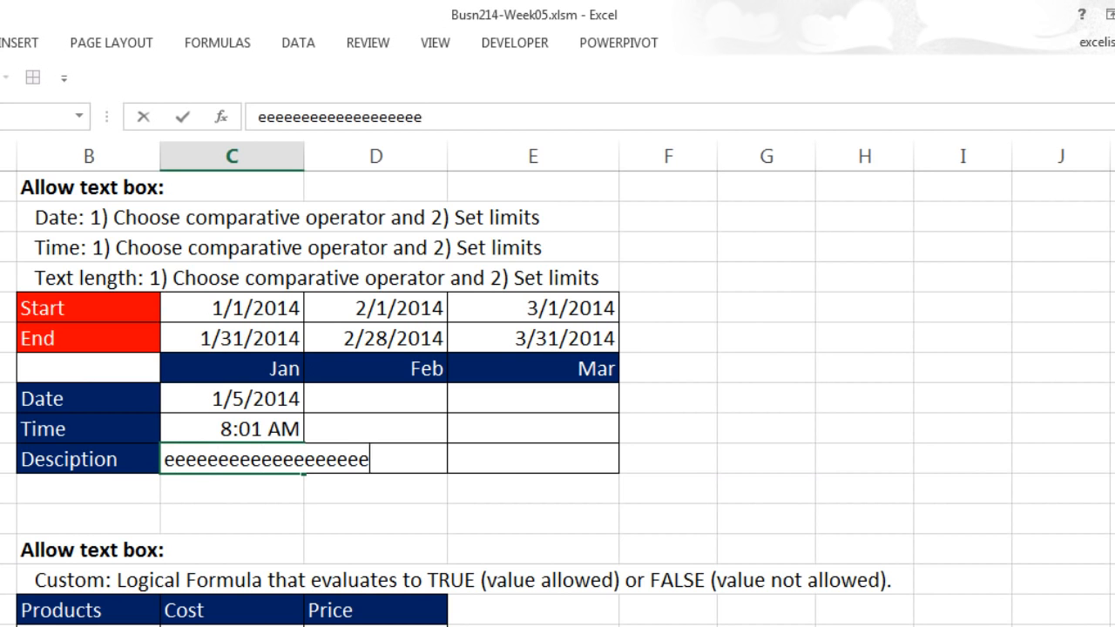
pyautogui.press('Return')
pyautogui.moveTo(821, 203); pyautogui.dragTo(231, 250)
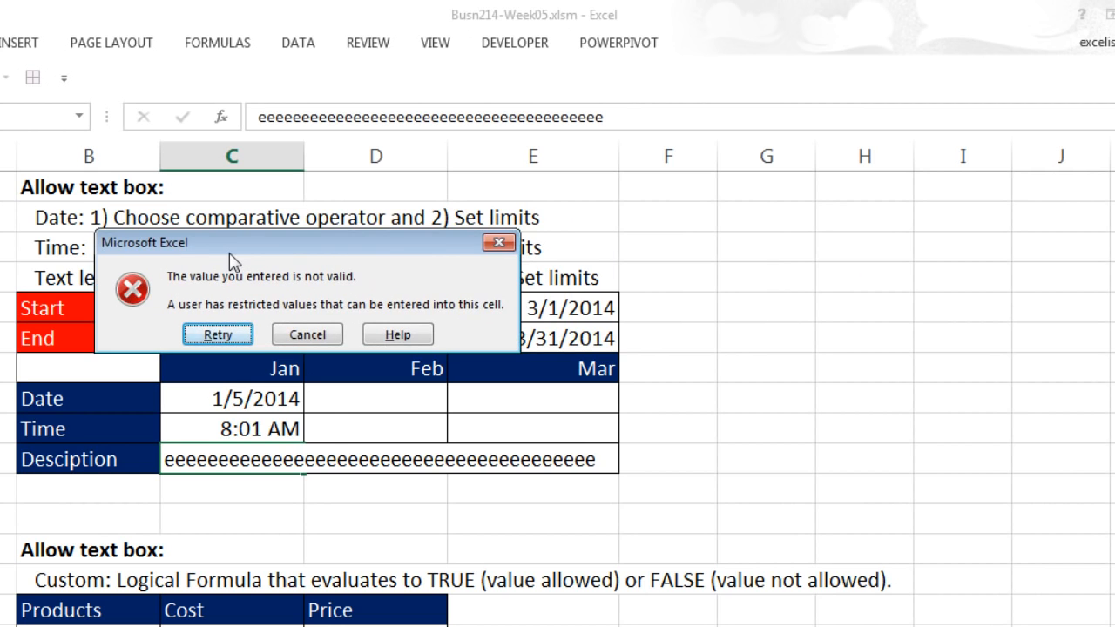
pyautogui.press('Escape')
pyautogui.write('Meeting')
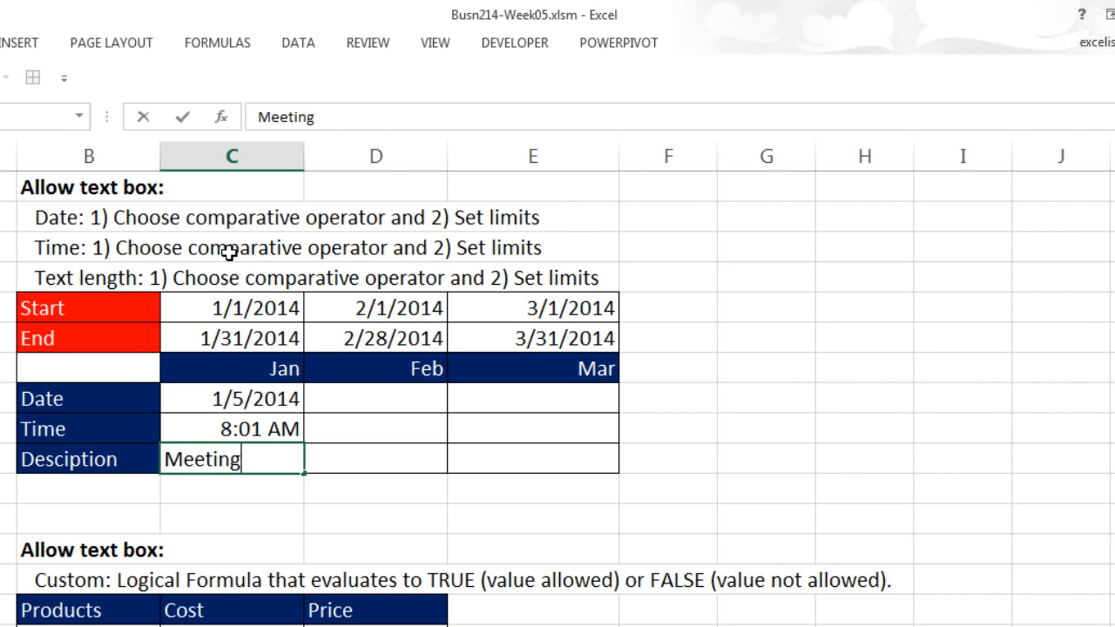
pyautogui.press('Return')
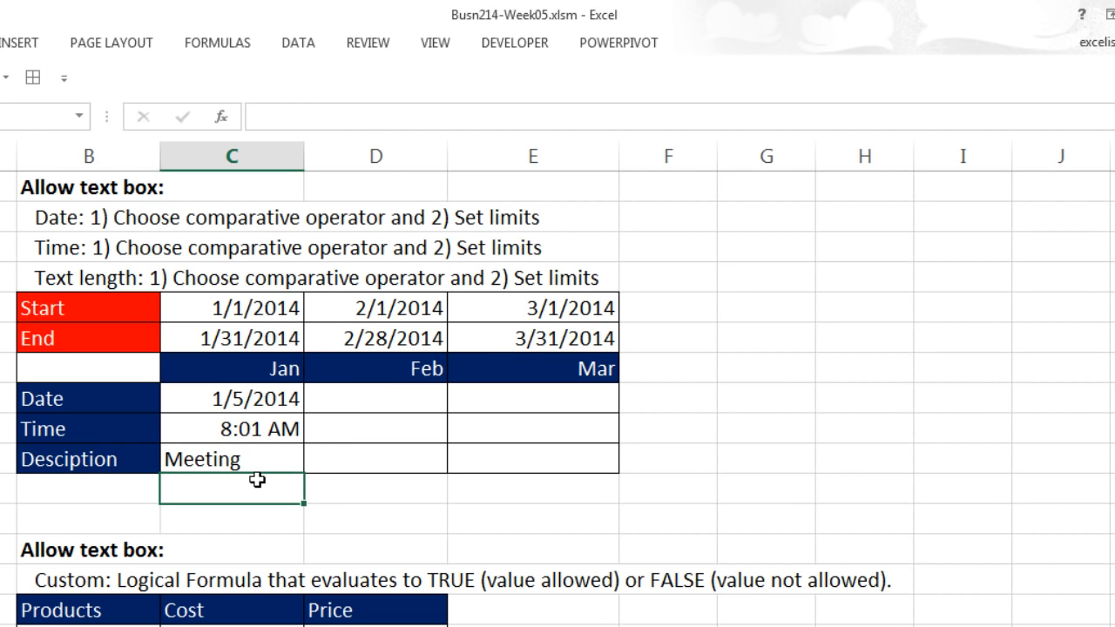
# Examine the Products, Cost and Price table under the Custom validation notes, going through its empty Price cells.
pyautogui.scroll(-2, 257, 480)
pyautogui.click(378, 453)
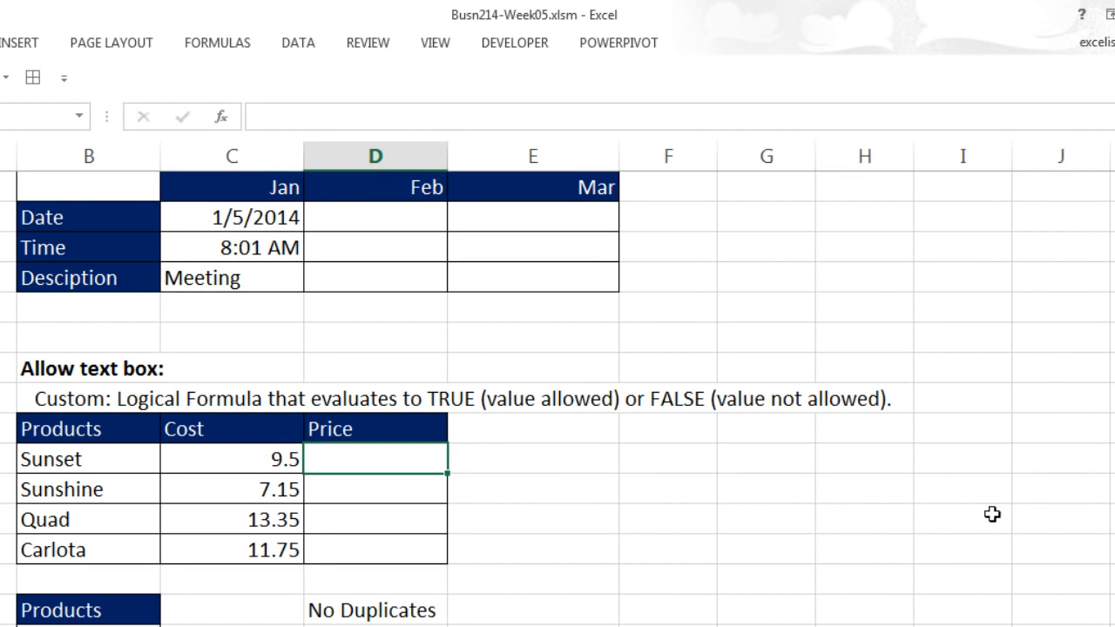
pyautogui.scroll(-2, 84, 315)
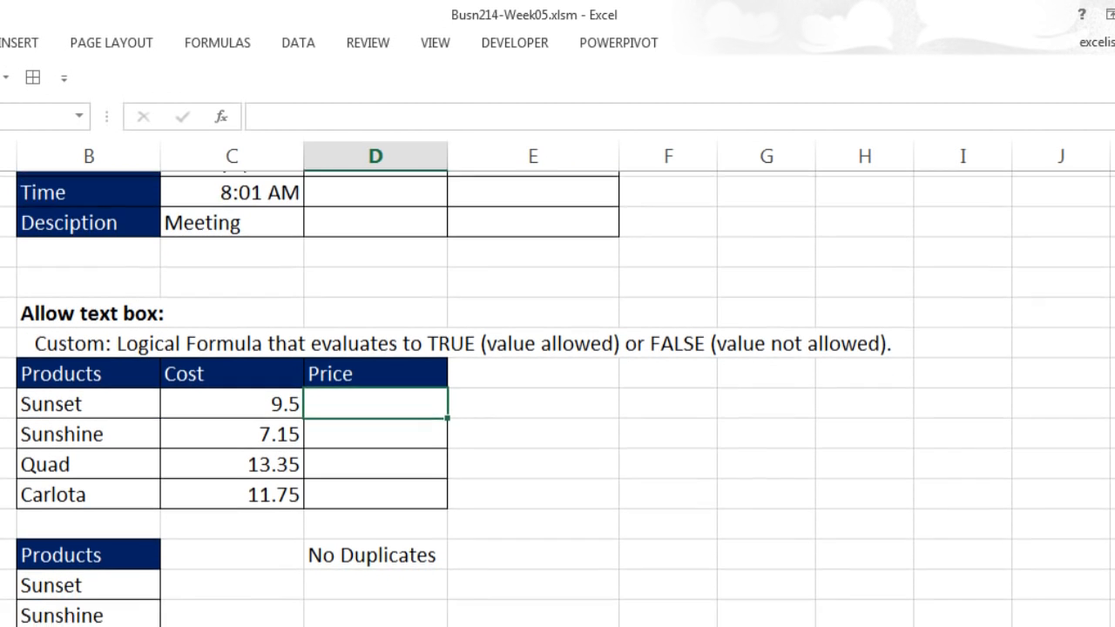
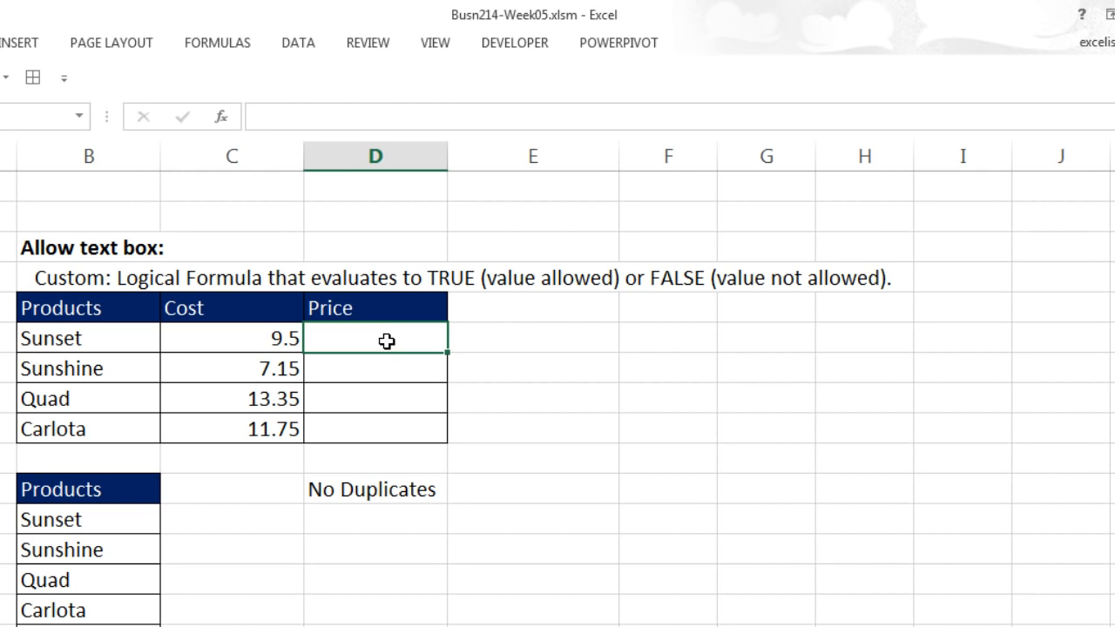
pyautogui.click(376, 367)
pyautogui.click(375, 398)
pyautogui.click(380, 433)
pyautogui.click(386, 339)
pyautogui.click(375, 371)
pyautogui.click(365, 397)
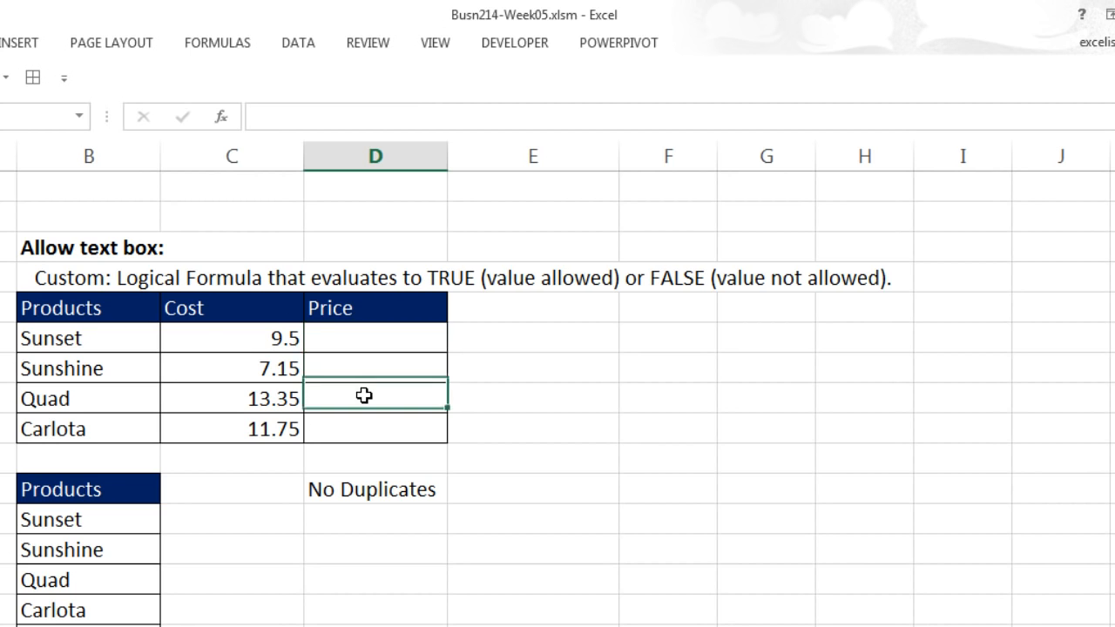
pyautogui.click(391, 340)
# Apply custom data validation to the four empty Price cells using the formula =D81<=C81*2.
pyautogui.moveTo(386, 339); pyautogui.dragTo(389, 420)
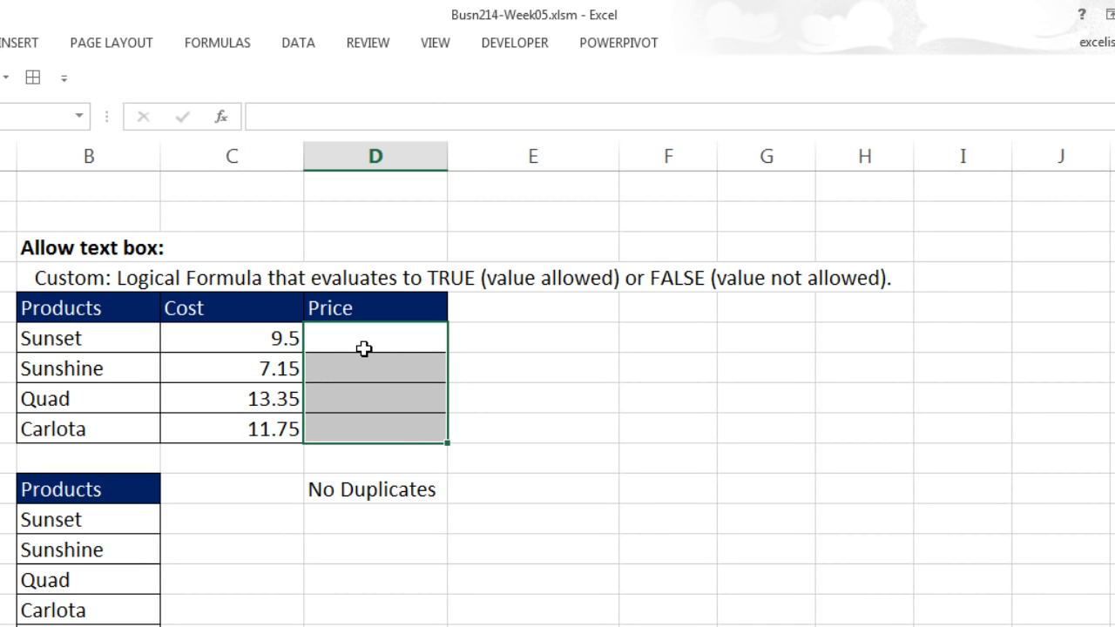
pyautogui.hotkey('alt', 'd')
pyautogui.press('l')
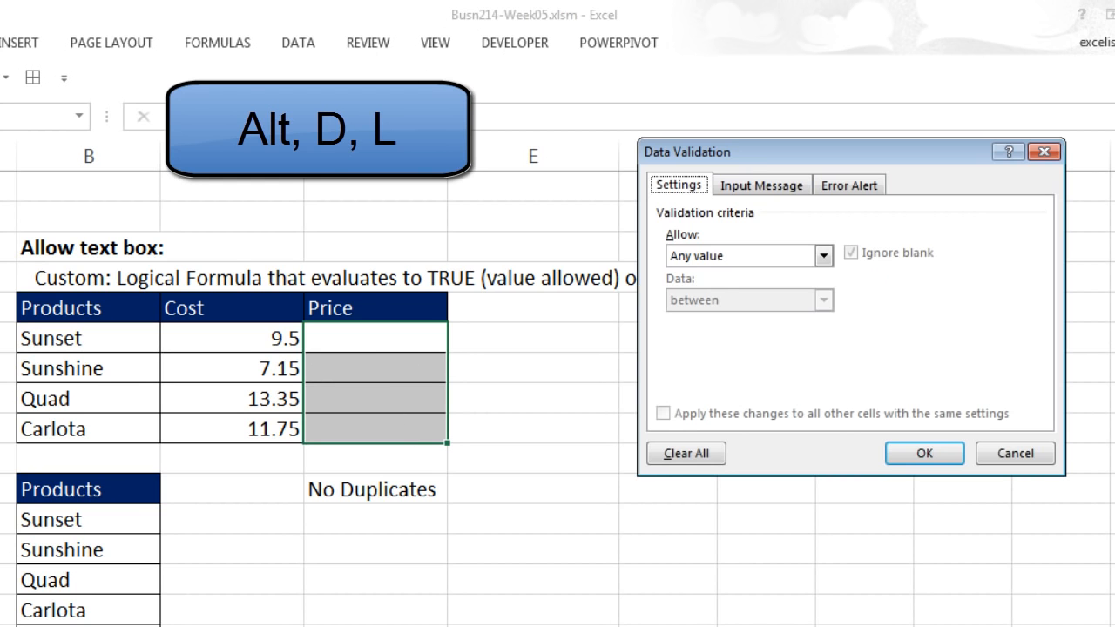
pyautogui.press('Tab')
pyautogui.press('c')
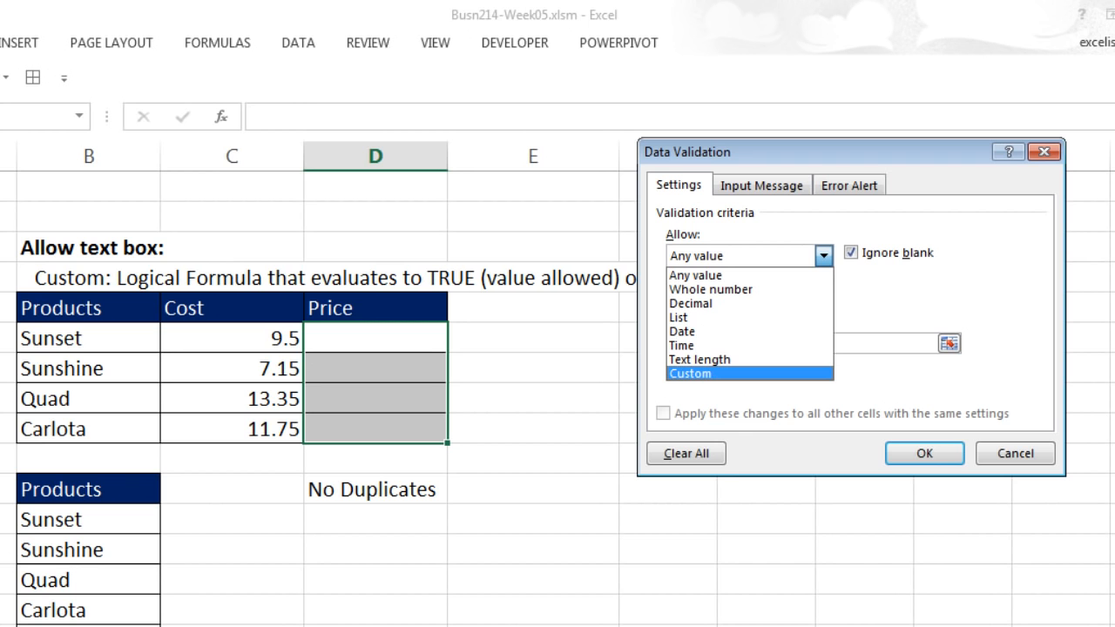
pyautogui.press('Return')
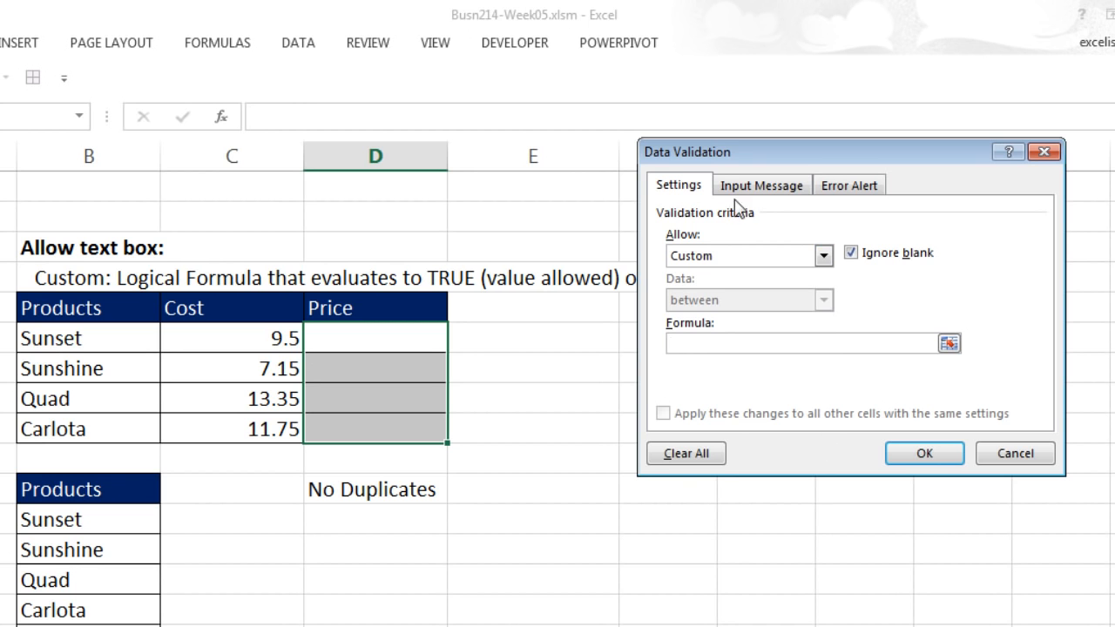
pyautogui.moveTo(709, 168); pyautogui.dragTo(560, 182)
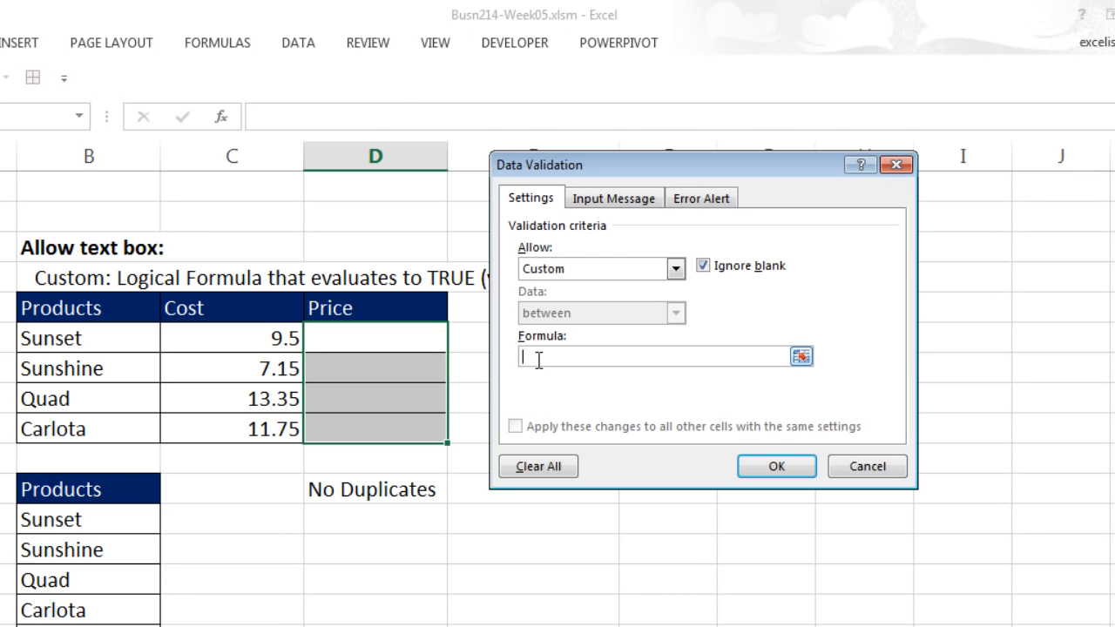
pyautogui.click(403, 338)
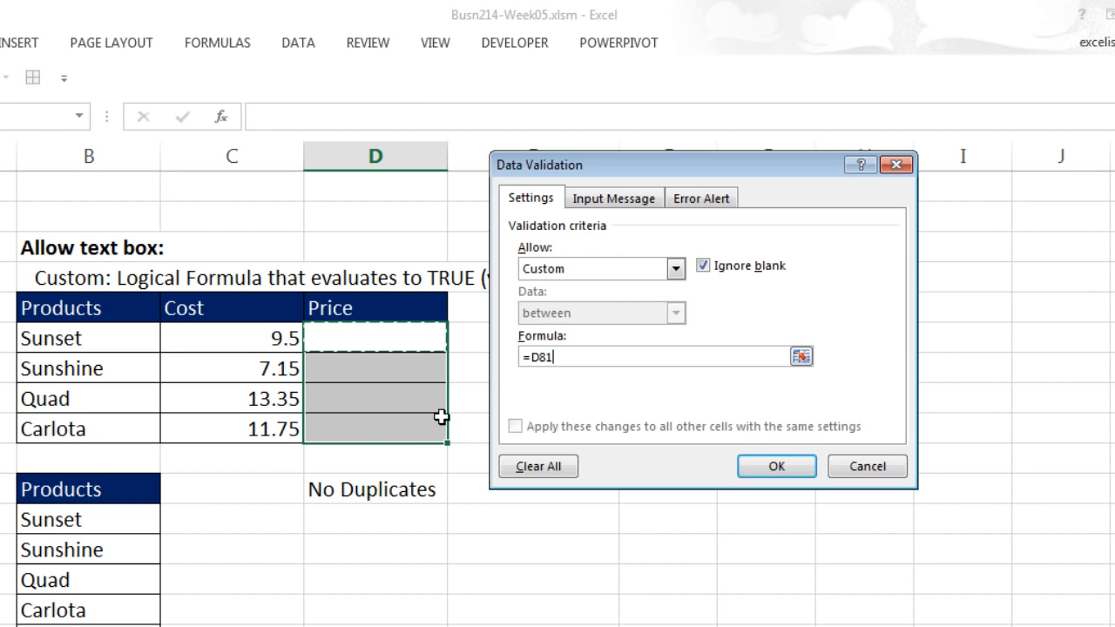
pyautogui.write('<=')
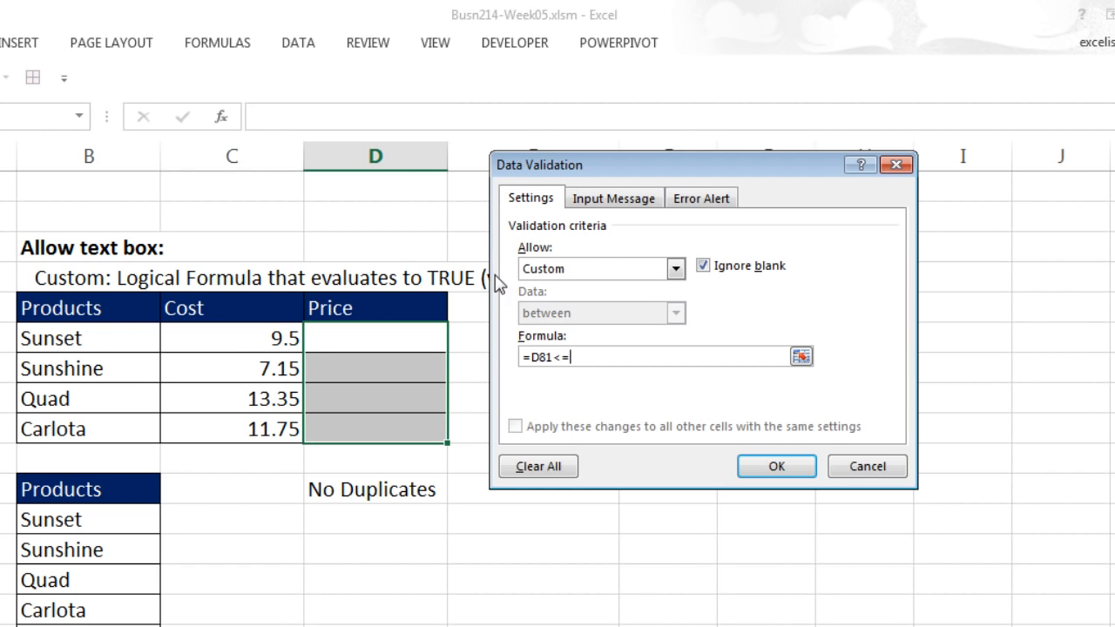
pyautogui.click(253, 338)
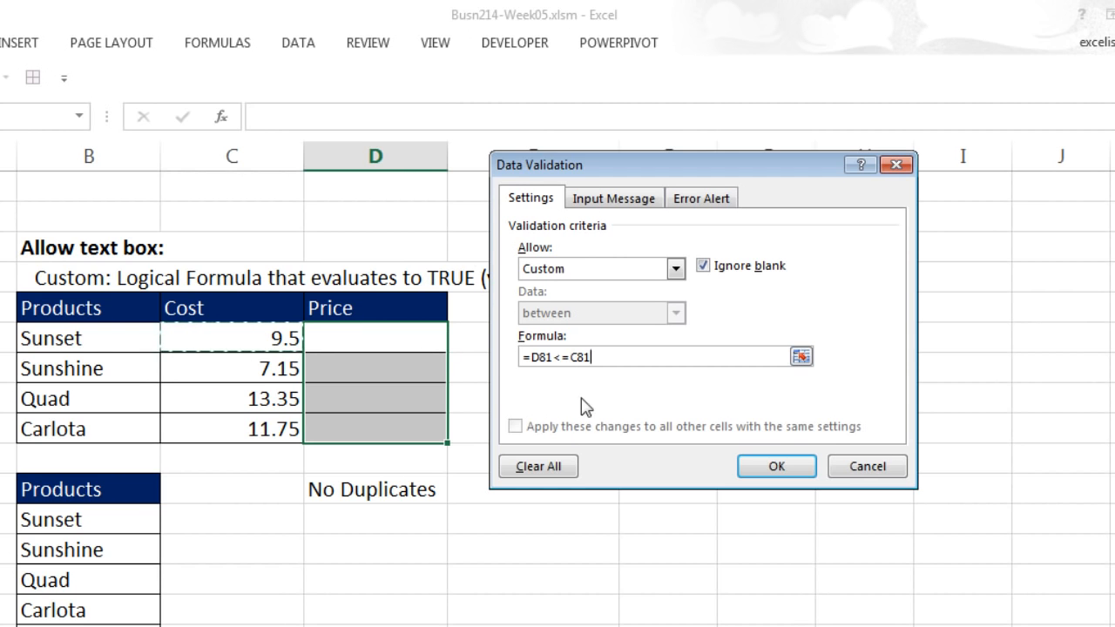
pyautogui.write('*')
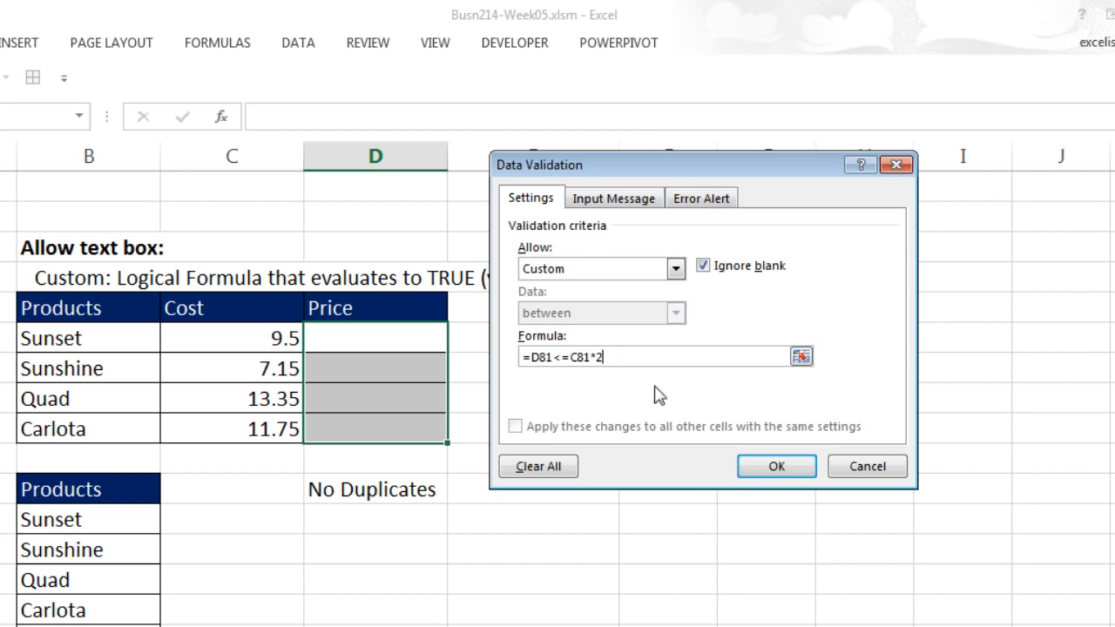
pyautogui.click(780, 473)
# Test the Sunset Price cell with 19.01, discard it and enter 19.
pyautogui.click(401, 343)
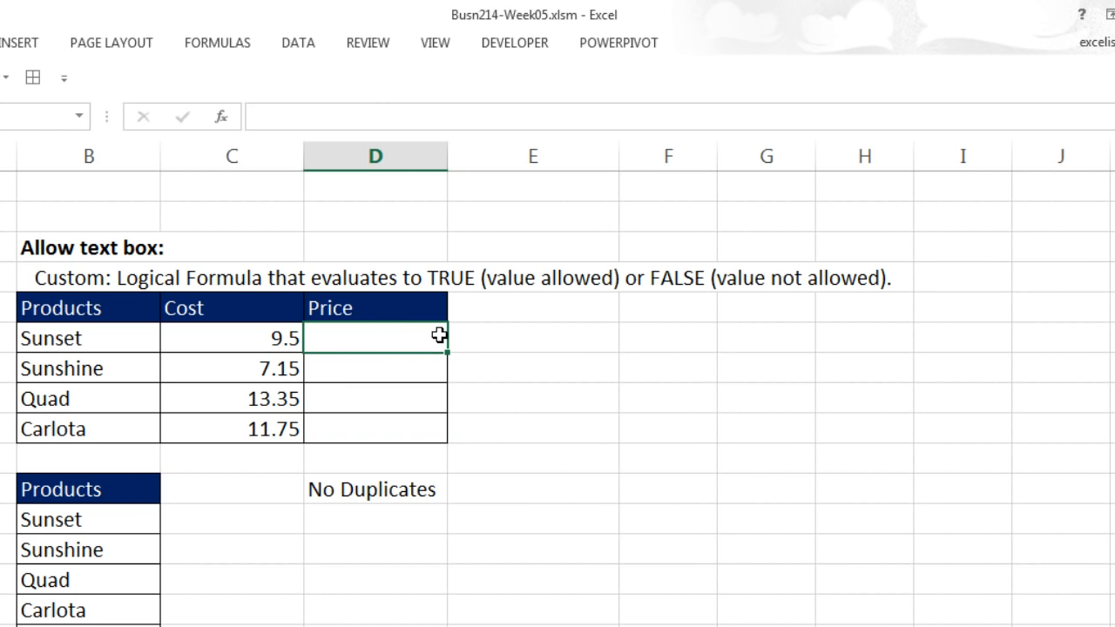
pyautogui.write('19.0')
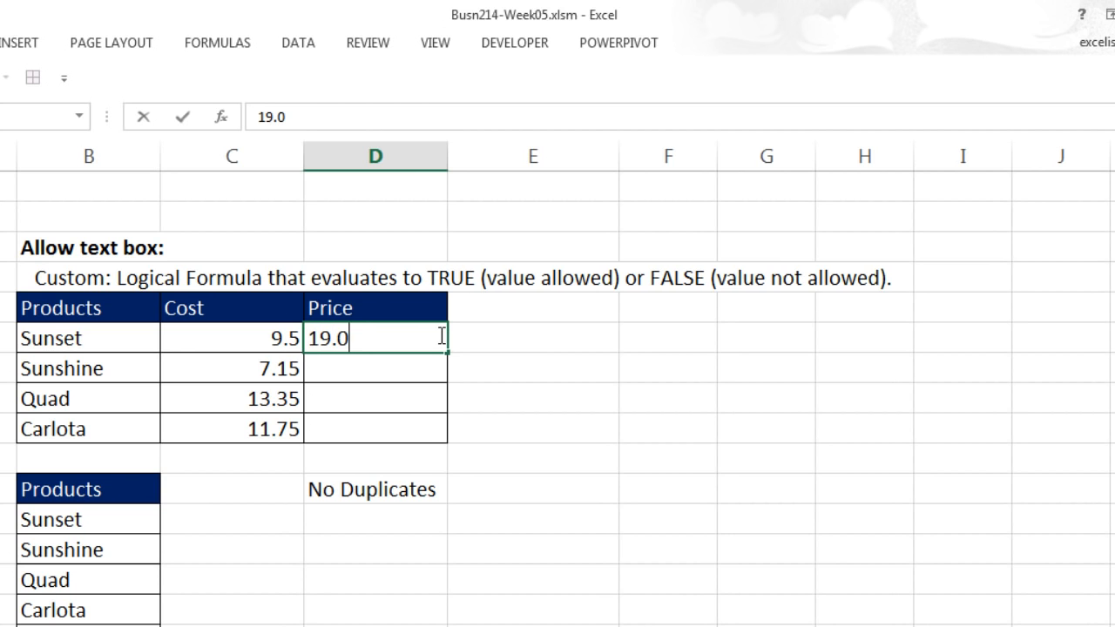
pyautogui.press('Return')
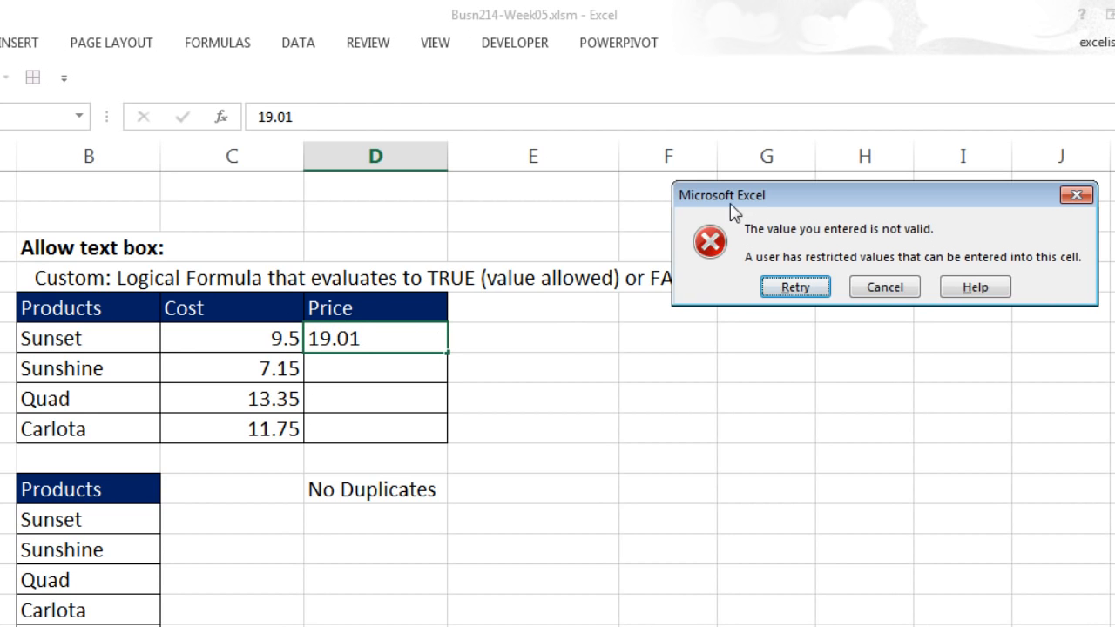
pyautogui.moveTo(734, 209); pyautogui.dragTo(235, 163)
pyautogui.press('Escape')
pyautogui.write('19')
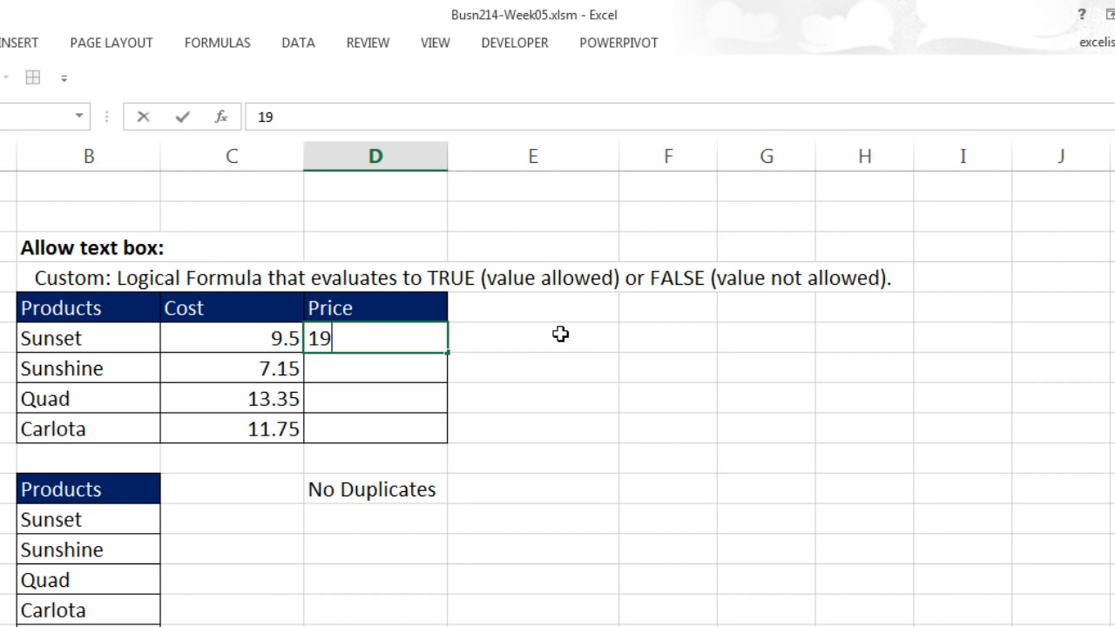
pyautogui.press('Return')
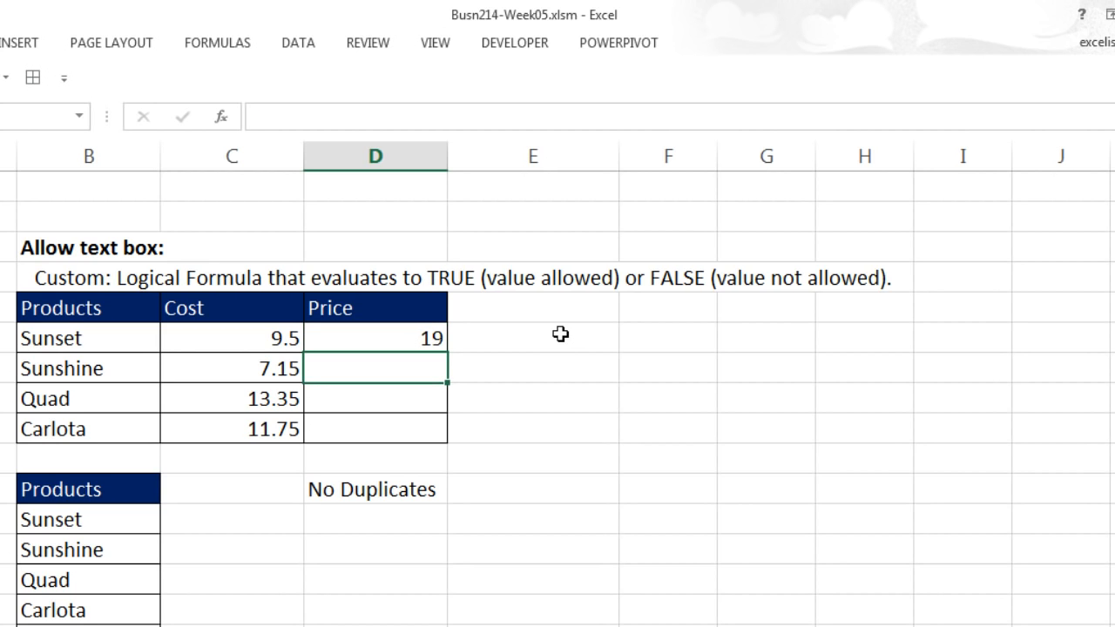
# Enter 14 as the Sunshine price, then test the cell with 14.31 and discard that change.
pyautogui.write('14')
pyautogui.hotkey('ctrl', 'Return')
pyautogui.press('F2')
pyautogui.write('.31')
pyautogui.press('Return')
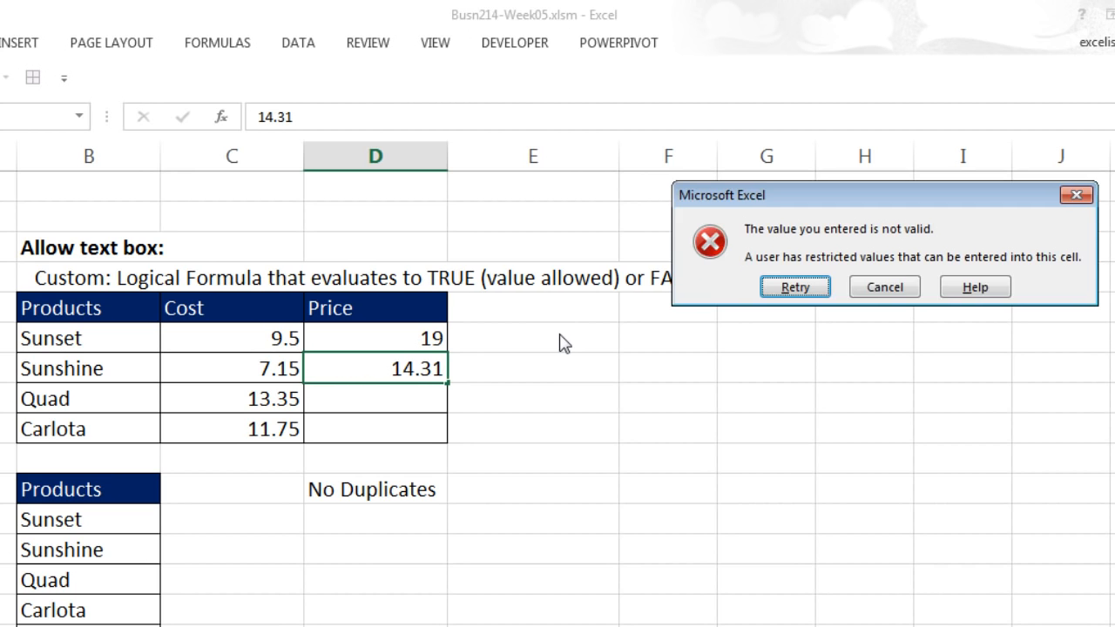
pyautogui.press('Escape')
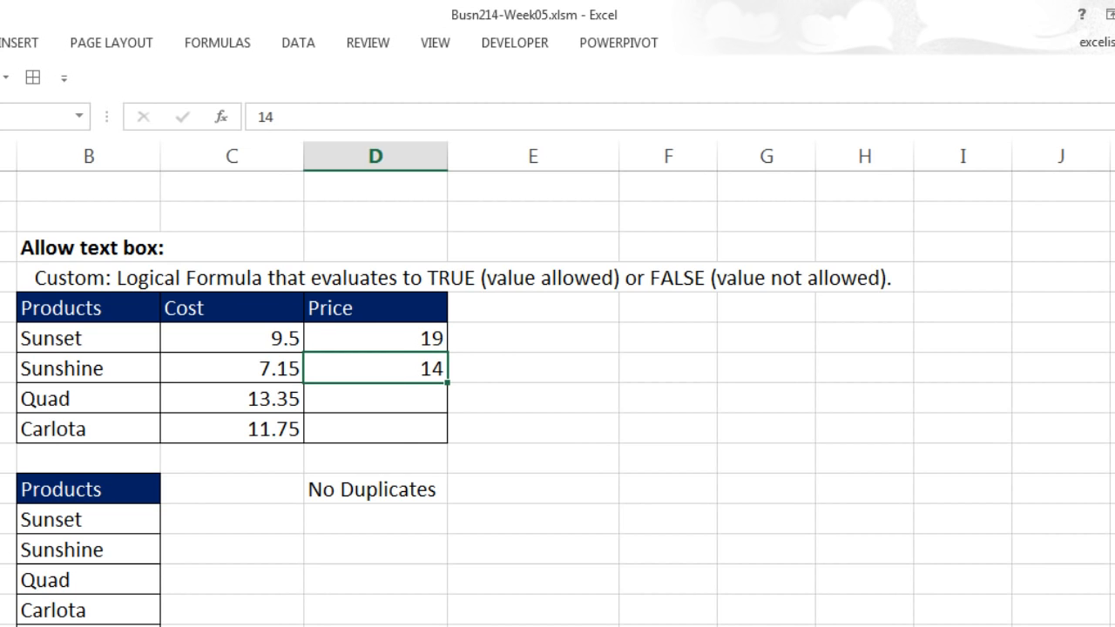
# Write the formula =COUNTIF(B87:B87,B87) in column E on the Sunset row of the No Duplicates product list.
pyautogui.scroll(-2, 96, 490)
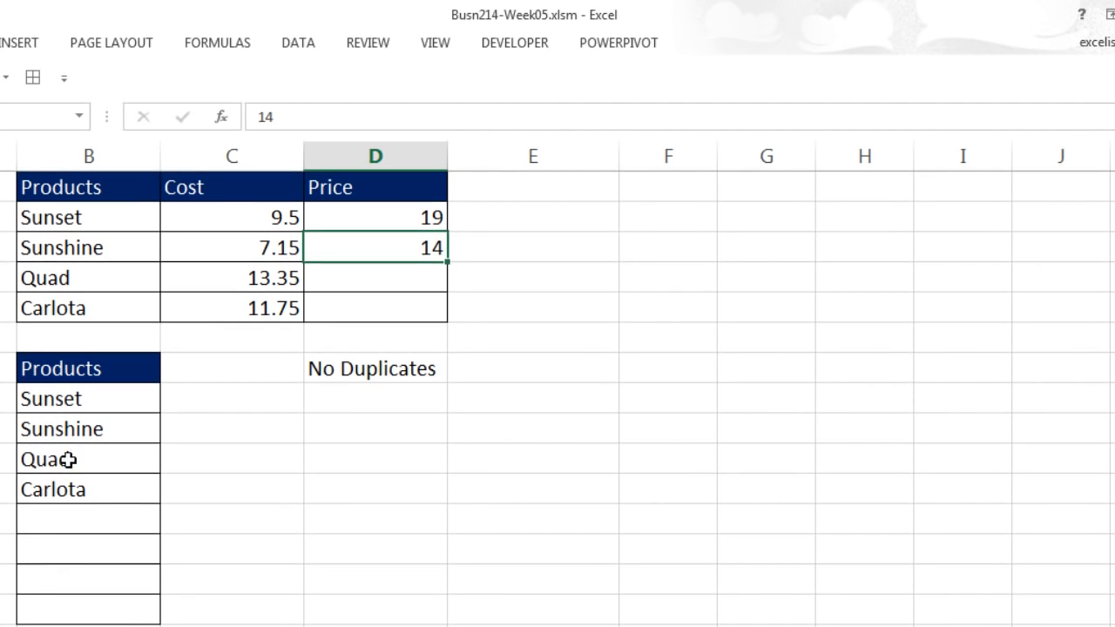
pyautogui.moveTo(68, 398); pyautogui.dragTo(84, 604)
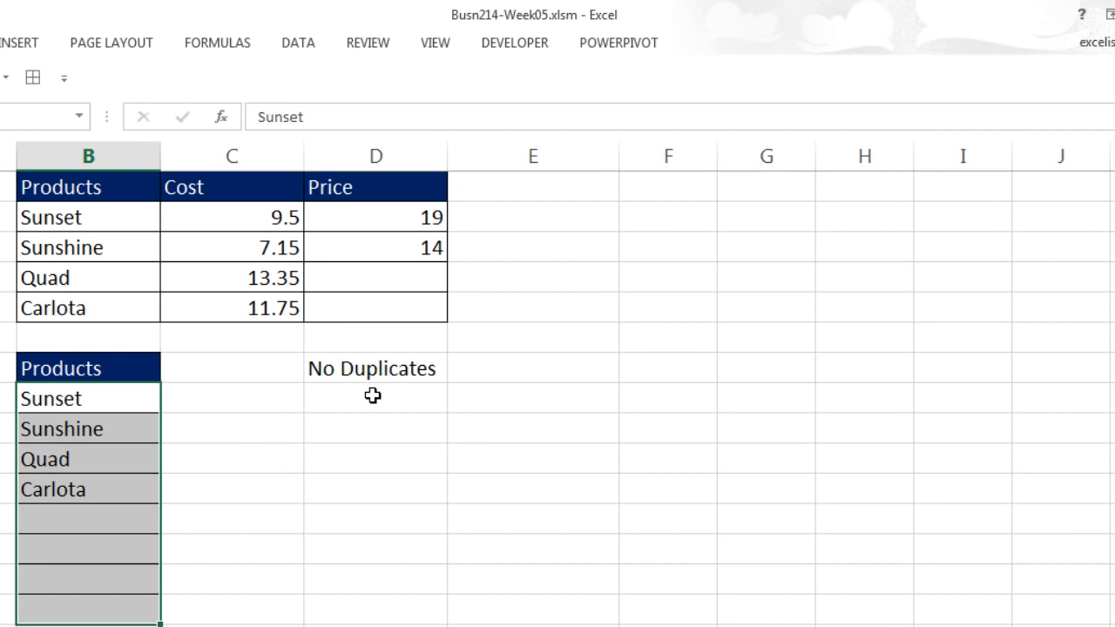
pyautogui.click(510, 388)
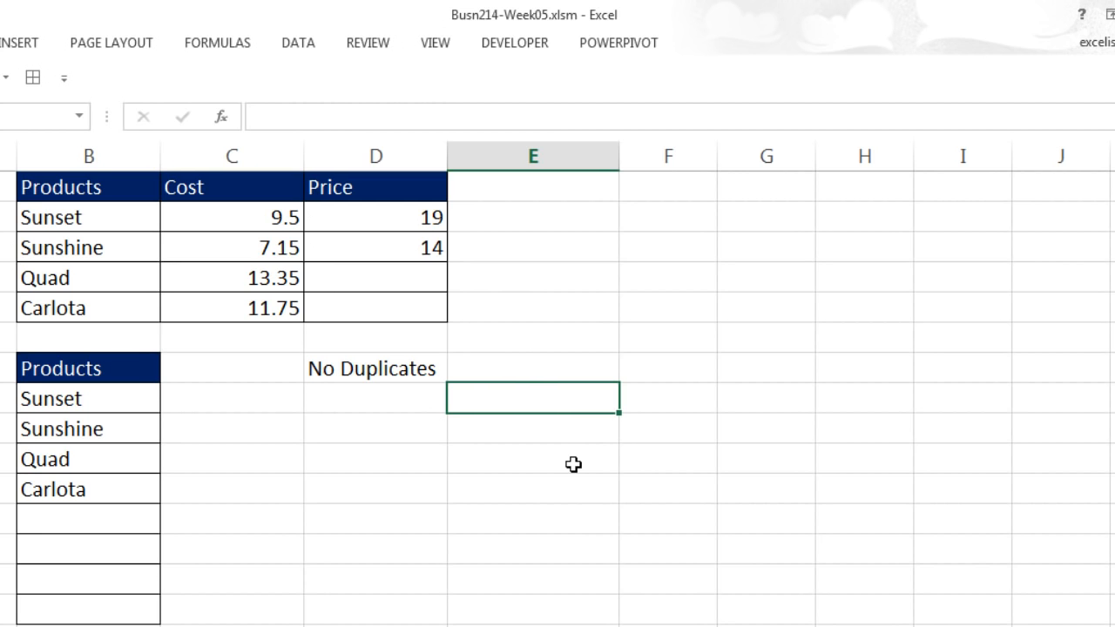
pyautogui.write('=countif')
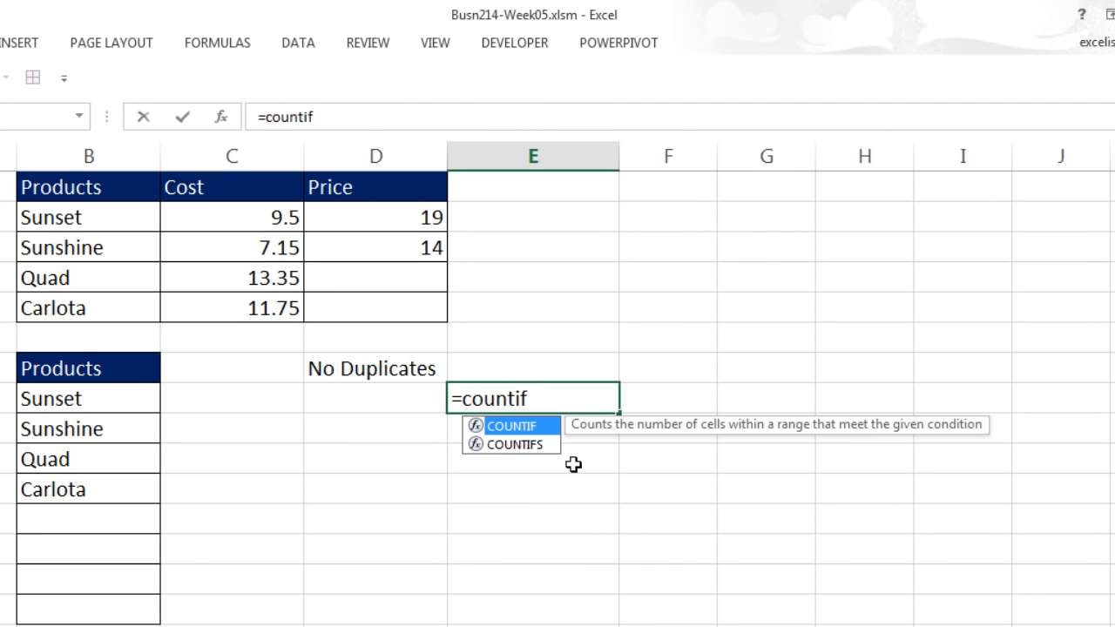
pyautogui.press('Tab')
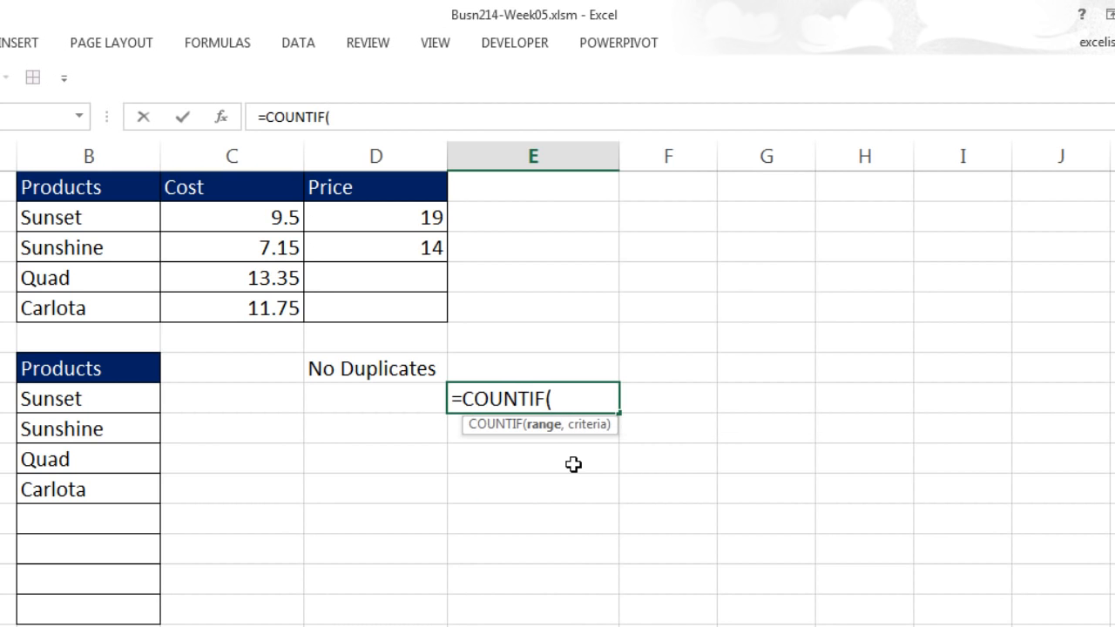
pyautogui.click(75, 397)
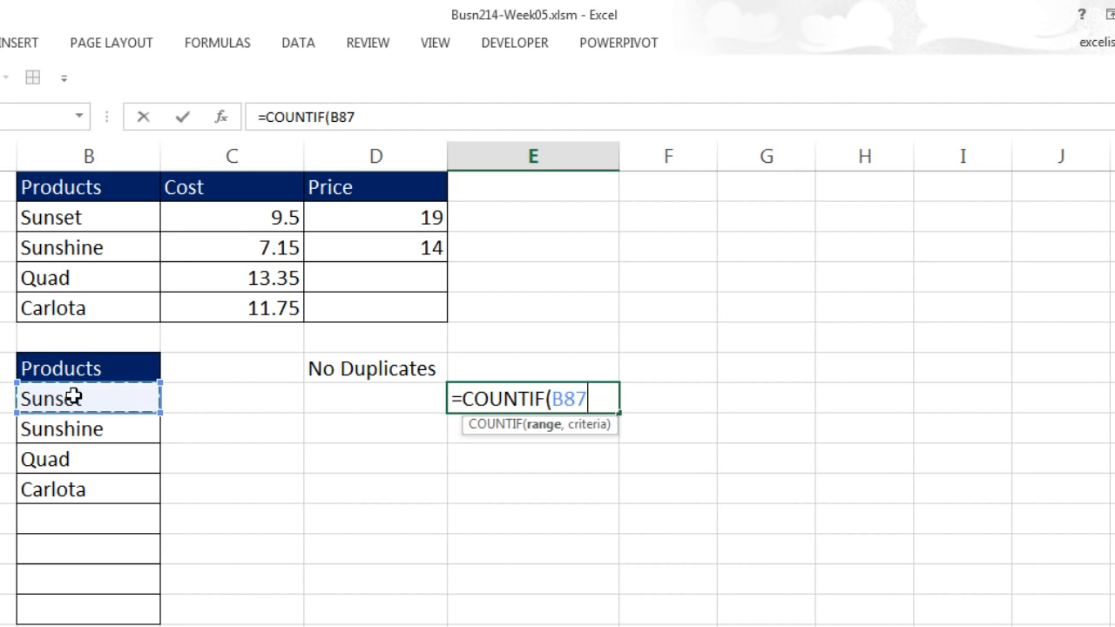
pyautogui.write(':')
pyautogui.click(74, 398)
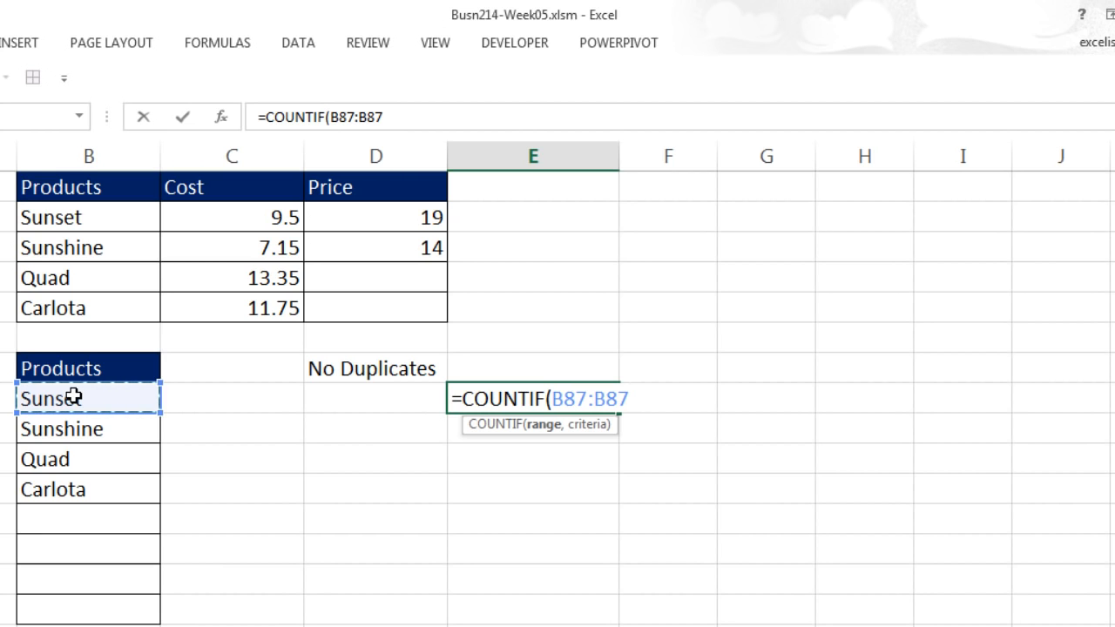
pyautogui.write(',')
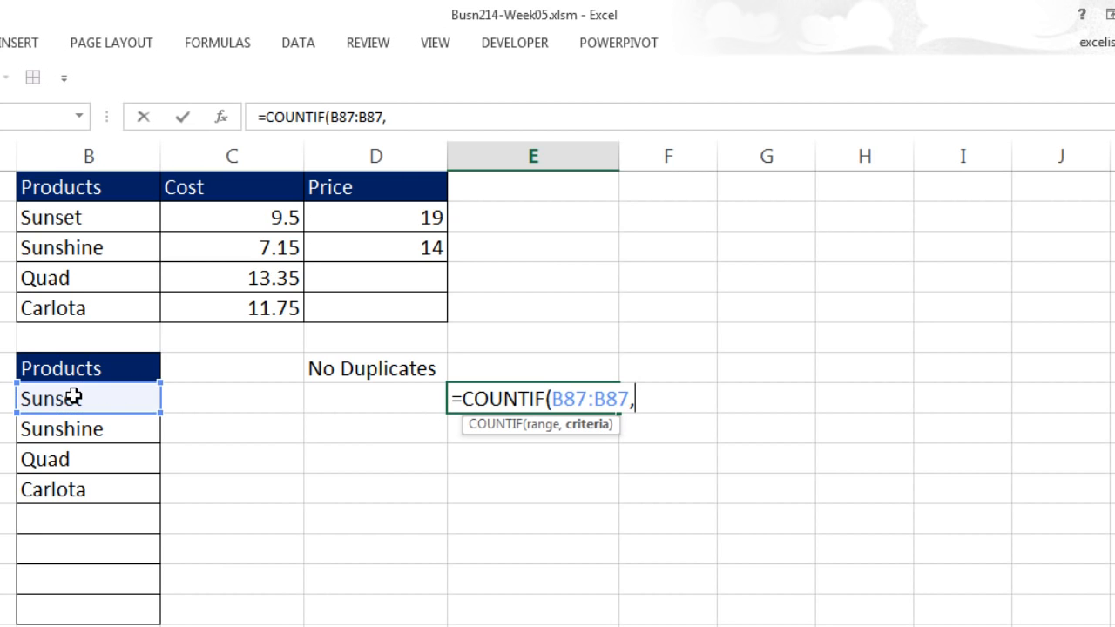
pyautogui.click(75, 399)
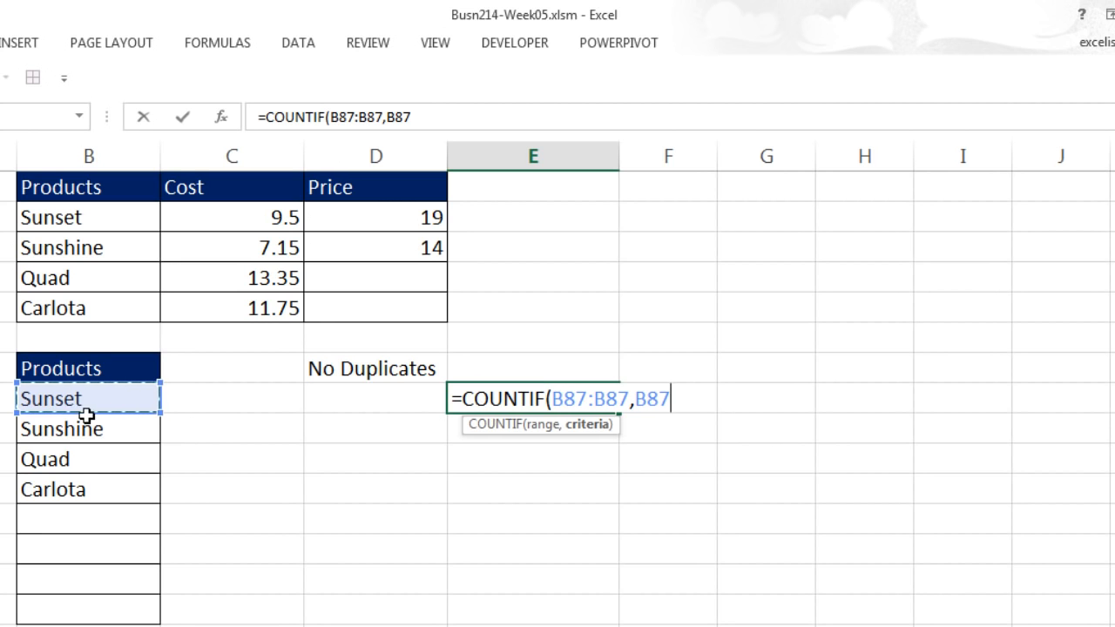
pyautogui.write(')')
# Lock the start of the COUNTIF range as $B$87, enter the formula and copy it down to the list's last row.
pyautogui.click(575, 399)
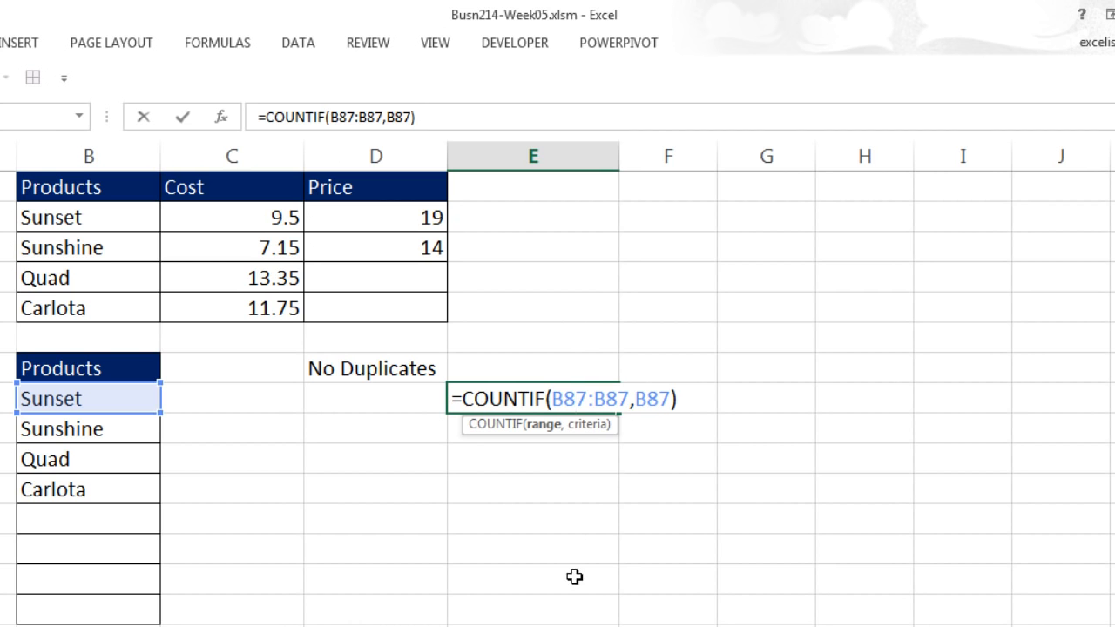
pyautogui.press('F4')
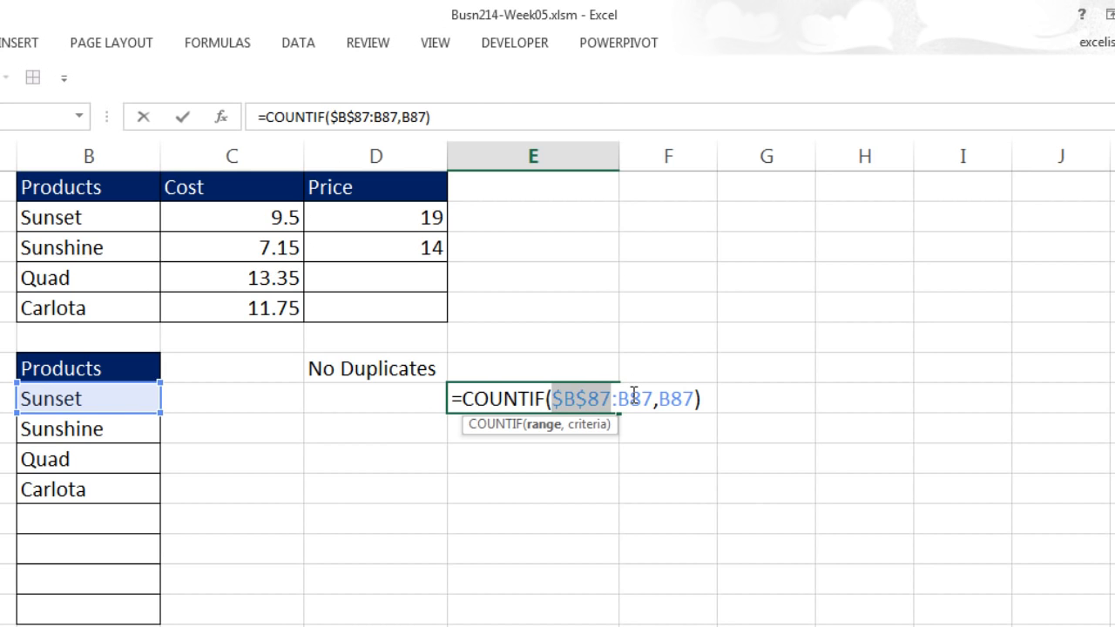
pyautogui.hotkey('ctrl', 'Return')
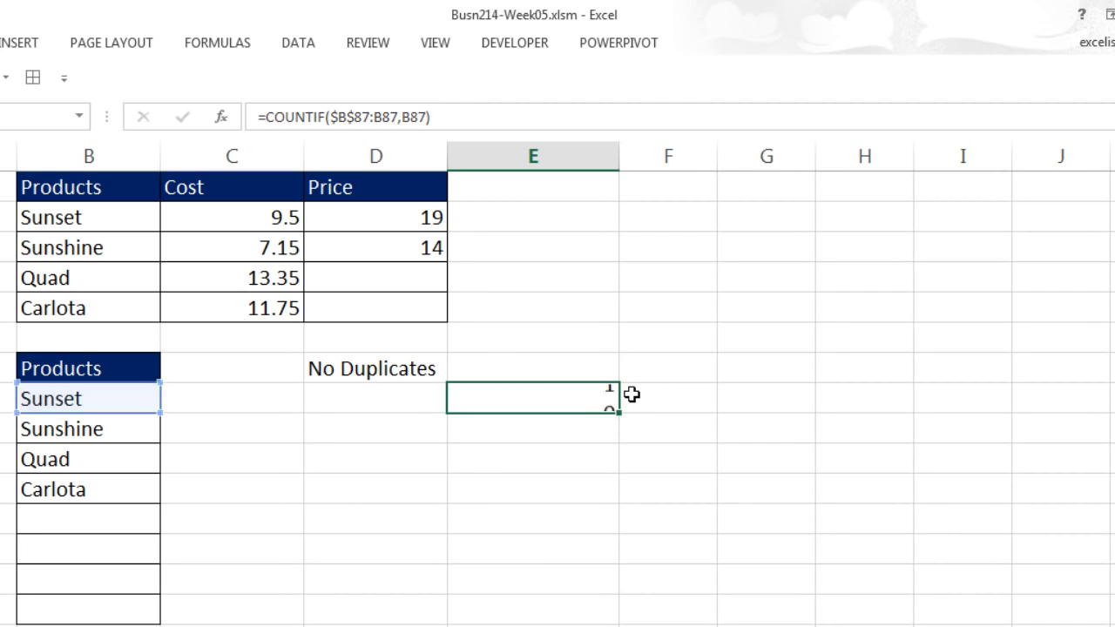
pyautogui.moveTo(622, 414); pyautogui.dragTo(612, 622)
# Examine the expanding ranges in the copied COUNTIF formulas on the Sunshine, Quad and Carlota rows.
pyautogui.click(555, 427)
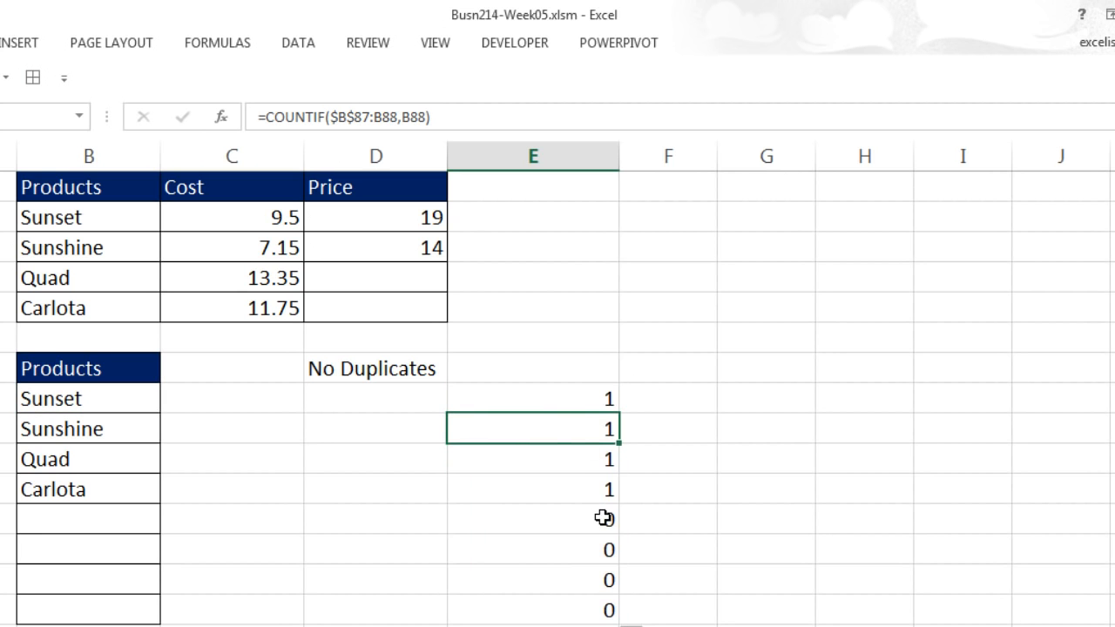
pyautogui.press('F2')
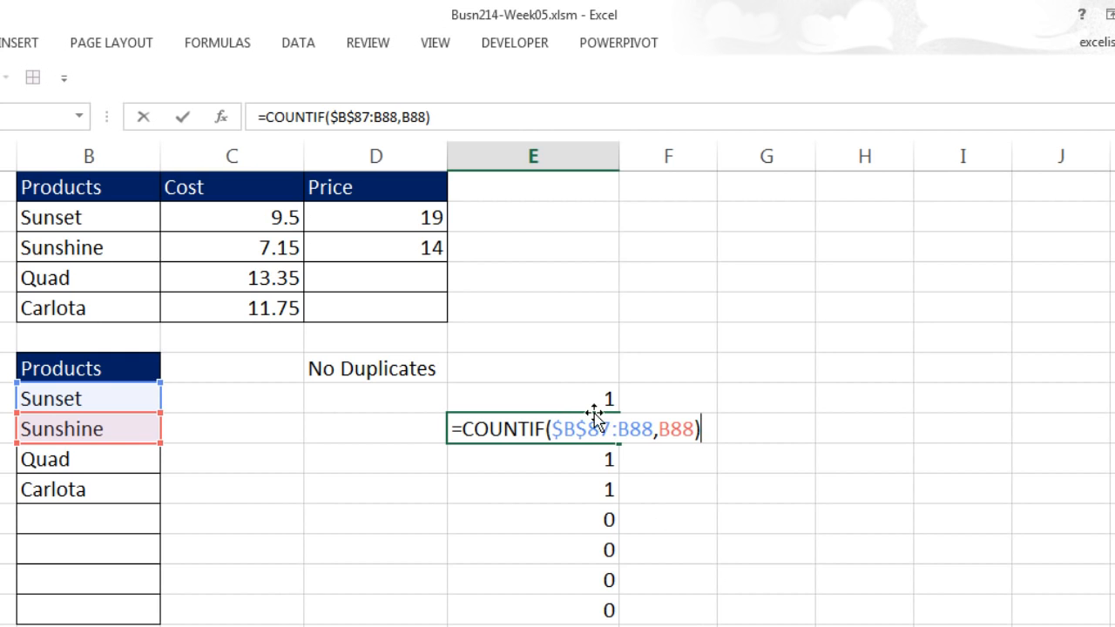
pyautogui.press('Return')
pyautogui.press('F2')
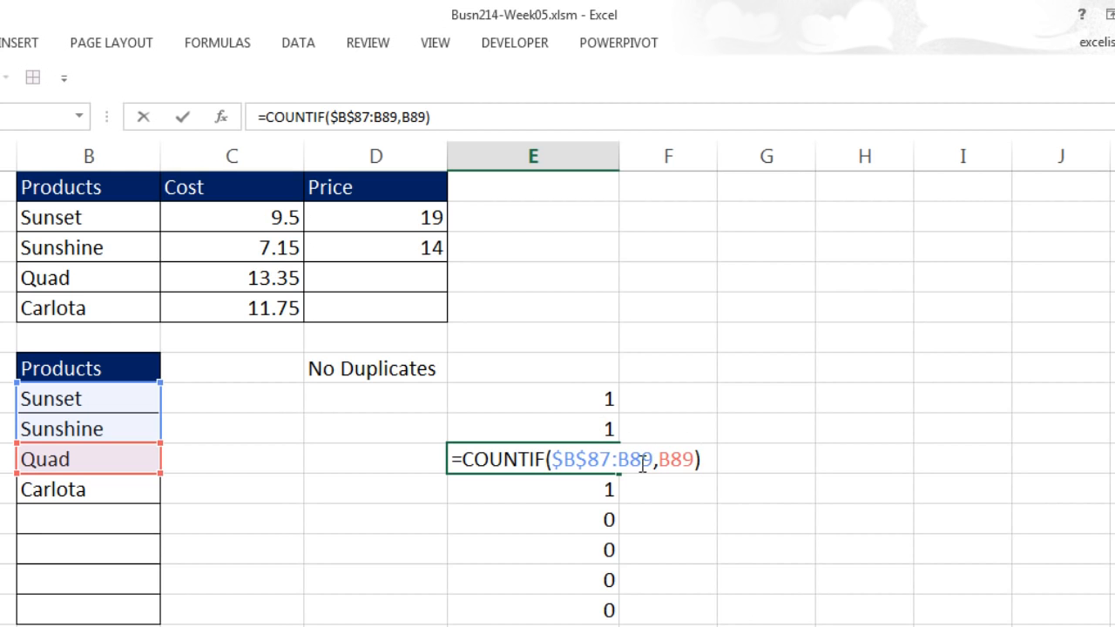
pyautogui.press('Return')
pyautogui.press('F2')
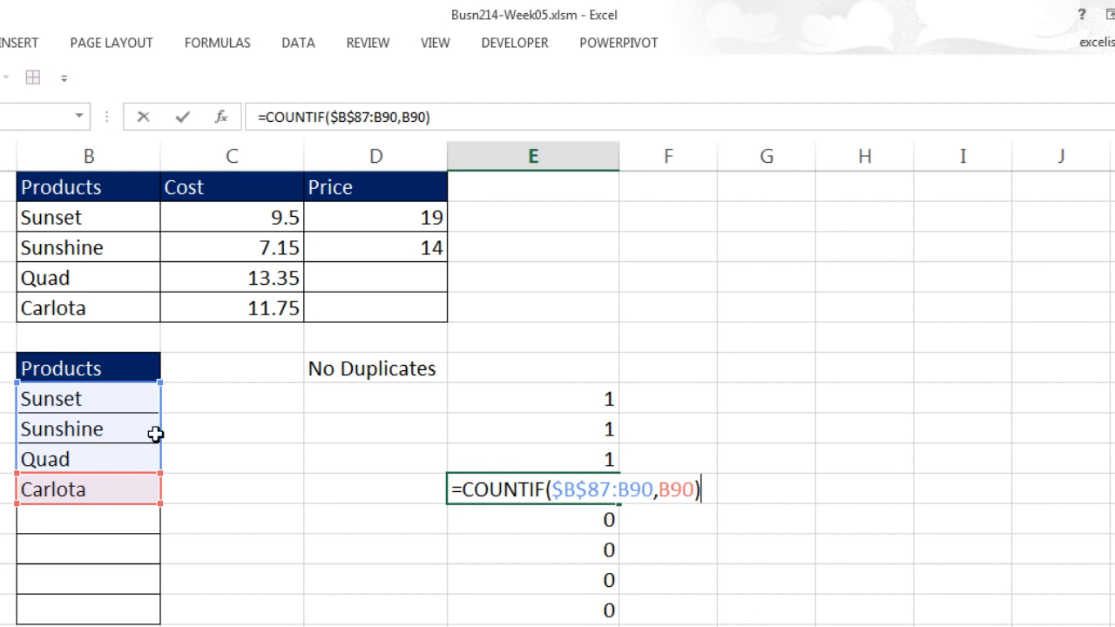
pyautogui.press('Return')
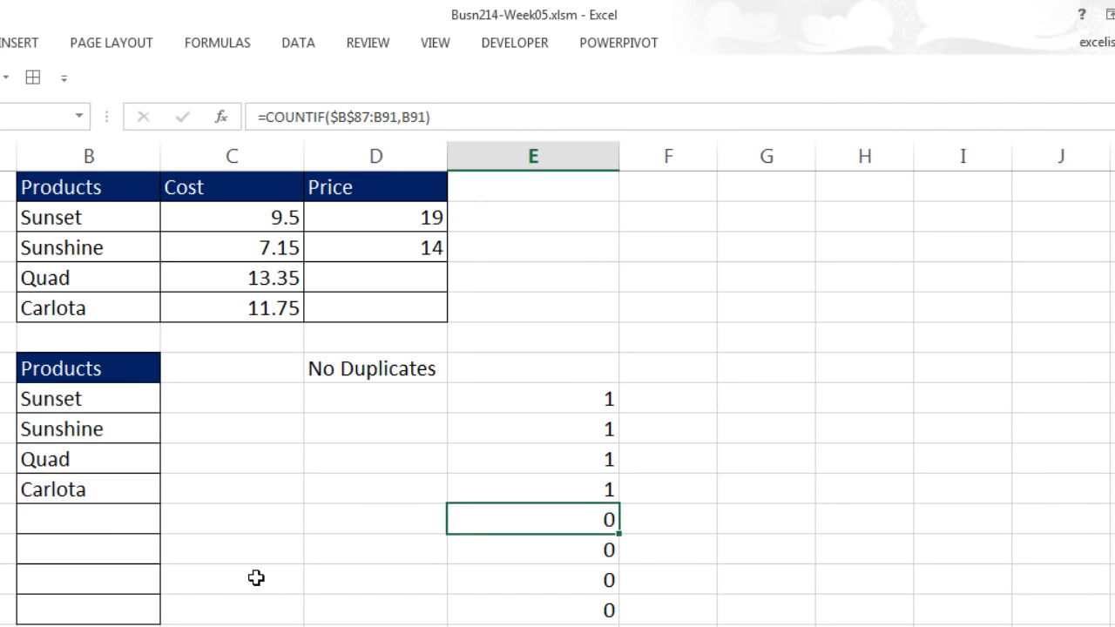
# Enter Quad in the first empty cell below Carlota in the No Duplicates product list.
pyautogui.click(111, 523)
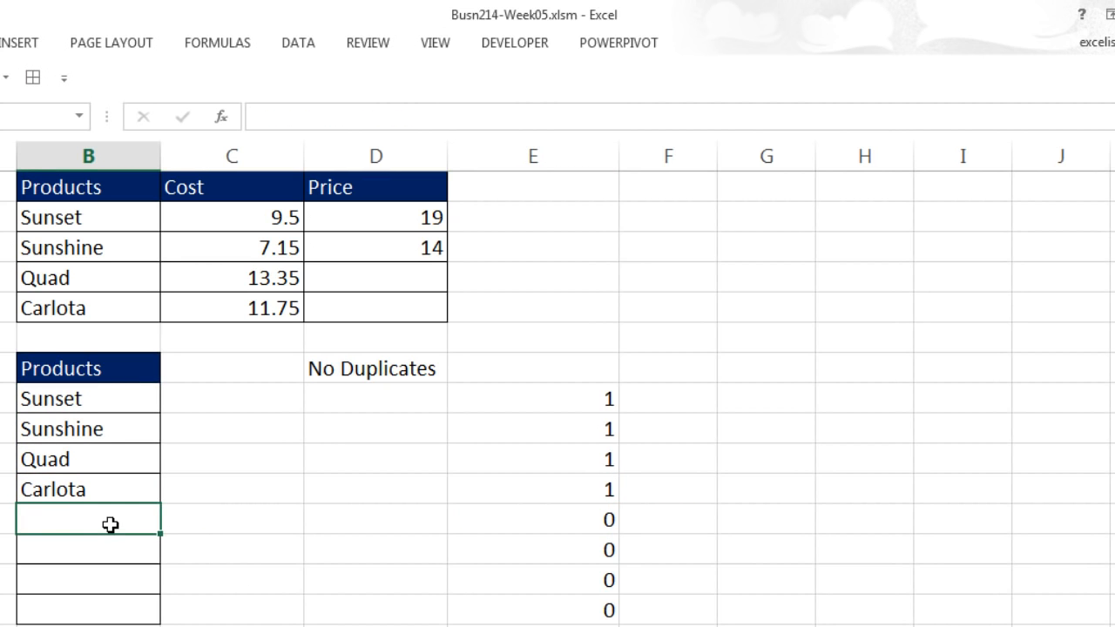
pyautogui.write('quad')
pyautogui.press('Return')
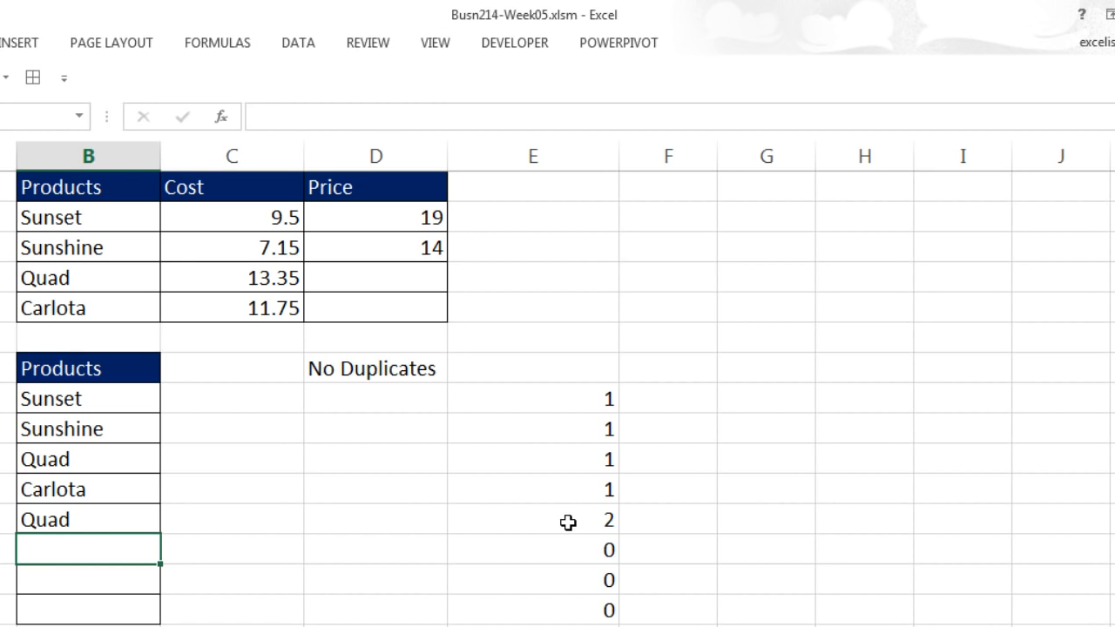
# Enter Quad again in the next empty cell of the No Duplicates product list.
pyautogui.write('Q')
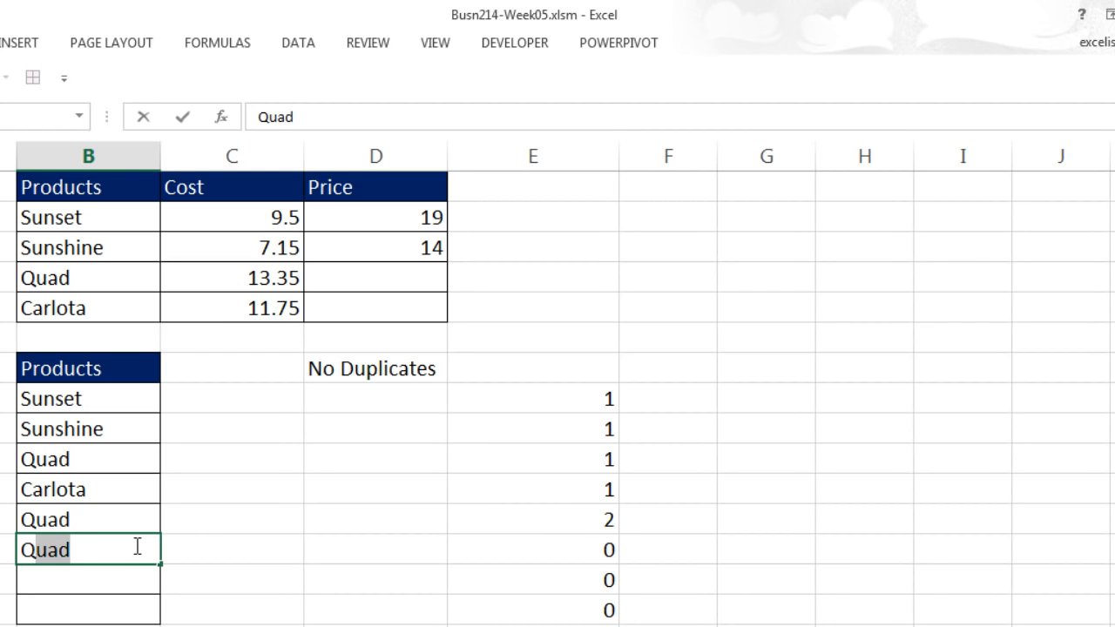
pyautogui.press('Return')
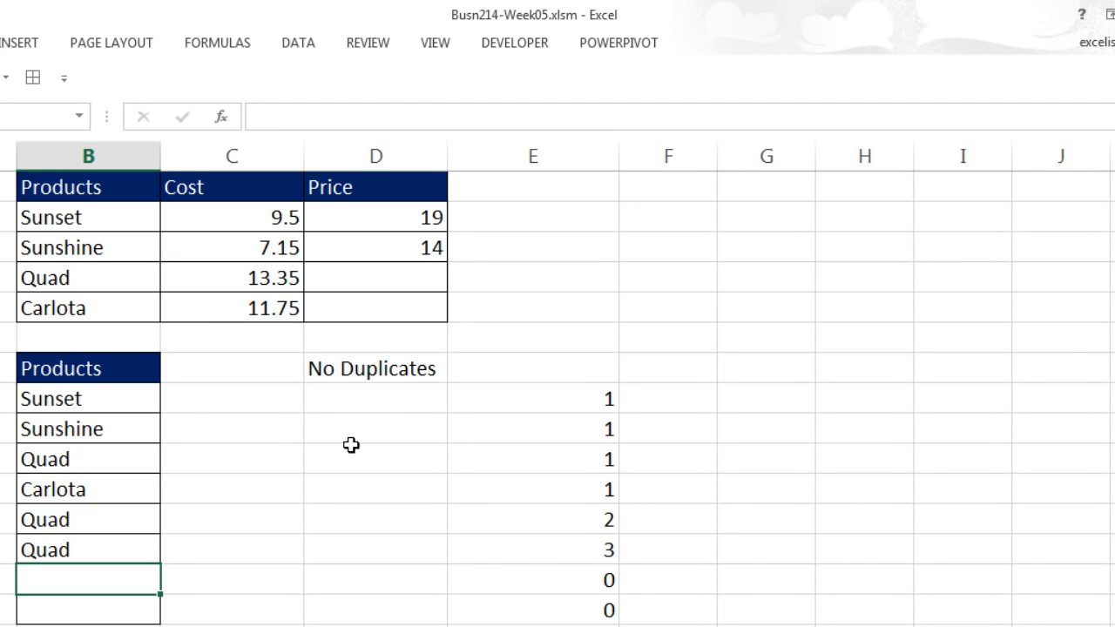
# Append <2 to the COUNTIF formula on the Sunset row in column E and copy it down to the list's last row.
pyautogui.click(571, 398)
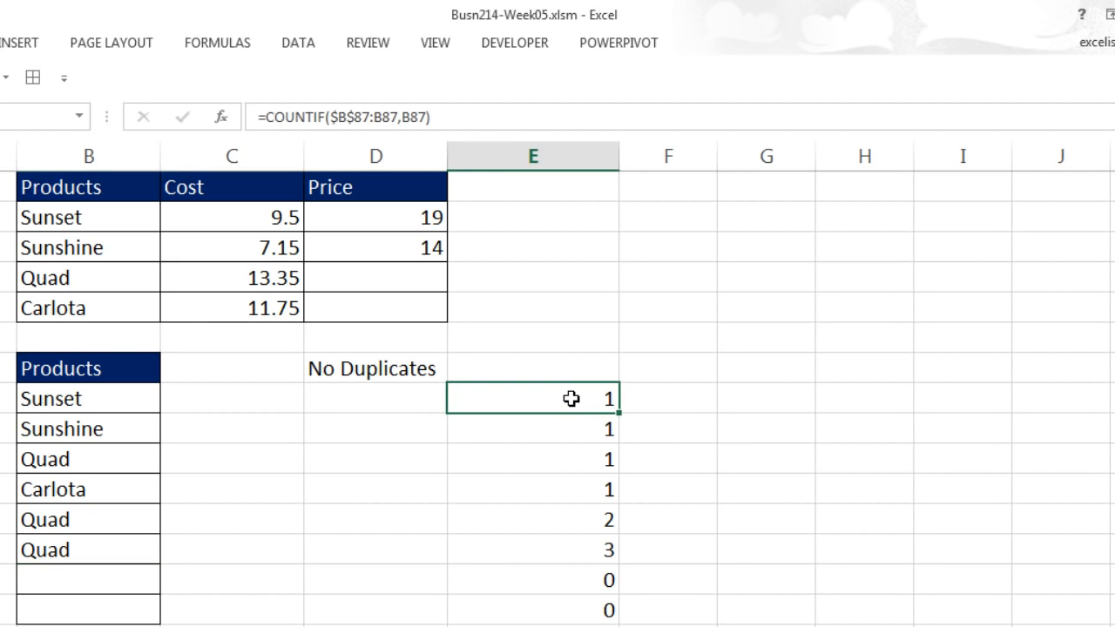
pyautogui.press('F2')
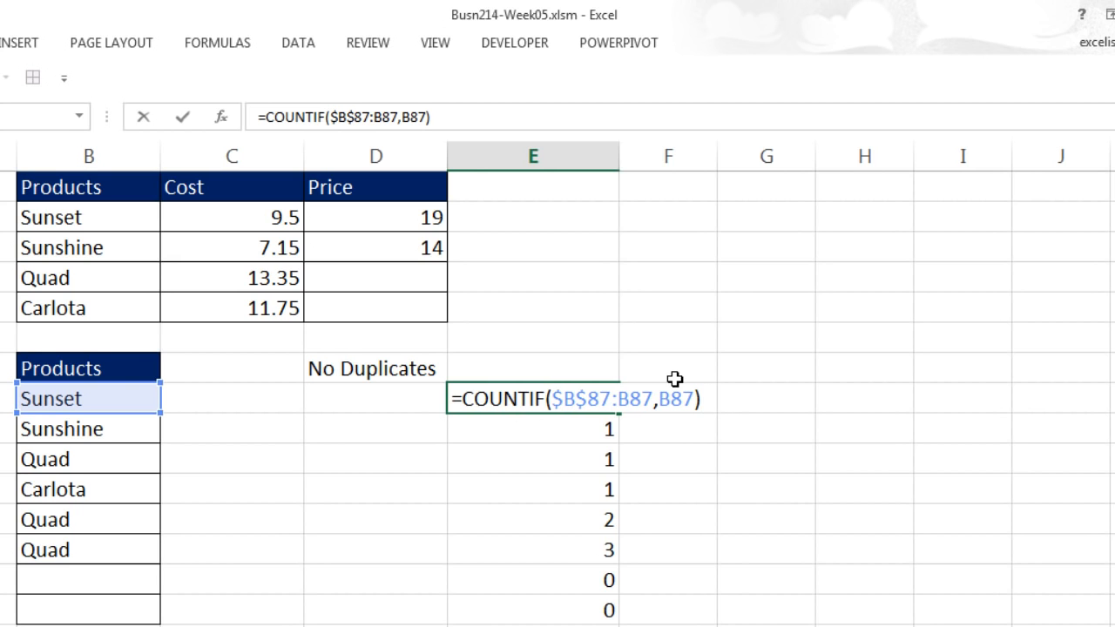
pyautogui.write('<2')
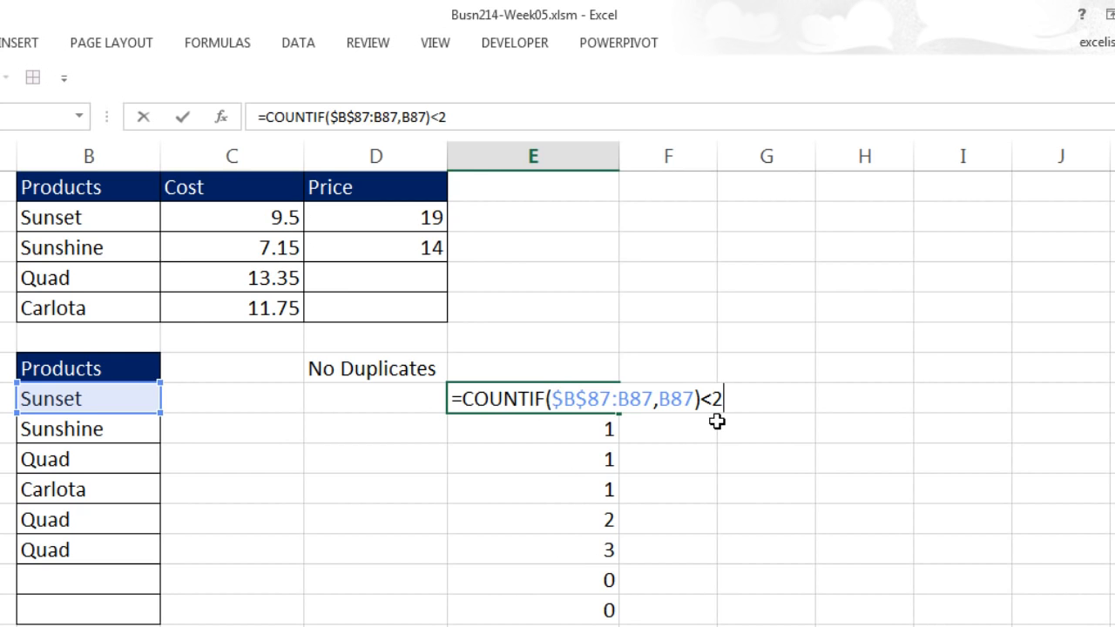
pyautogui.hotkey('ctrl', 'Return')
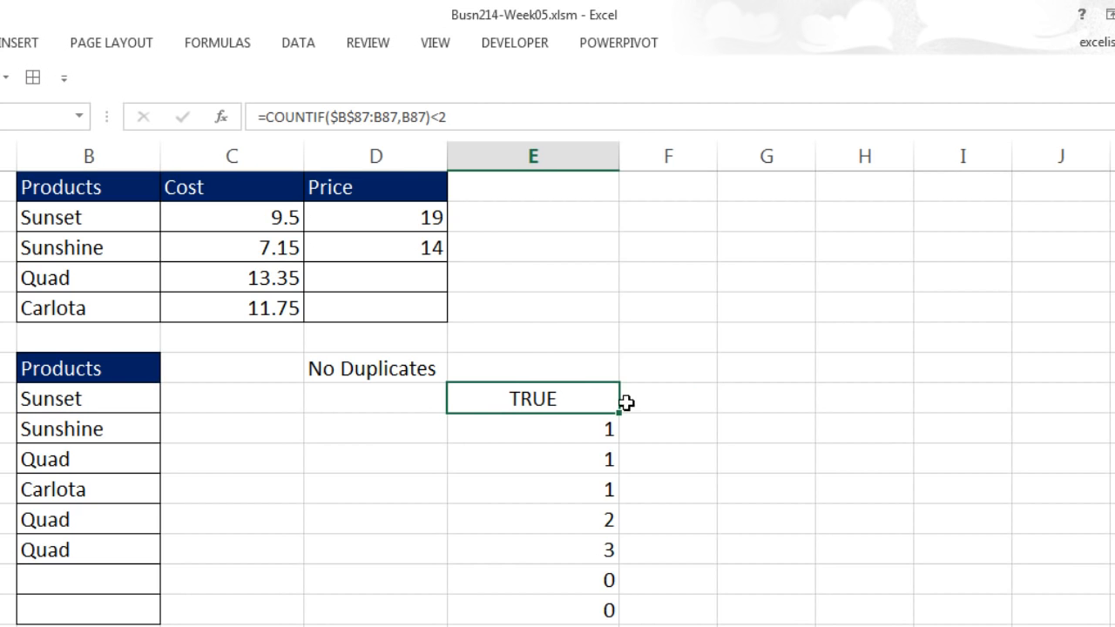
pyautogui.doubleClick(619, 414)
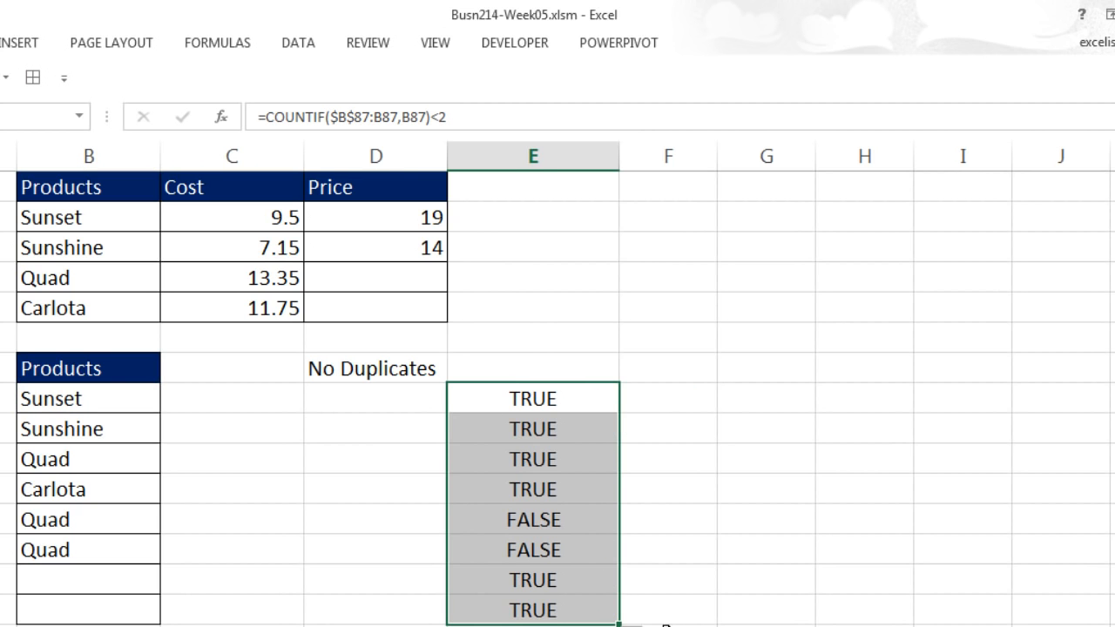
# Copy the text of the formula =COUNTIF($B$87:B87,B87)<2 from the Sunset row in column E, leaving the cell unchanged.
pyautogui.click(568, 397)
pyautogui.doubleClick(568, 396)
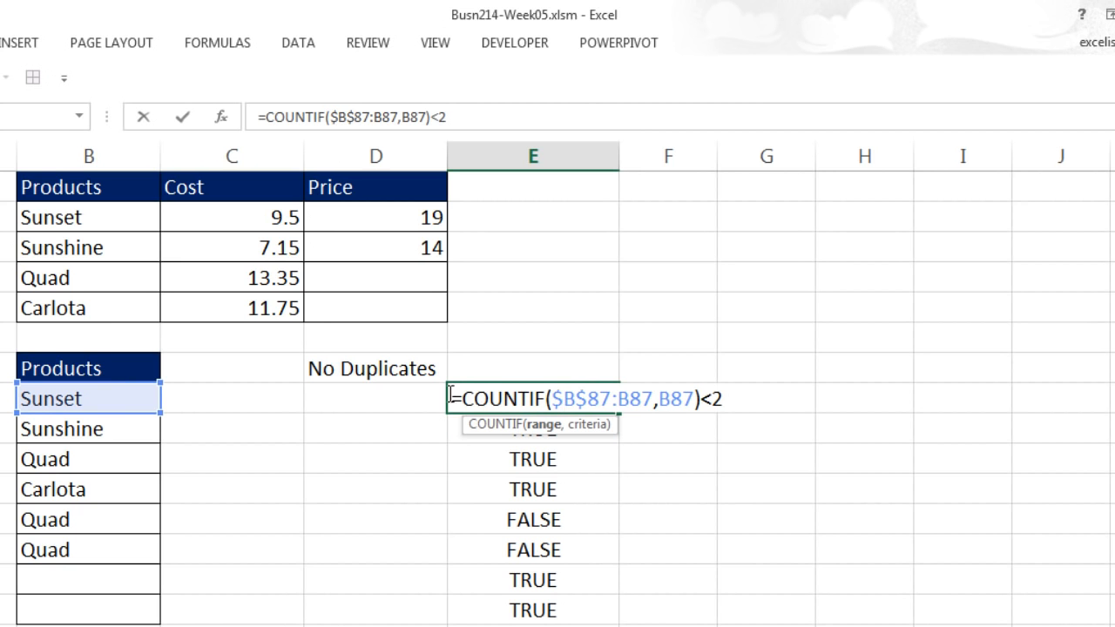
pyautogui.moveTo(450, 398); pyautogui.dragTo(751, 409)
pyautogui.hotkey('ctrl', 'c')
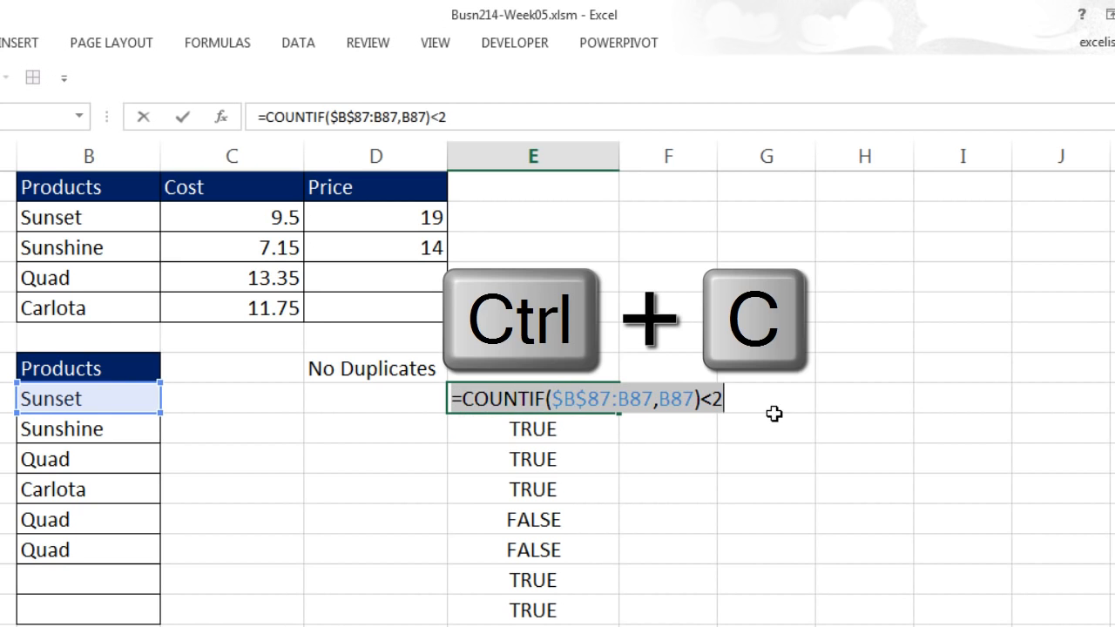
pyautogui.press('Escape')
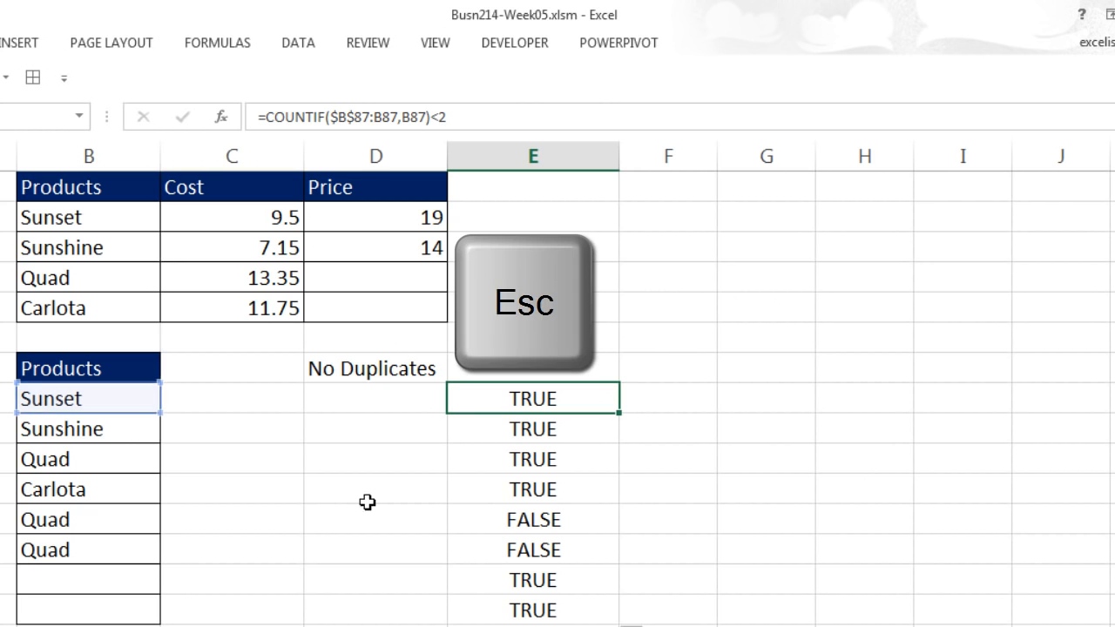
# Give the No Duplicates product cells B87:B94 a Custom data validation rule with the copied formula =COUNTIF($B$87:B87,B87)<2.
pyautogui.moveTo(65, 398); pyautogui.dragTo(102, 600)
pyautogui.hotkey('alt', 'd')
pyautogui.press('l')
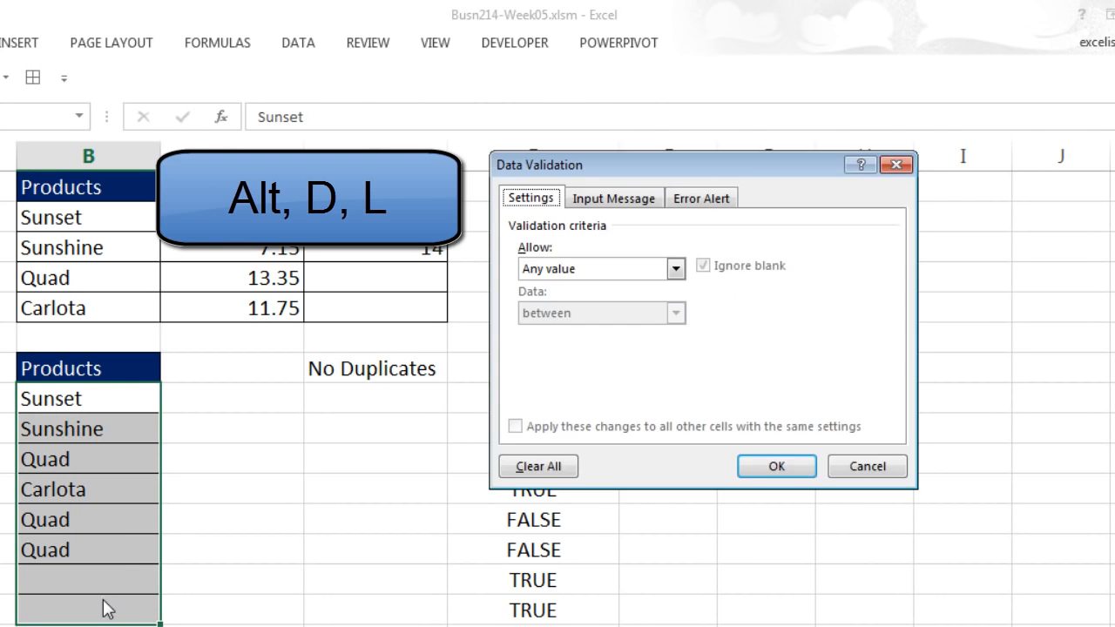
pyautogui.hotkey('alt', 'Down')
pyautogui.press('End')
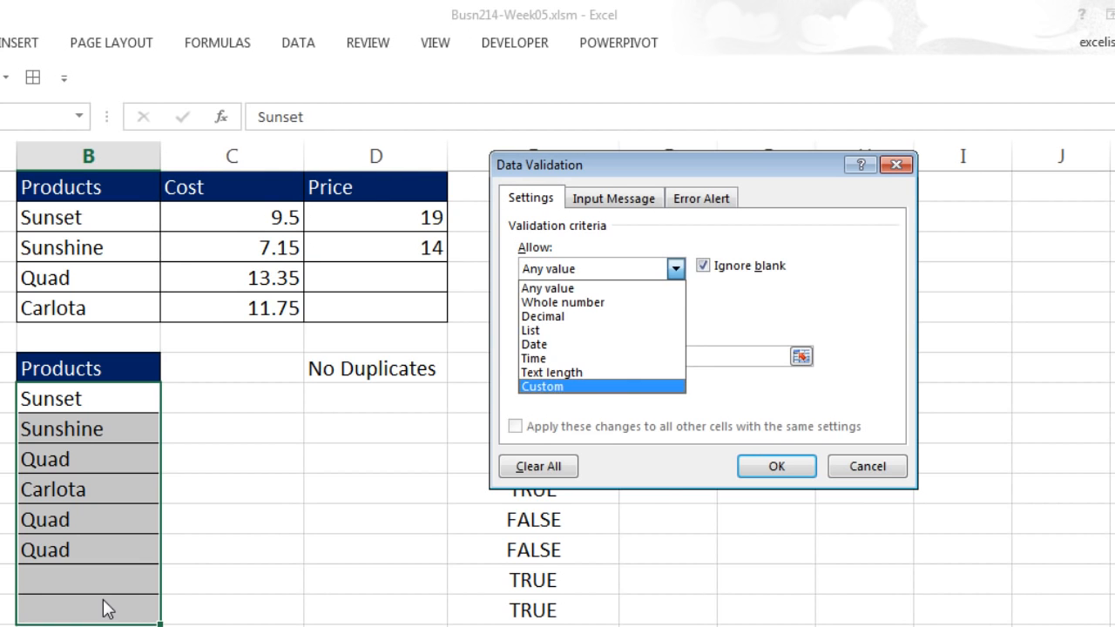
pyautogui.press('Return')
pyautogui.hotkey('ctrl', 'v')
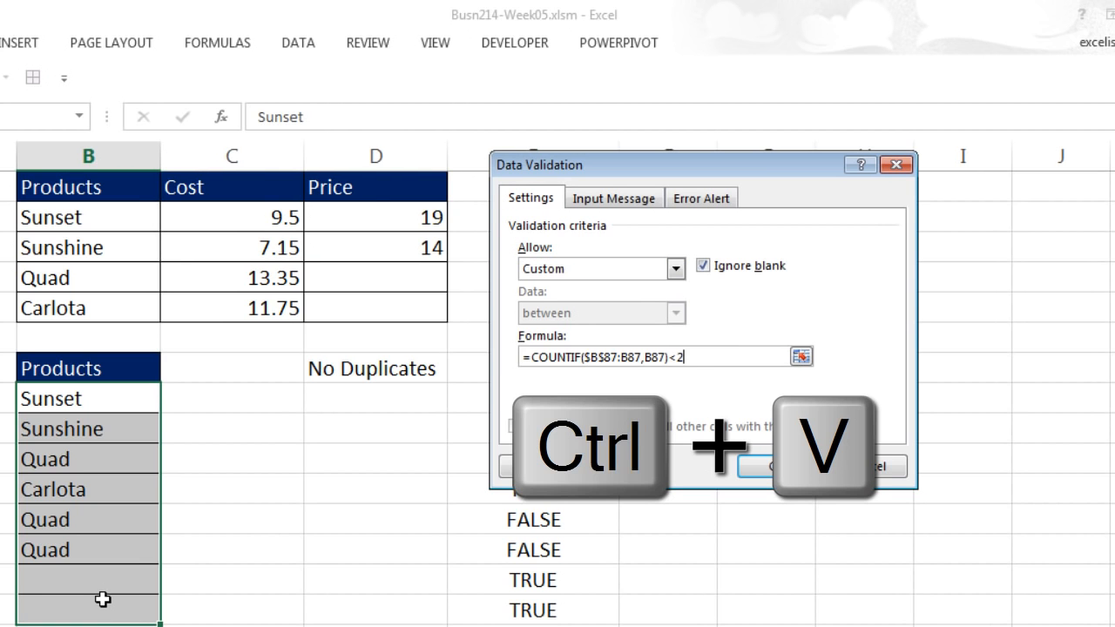
# Set the Stop error alert's title and message to No Dups and apply the validation rule.
pyautogui.click(701, 198)
pyautogui.click(742, 298)
pyautogui.write('No Dup')
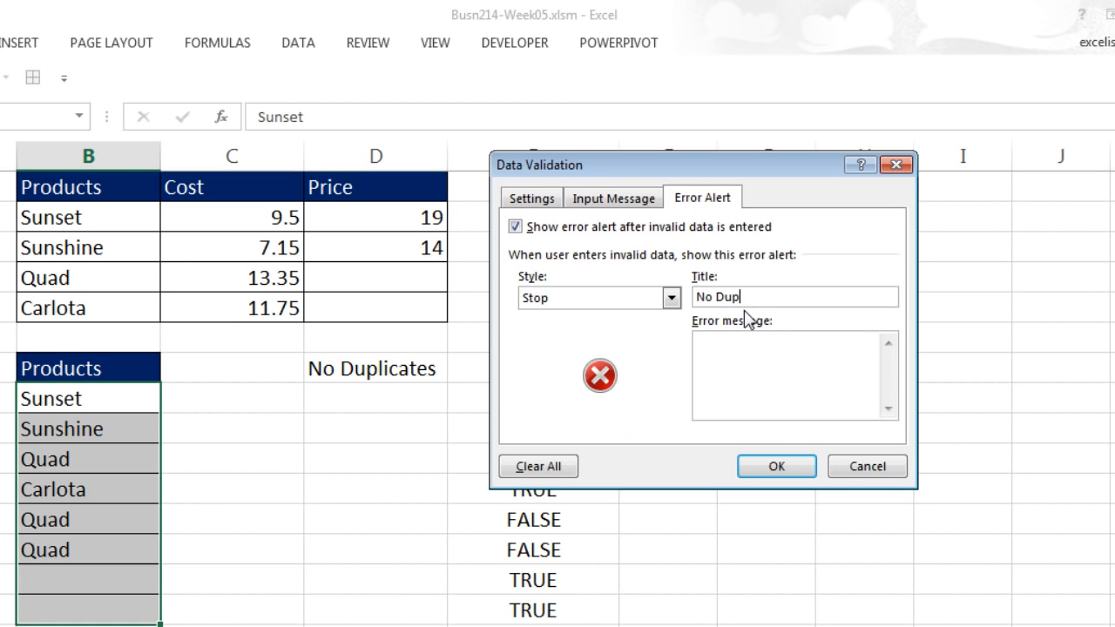
pyautogui.write('o Dups')
pyautogui.click(781, 475)
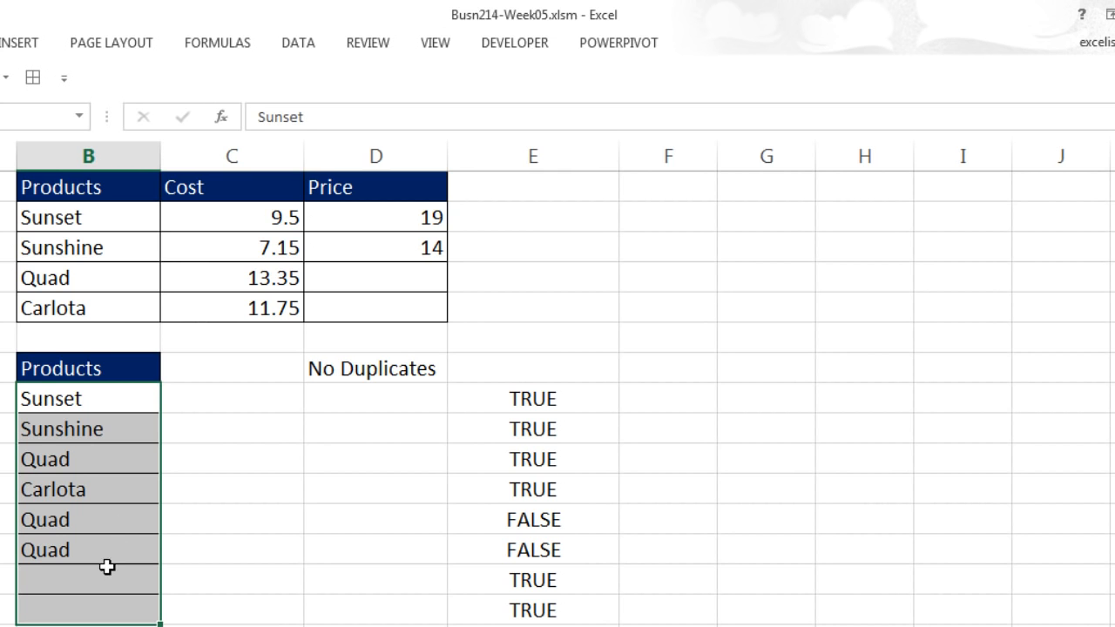
# Circle the invalid data in the No Duplicates product list.
pyautogui.click(298, 42)
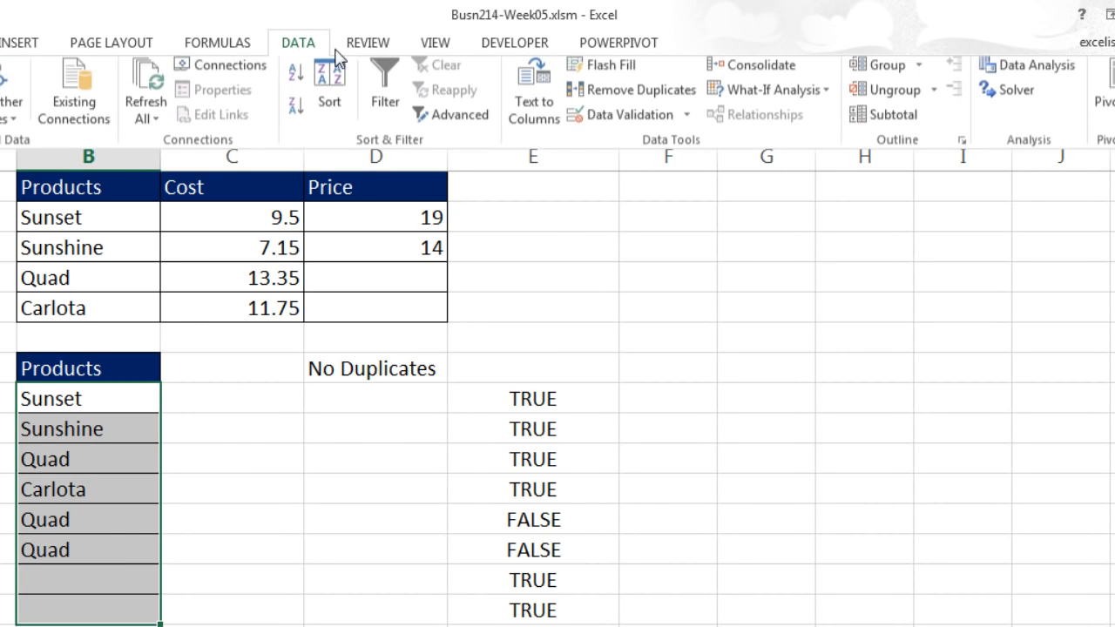
pyautogui.click(686, 122)
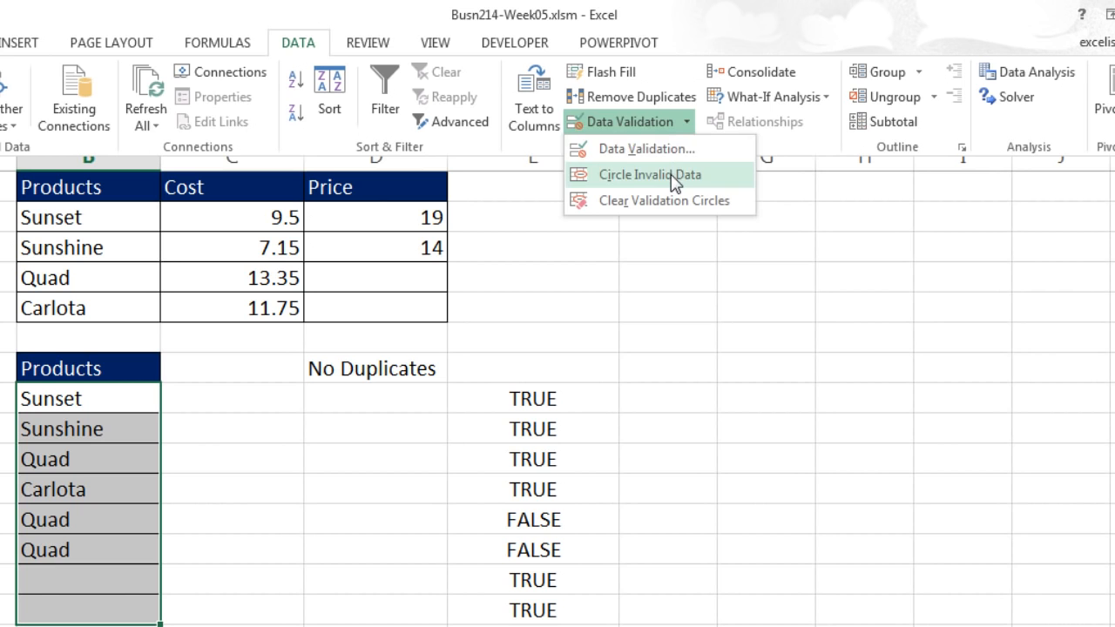
pyautogui.click(673, 175)
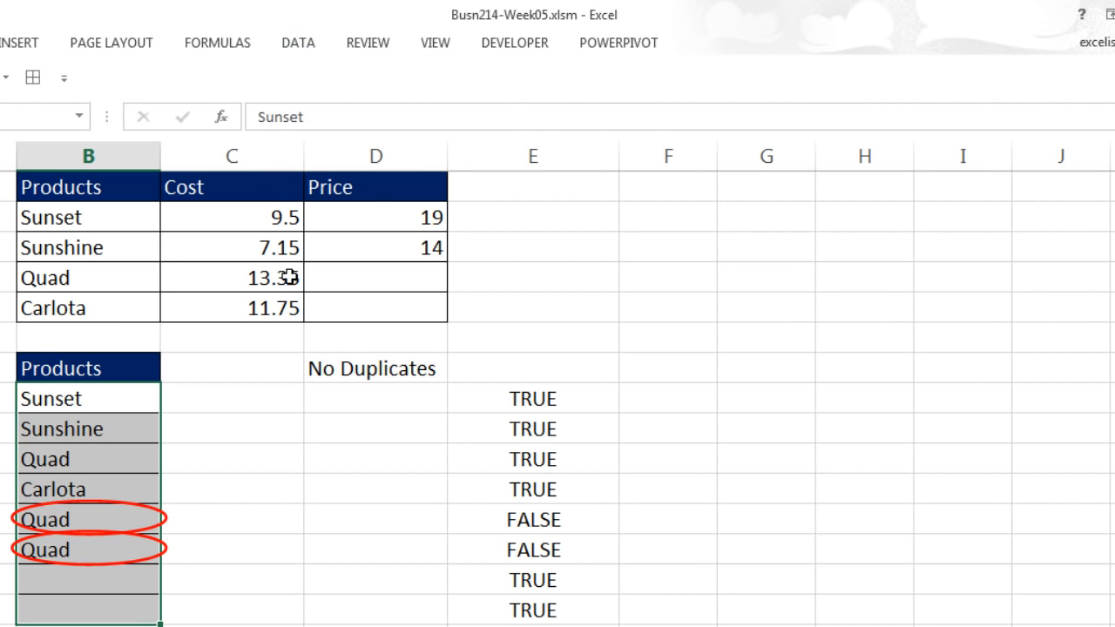
# Clear the validation circles and delete the two duplicate Quad entries below Carlota.
pyautogui.click(289, 45)
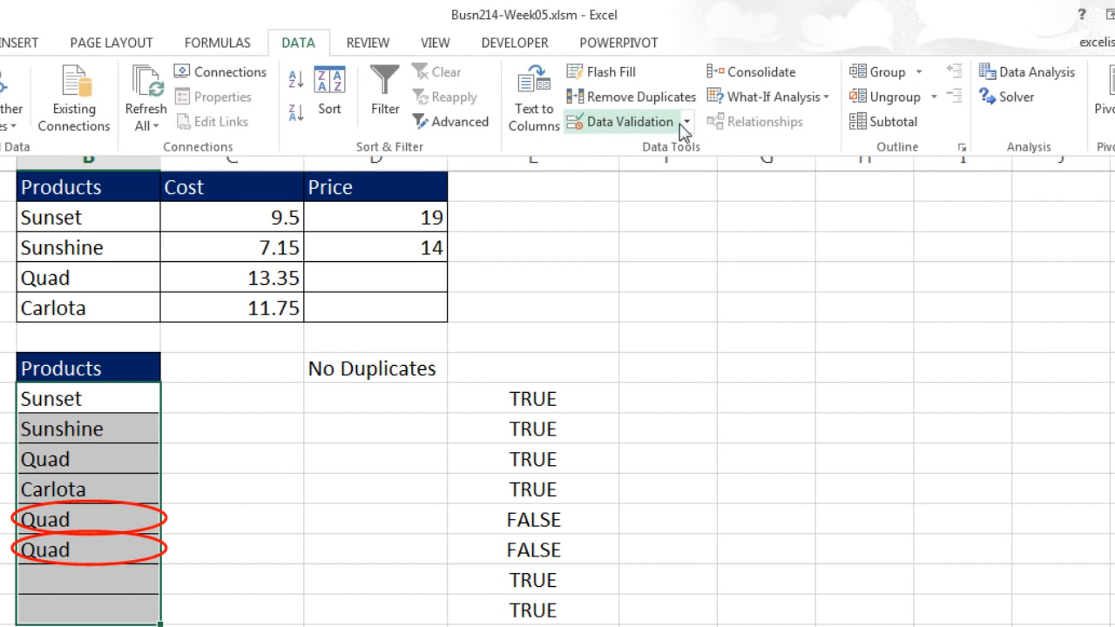
pyautogui.click(687, 122)
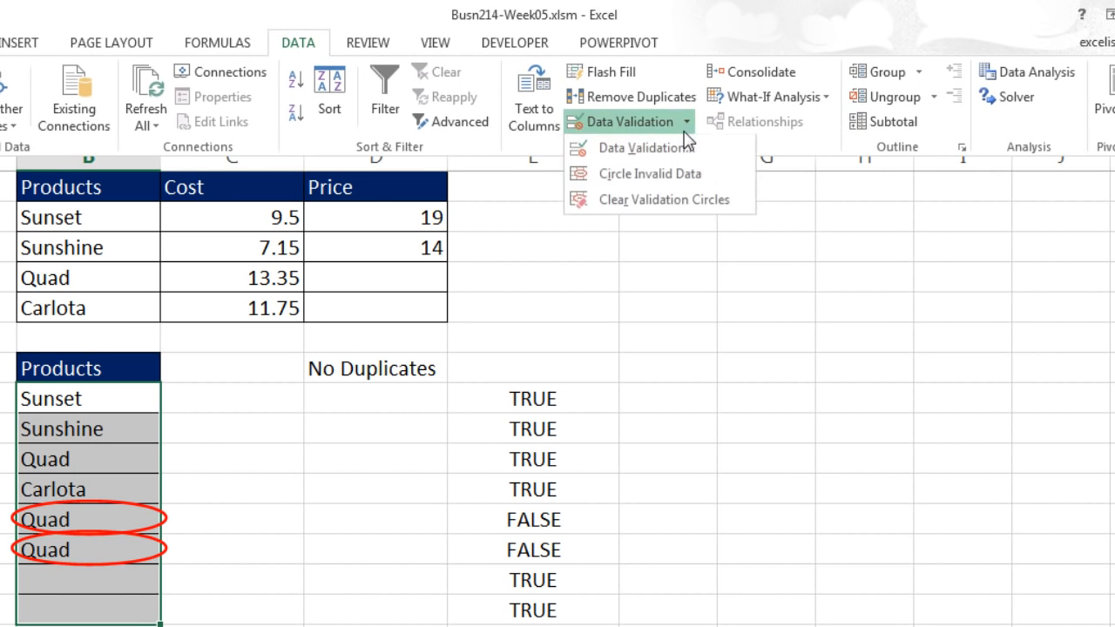
pyautogui.click(636, 202)
pyautogui.moveTo(114, 527); pyautogui.dragTo(114, 547)
pyautogui.press('Delete')
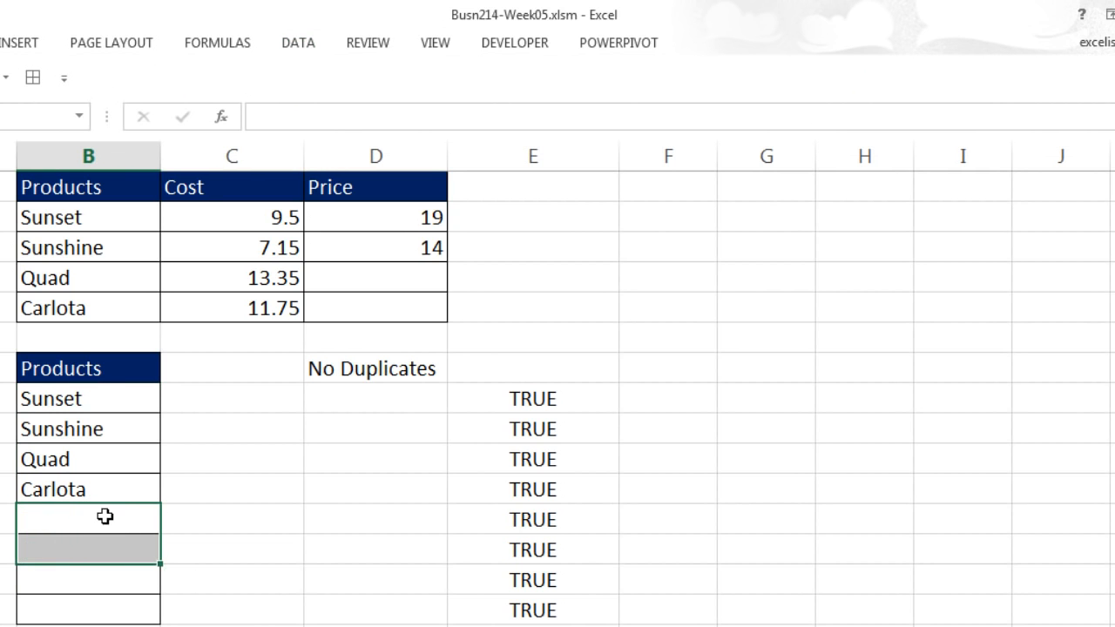
# Test the duplicate rule by entering Quad below Carlota, and move the error alert next to the product list.
pyautogui.click(104, 517)
pyautogui.write('q')
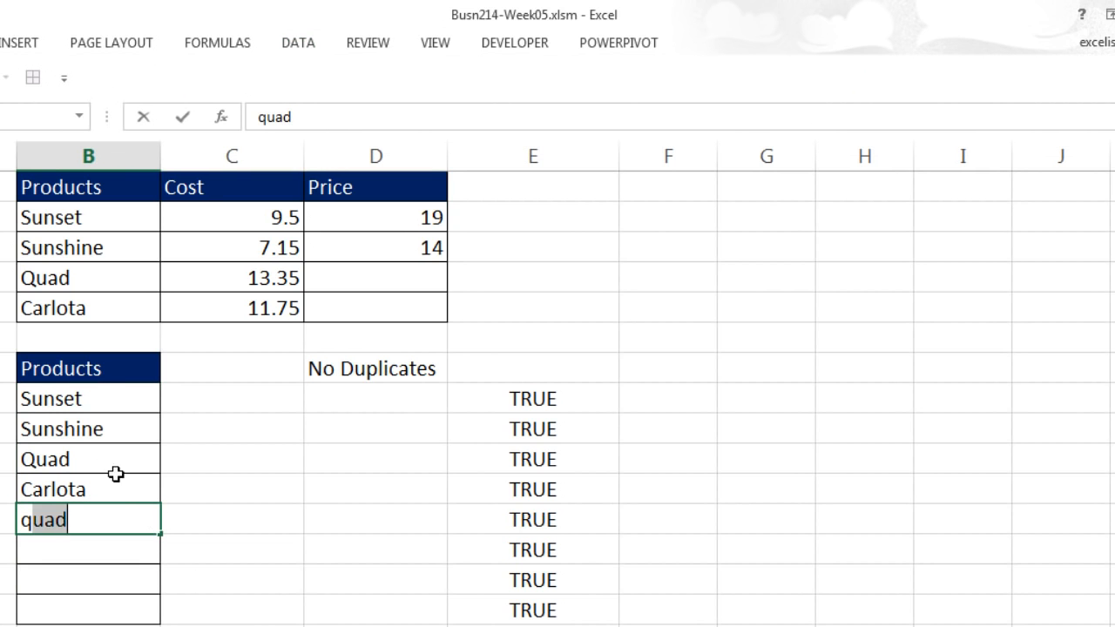
pyautogui.press('Return')
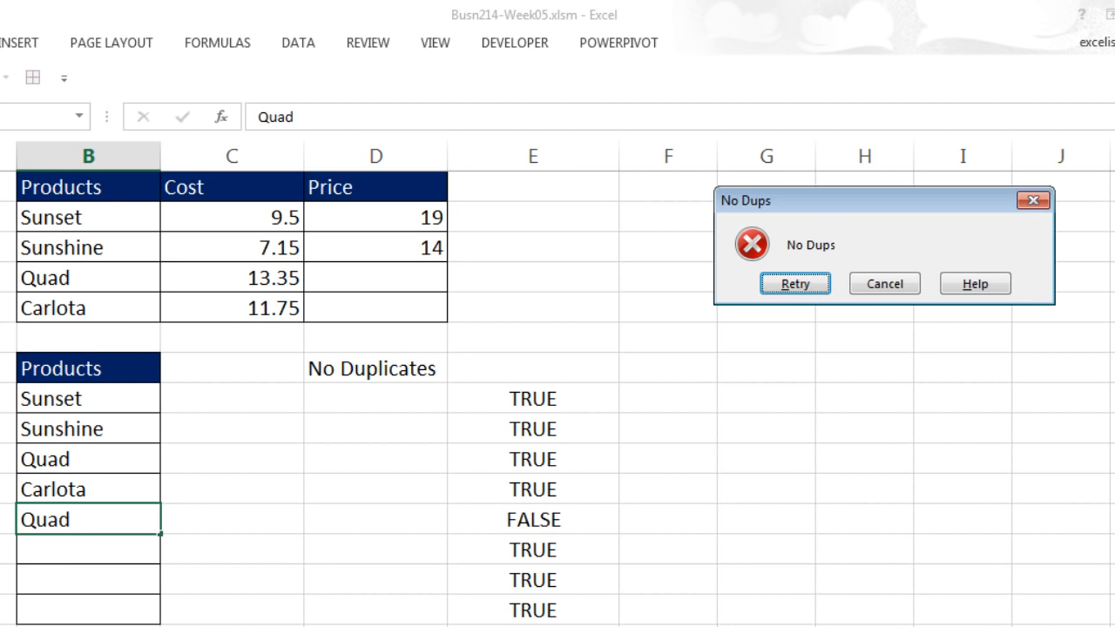
pyautogui.moveTo(985, 199); pyautogui.dragTo(479, 428)
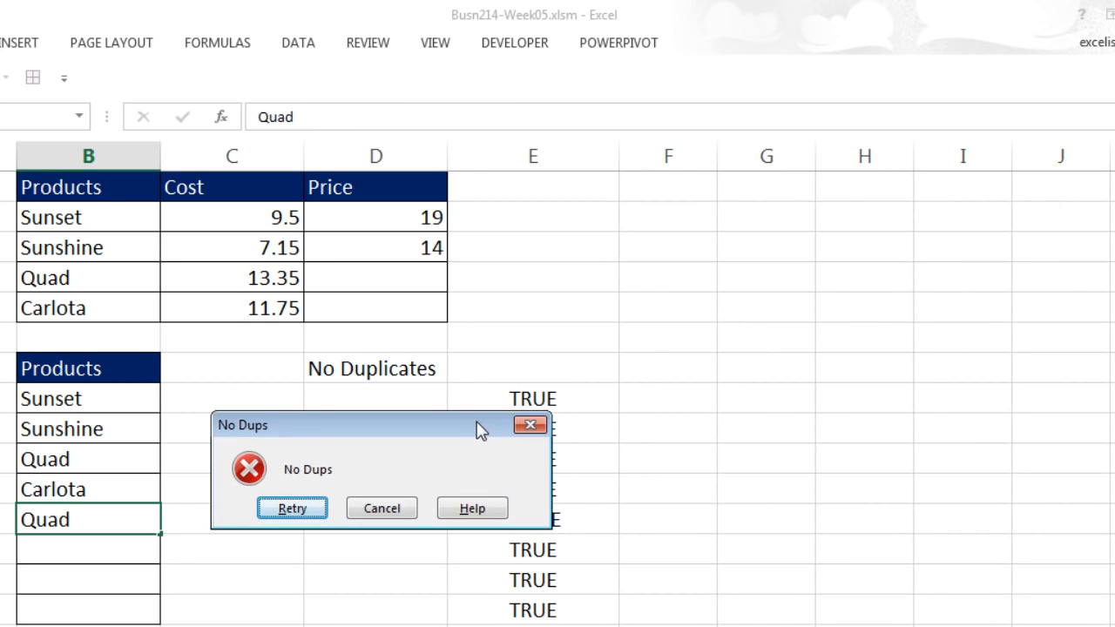
# Retry the entry below Carlota and replace it with the product SP Daft.
pyautogui.click(296, 508)
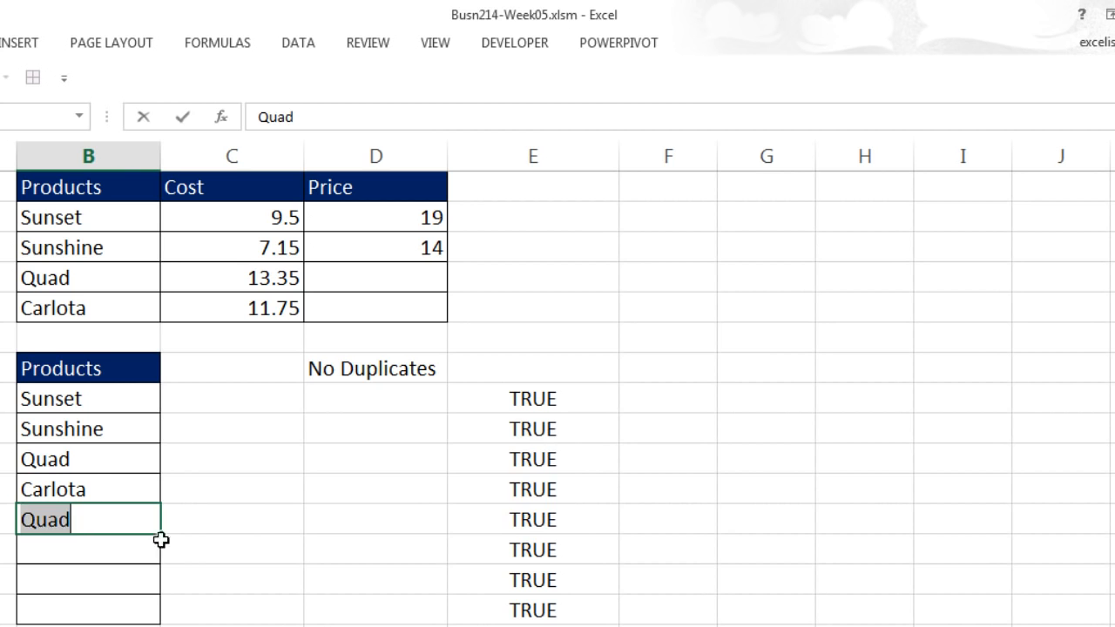
pyautogui.write('SP Daft')
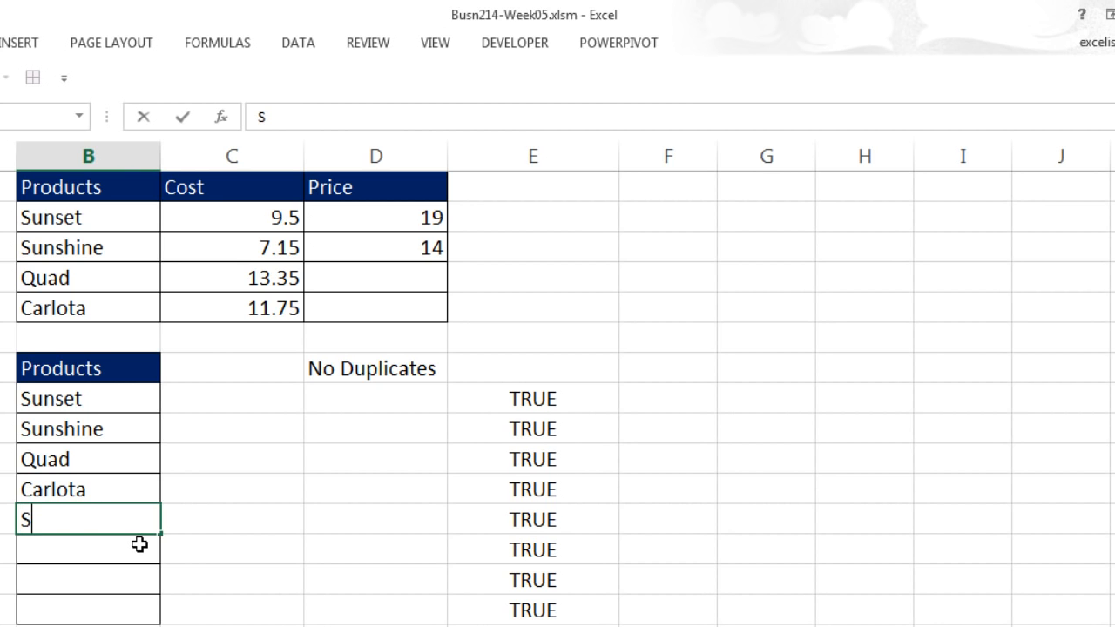
pyautogui.press('Return')
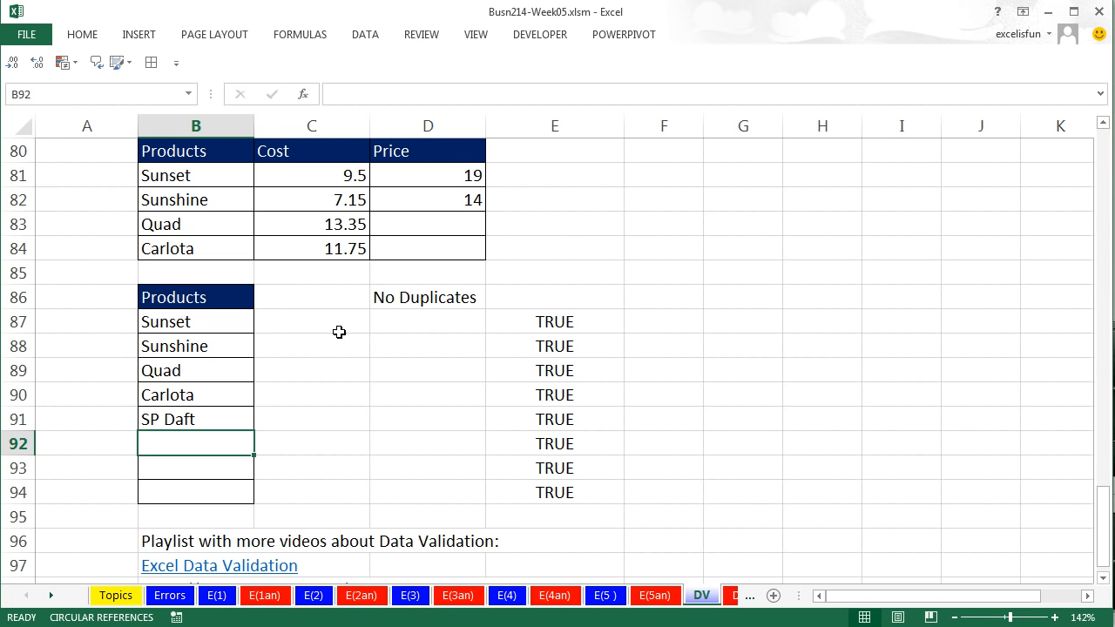
# Review the sheet's data validation examples from the No Duplicates list back up to the bolt size limits.
pyautogui.scroll(2, 352, 340)
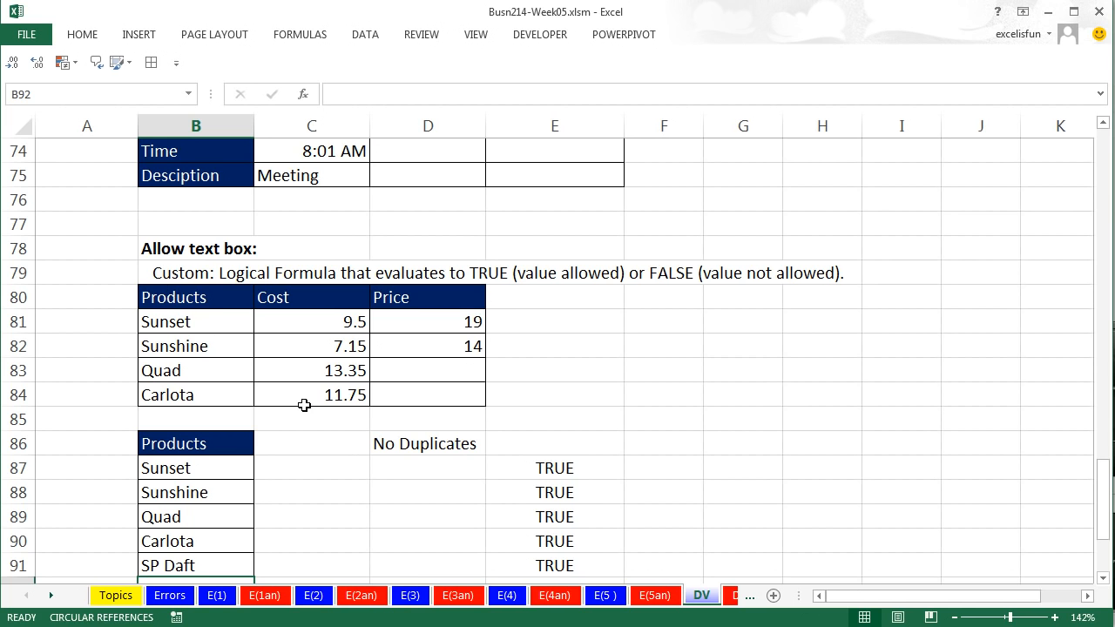
pyautogui.scroll(3, 296, 401)
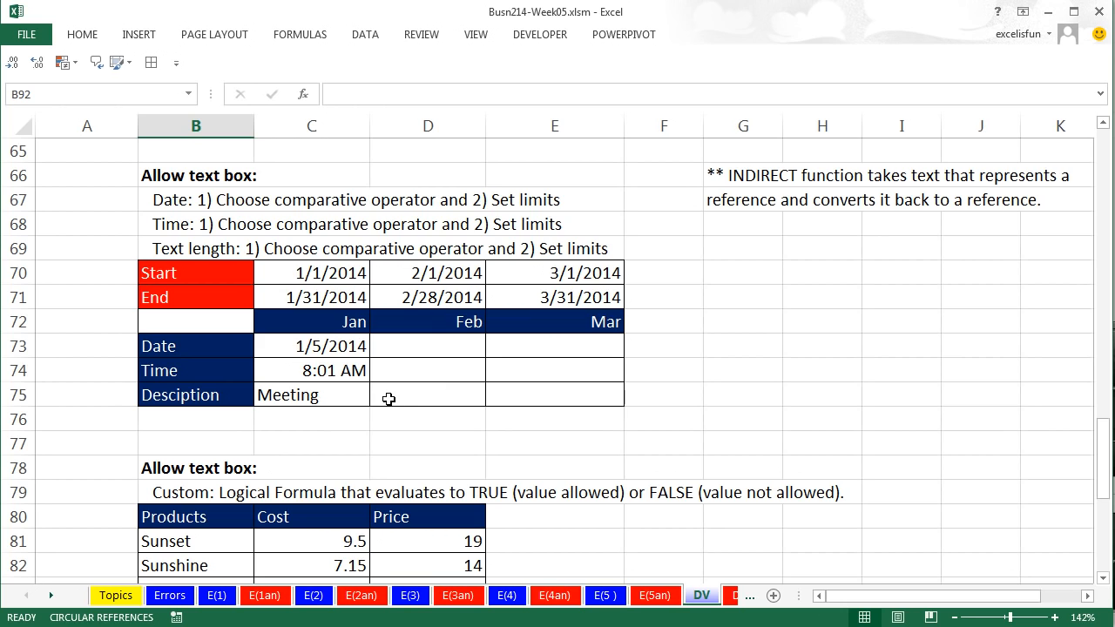
pyautogui.scroll(5, 388, 398)
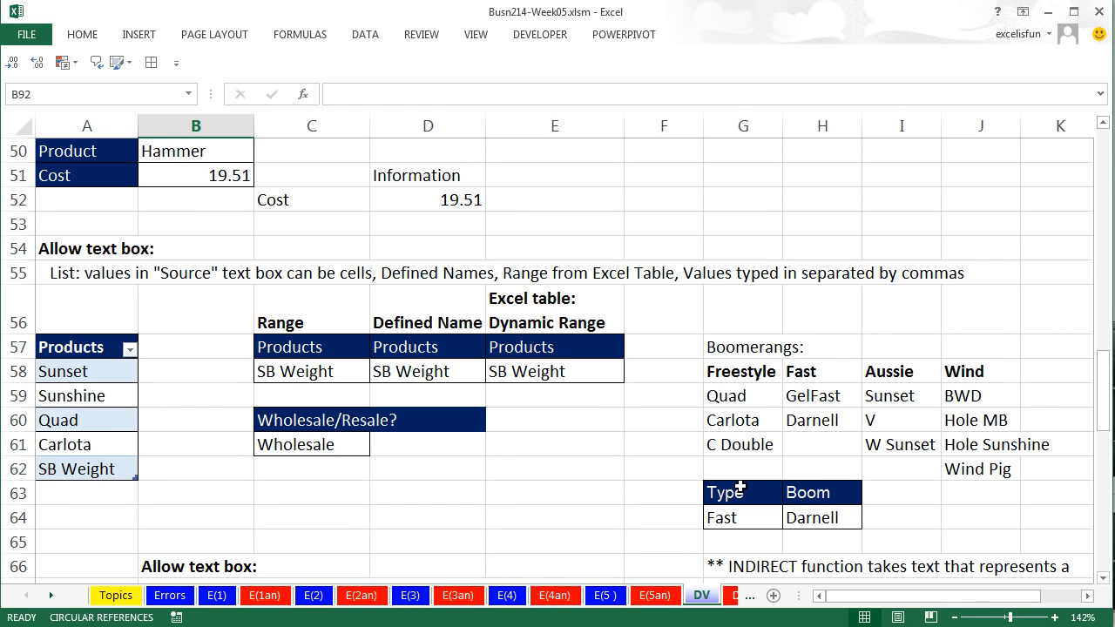
pyautogui.scroll(3, 728, 488)
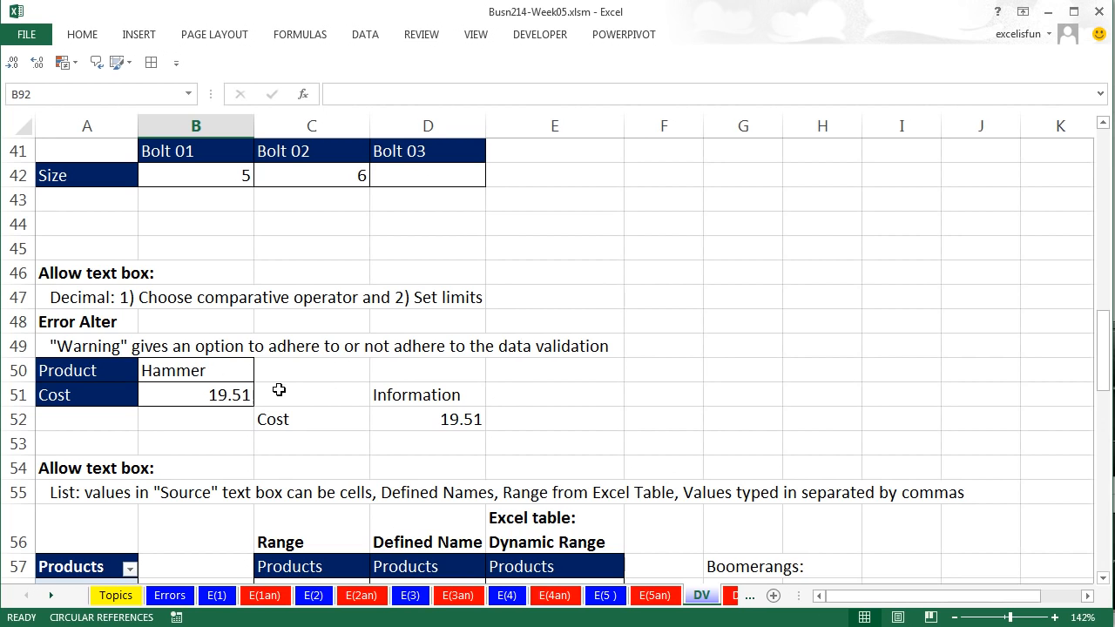
pyautogui.scroll(3, 283, 386)
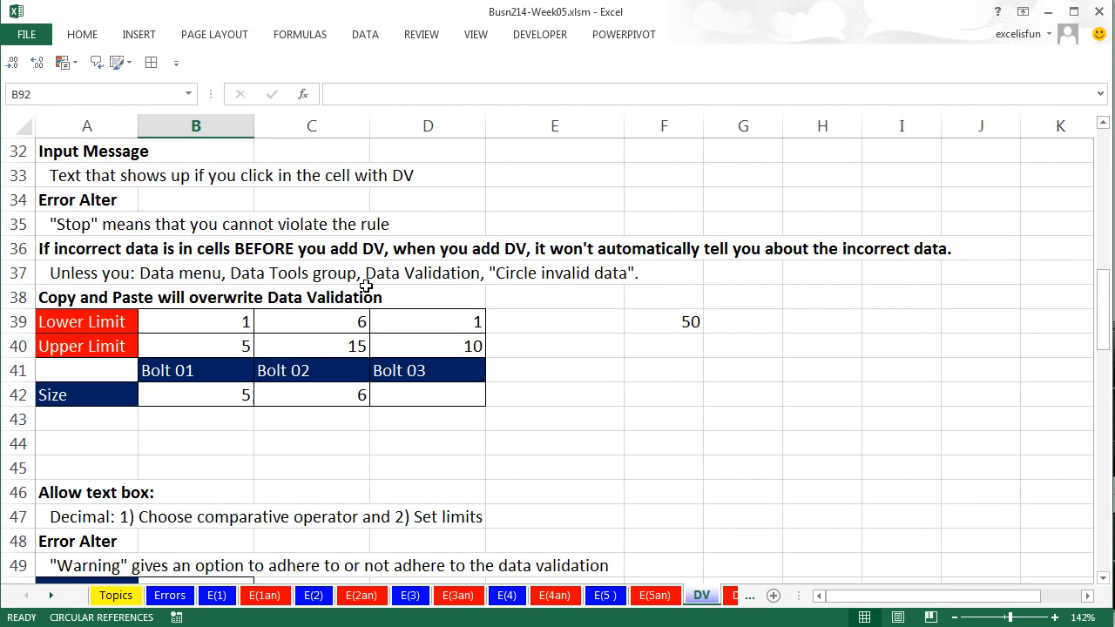